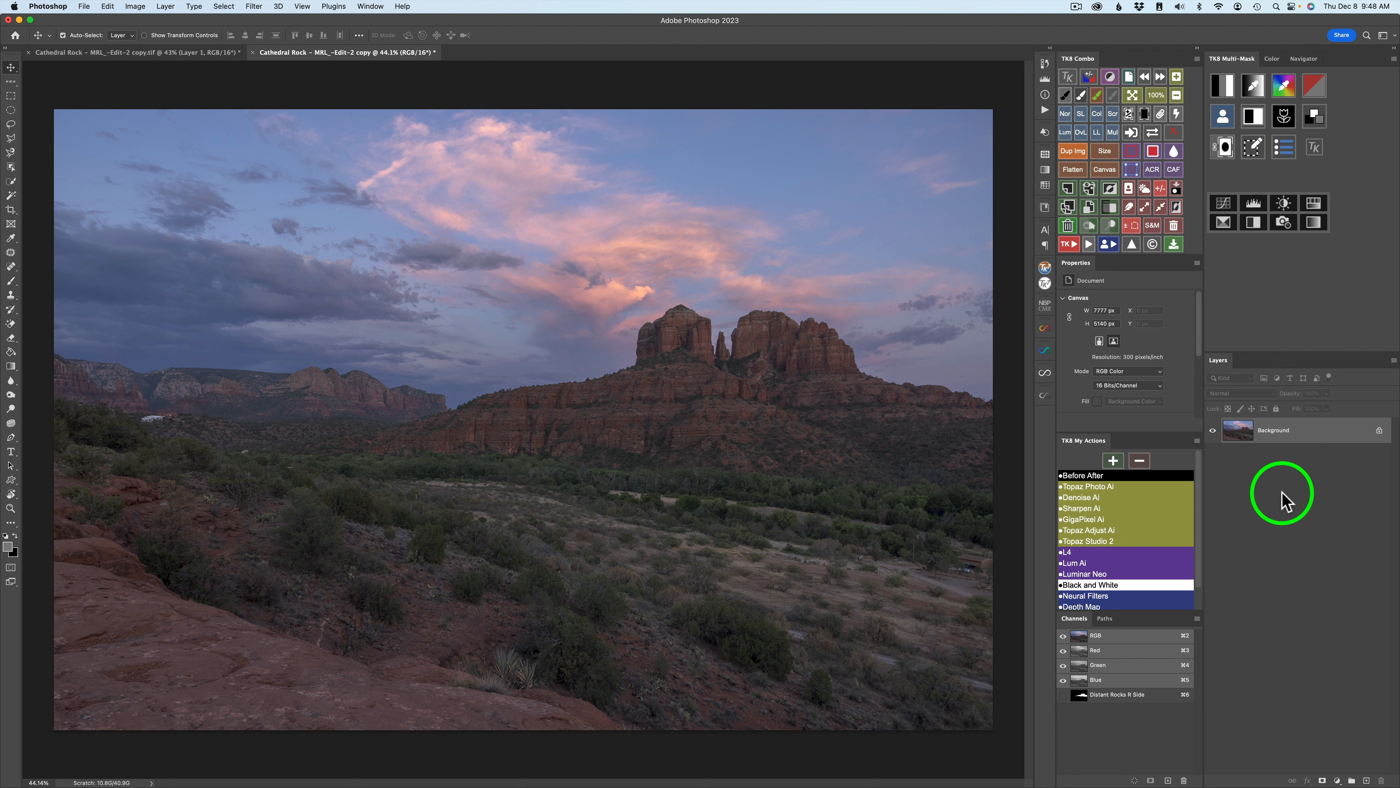
Step: Build a midtones 3 luminosity mask from the RGB image and output it to a Color Grading layer
{"action": "left_click", "coordinate": [1226, 85]}
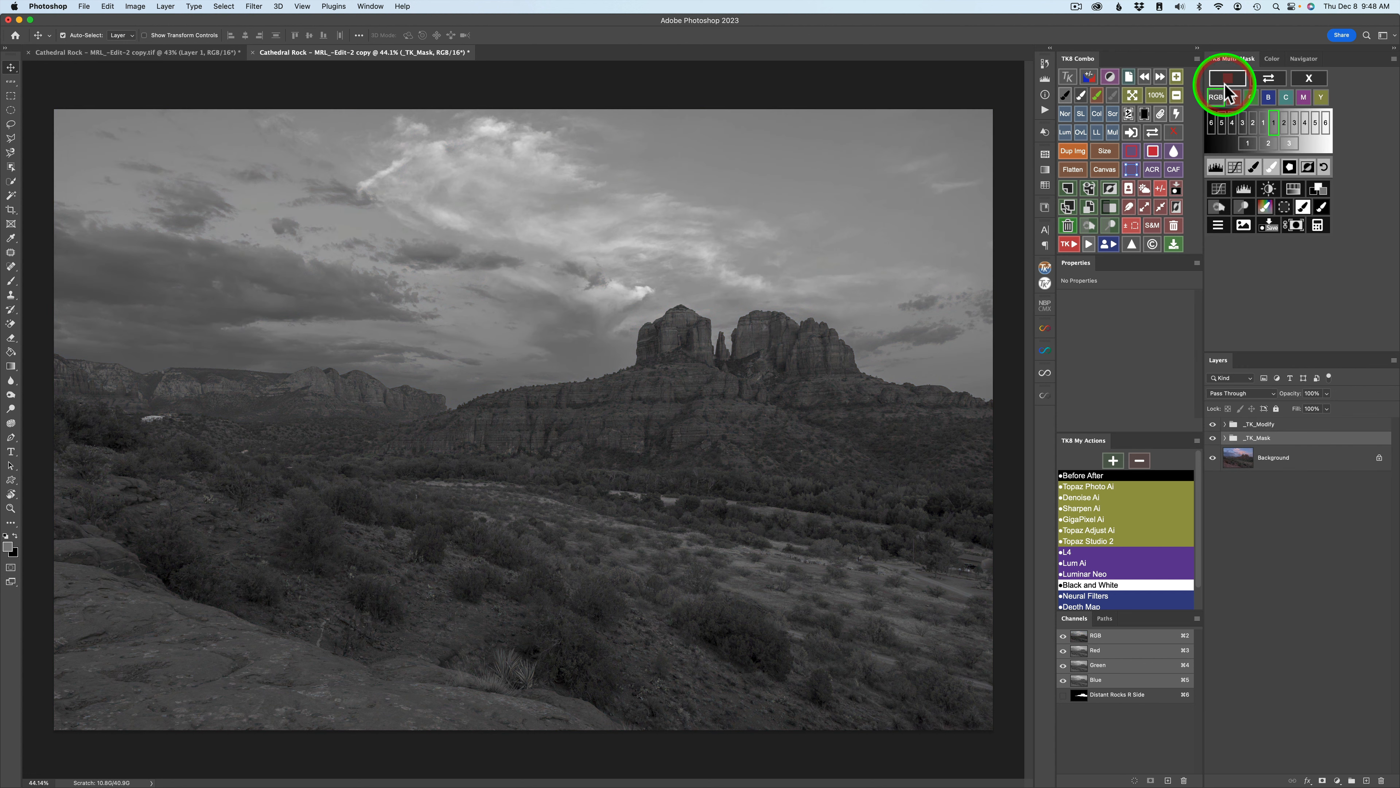
{"action": "left_click", "coordinate": [1290, 144]}
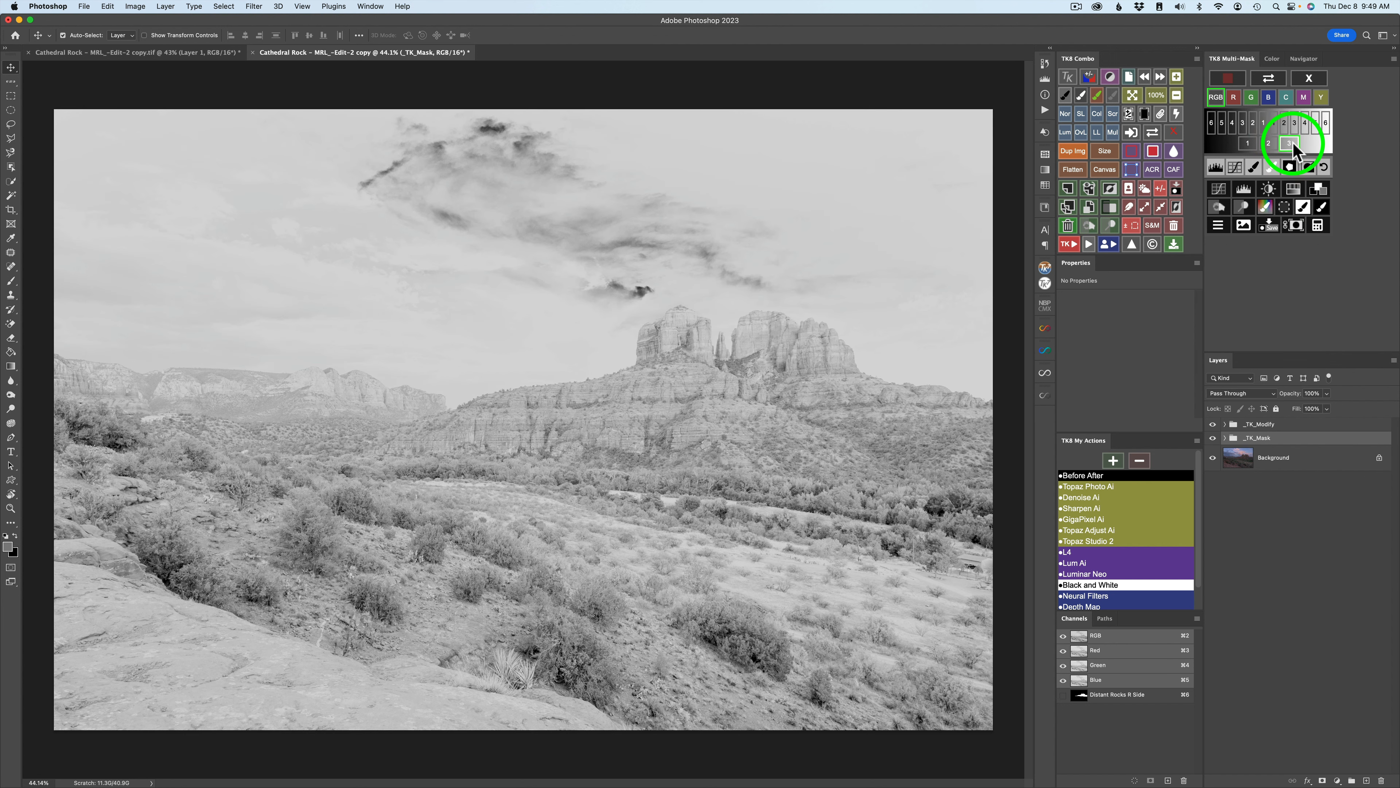
{"action": "left_click", "coordinate": [1321, 192]}
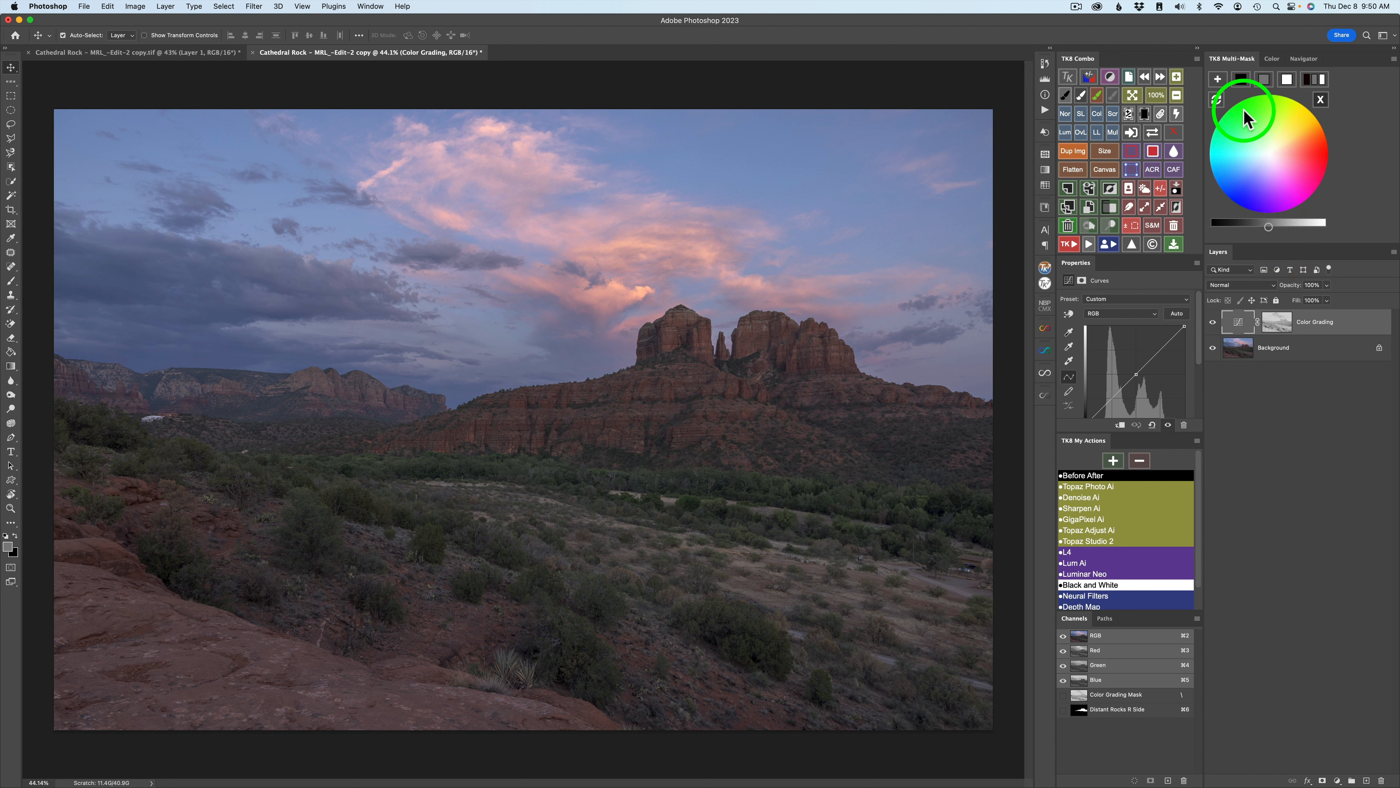
Step: Darken the shadows and brighten the midtones and highlights on the Color Grading layer
{"action": "left_click", "coordinate": [1244, 78]}
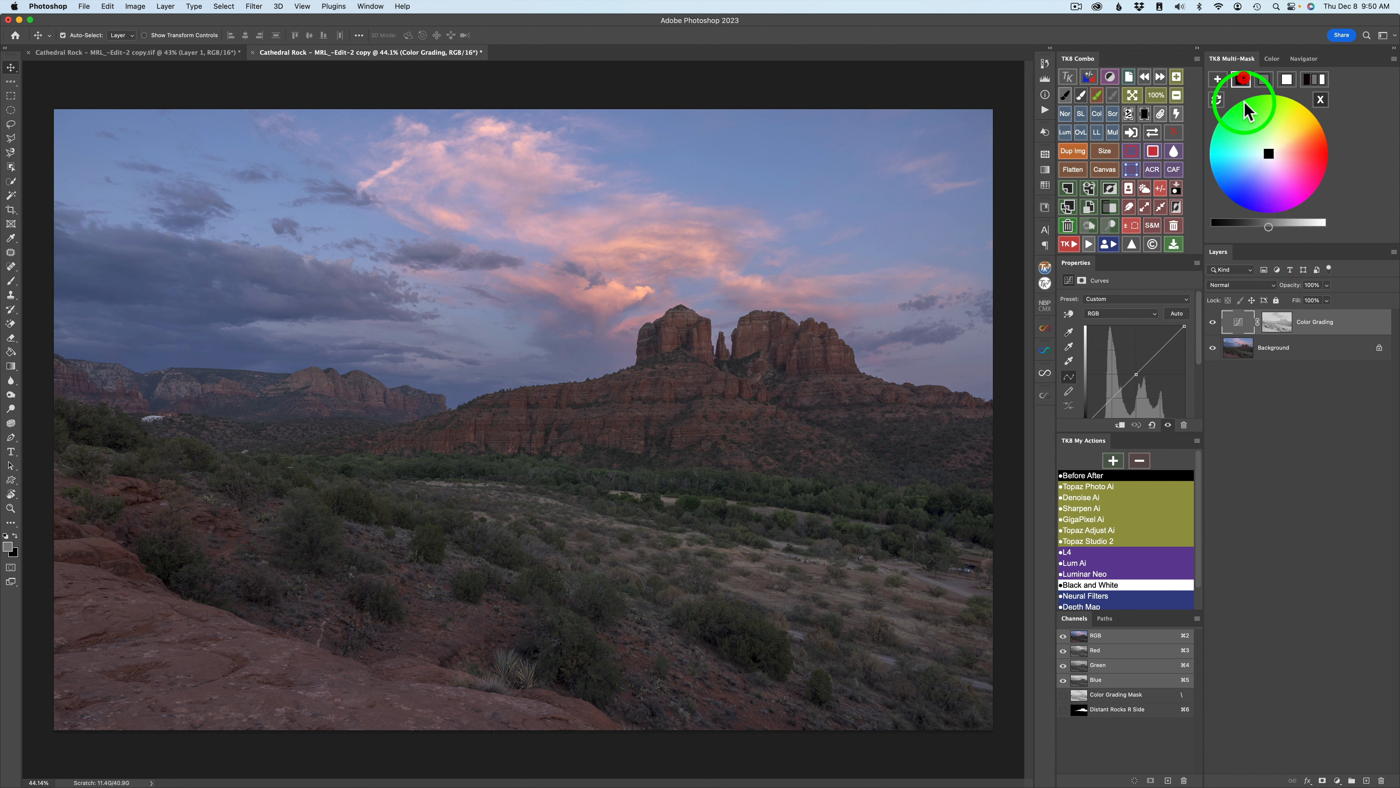
{"action": "left_click", "coordinate": [1241, 226]}
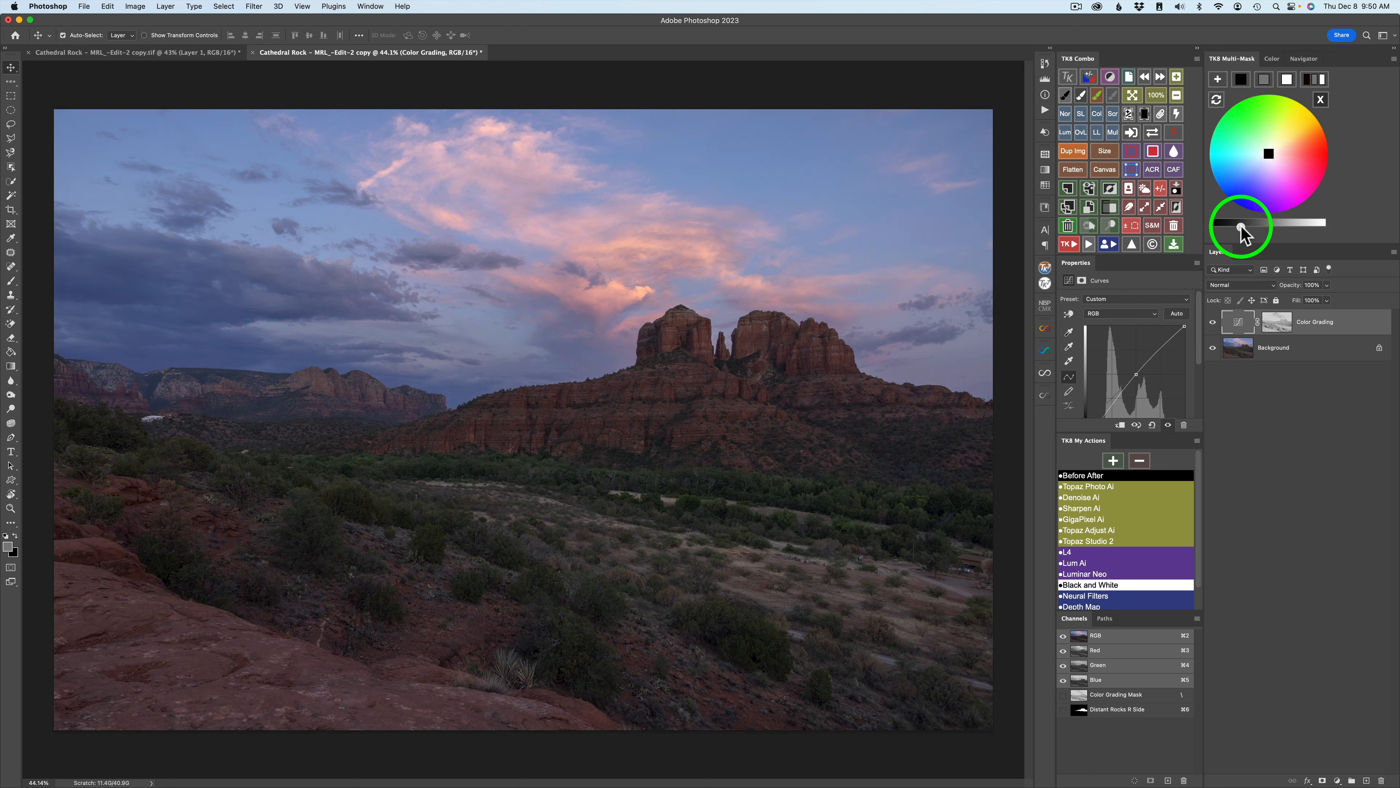
{"action": "left_click", "coordinate": [1241, 226]}
{"action": "left_click", "coordinate": [1266, 83]}
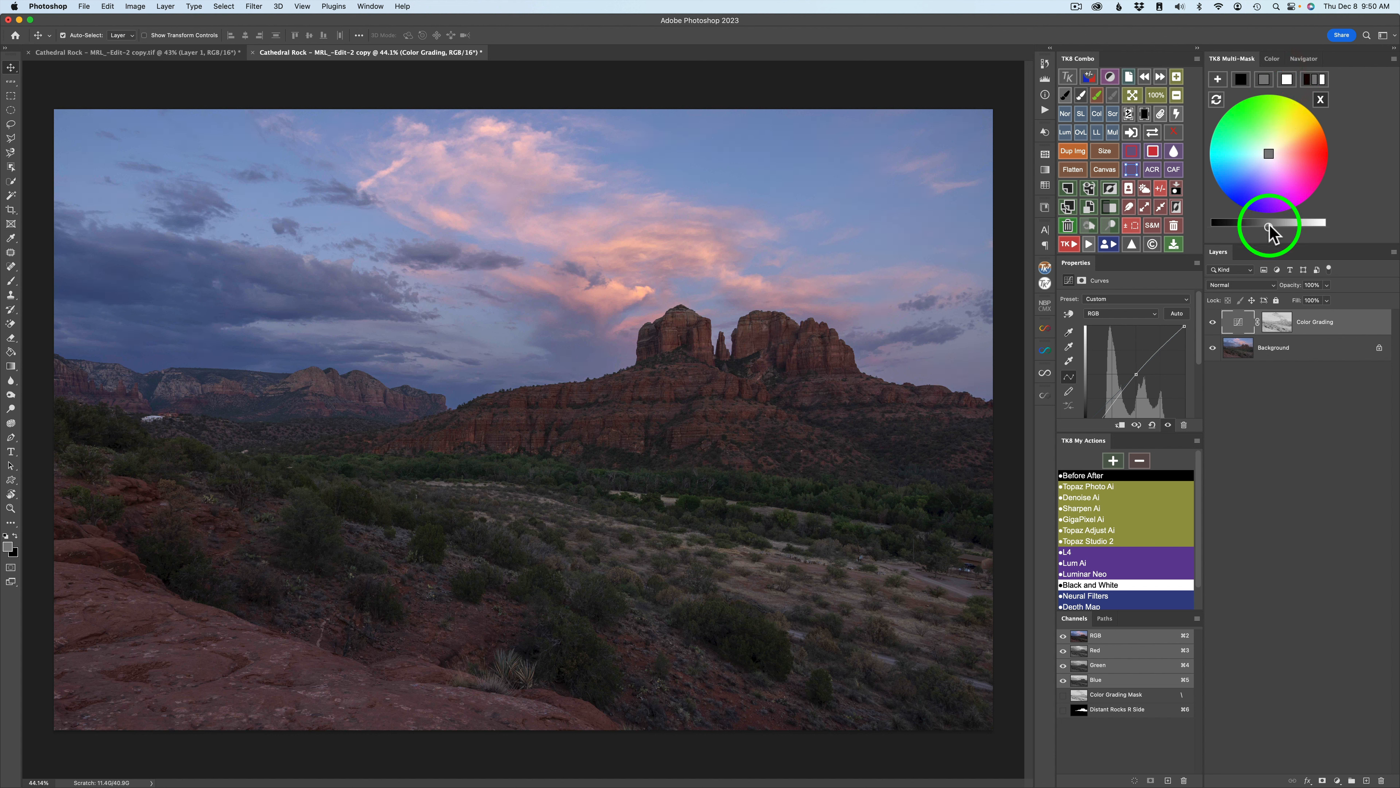
{"action": "left_click_drag", "start_coordinate": [1269, 226], "coordinate": [1299, 223]}
{"action": "left_click", "coordinate": [1297, 222]}
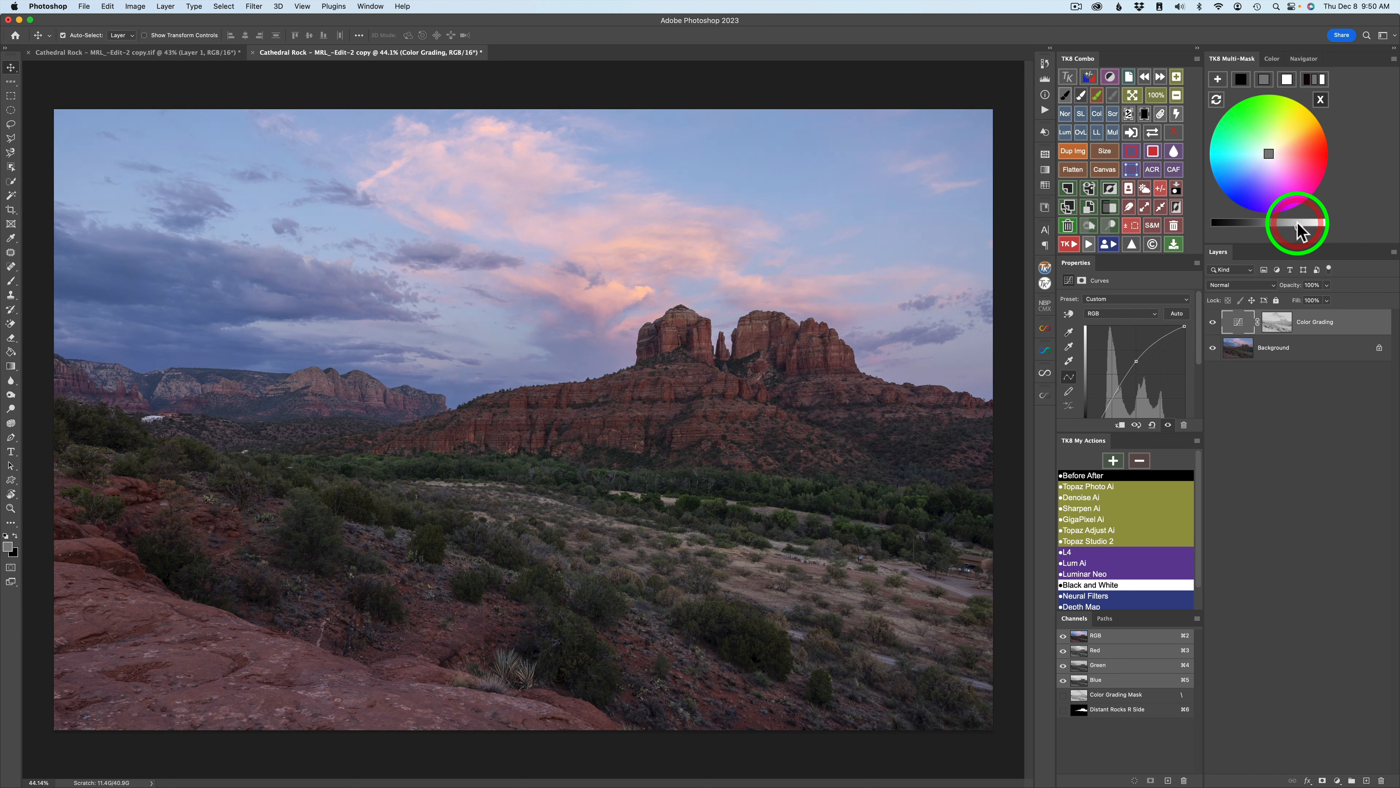
{"action": "left_click", "coordinate": [1287, 80]}
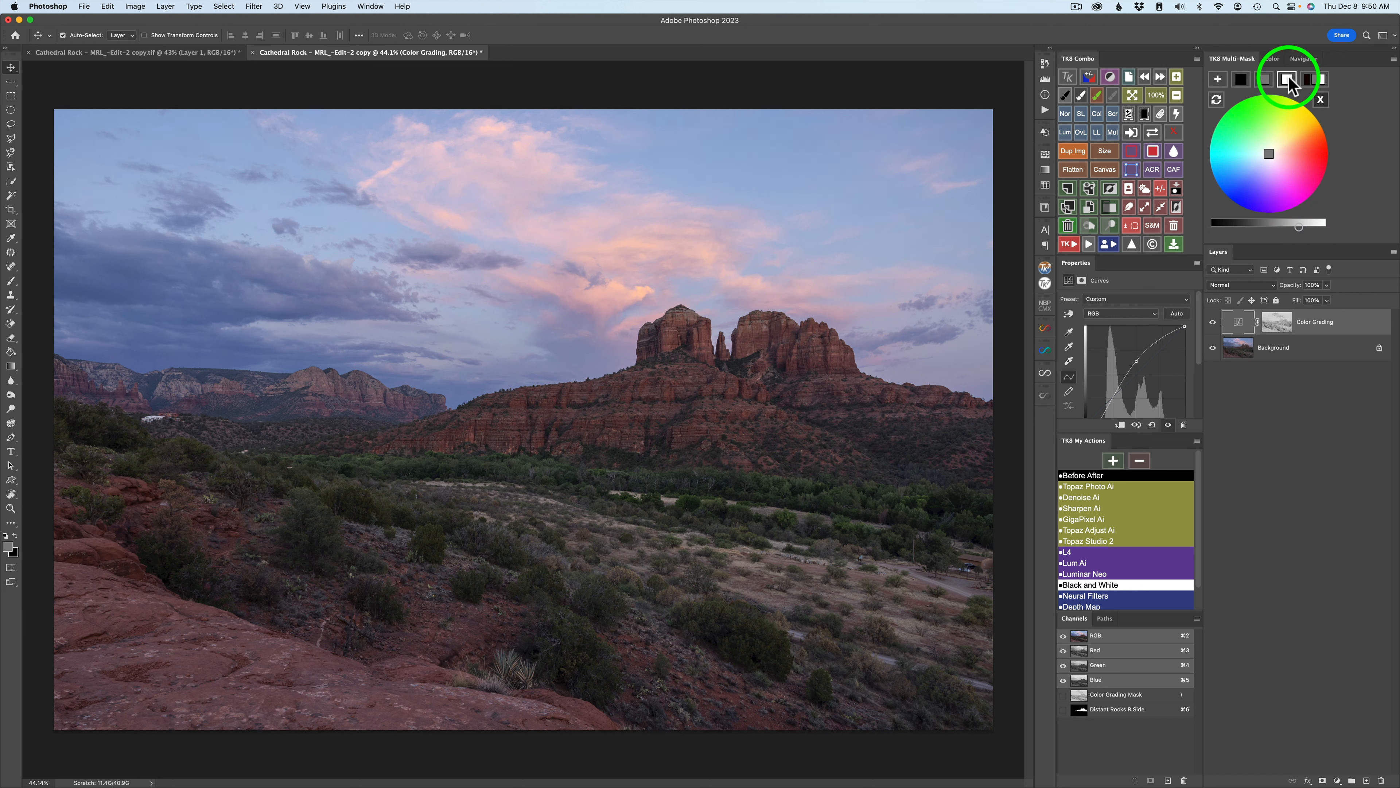
{"action": "left_click_drag", "start_coordinate": [1270, 226], "coordinate": [1289, 226]}
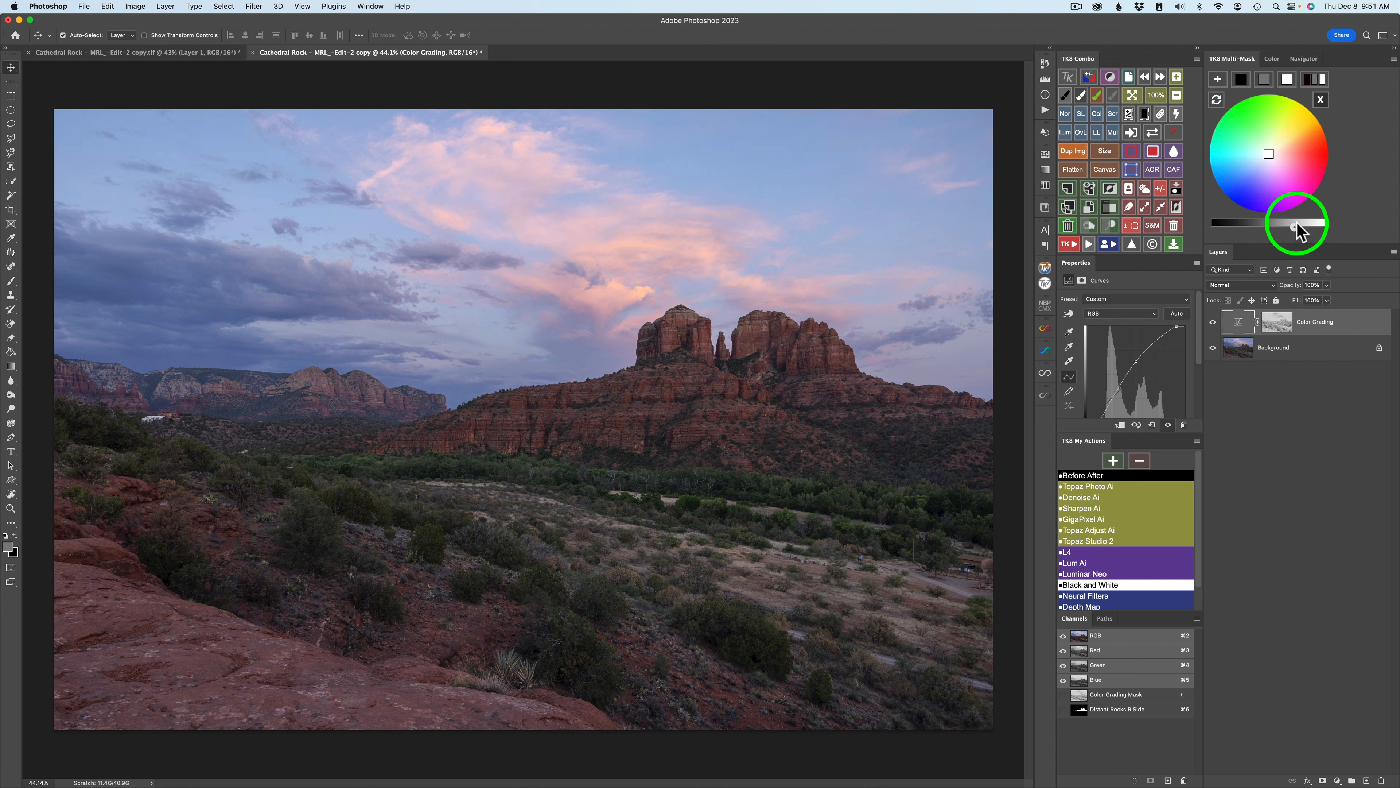
{"action": "left_click", "coordinate": [1295, 224]}
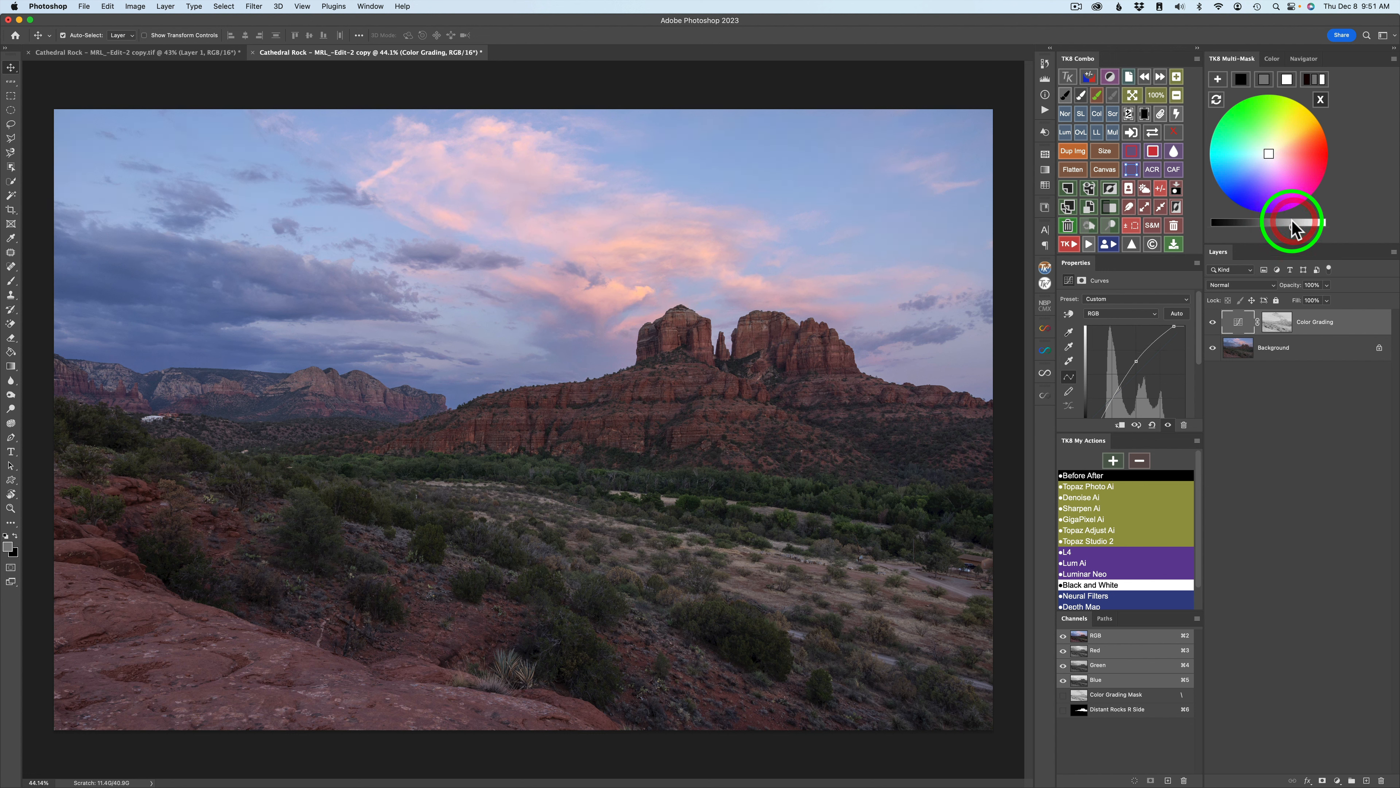
Step: Shift the midtones slightly toward warm yellow on the color wheel and compare the image with and without the Color Grading layer
{"action": "left_click", "coordinate": [1265, 82]}
{"action": "left_click", "coordinate": [1271, 154]}
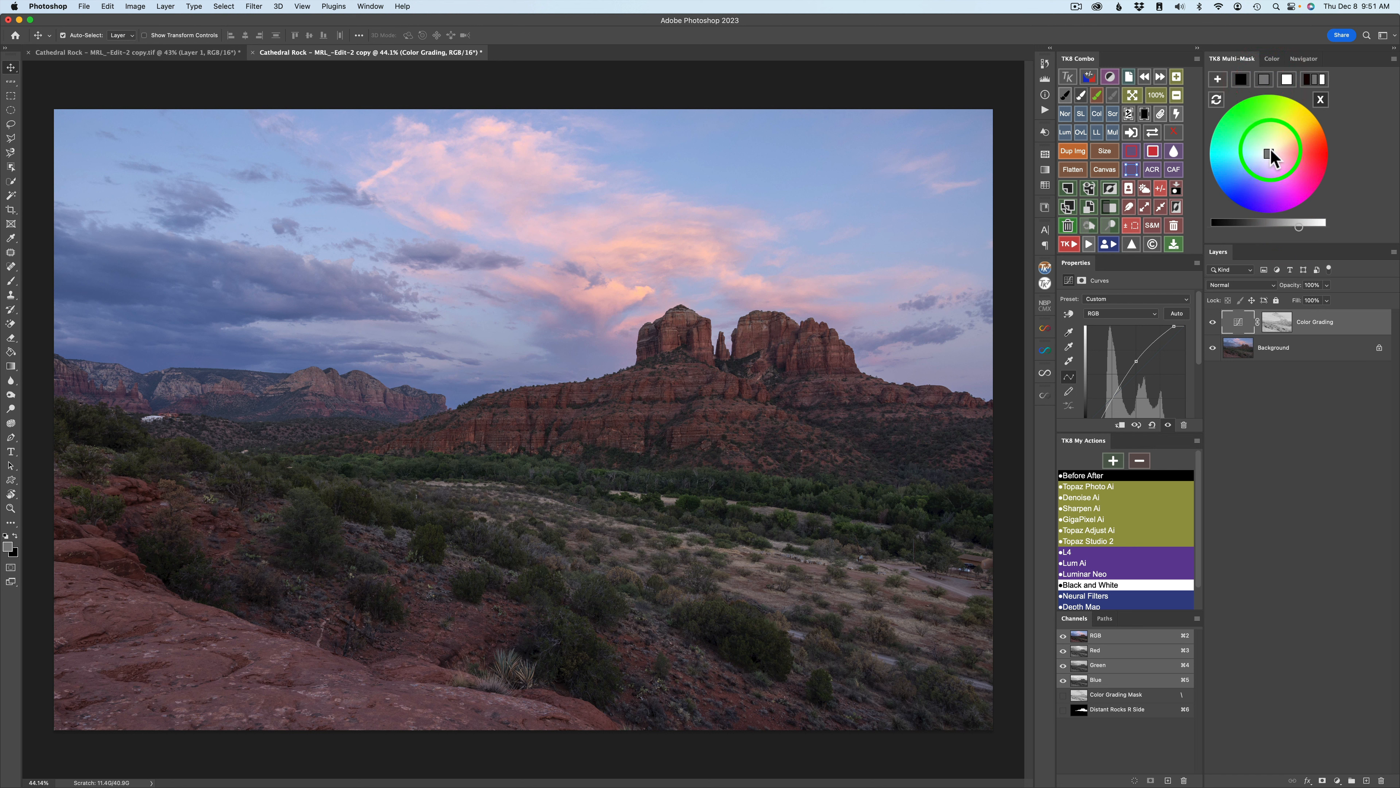
{"action": "left_click_drag", "start_coordinate": [1270, 152], "coordinate": [1272, 152]}
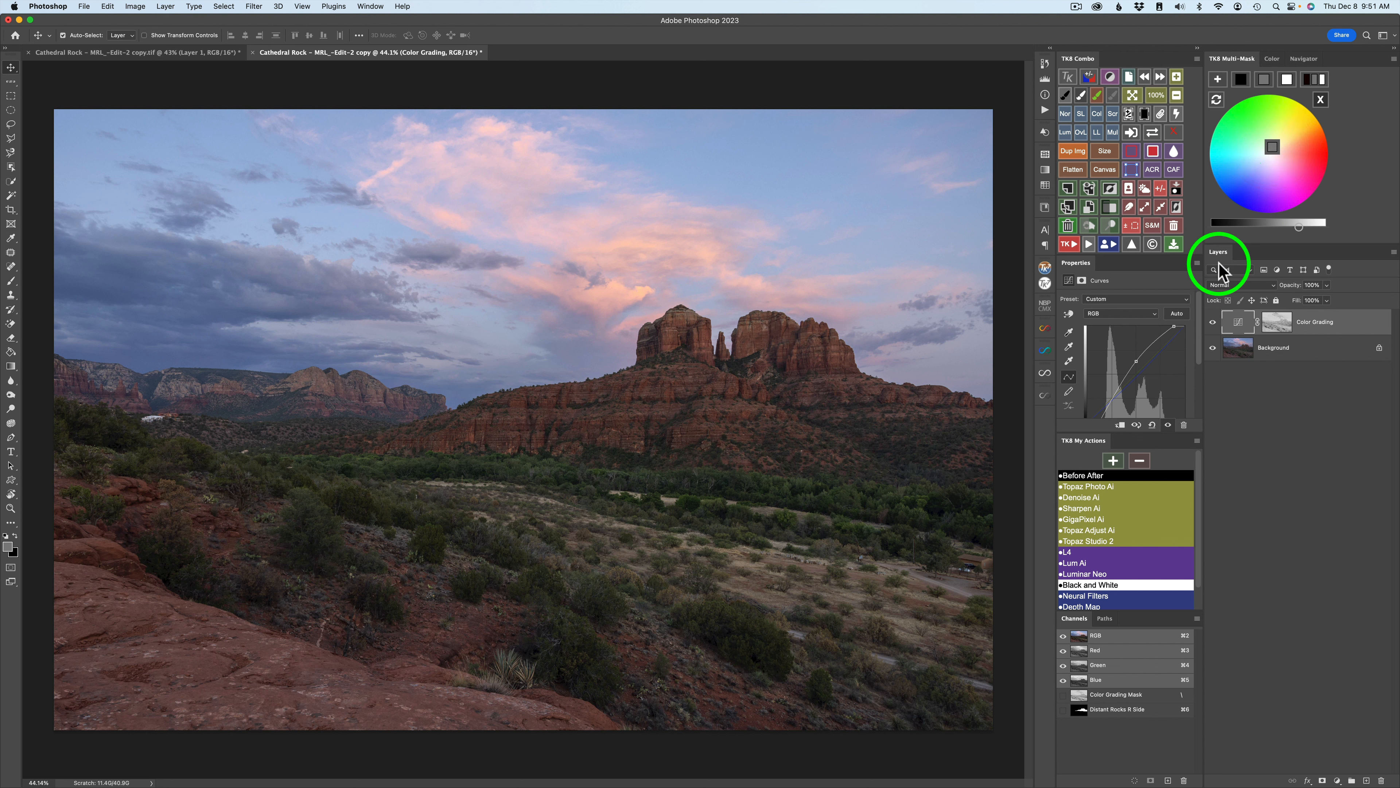
{"action": "left_click", "coordinate": [1212, 321]}
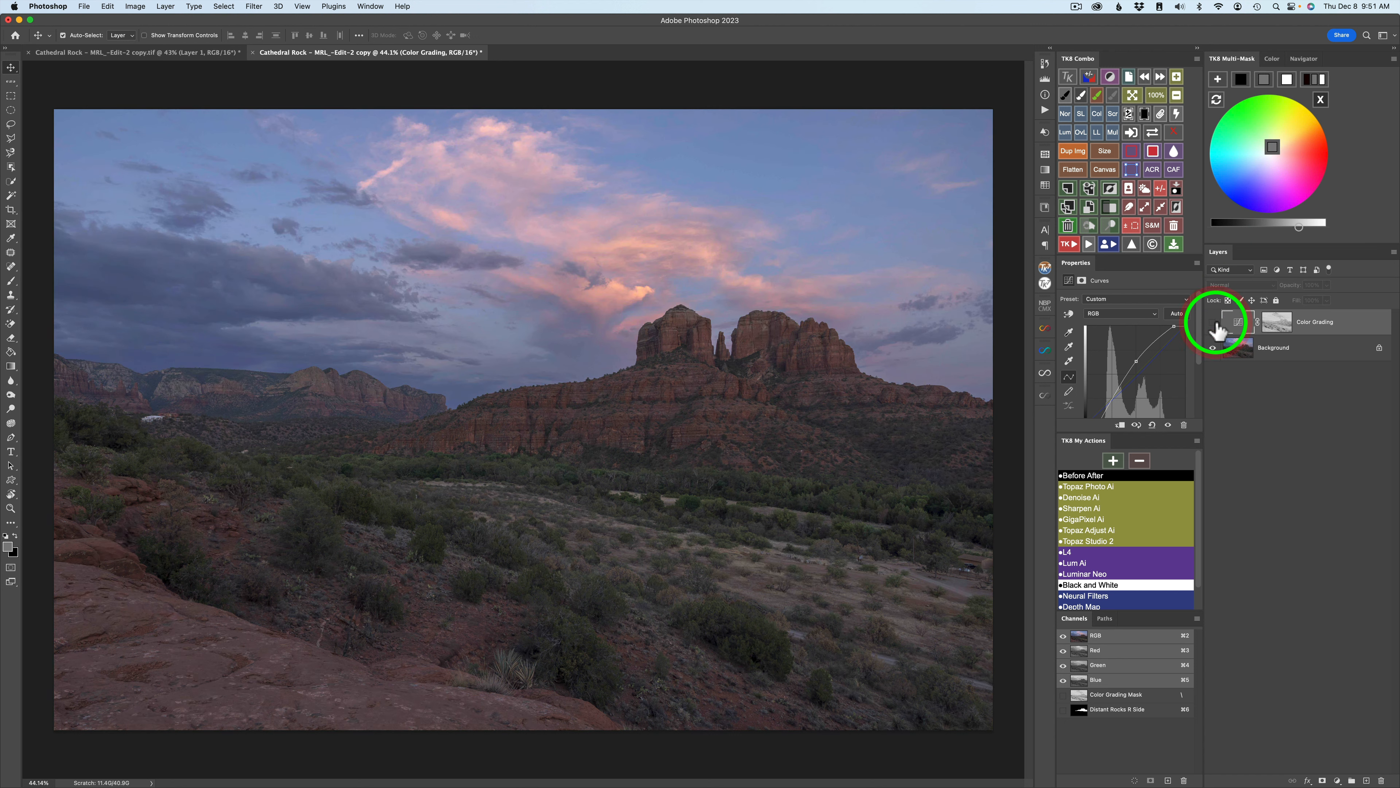
{"action": "left_click", "coordinate": [1213, 323]}
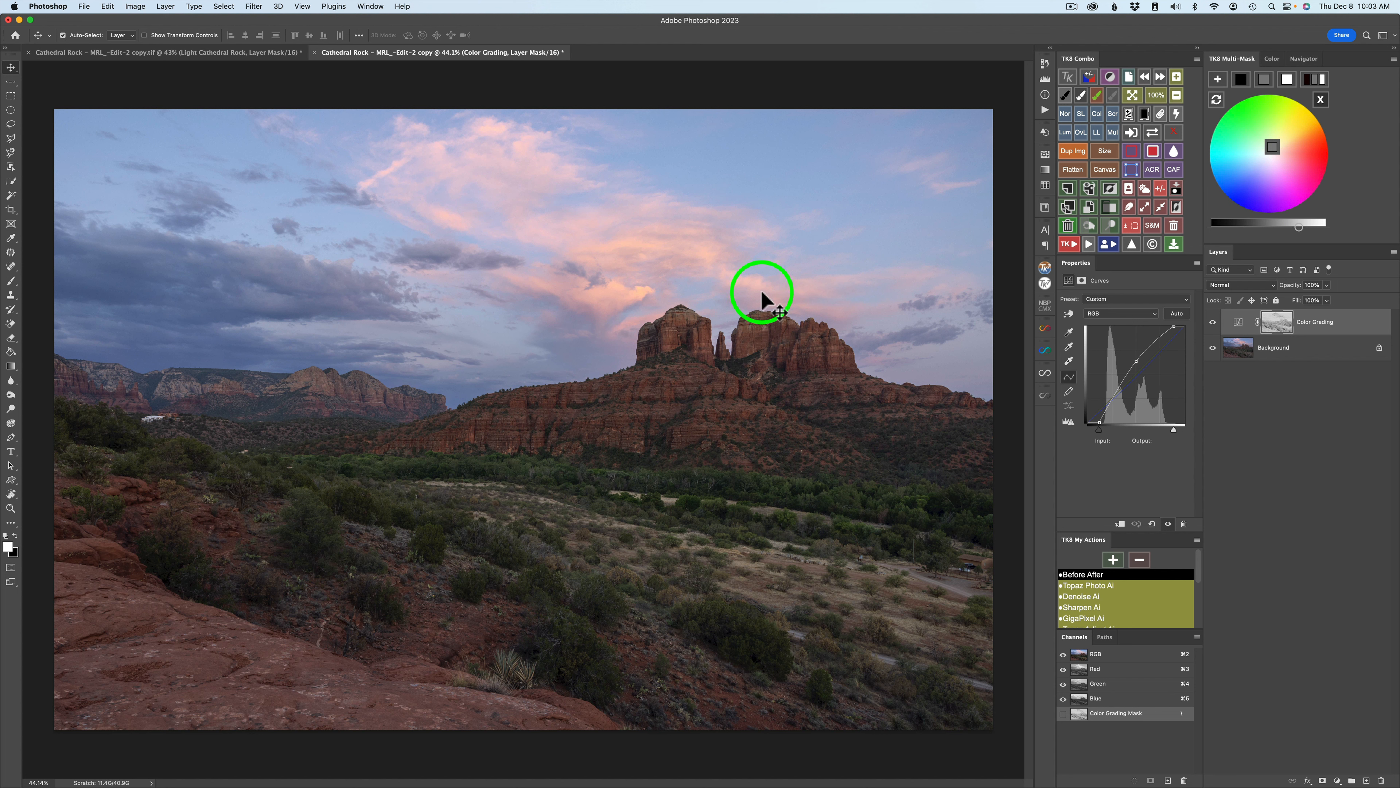
Step: Select the sky and turn the active selection into a mask
{"action": "left_click", "coordinate": [1145, 190]}
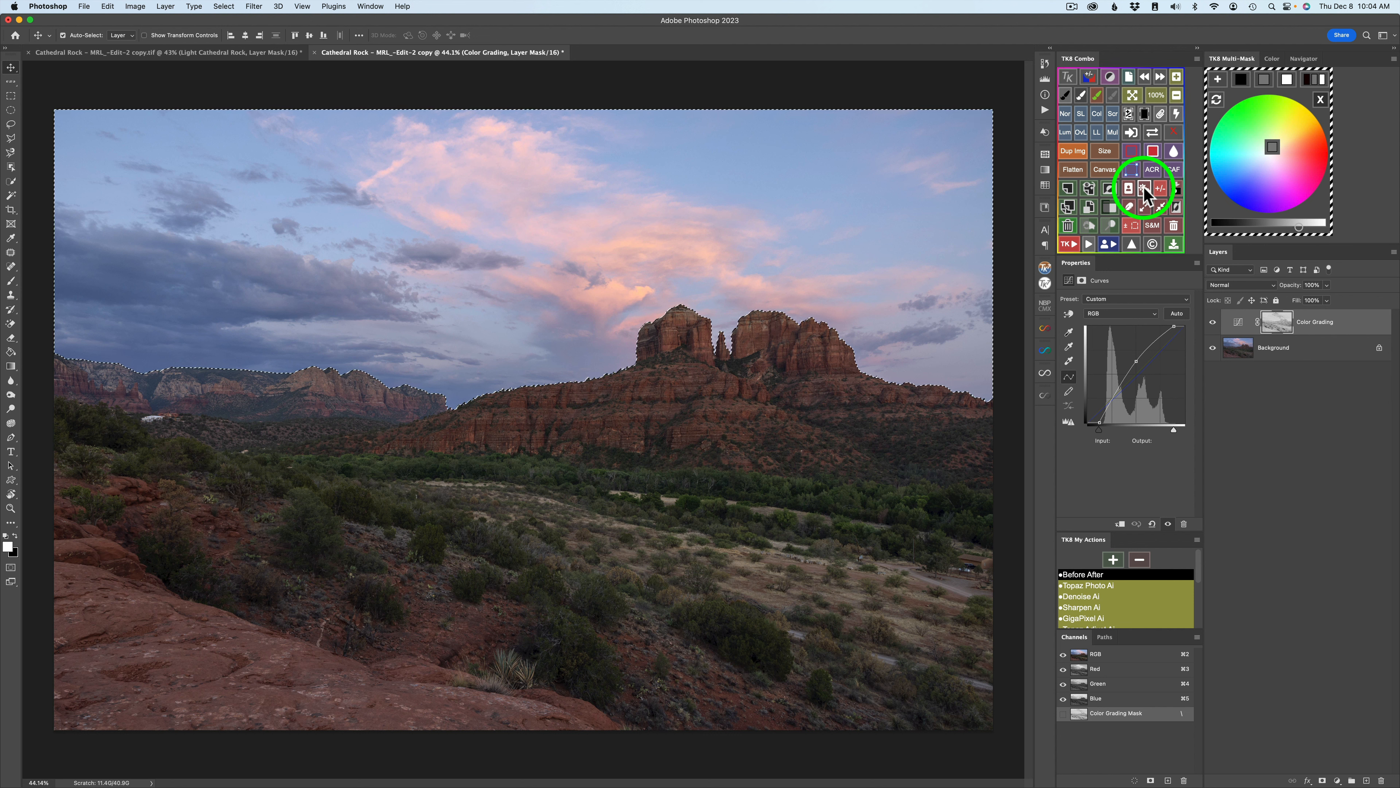
{"action": "left_click", "coordinate": [1321, 99]}
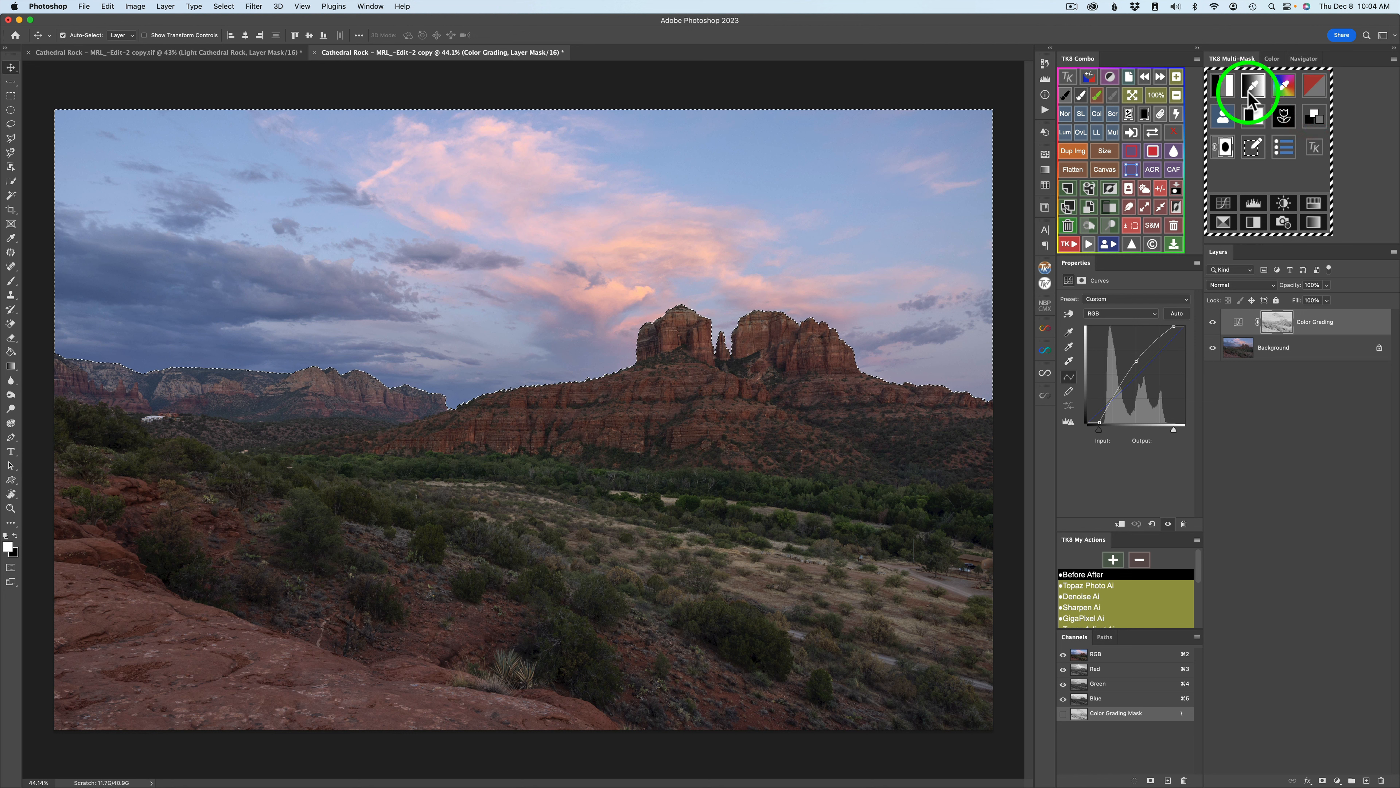
{"action": "left_click", "coordinate": [1224, 118]}
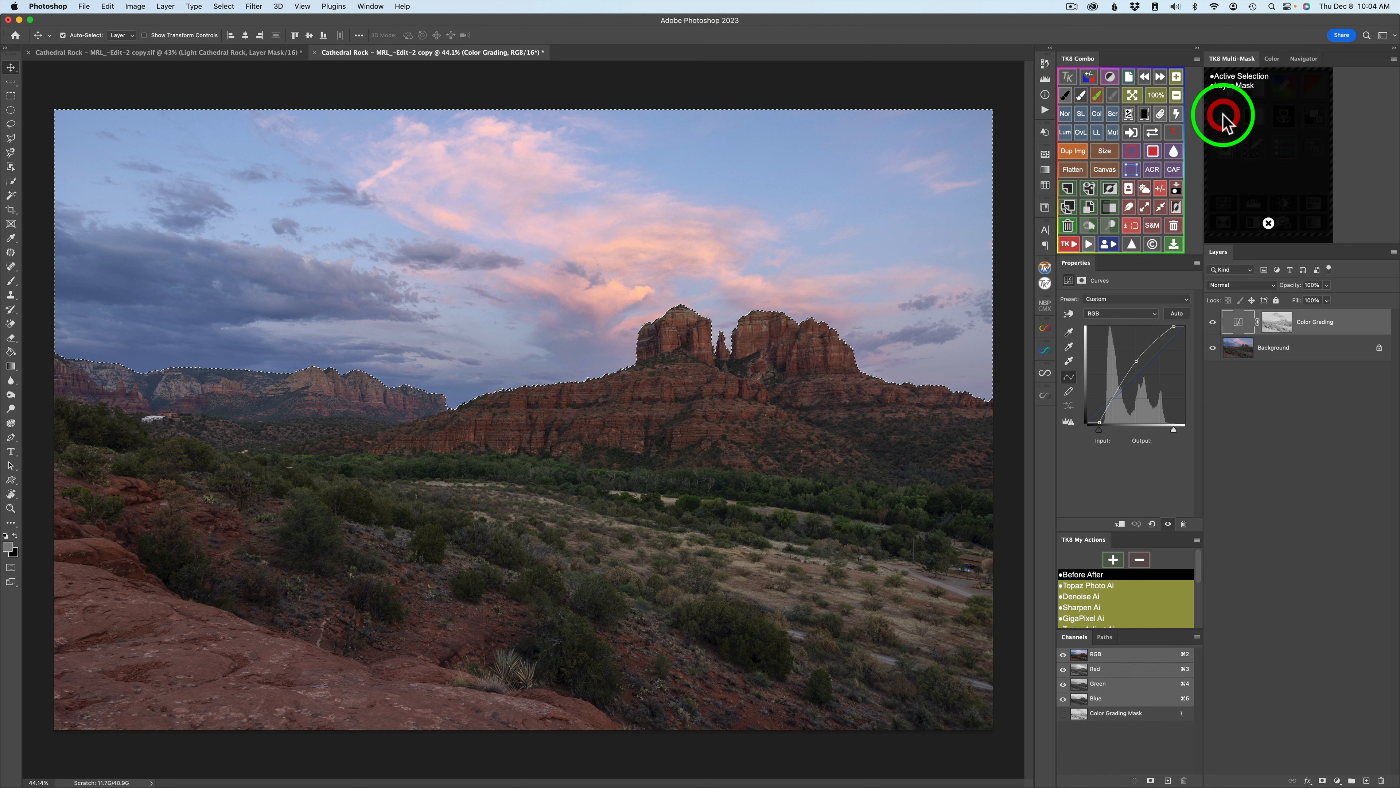
{"action": "left_click", "coordinate": [1244, 77]}
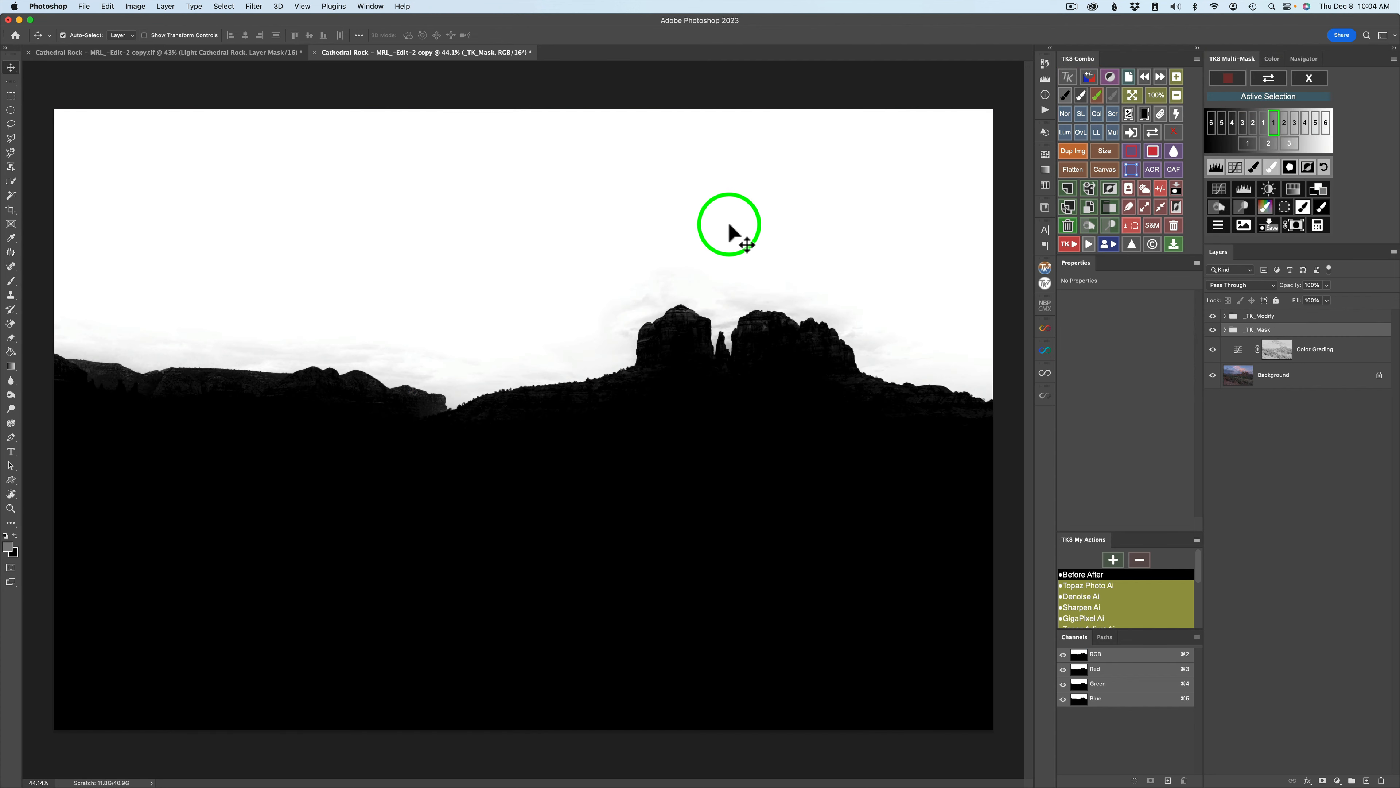
Step: Multiply the sky mask by a midtones 3 luminosity mask and output the result to a new Color Grading layer
{"action": "left_click", "coordinate": [1318, 226]}
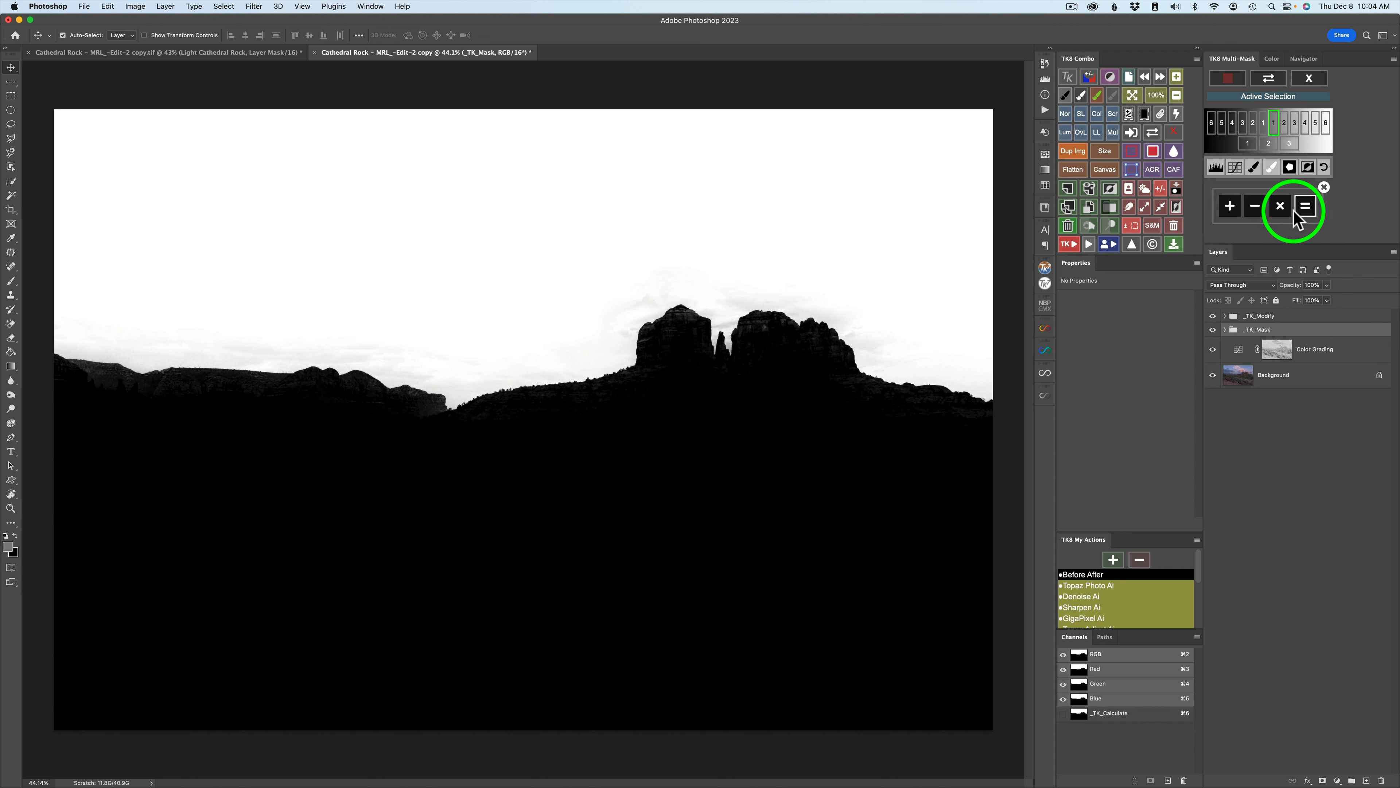
{"action": "left_click", "coordinate": [1280, 206]}
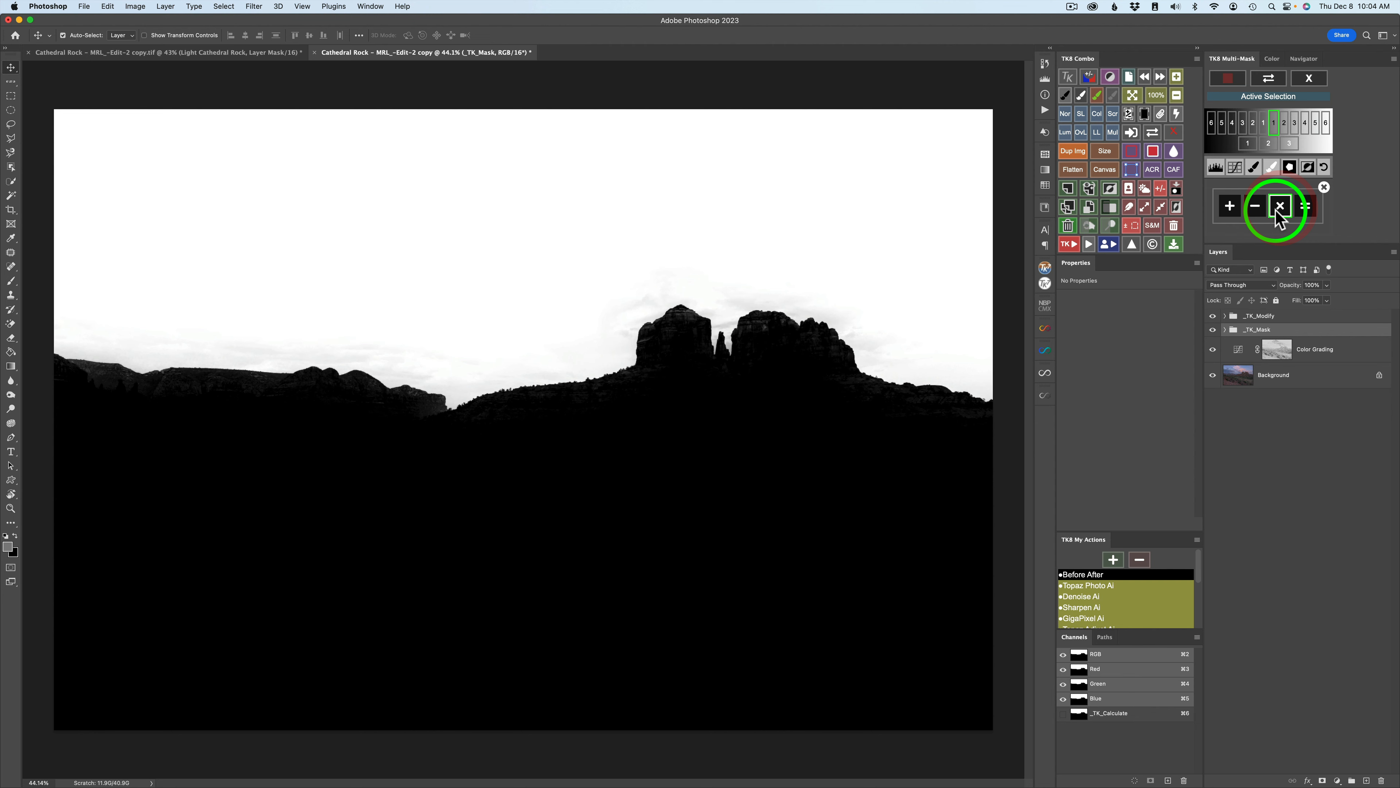
{"action": "left_click", "coordinate": [1312, 78]}
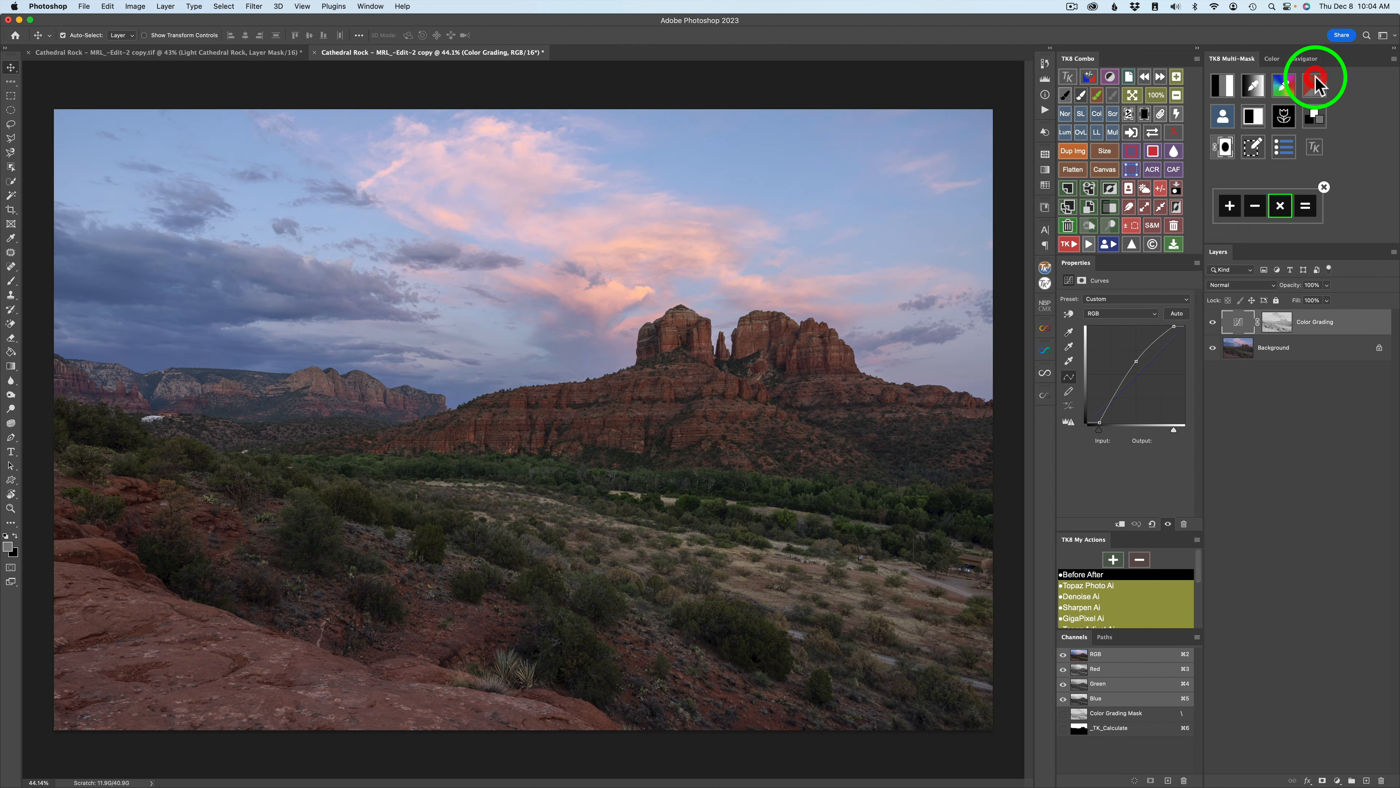
{"action": "left_click", "coordinate": [1224, 86]}
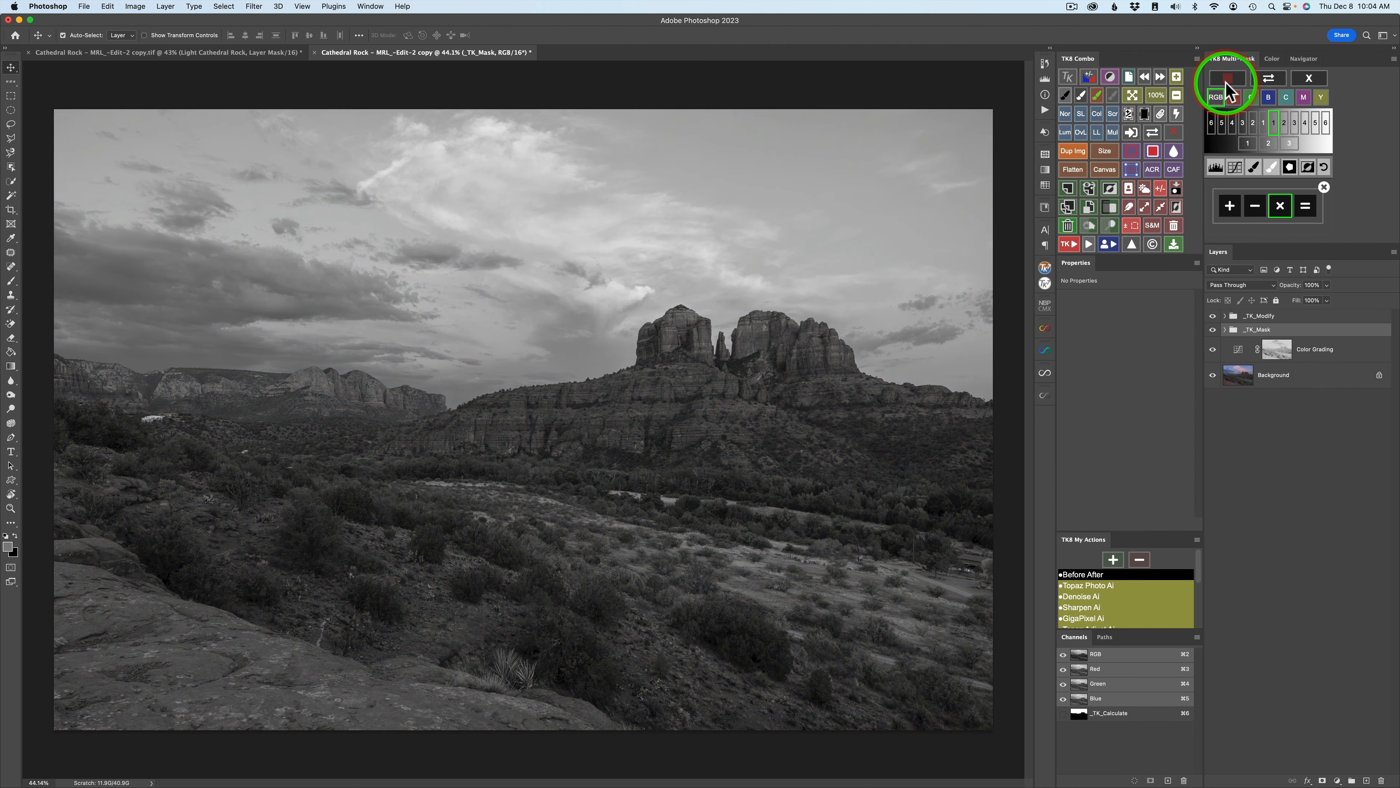
{"action": "left_click", "coordinate": [1290, 143]}
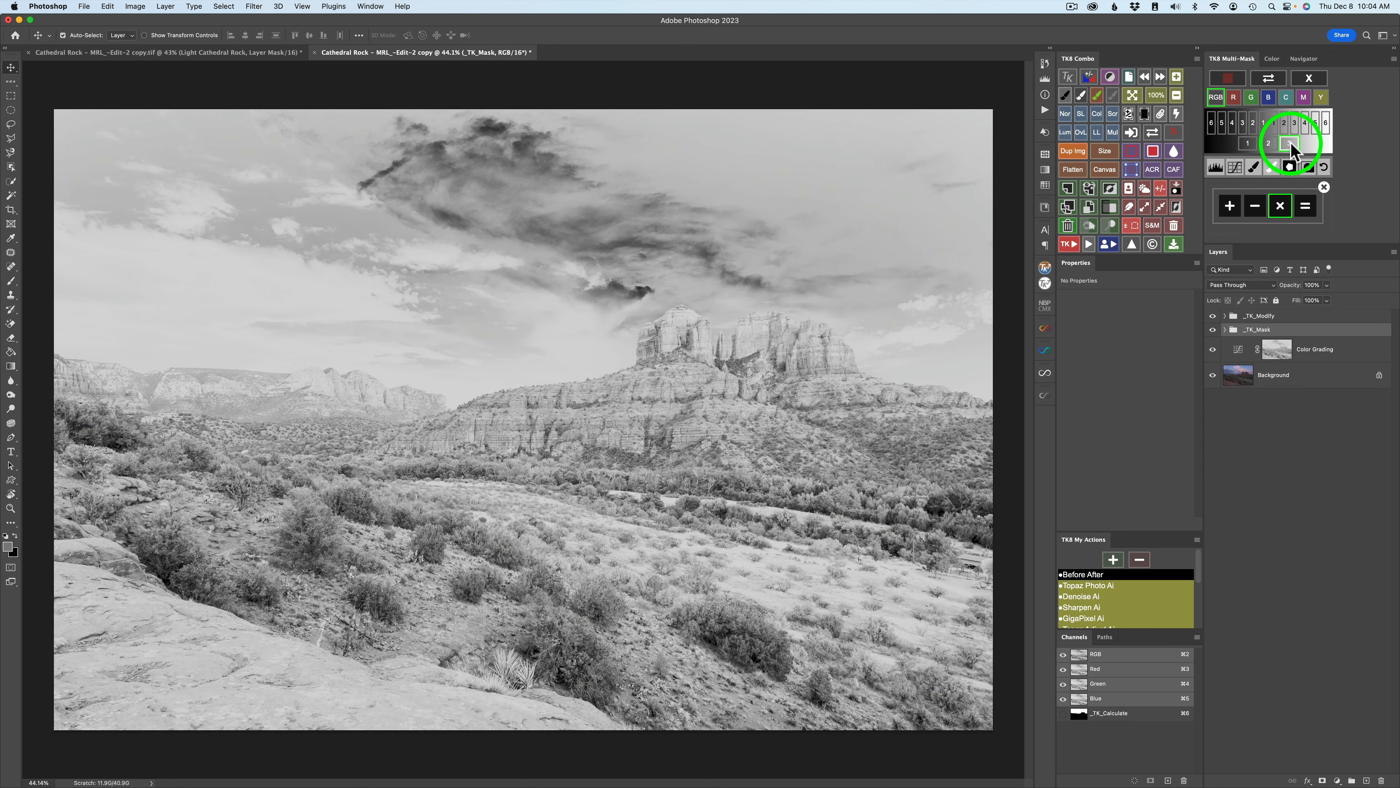
{"action": "left_click", "coordinate": [1306, 209]}
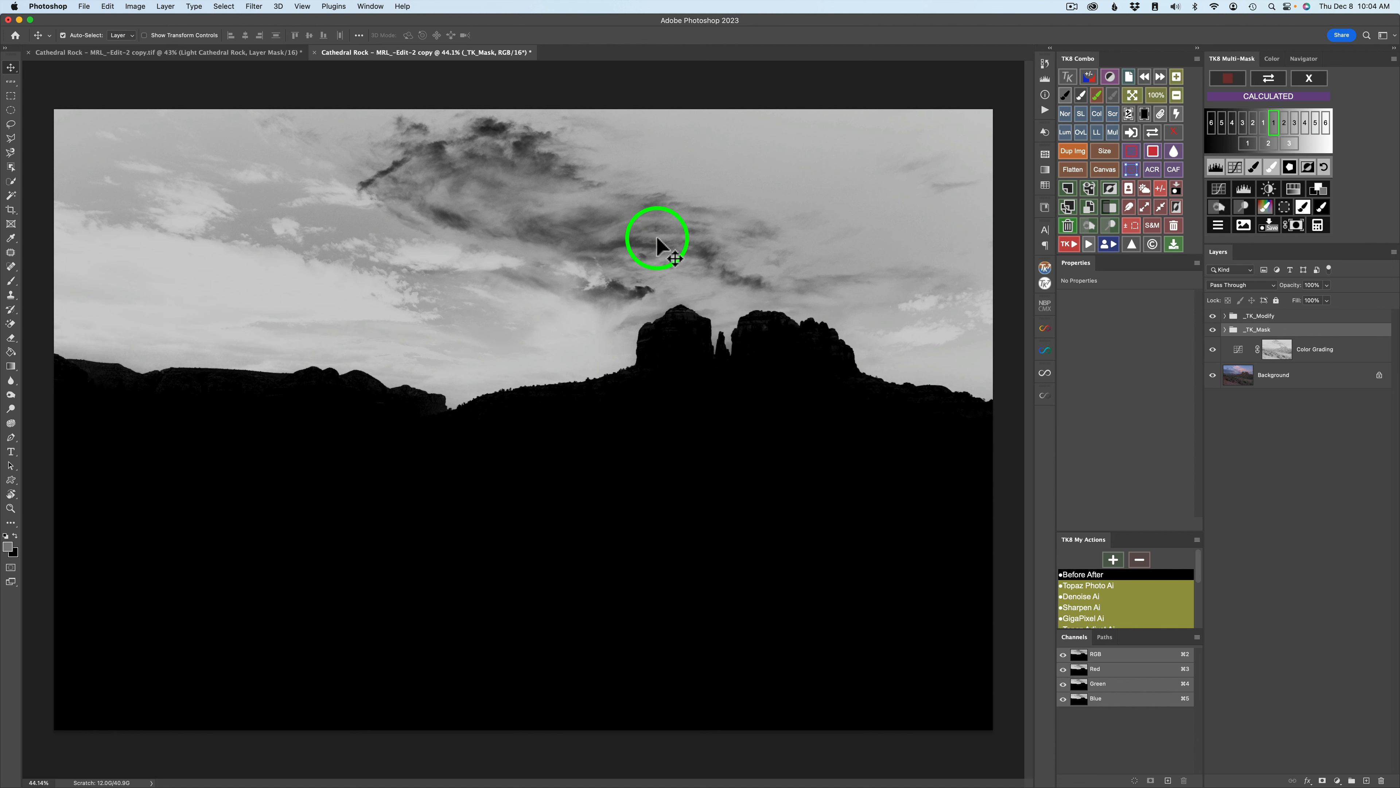
{"action": "left_click", "coordinate": [1318, 189]}
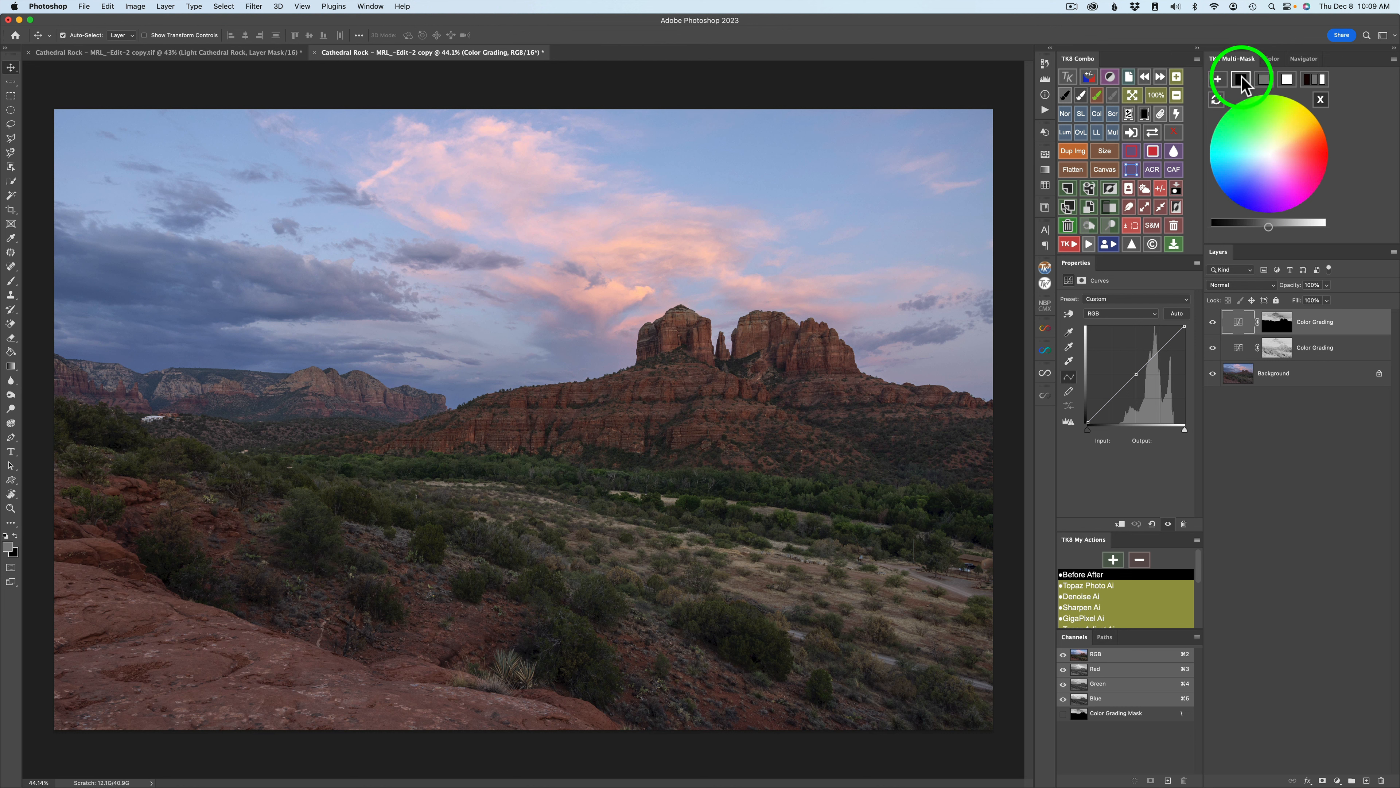
Step: Darken the shadows and midtones of the sky on the new Color Grading layer
{"action": "left_click", "coordinate": [1242, 80]}
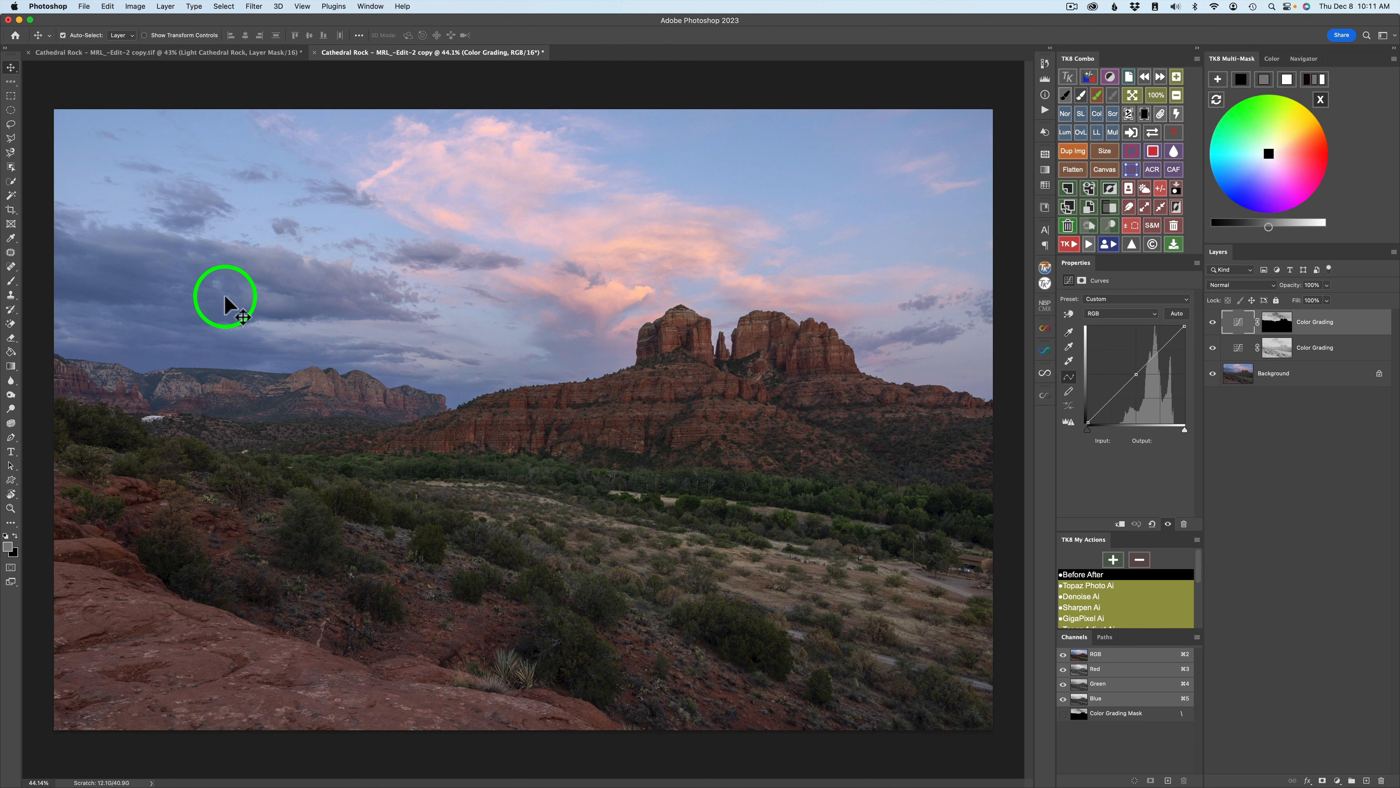
{"action": "left_click_drag", "start_coordinate": [1298, 222], "coordinate": [1236, 227]}
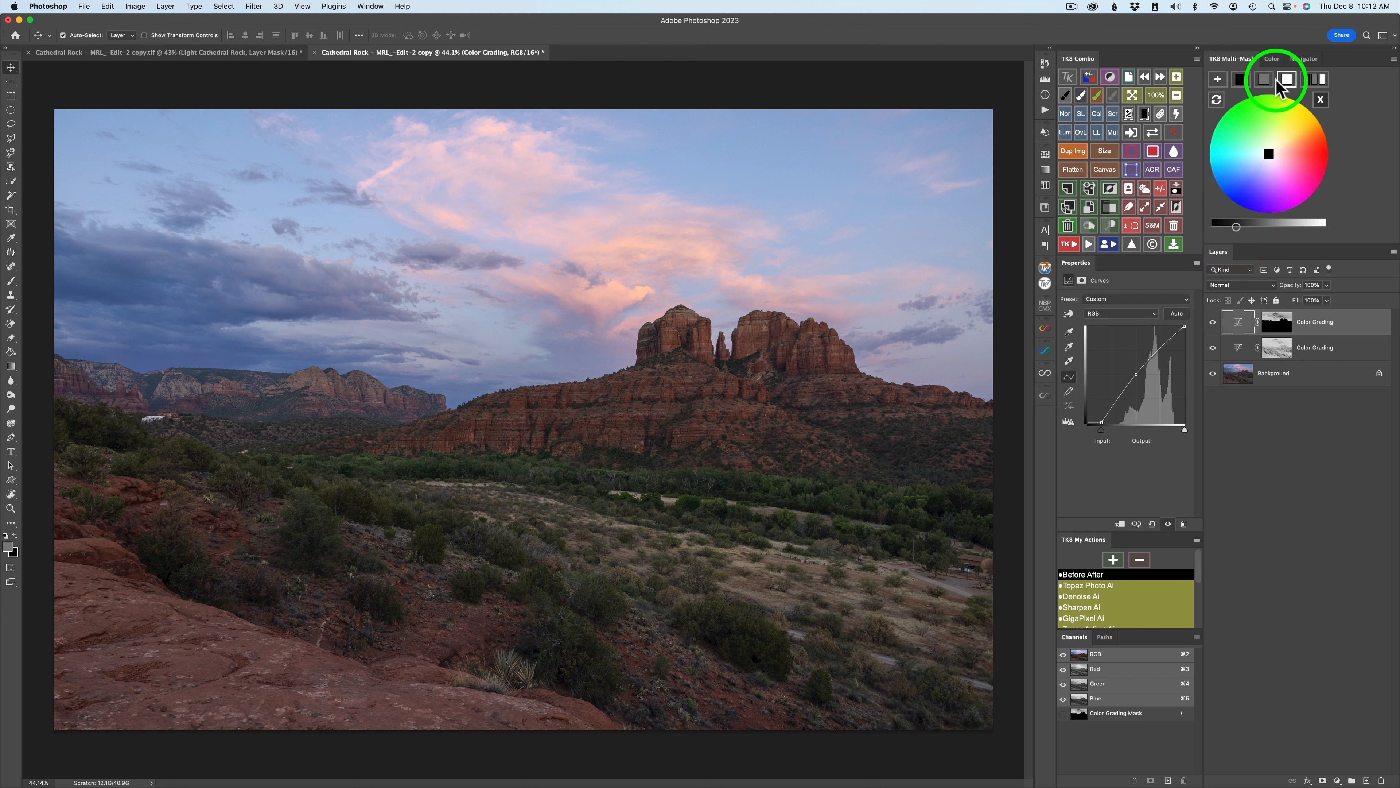
{"action": "left_click", "coordinate": [1264, 79]}
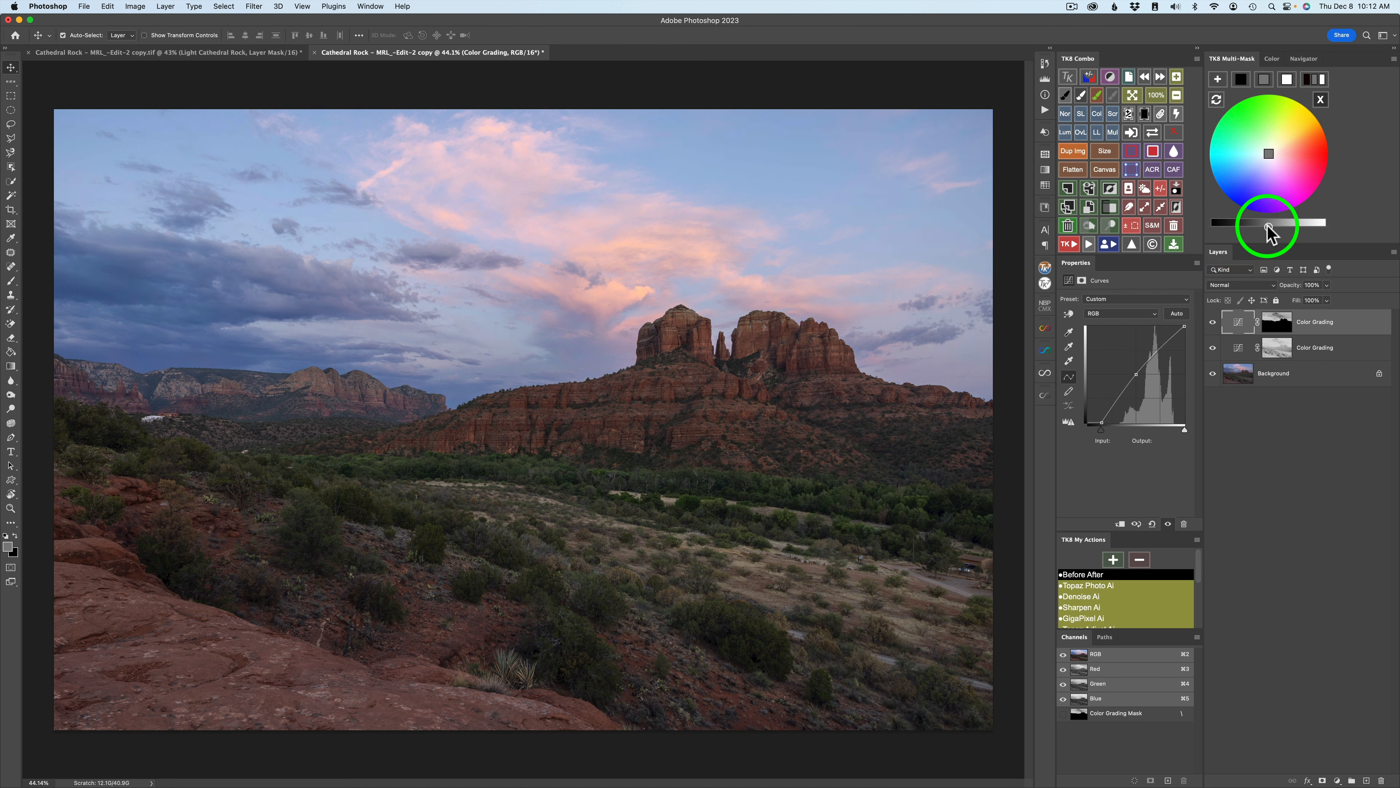
{"action": "left_click_drag", "start_coordinate": [1268, 226], "coordinate": [1245, 223]}
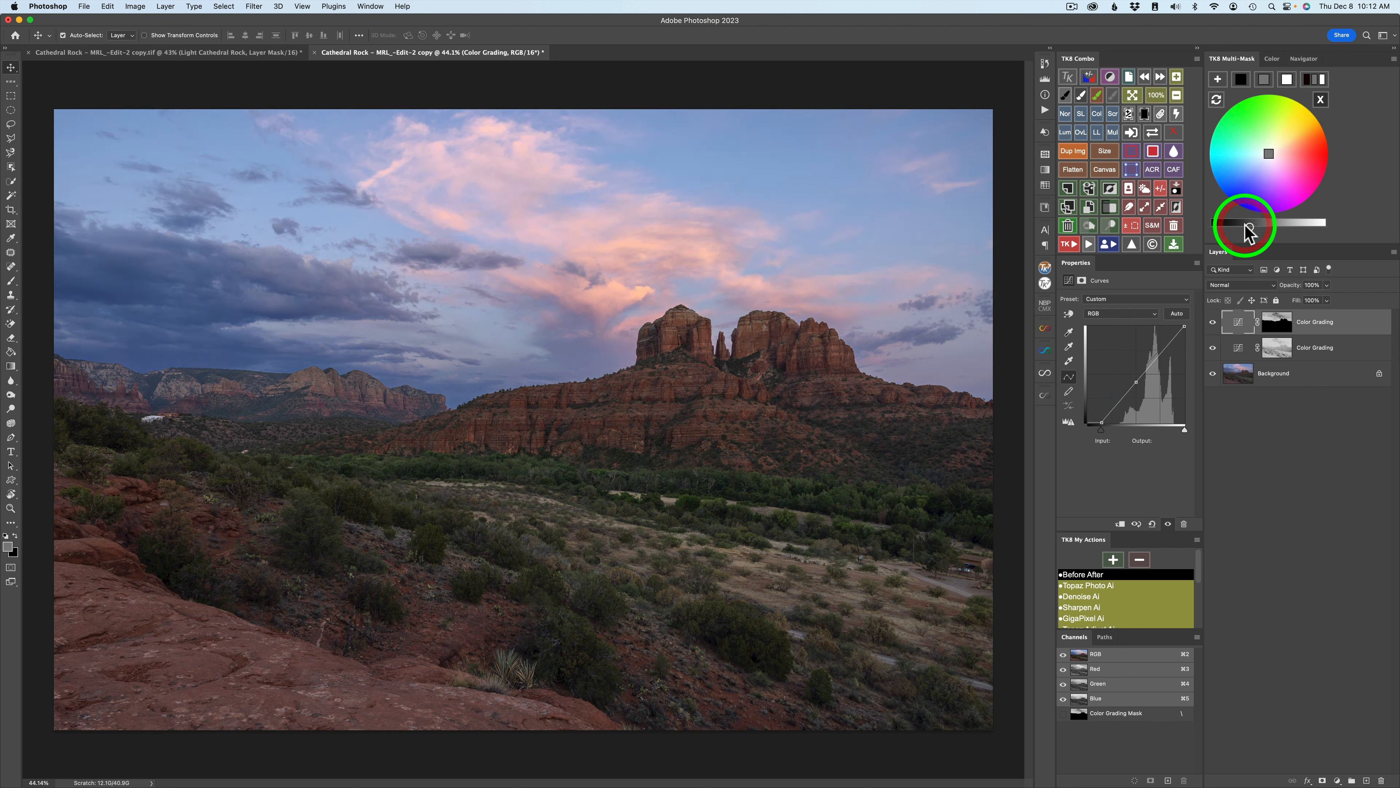
Step: Brighten the sky's highlights slightly, tint them toward cyan-blue, and compare the image with and without the sky Color Grading layer
{"action": "left_click", "coordinate": [1287, 80]}
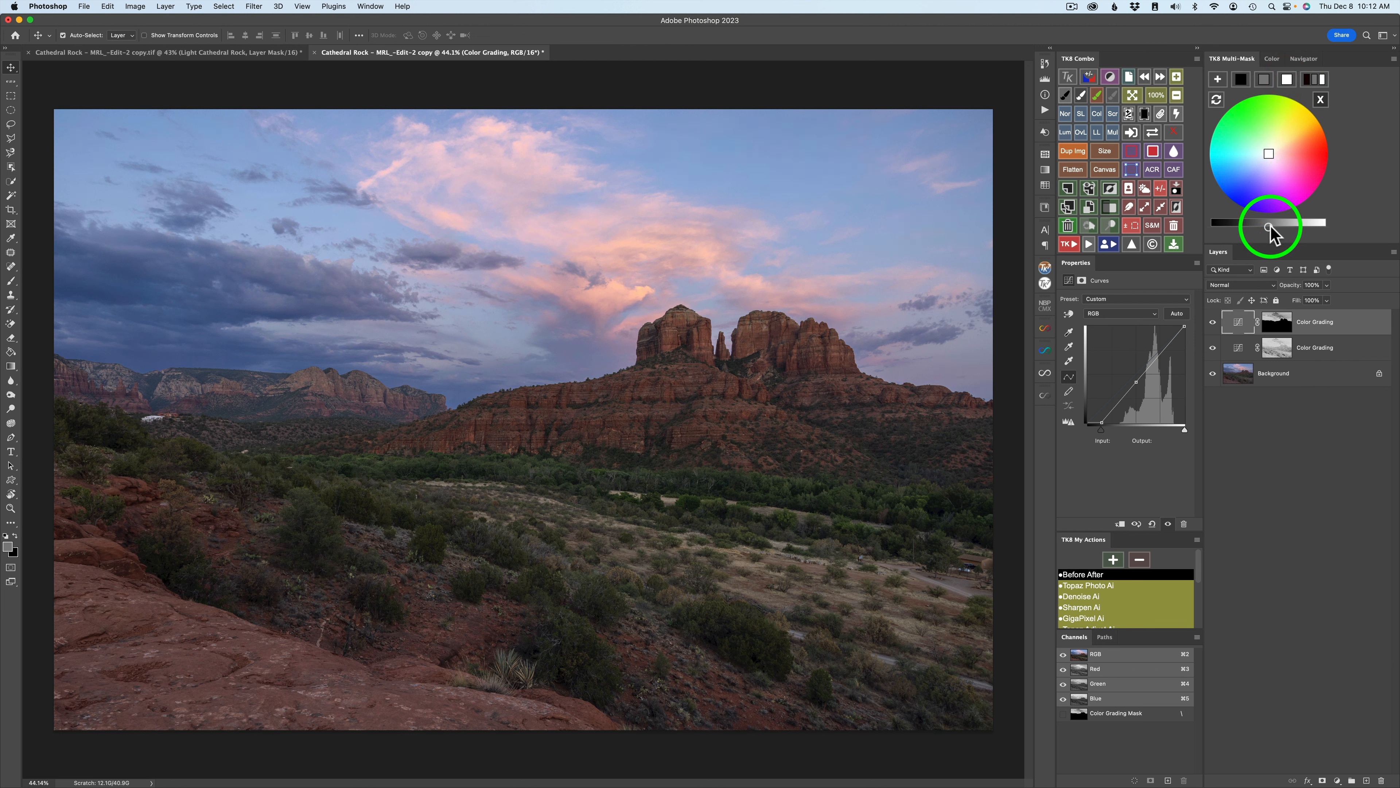
{"action": "left_click_drag", "start_coordinate": [1269, 226], "coordinate": [1275, 226]}
{"action": "left_click_drag", "start_coordinate": [1273, 153], "coordinate": [1253, 164]}
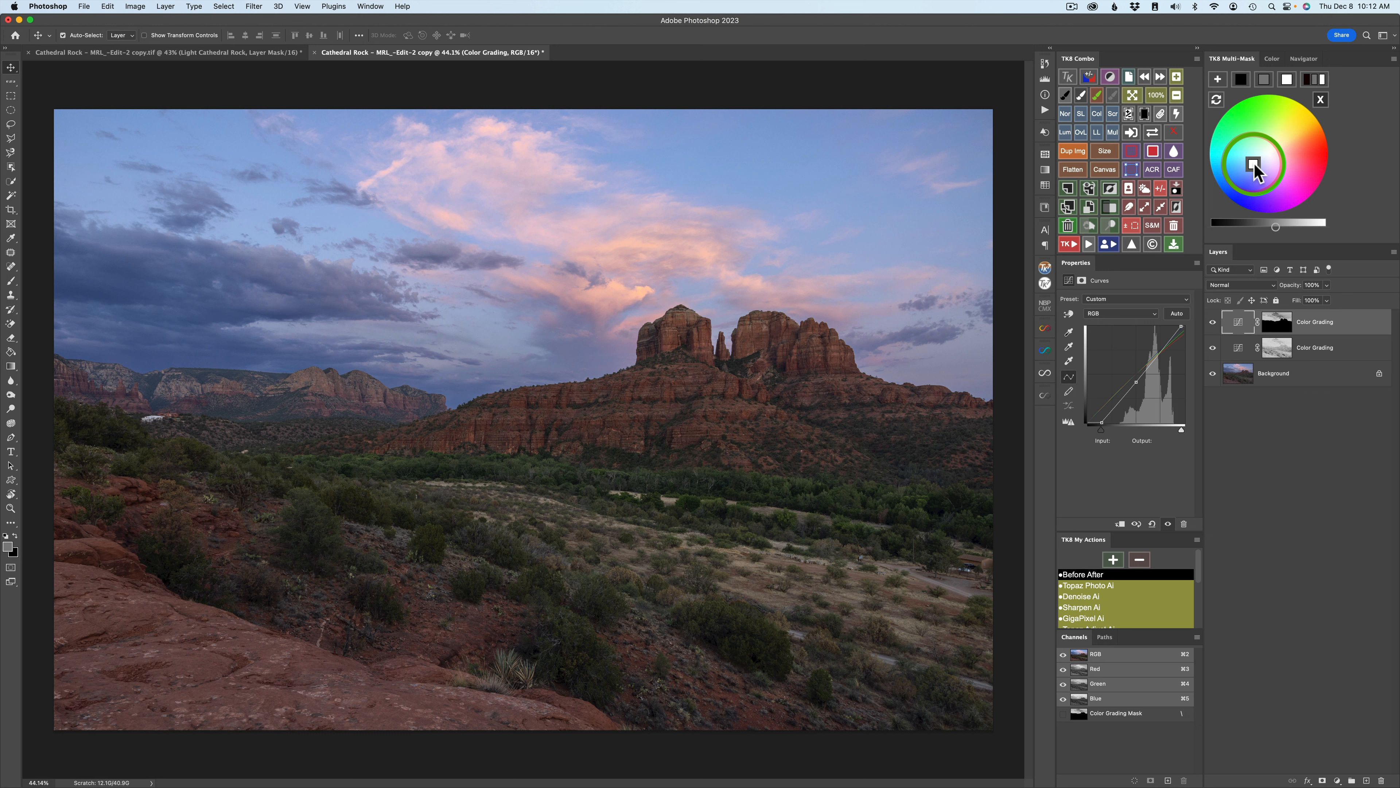
{"action": "left_click", "coordinate": [1213, 323]}
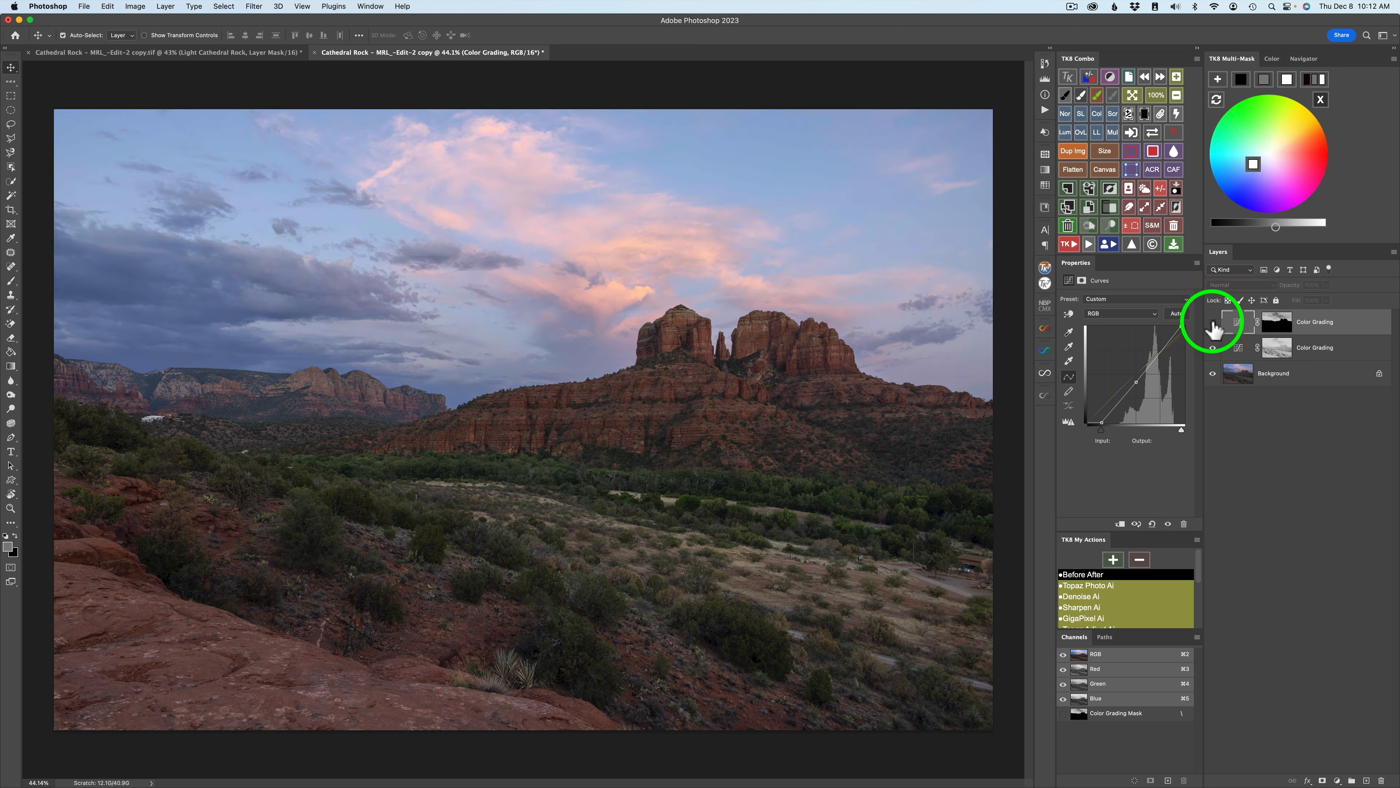
{"action": "left_click", "coordinate": [1213, 324]}
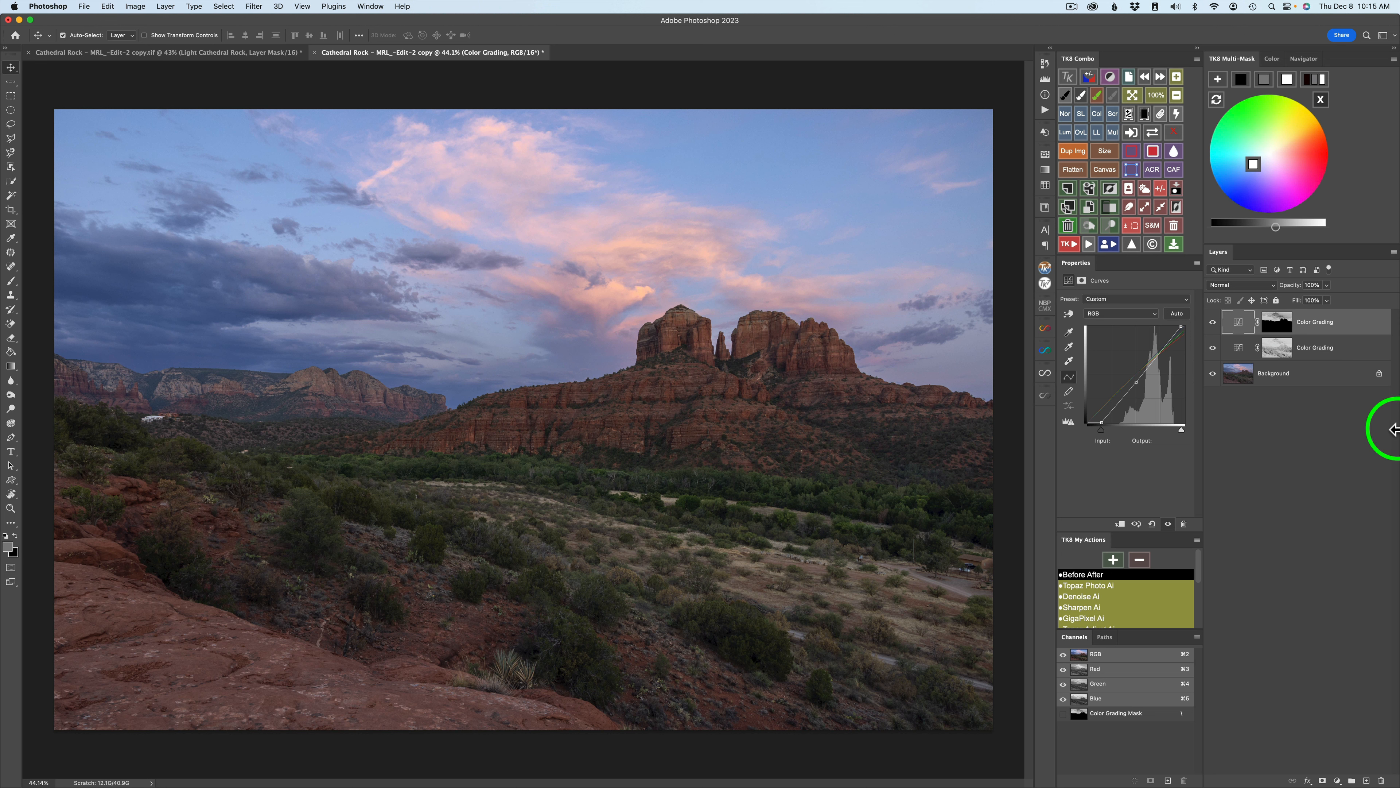
Step: Leave the color grading controls and build a vibrance 4 mask, checking the histograms of the weaker vibrance masks along the way
{"action": "left_click", "coordinate": [1321, 99]}
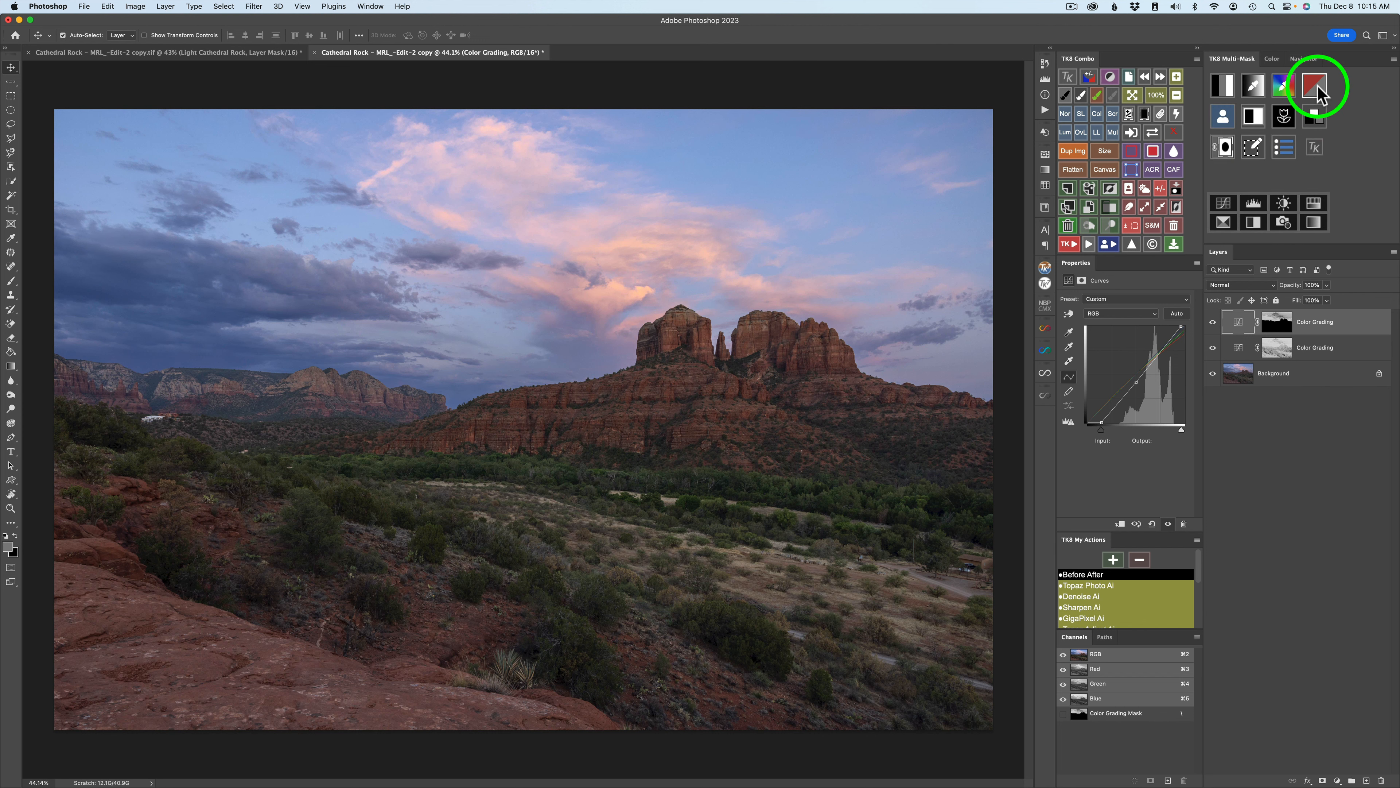
{"action": "left_click", "coordinate": [1317, 87]}
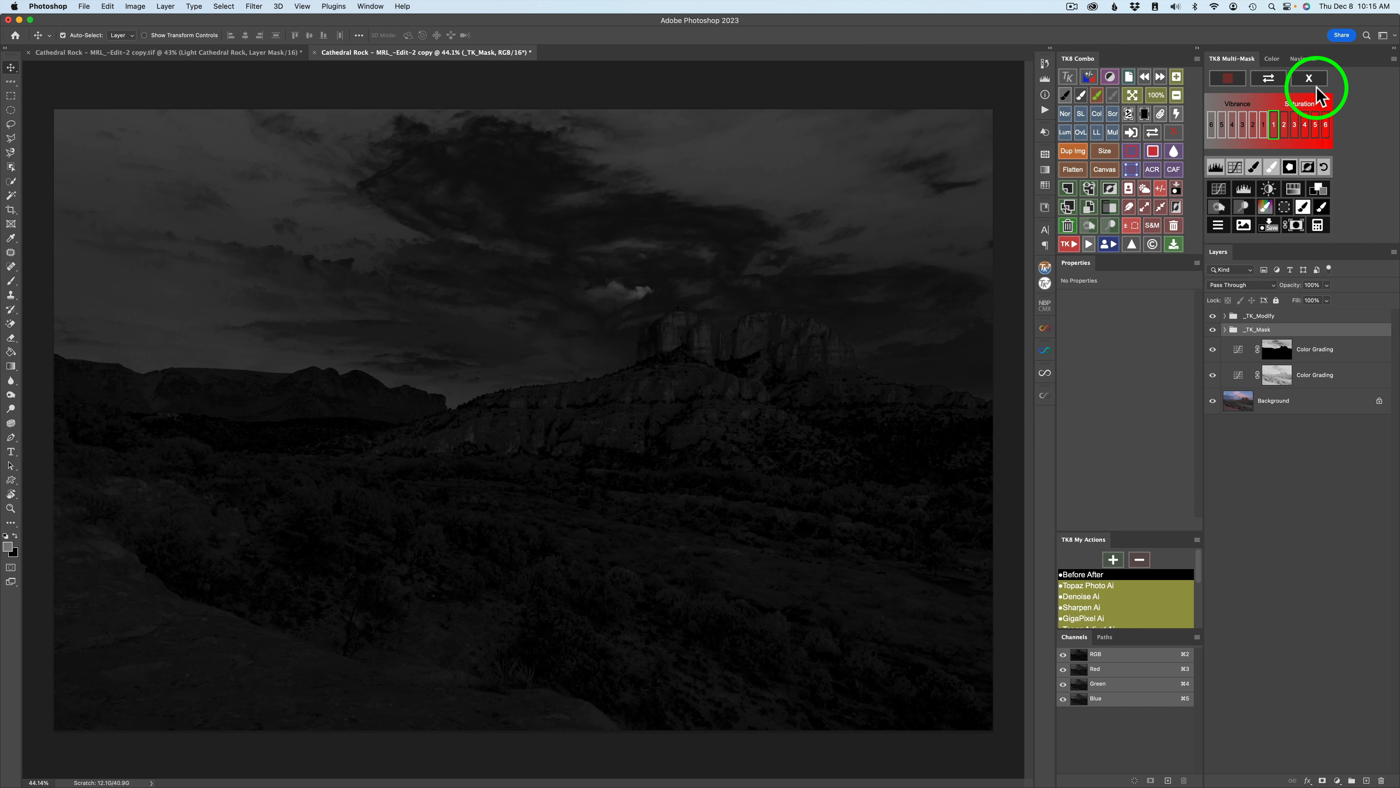
{"action": "left_click", "coordinate": [1264, 123]}
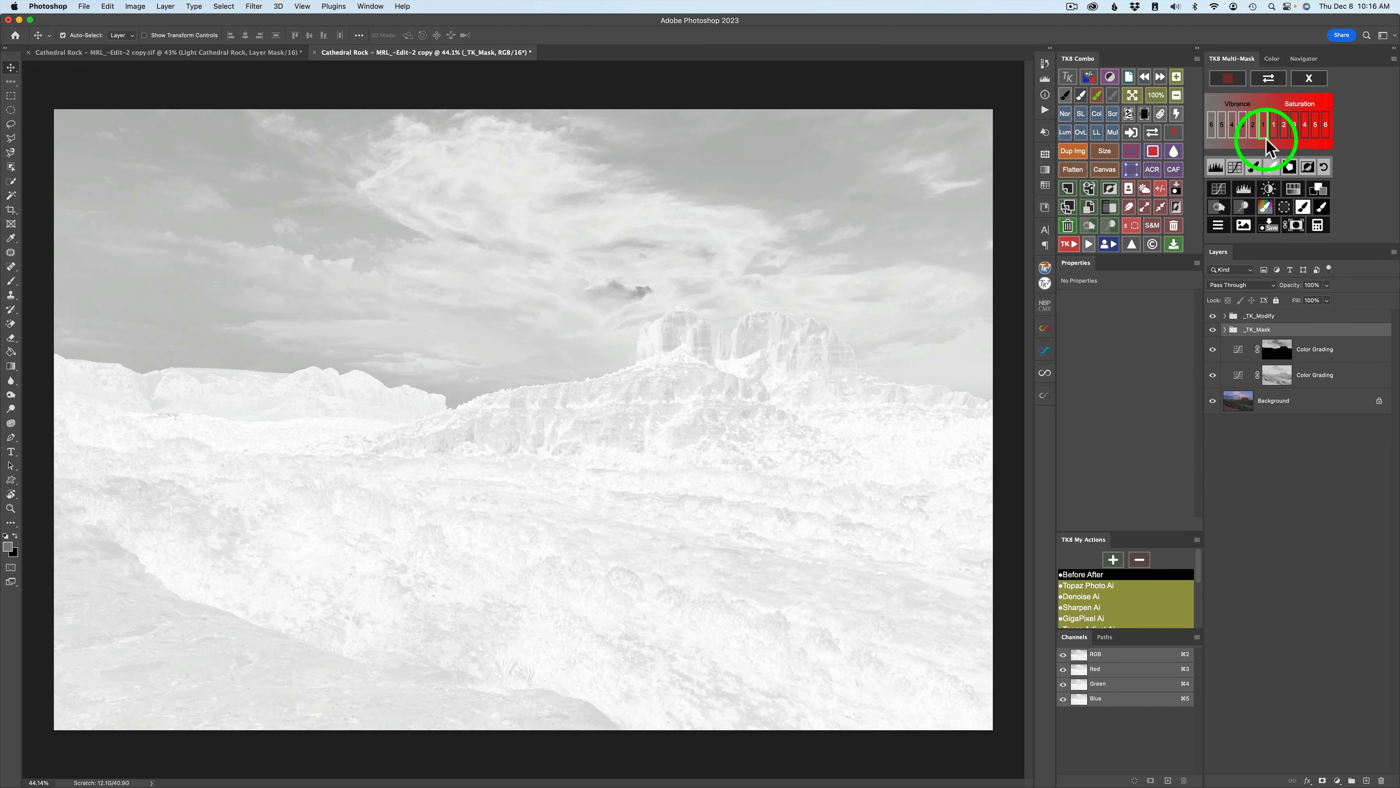
{"action": "left_click", "coordinate": [1217, 172]}
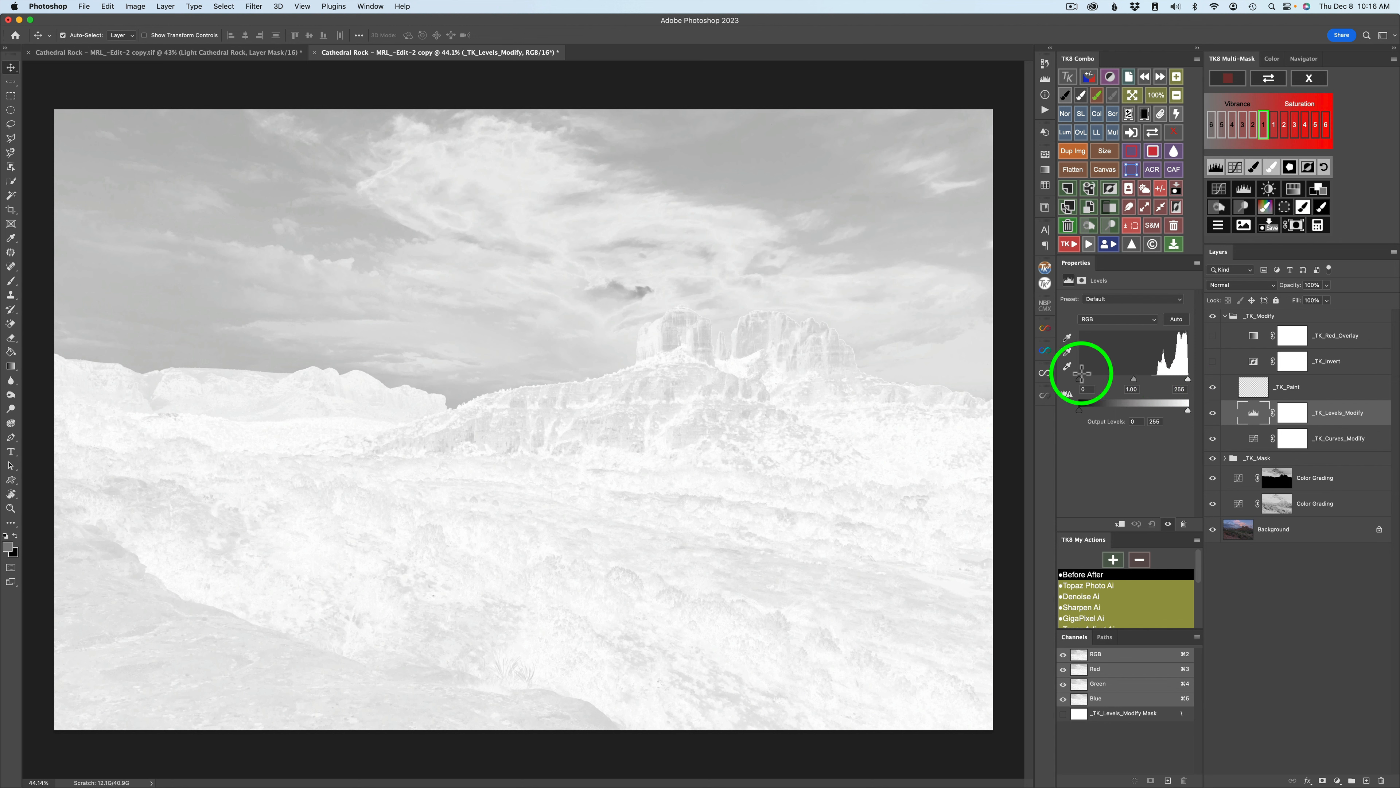
{"action": "left_click", "coordinate": [1243, 126]}
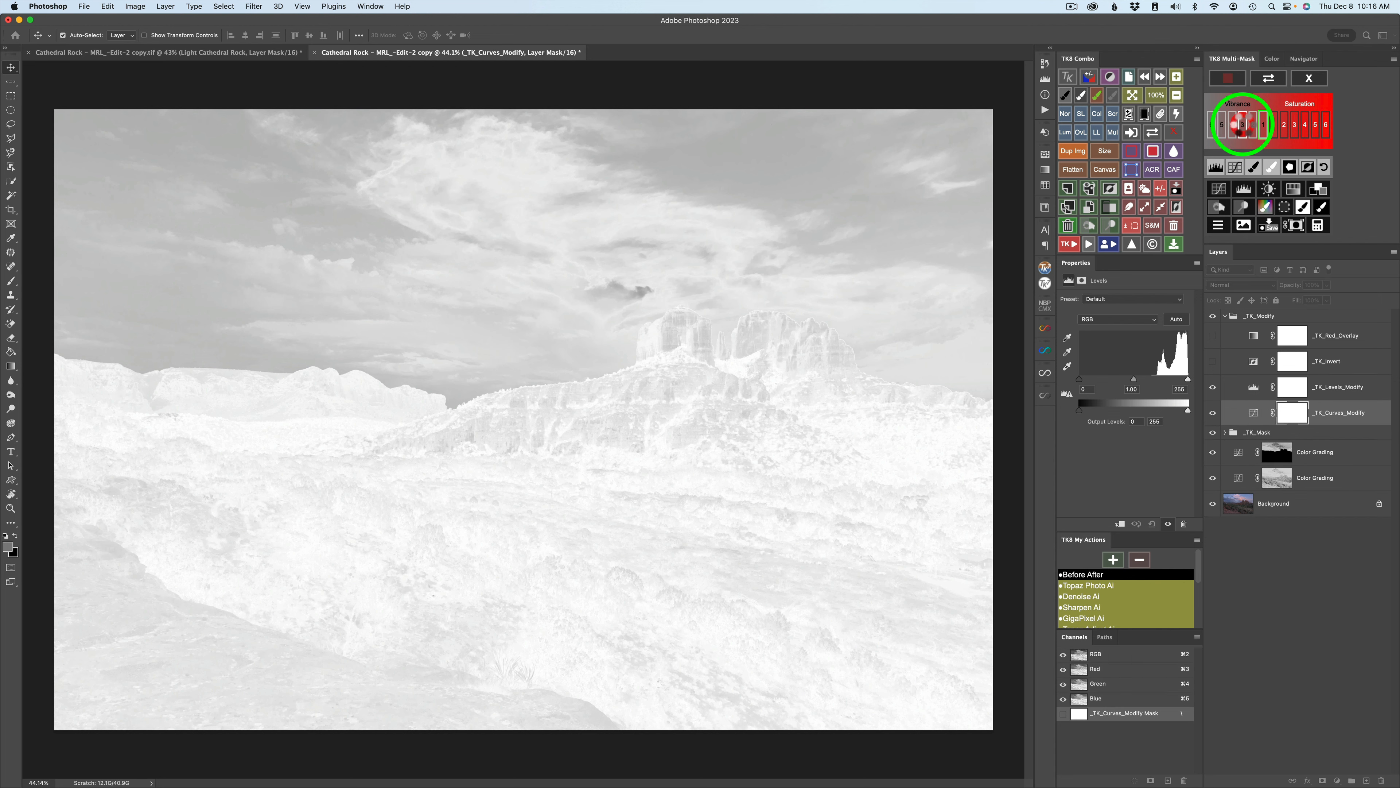
{"action": "left_click", "coordinate": [1216, 167]}
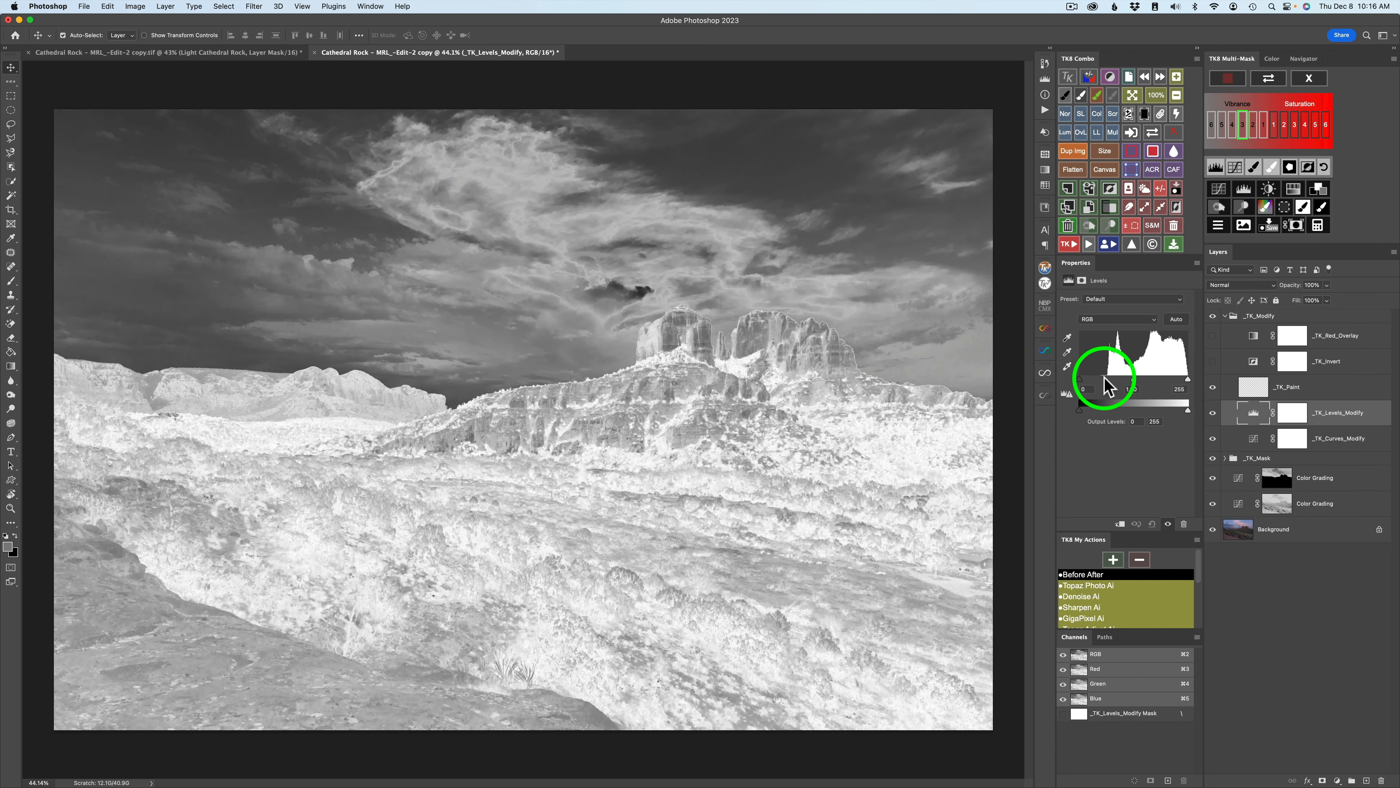
{"action": "left_click", "coordinate": [1231, 126]}
{"action": "left_click", "coordinate": [1216, 167]}
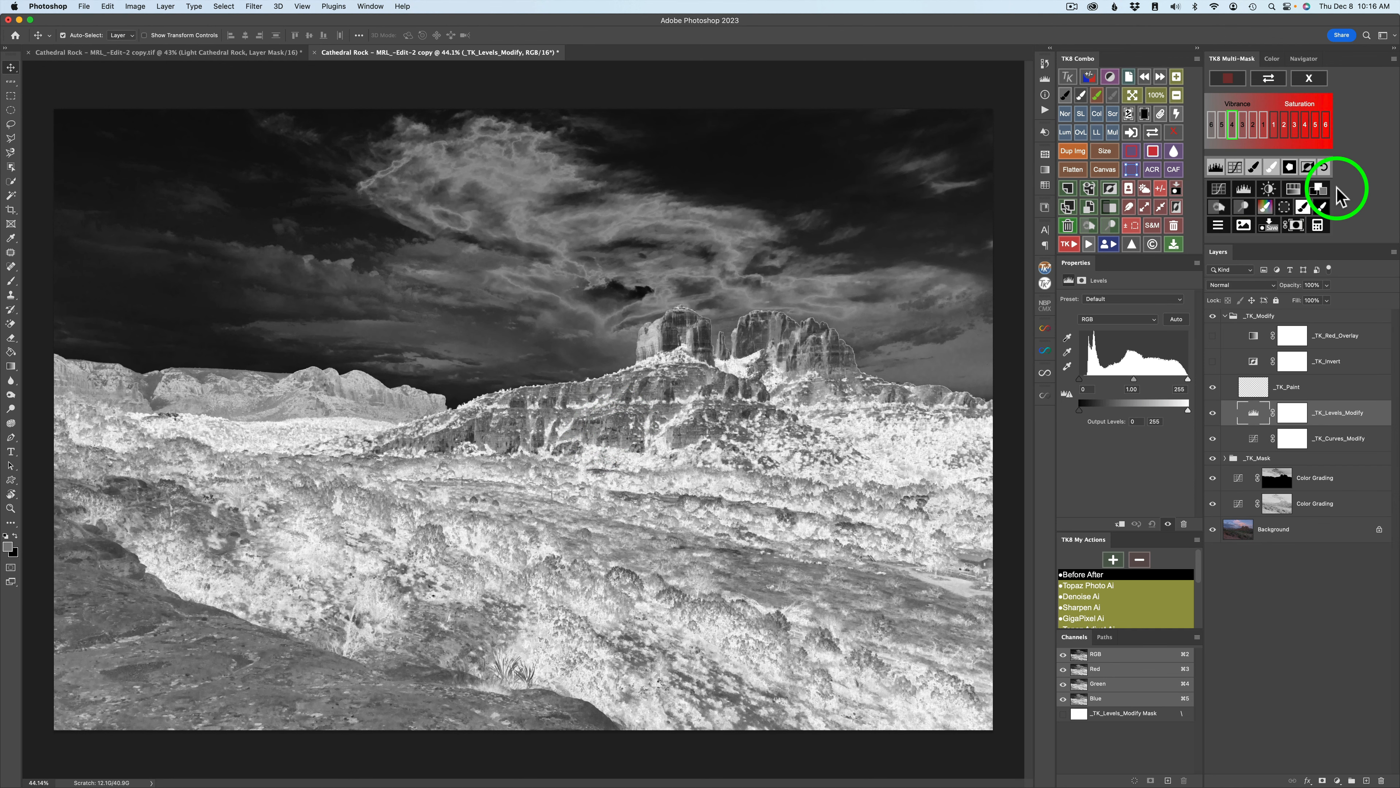
Step: Output the vibrance mask to a new Hue/Saturation layer, raise its saturation to about +57, and compare the image with and without it
{"action": "left_click", "coordinate": [1295, 191]}
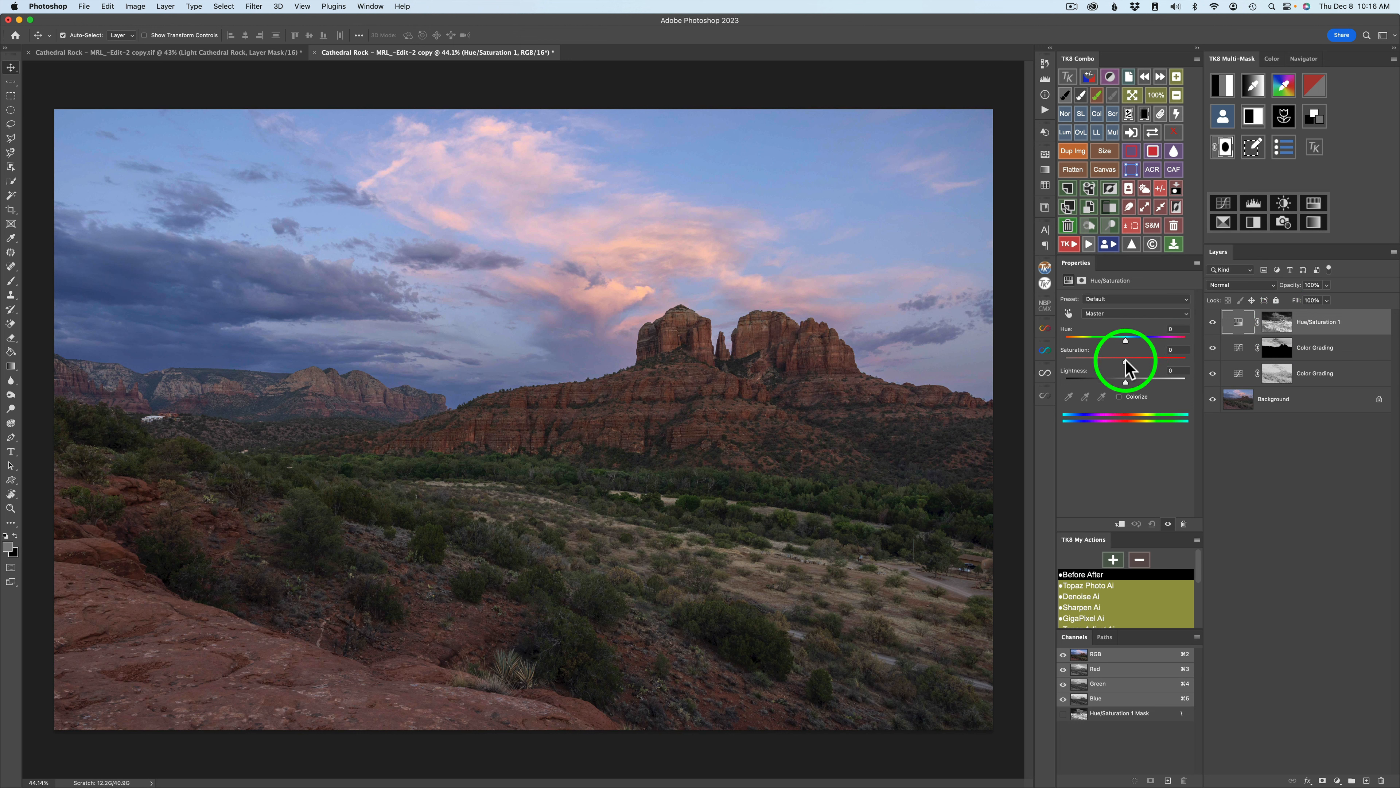
{"action": "left_click_drag", "start_coordinate": [1143, 369], "coordinate": [1159, 362]}
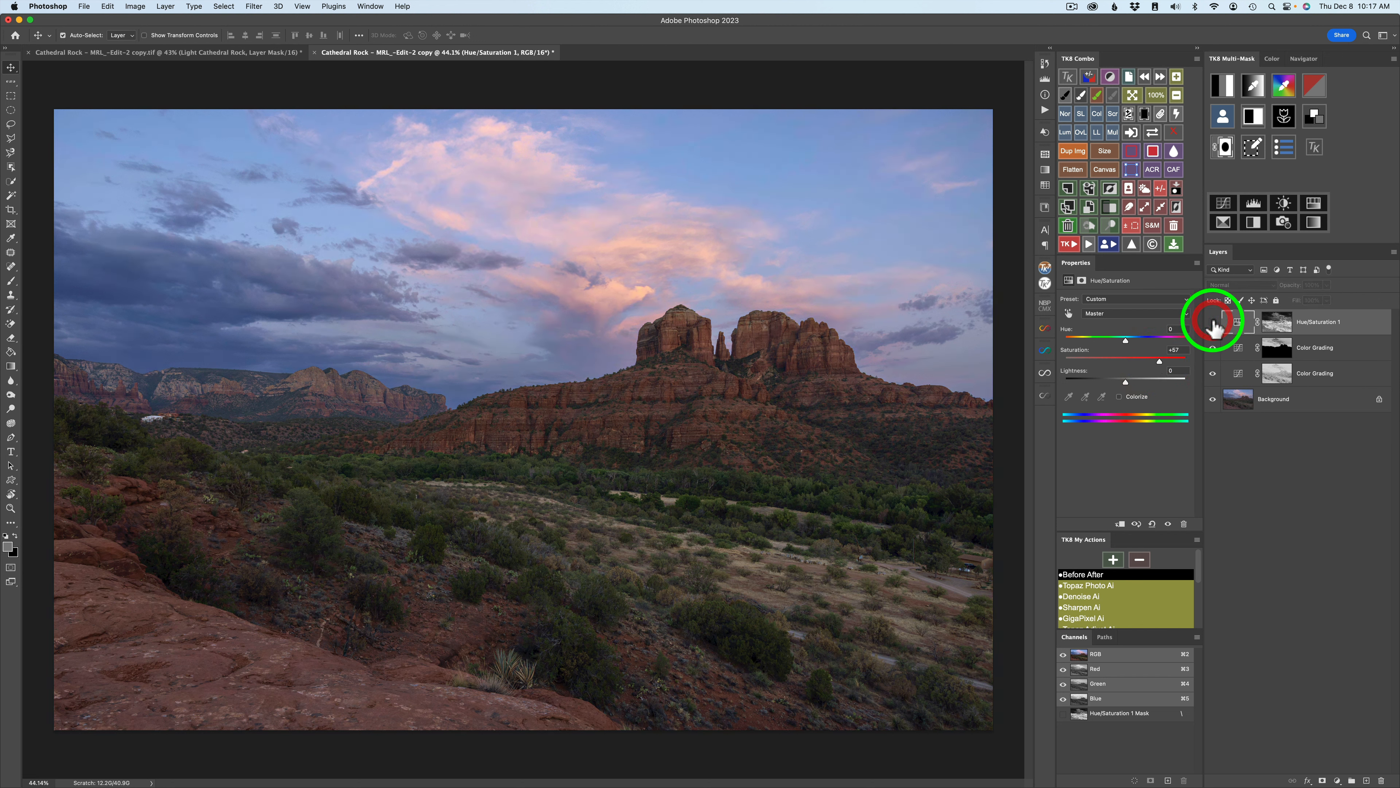
{"action": "left_click", "coordinate": [1213, 322]}
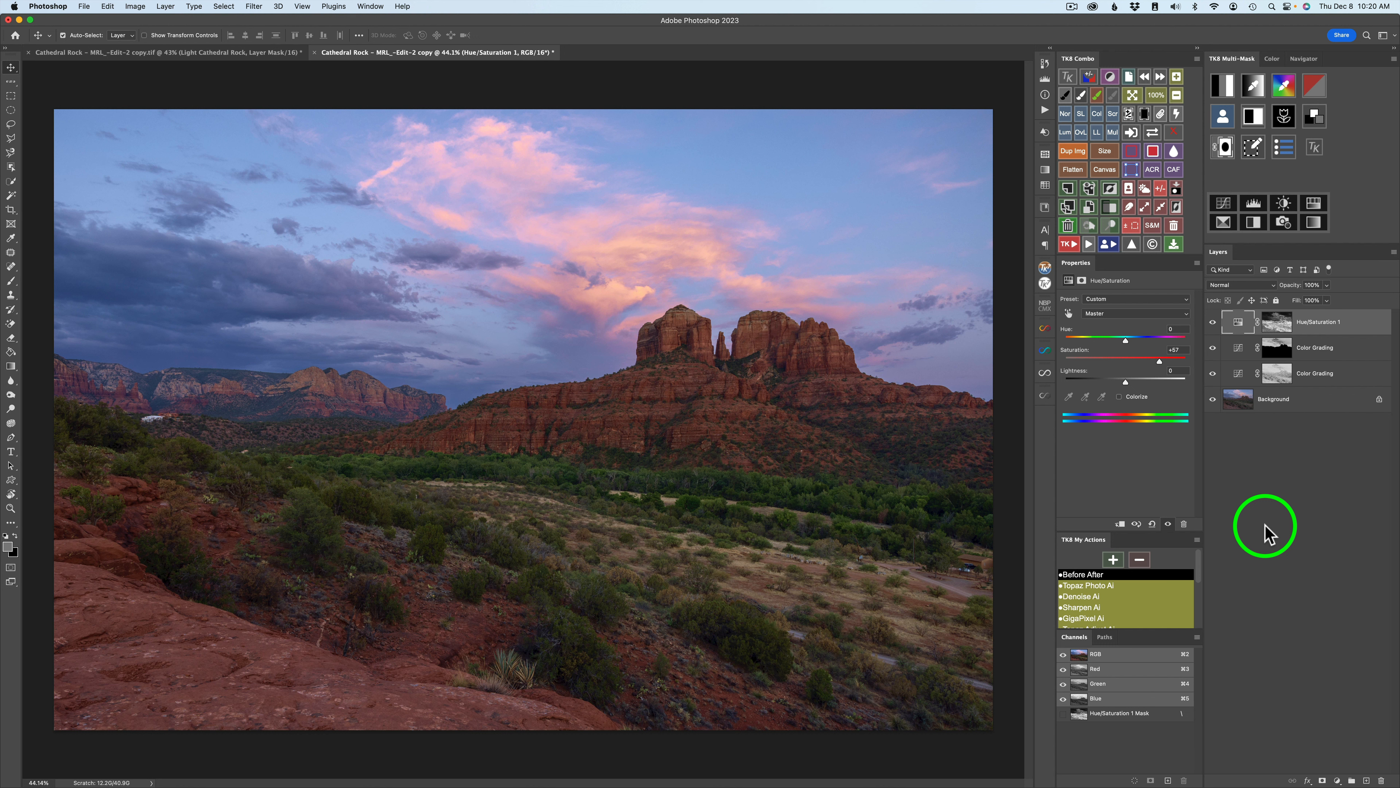
Step: Create a midtones 1 luminosity mask and output it to a new Curves adjustment layer
{"action": "left_click", "coordinate": [1222, 85]}
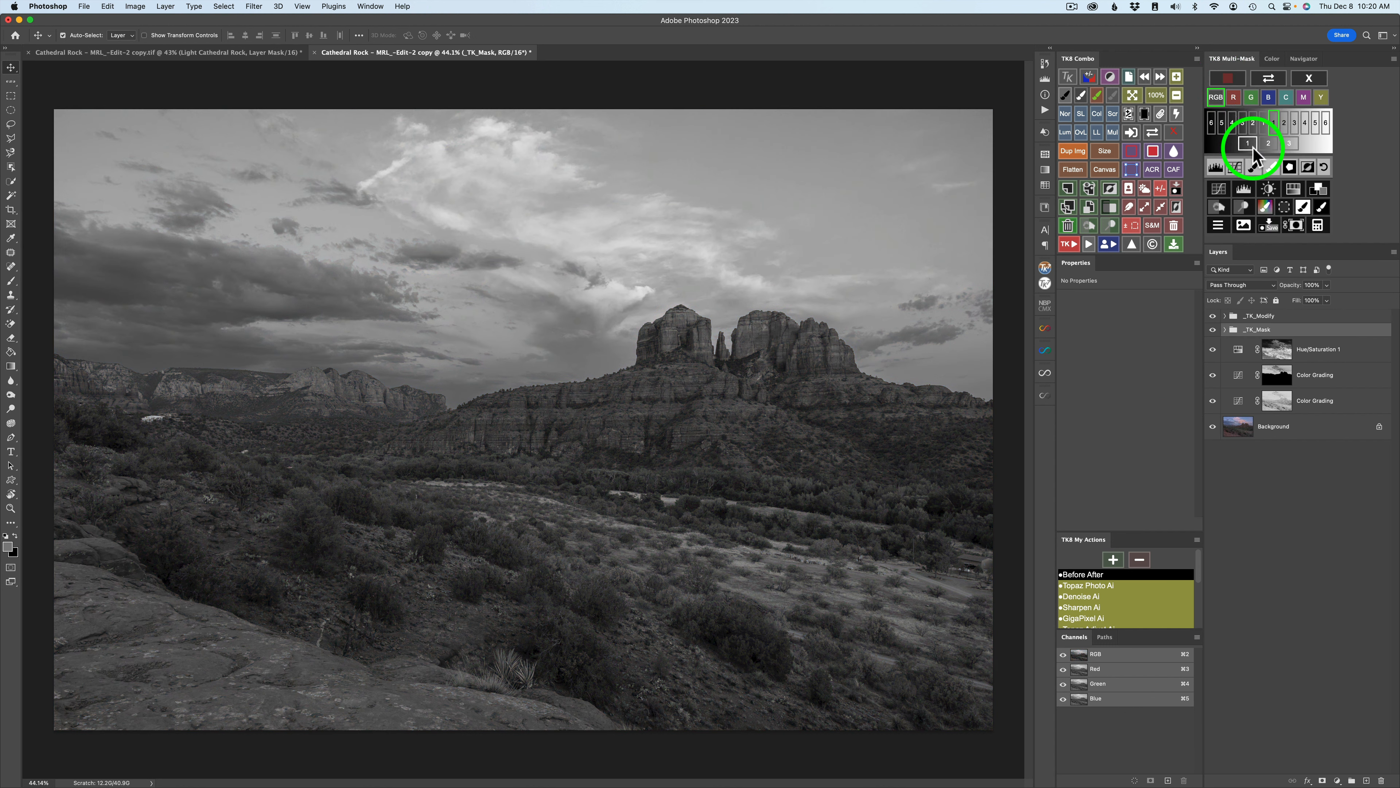
{"action": "left_click", "coordinate": [1247, 145]}
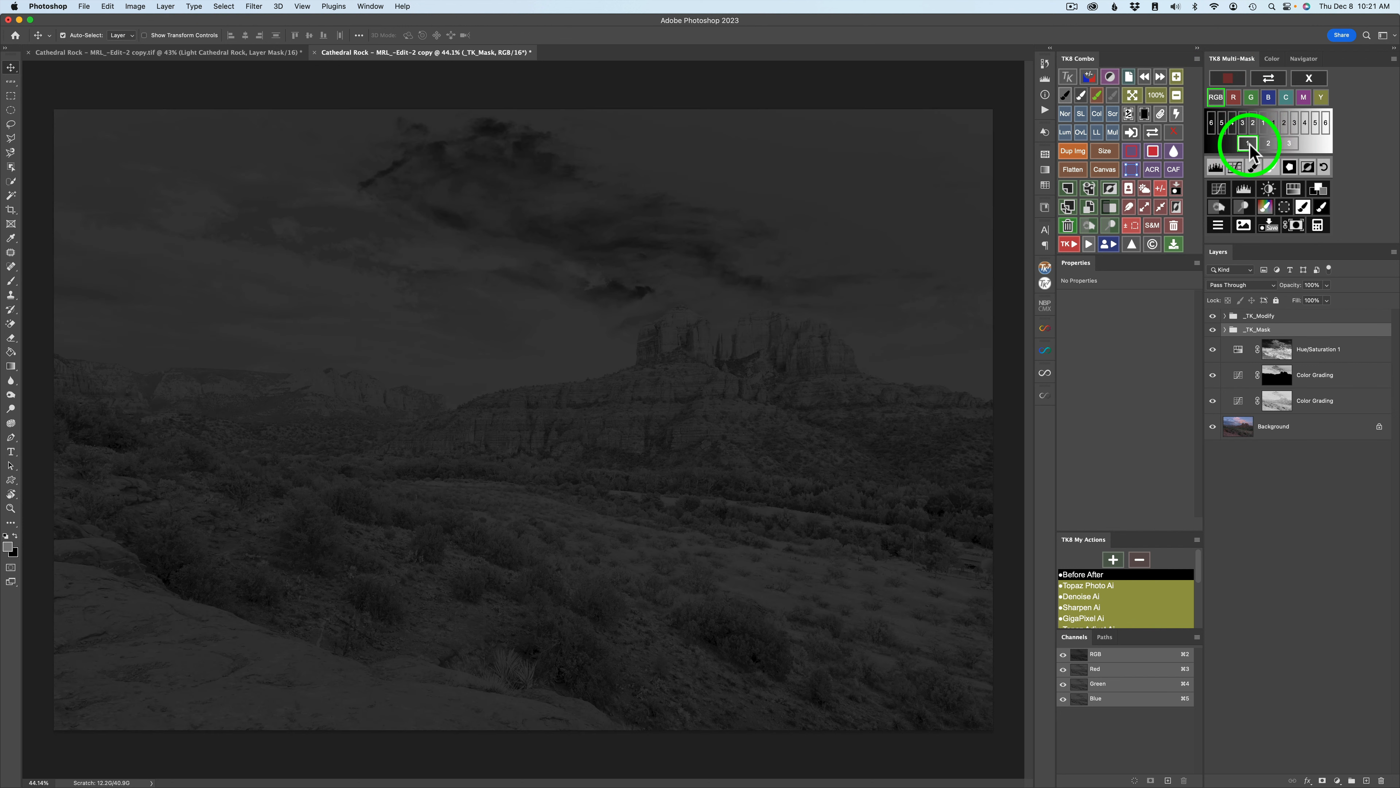
{"action": "left_click", "coordinate": [1221, 191]}
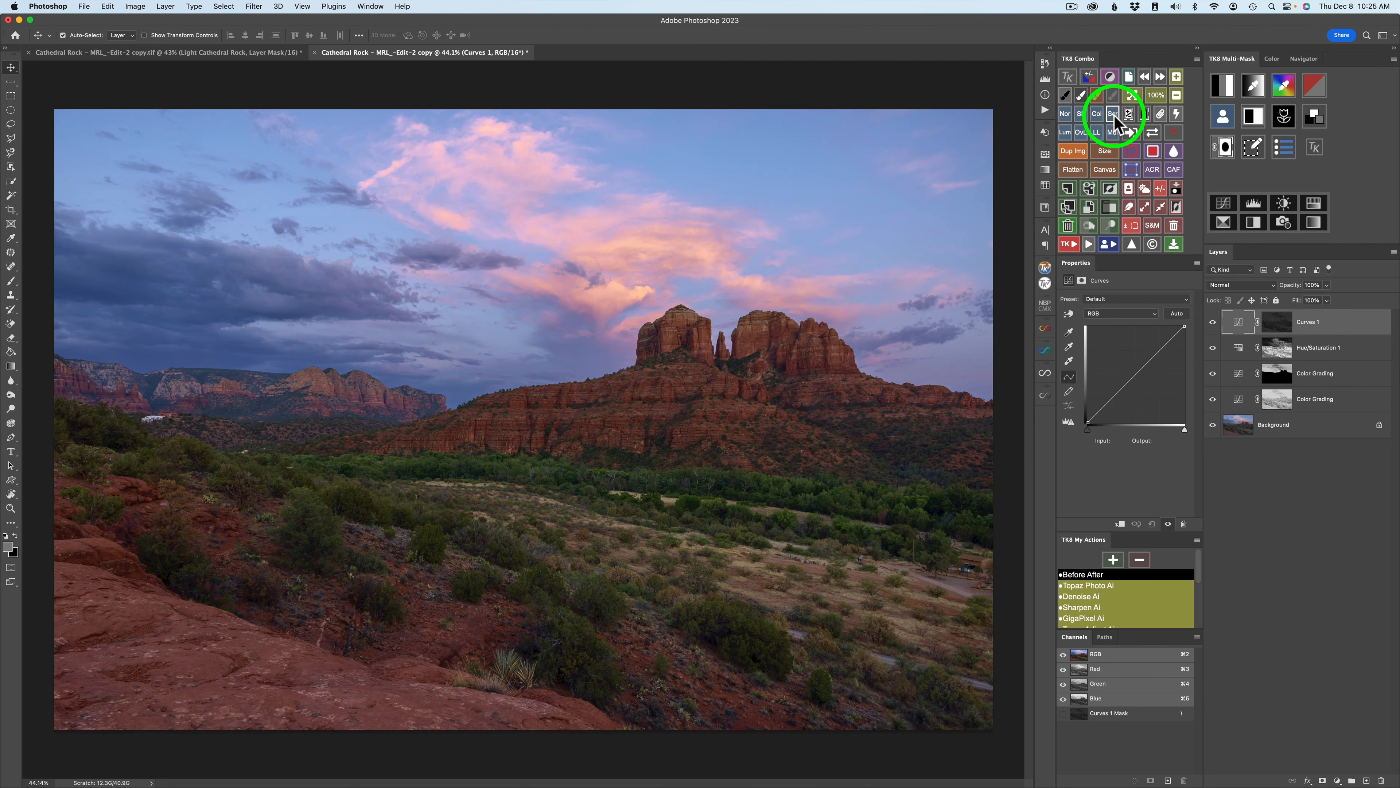
Step: Set the midtones Curves layer to Screen blending with the Strong Contrast (RGB) preset, and compare the image with and without it
{"action": "left_click", "coordinate": [1112, 114]}
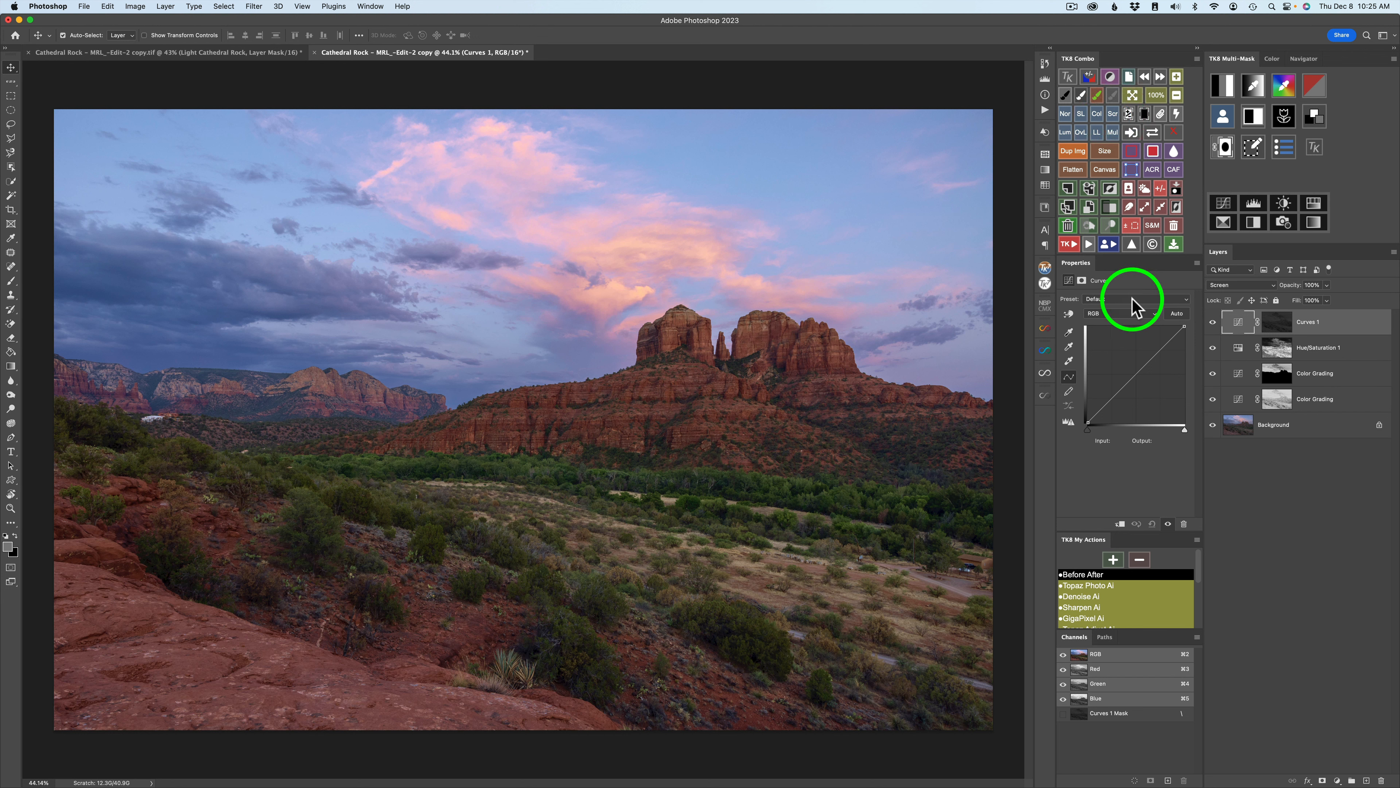
{"action": "left_click", "coordinate": [1187, 300]}
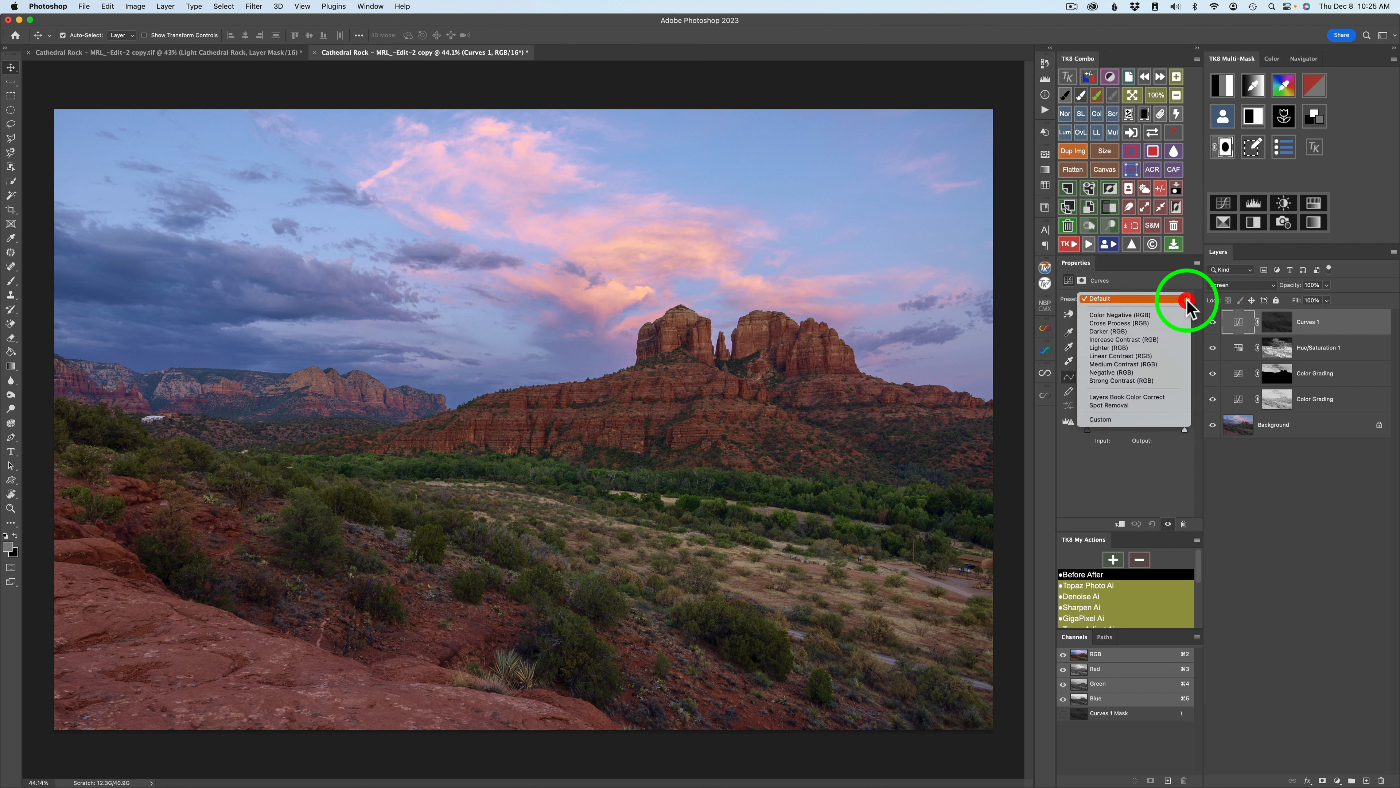
{"action": "left_click", "coordinate": [1131, 381]}
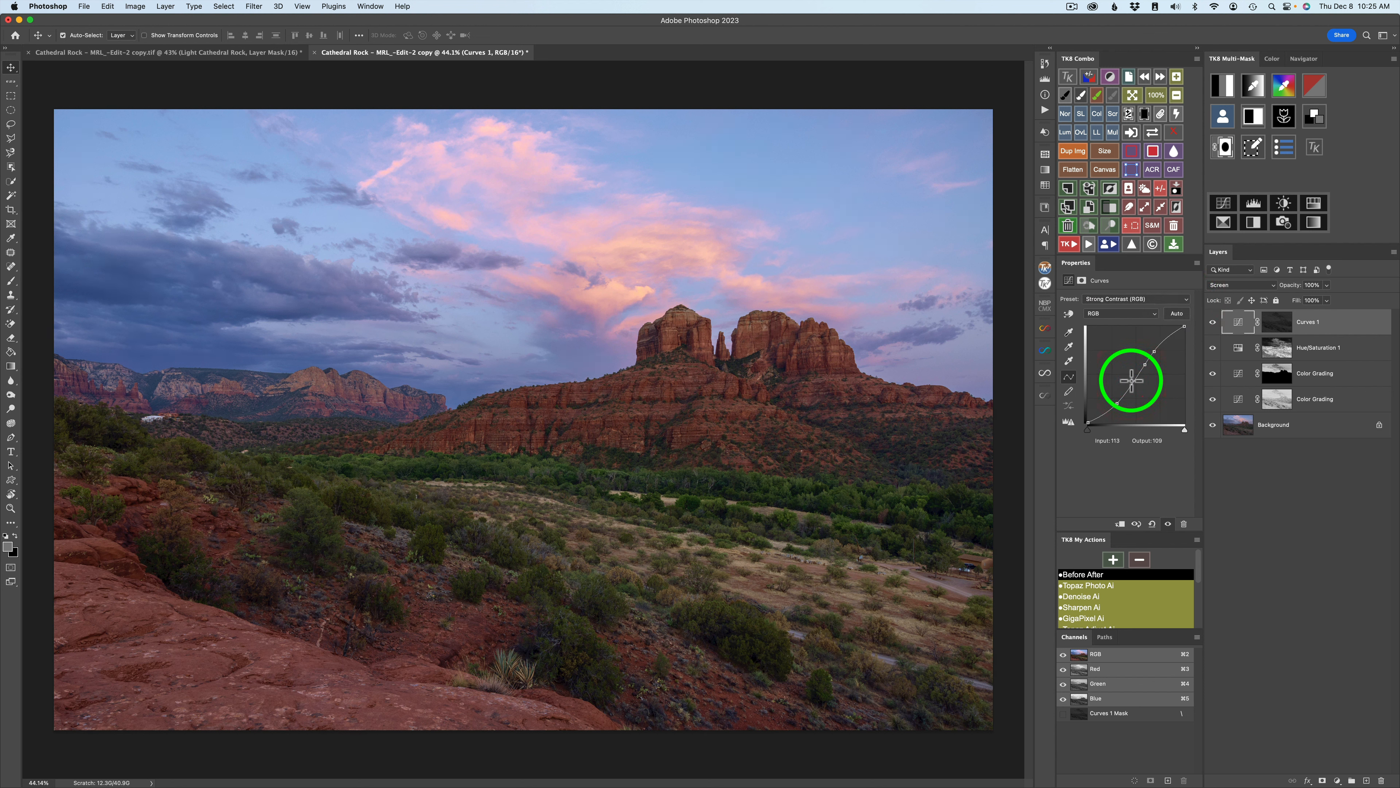
{"action": "left_click", "coordinate": [1215, 325]}
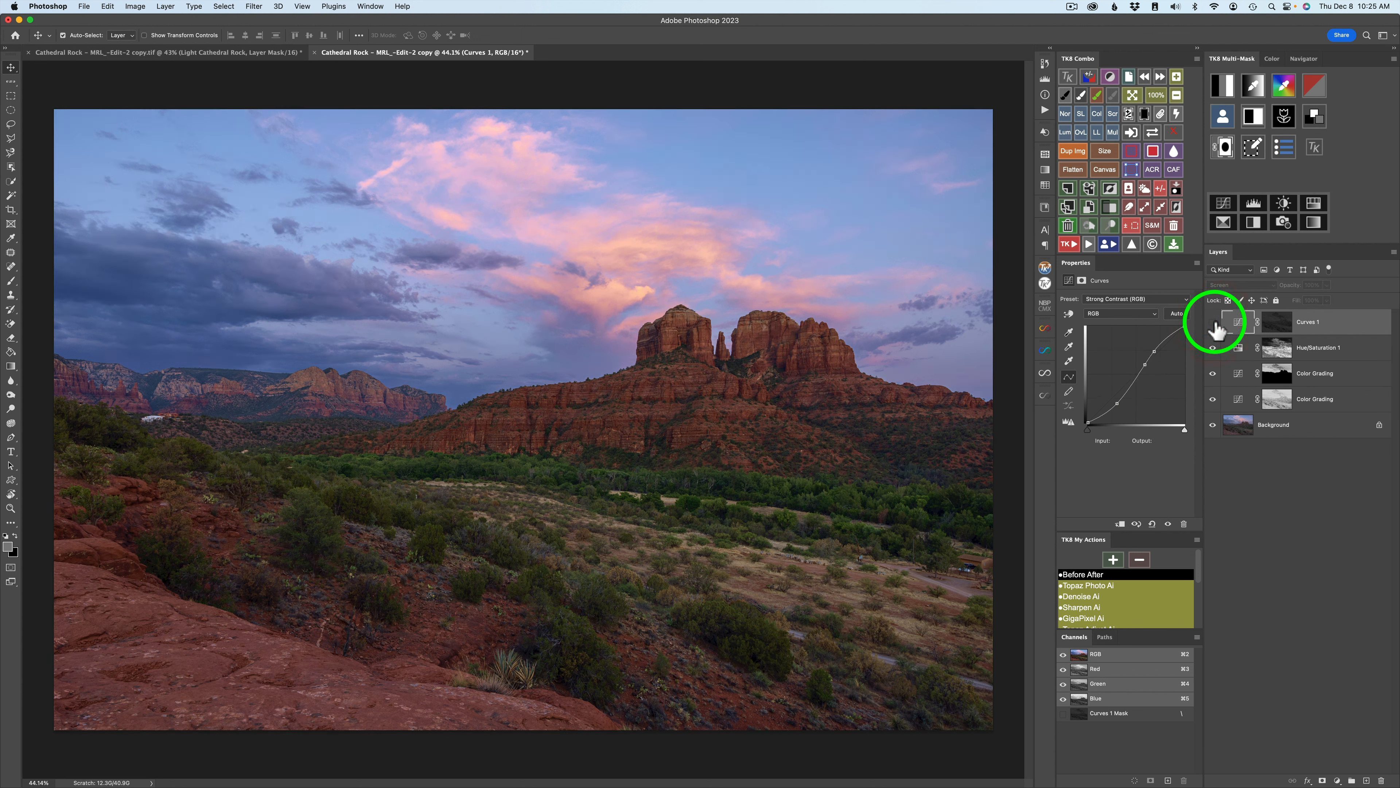
{"action": "left_click", "coordinate": [1214, 324]}
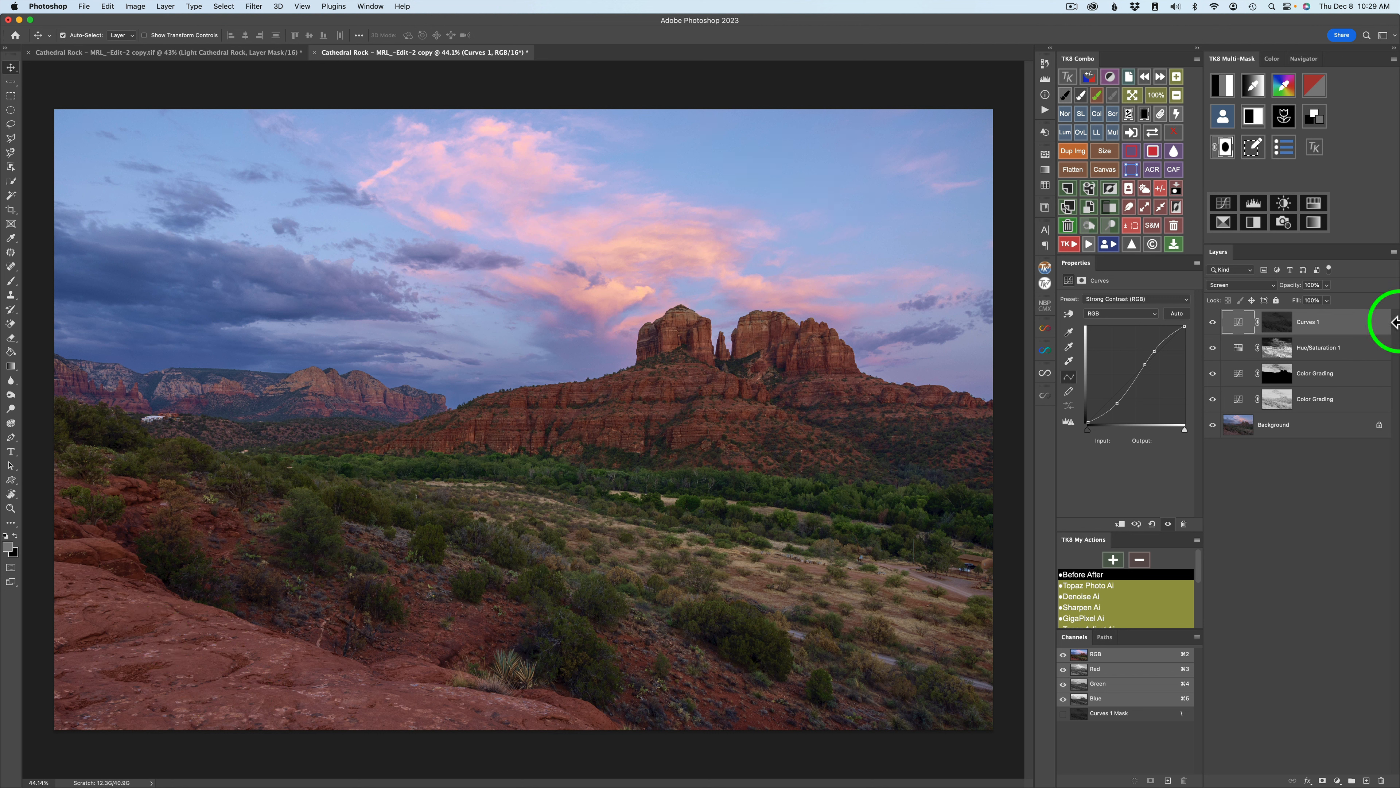
Step: Add another Curves layer, fill its mask with black, and set its blend mode to Multiply
{"action": "left_click", "coordinate": [1227, 207]}
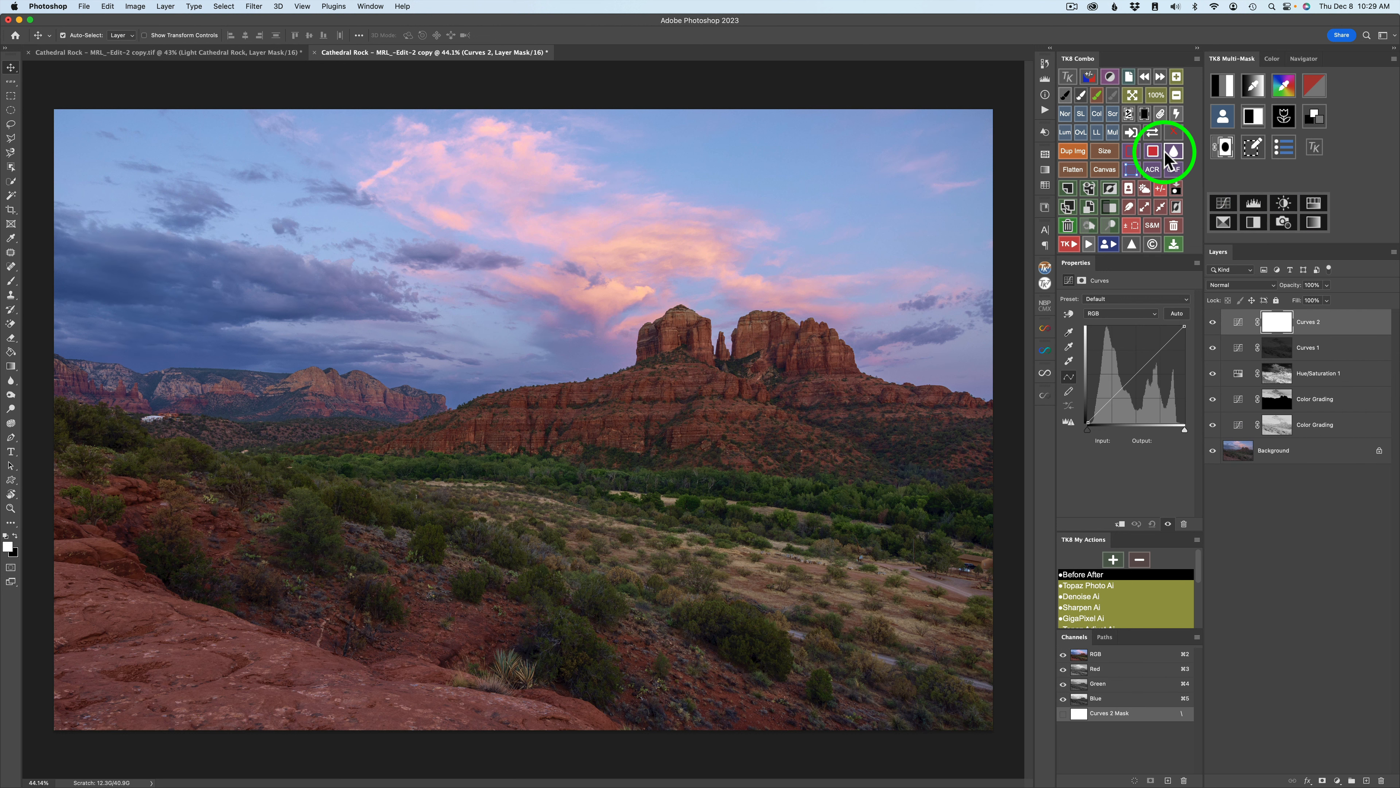
{"action": "left_click", "coordinate": [1146, 115]}
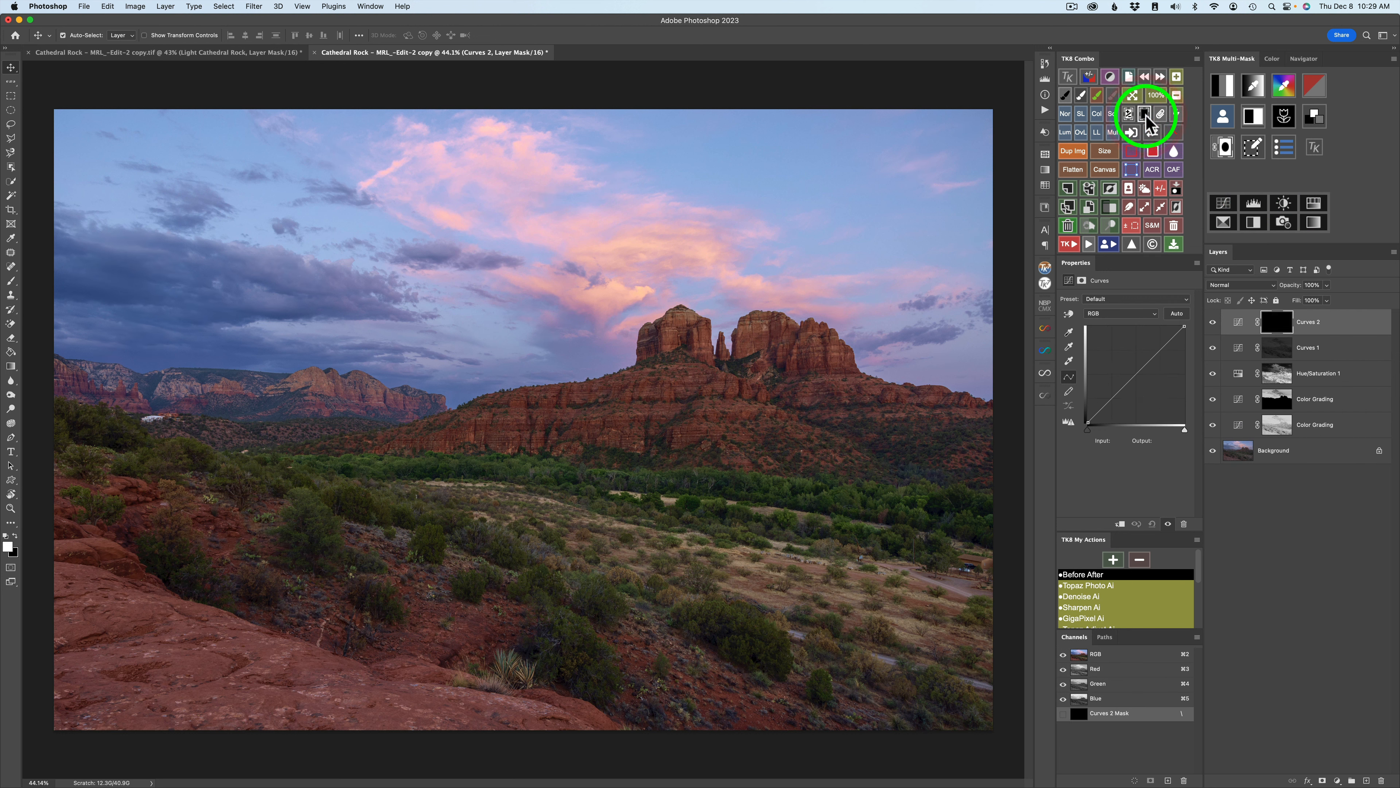
{"action": "left_click", "coordinate": [1114, 132]}
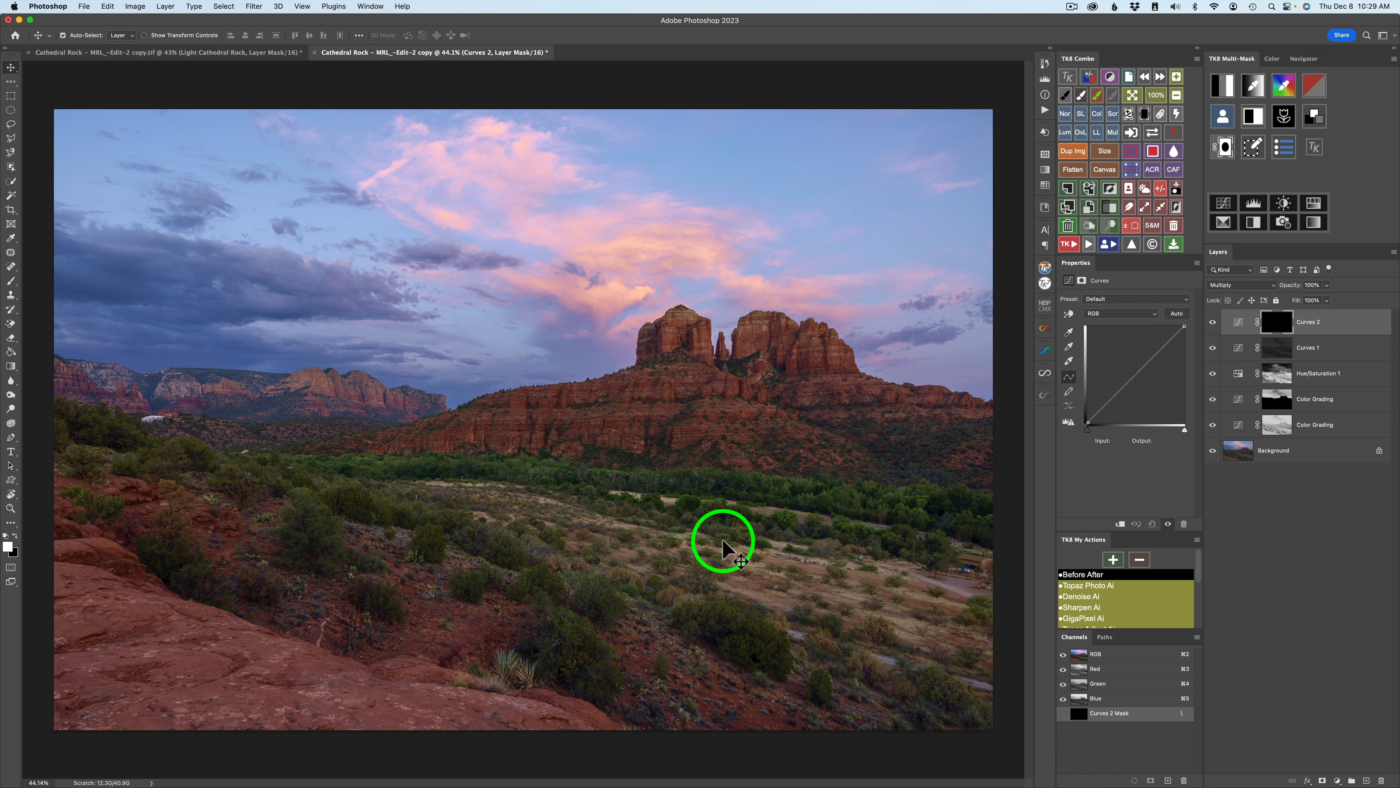
Step: Create a color mask sampled from the red foreground rock, brighten the mask strongly and shift its target hue slightly
{"action": "left_click", "coordinate": [1286, 88]}
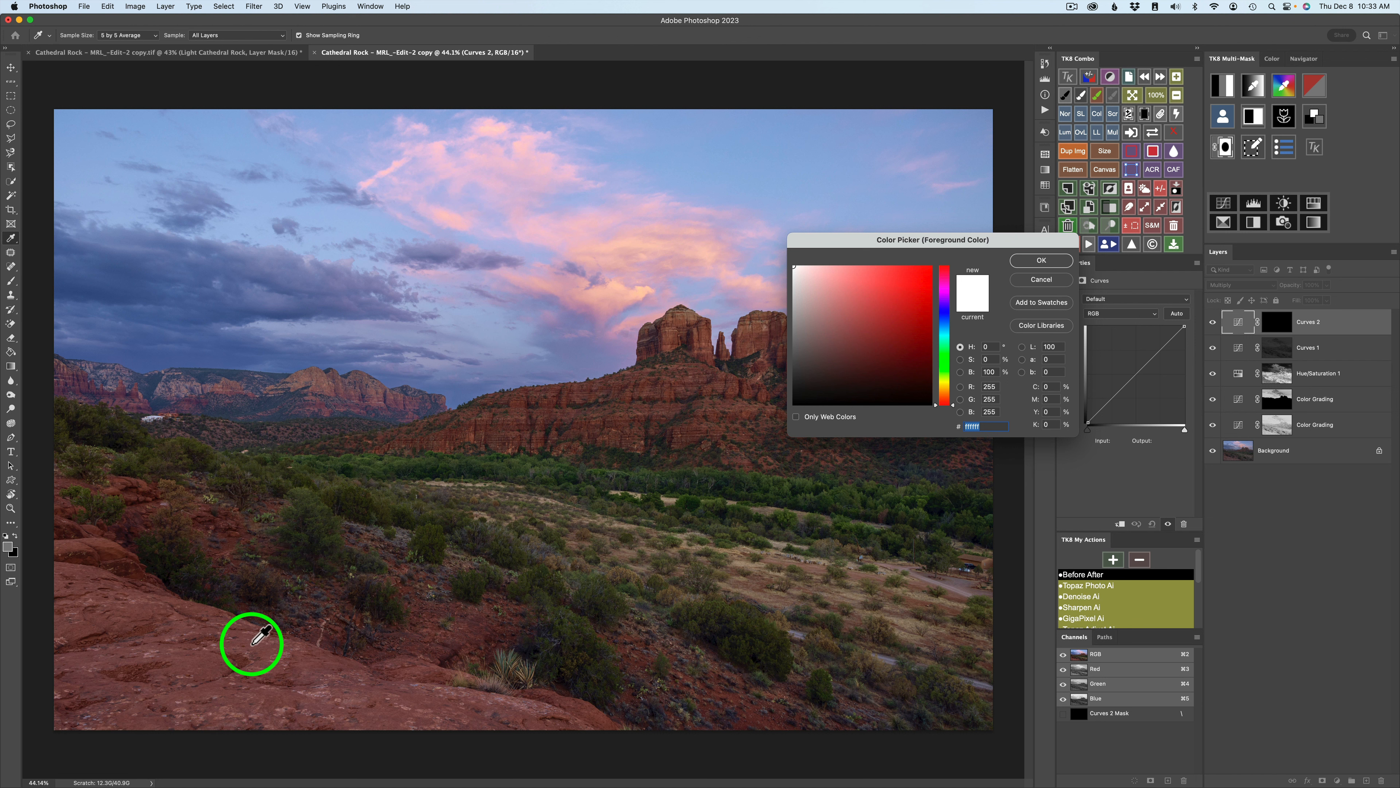
{"action": "left_click", "coordinate": [255, 641]}
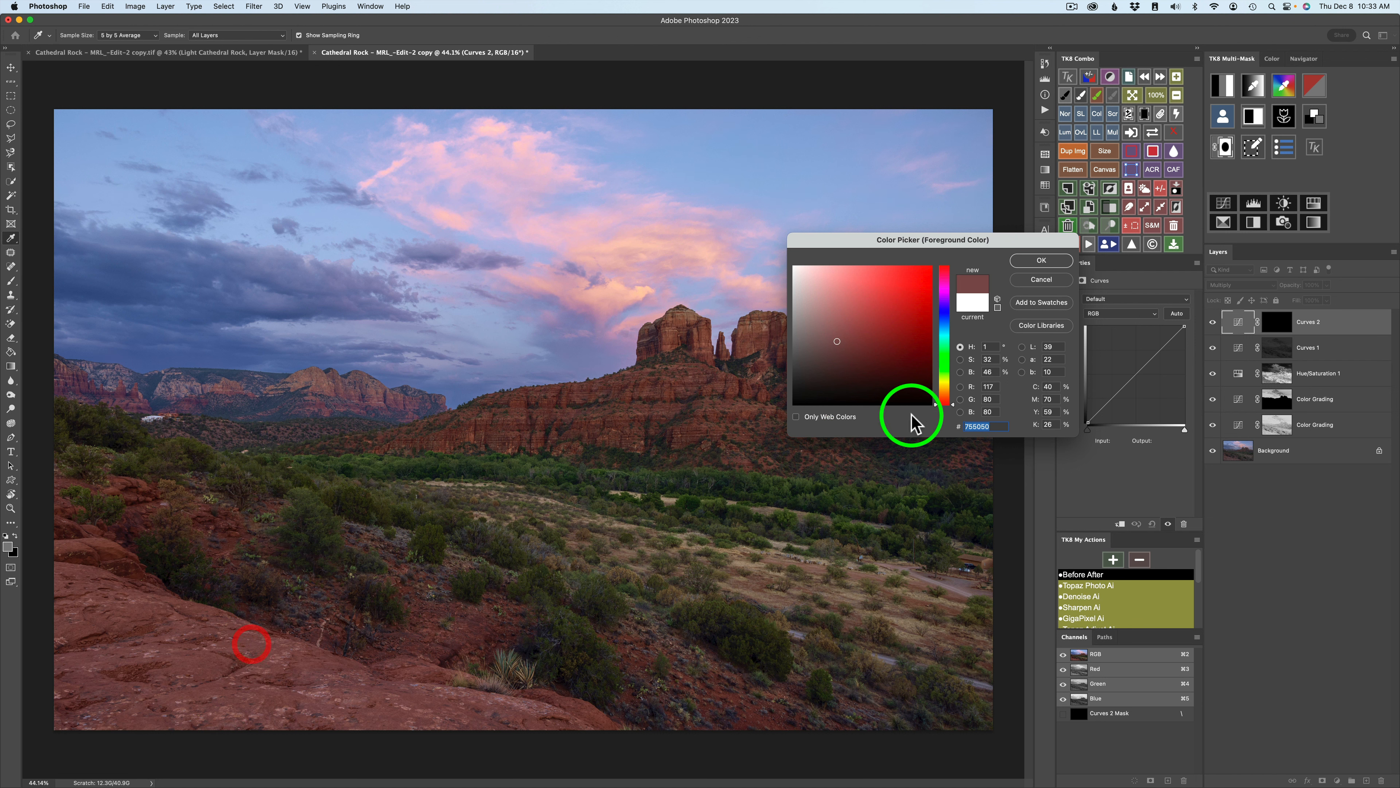
{"action": "left_click", "coordinate": [1049, 263]}
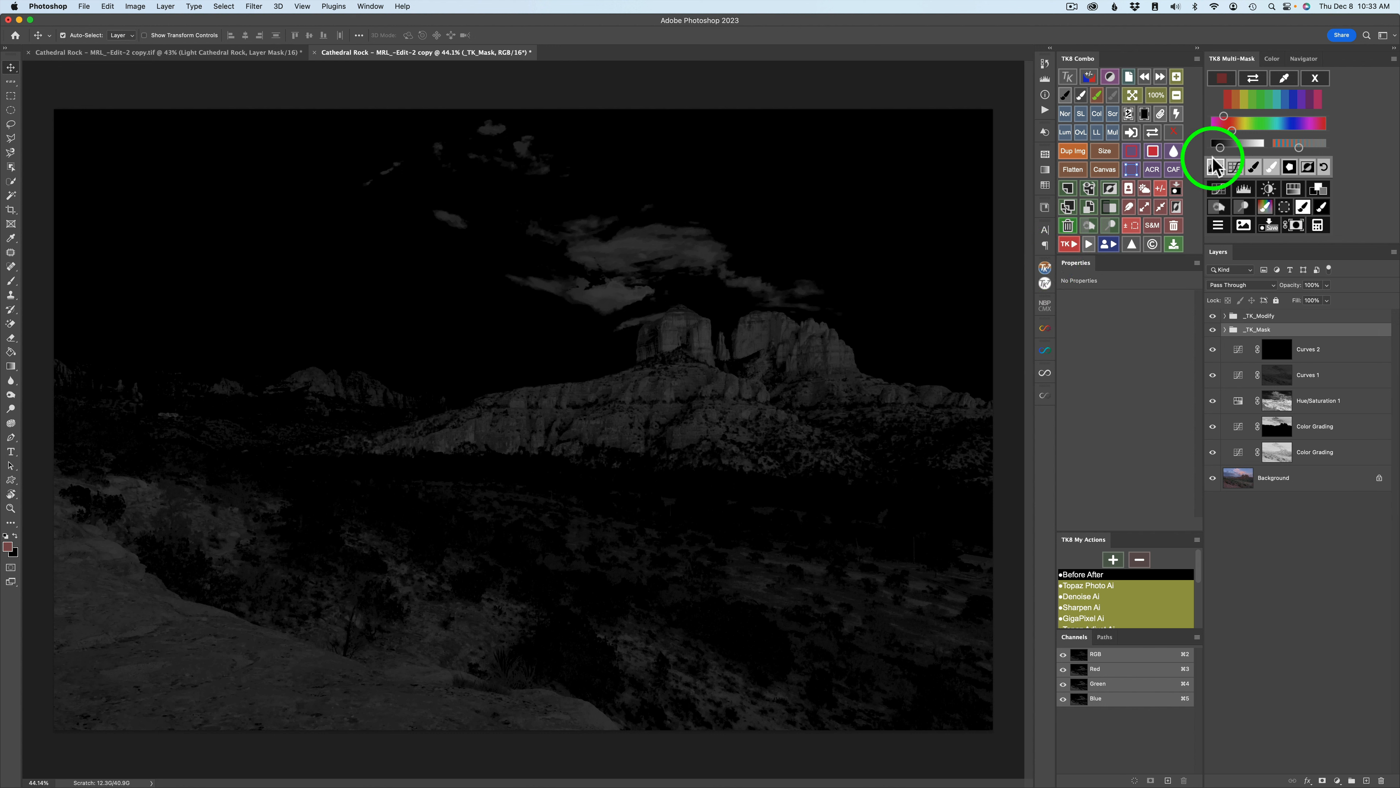
{"action": "left_click_drag", "start_coordinate": [1220, 146], "coordinate": [1256, 146]}
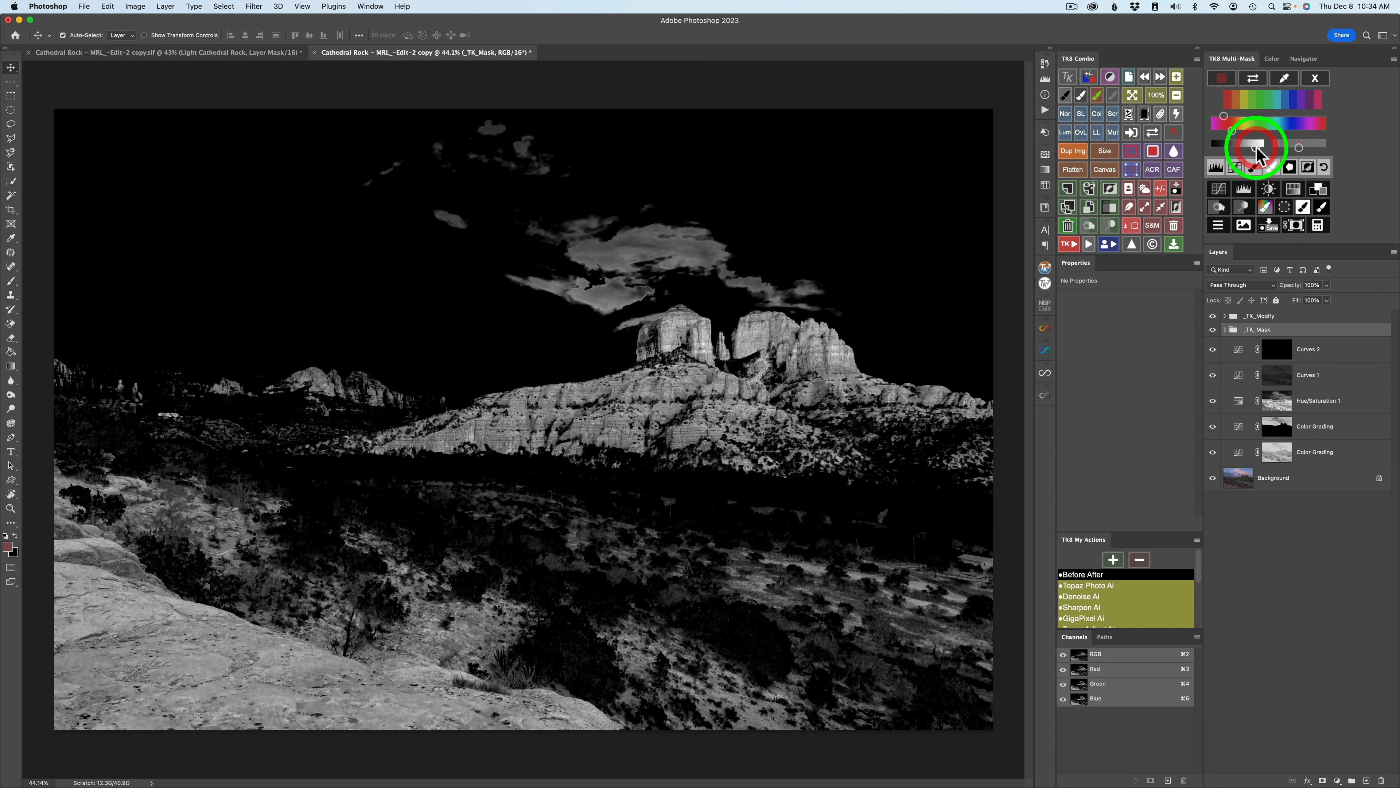
{"action": "left_click", "coordinate": [1231, 130]}
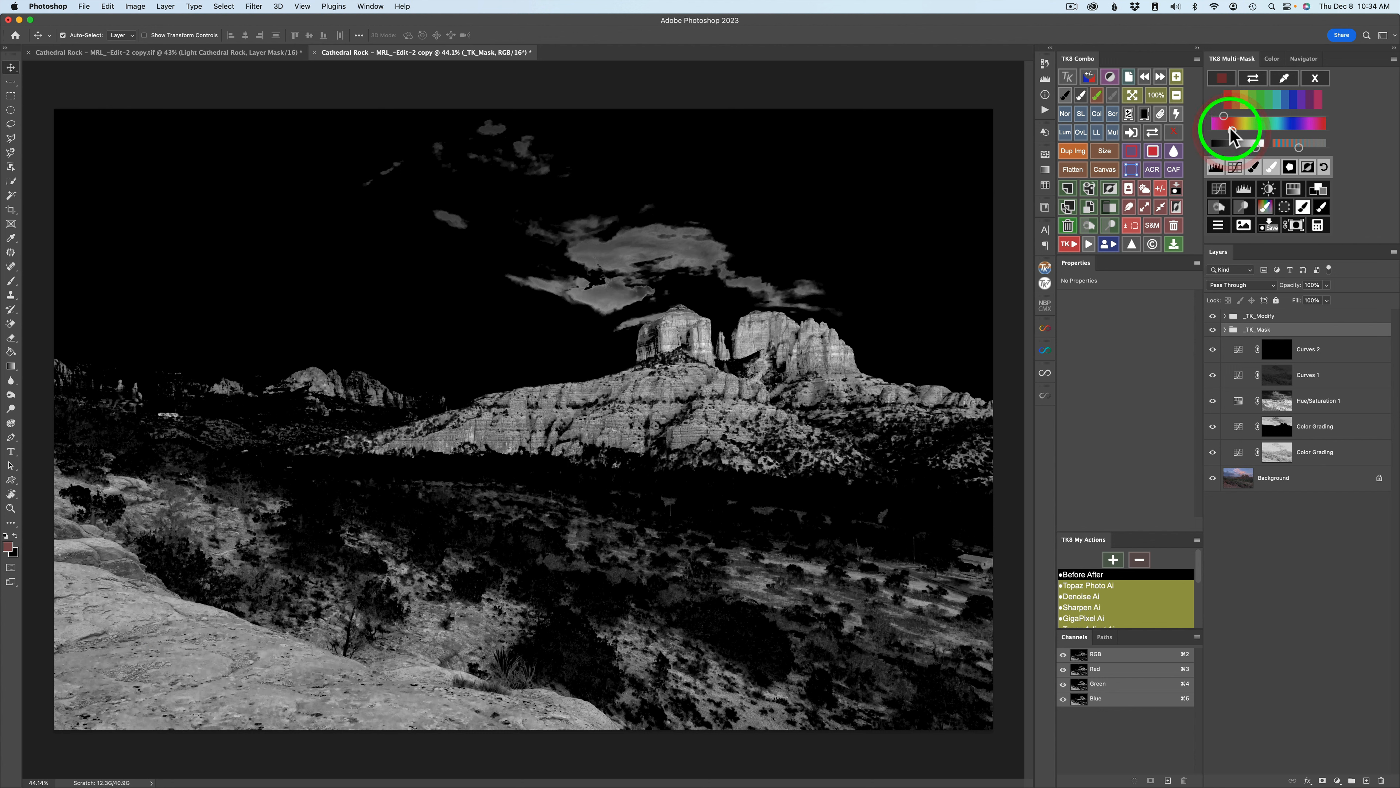
{"action": "left_click_drag", "start_coordinate": [1224, 116], "coordinate": [1227, 116]}
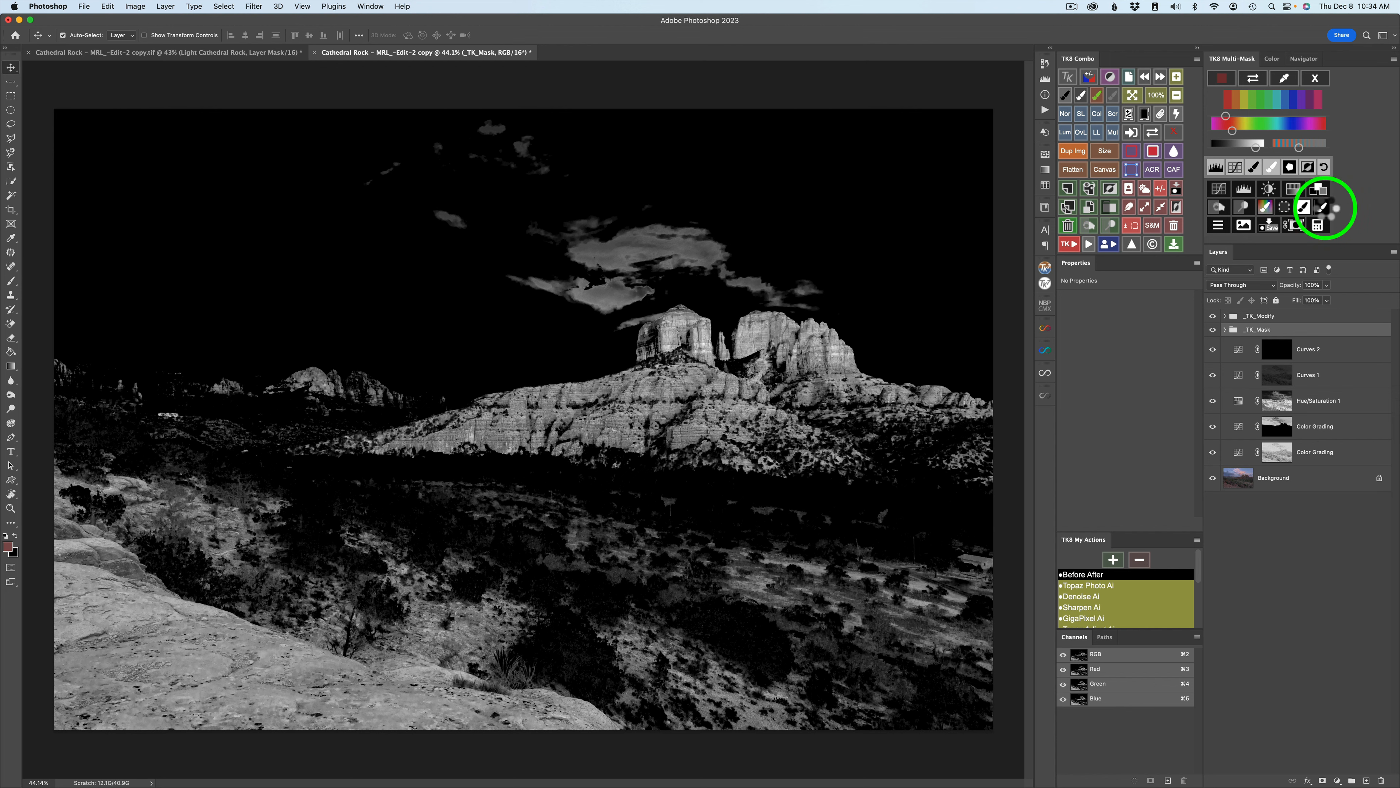
Step: Paint white at 100% opacity through the color mask over the foreground rocks on the Multiply Curves layer's mask
{"action": "left_click", "coordinate": [1322, 209]}
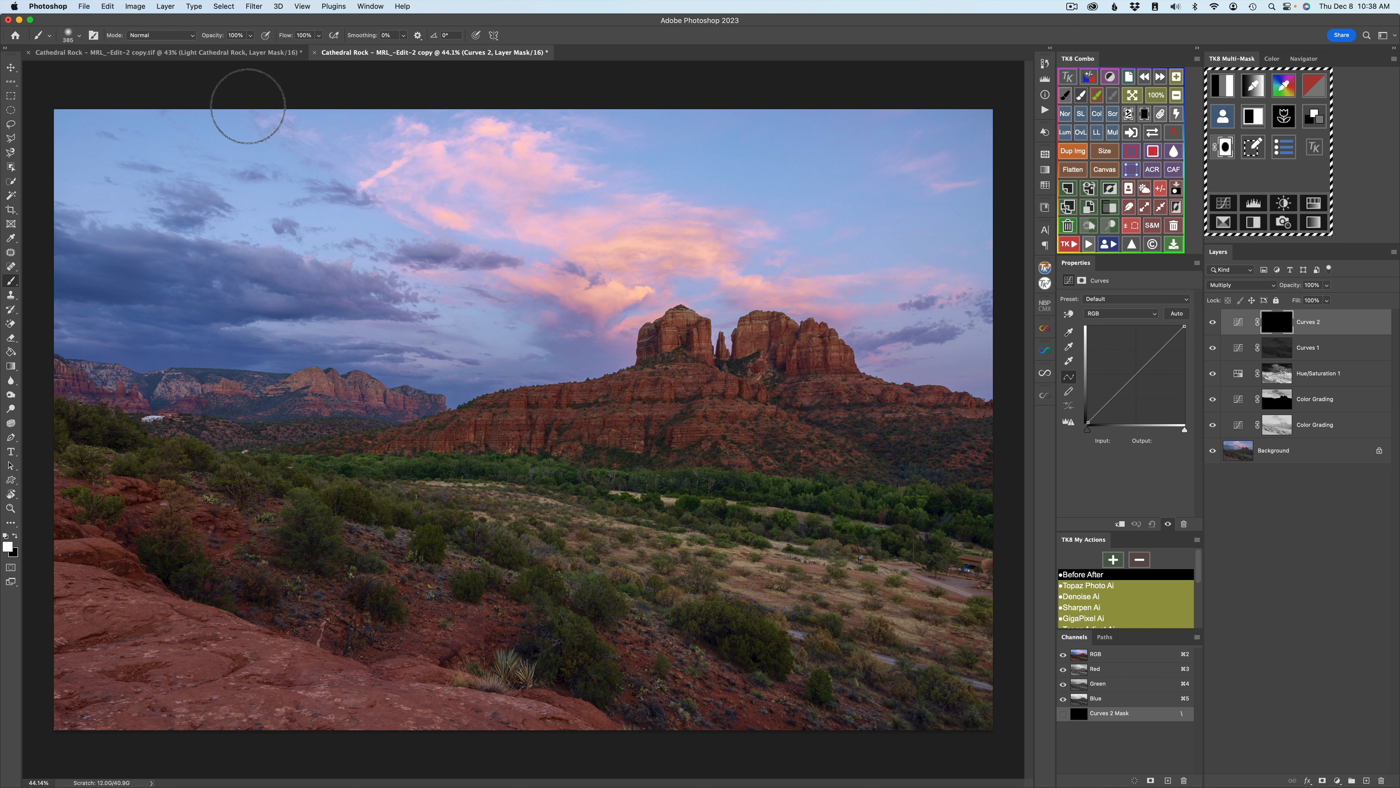
{"action": "key", "text": "0"}
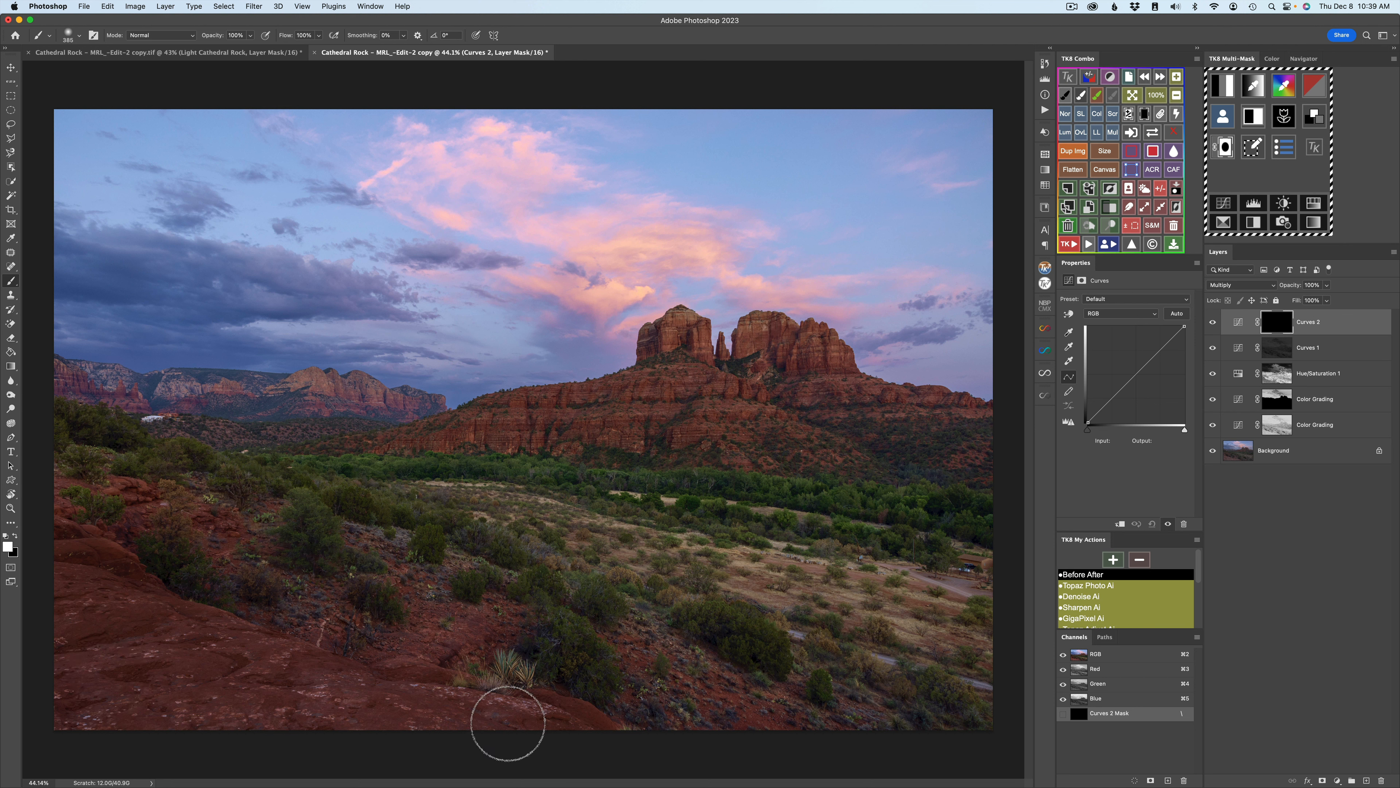
{"action": "mouse_move", "coordinate": [560, 742]}
{"action": "left_mouse_down"}
{"action": "mouse_move", "coordinate": [181, 700]}
{"action": "mouse_move", "coordinate": [79, 719]}
{"action": "left_mouse_up"}
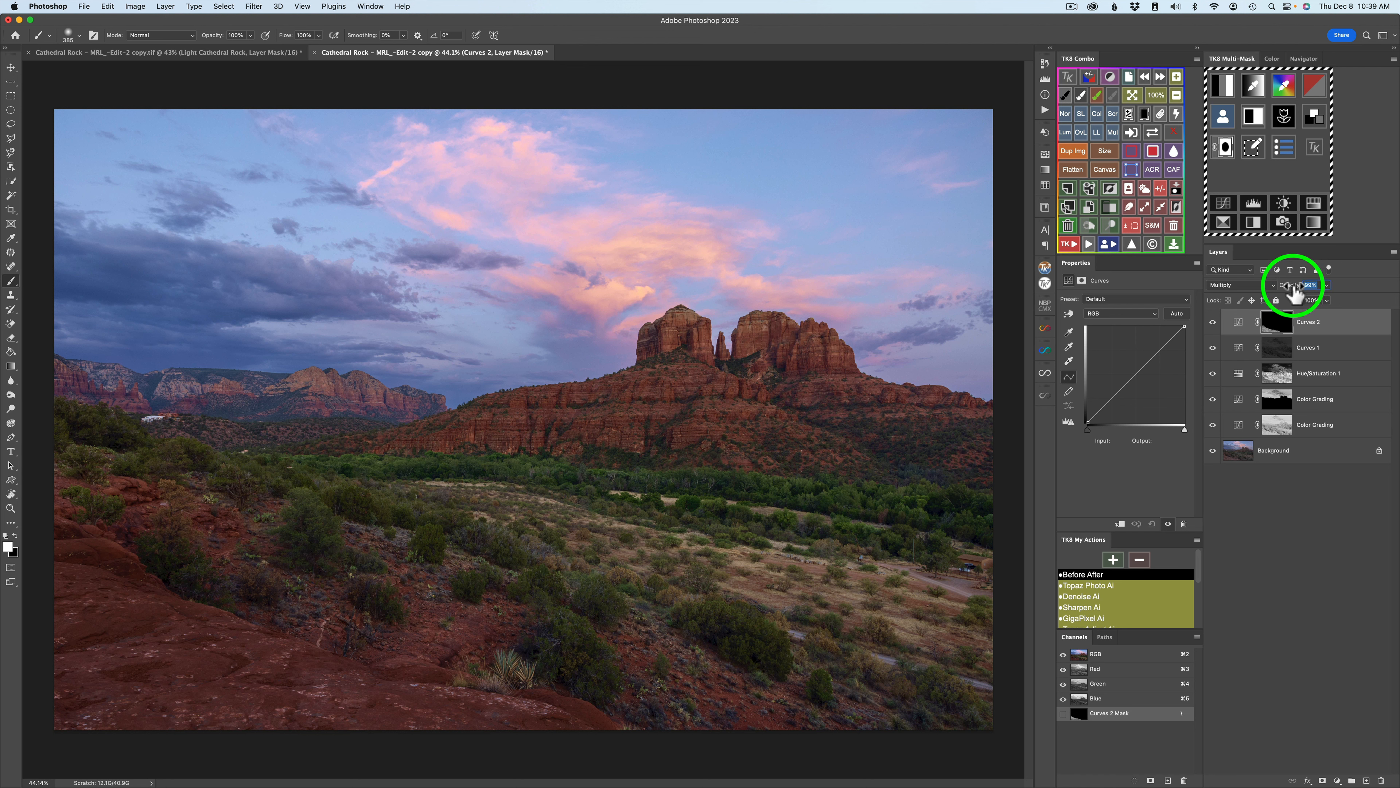
Step: Lower the Multiply Curves layer's opacity to 84% and compare the foreground rocks with and without it
{"action": "left_click_drag", "start_coordinate": [1293, 291], "coordinate": [1288, 292]}
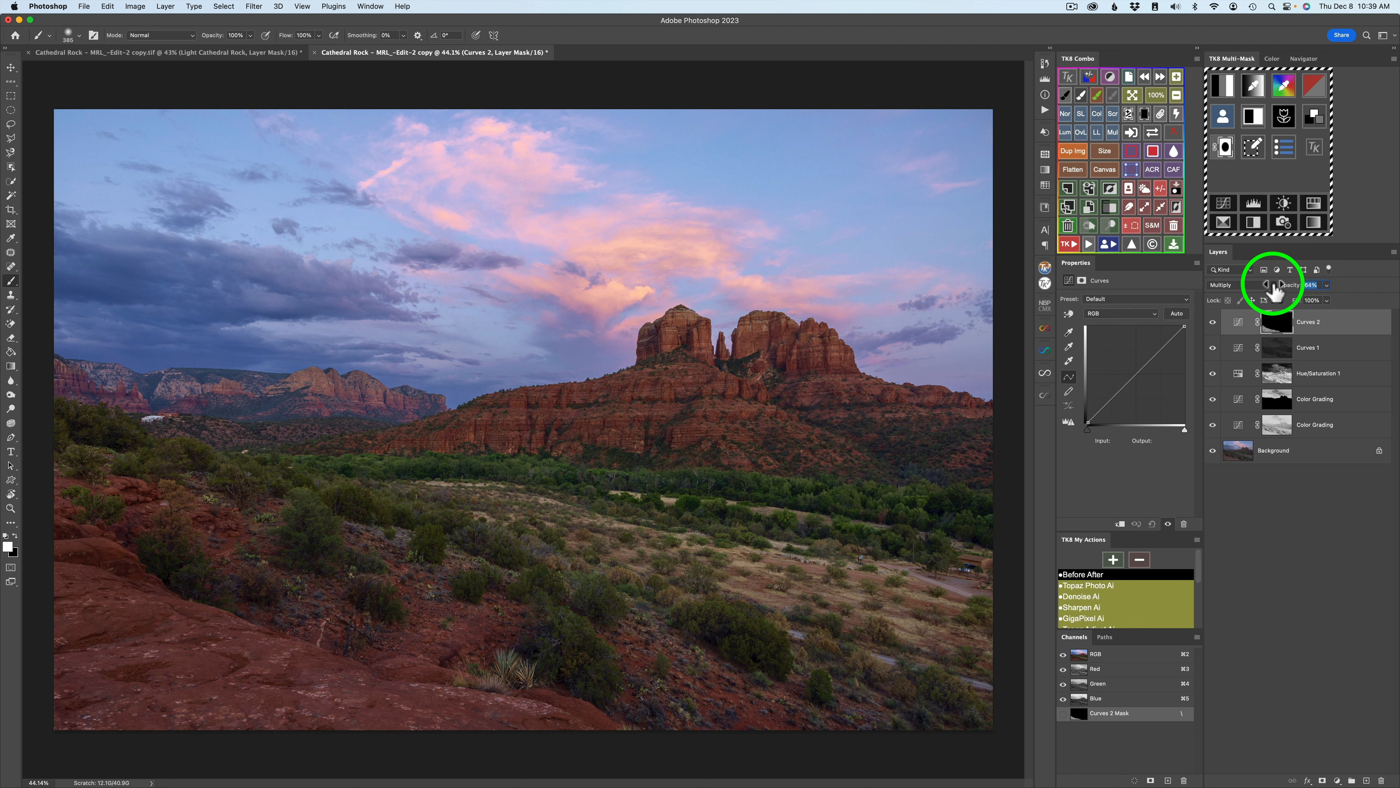
{"action": "left_click", "coordinate": [1213, 325]}
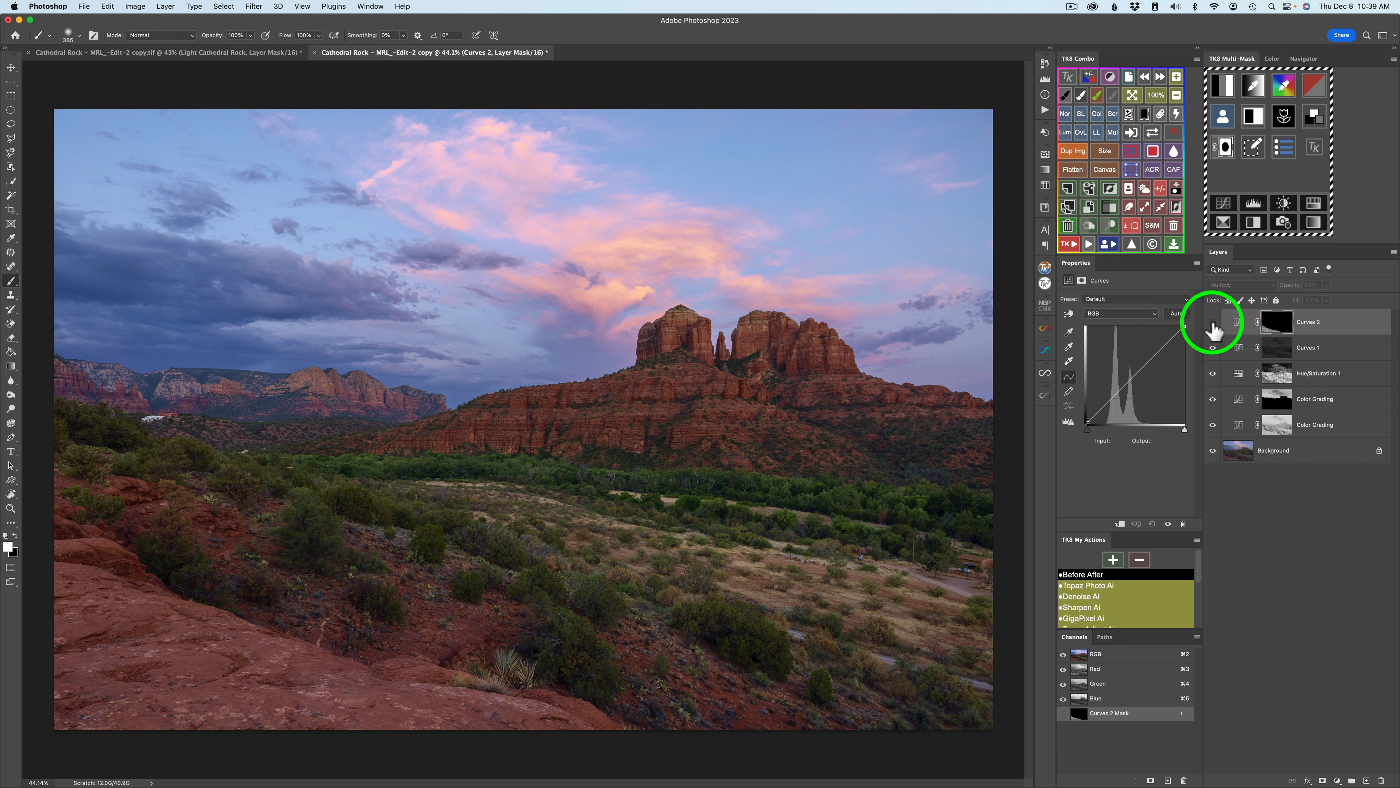
{"action": "left_click", "coordinate": [1213, 323]}
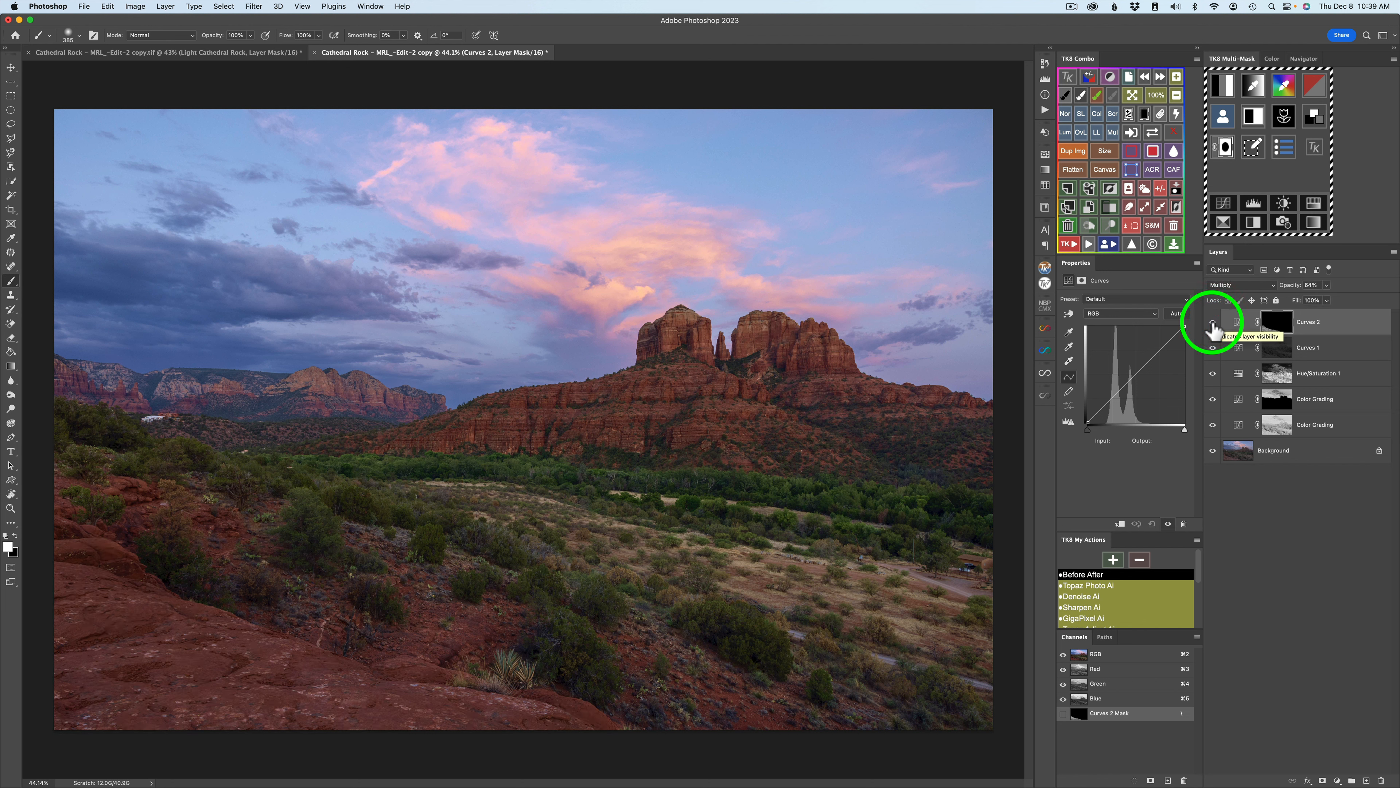
{"action": "left_click", "coordinate": [1214, 325]}
{"action": "left_click", "coordinate": [1213, 325]}
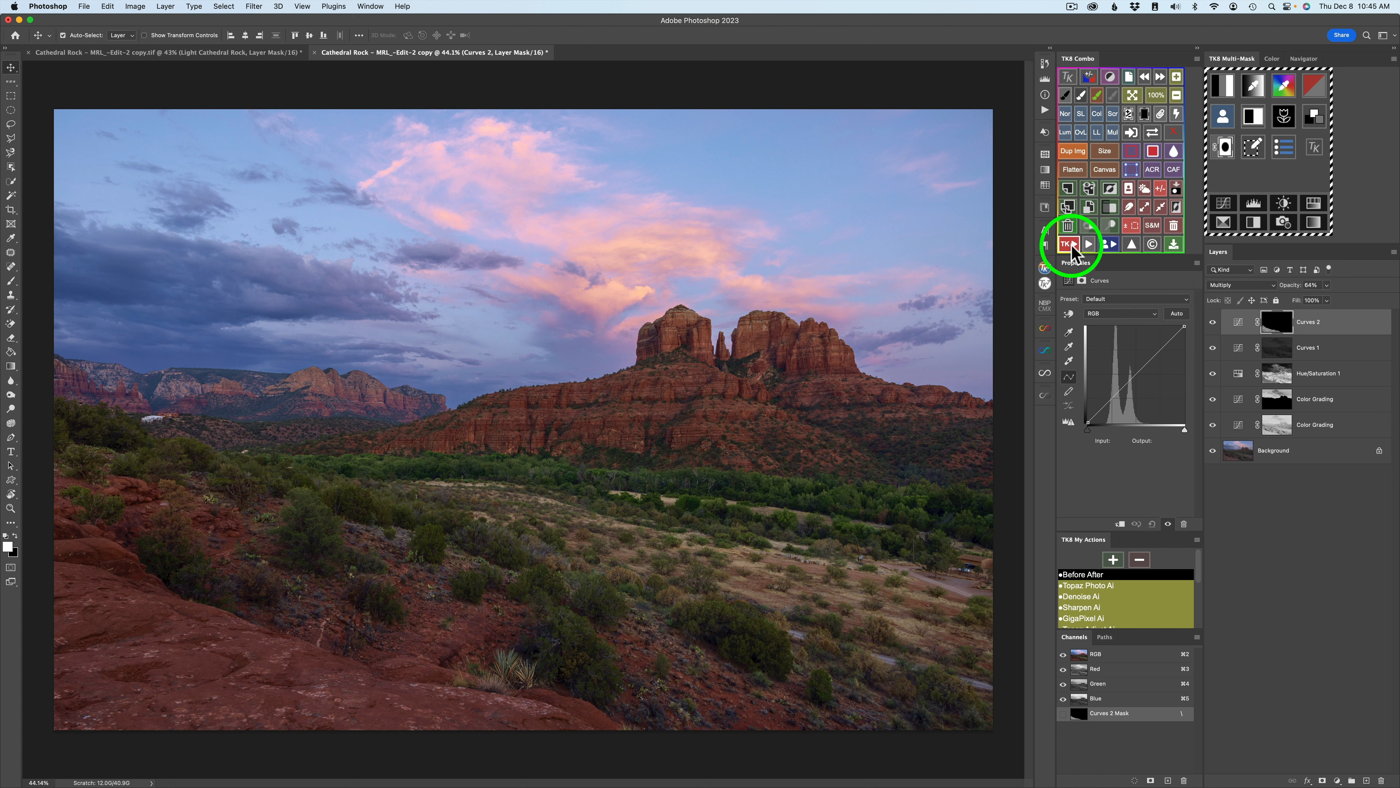
Step: Run the TK8 Clarity action with a High Pass radius of 19 pixels
{"action": "left_click", "coordinate": [1072, 245]}
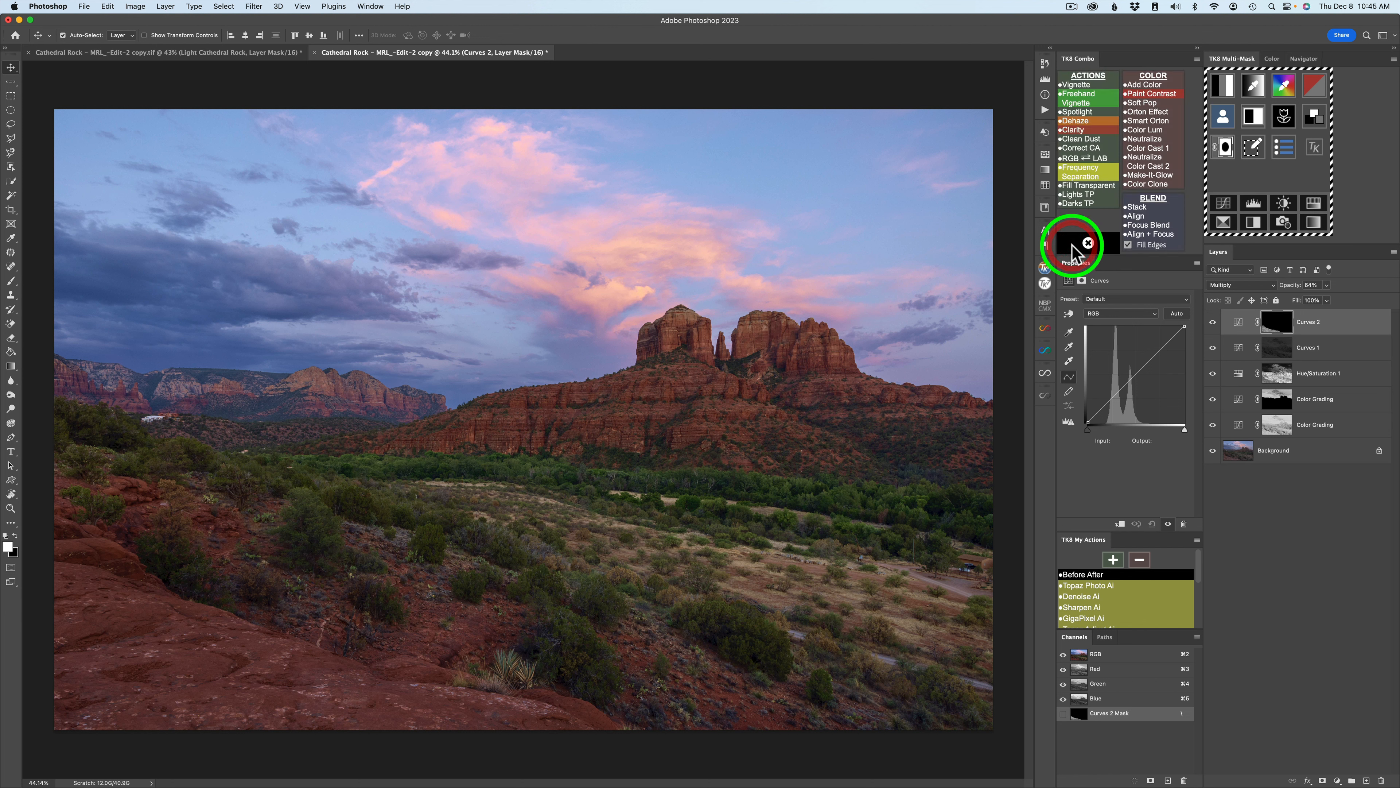
{"action": "left_click", "coordinate": [1079, 130]}
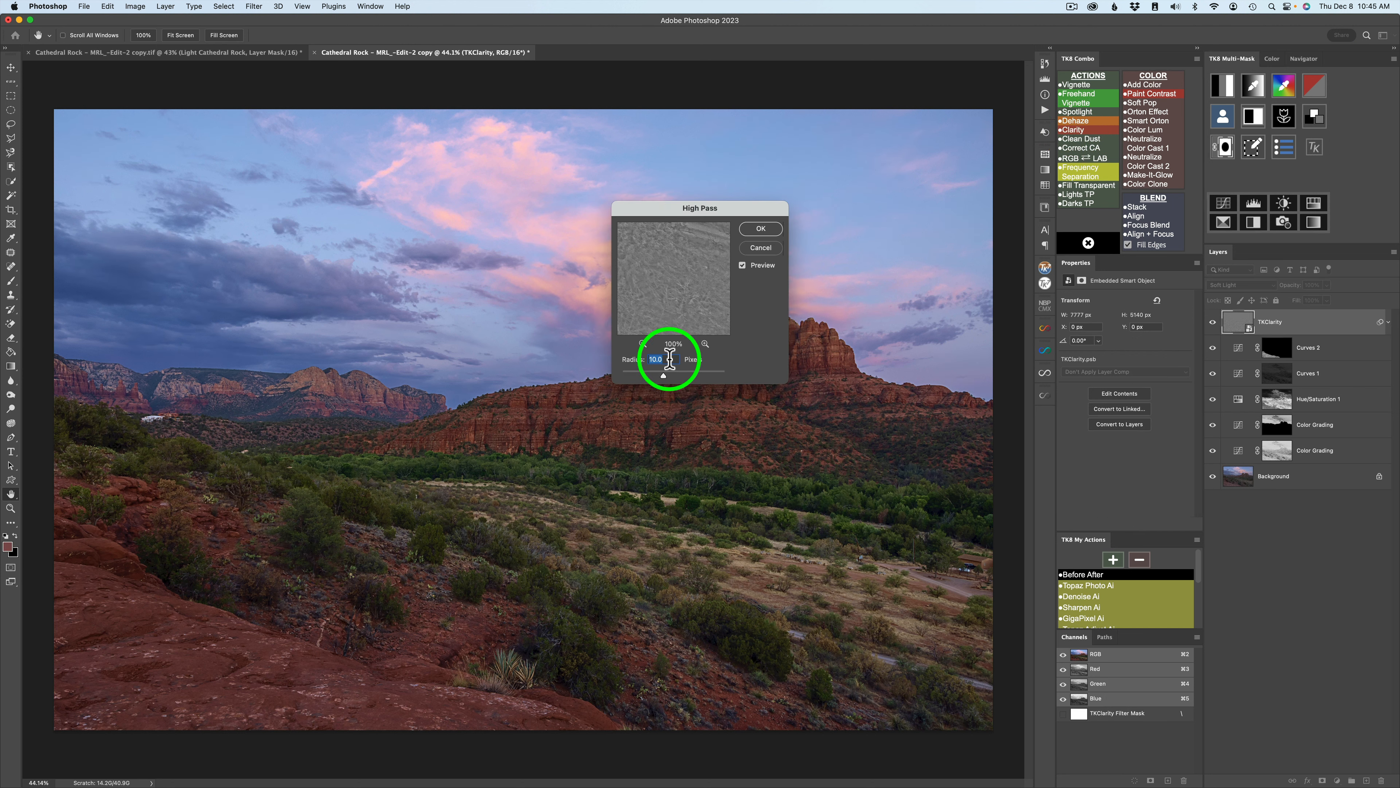
{"action": "left_click_drag", "start_coordinate": [663, 374], "coordinate": [670, 376]}
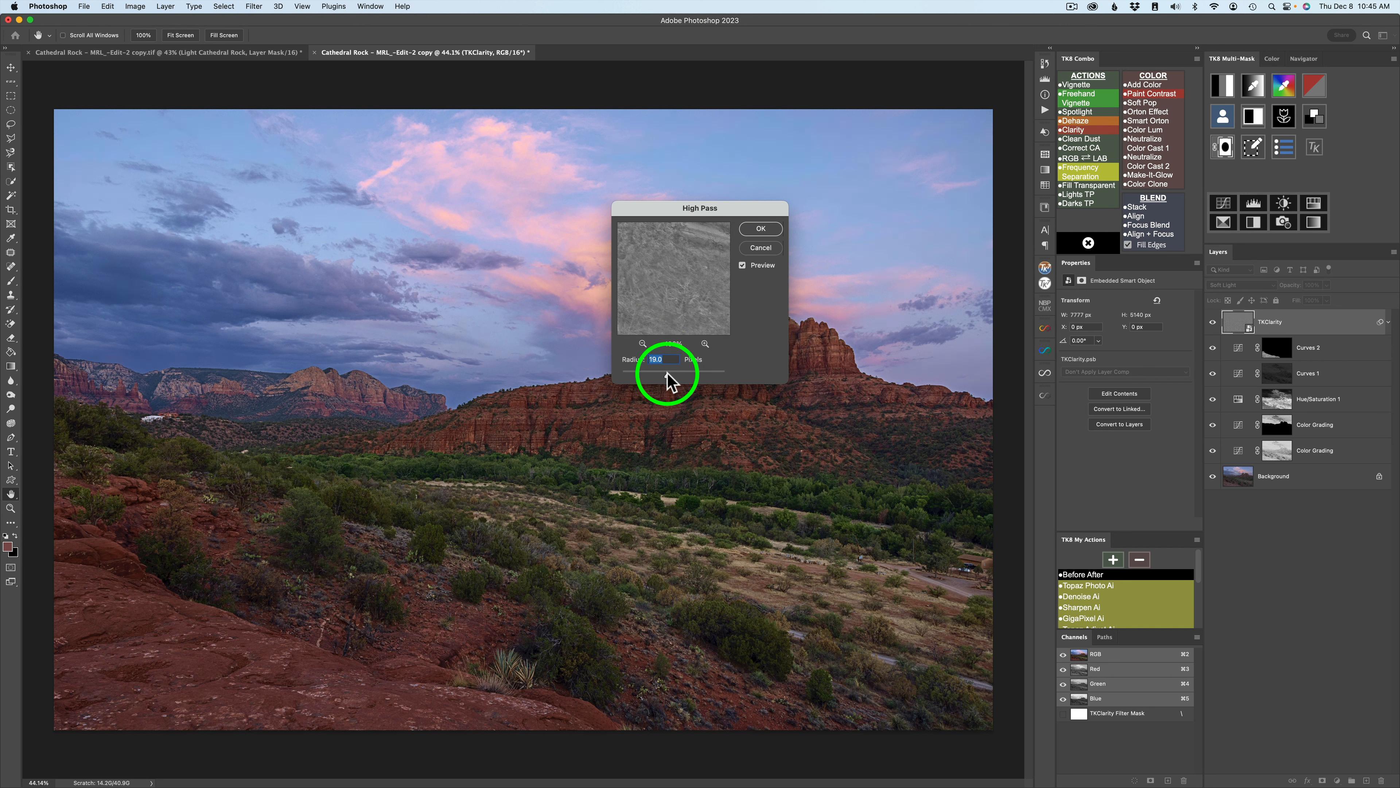
{"action": "left_click", "coordinate": [770, 228]}
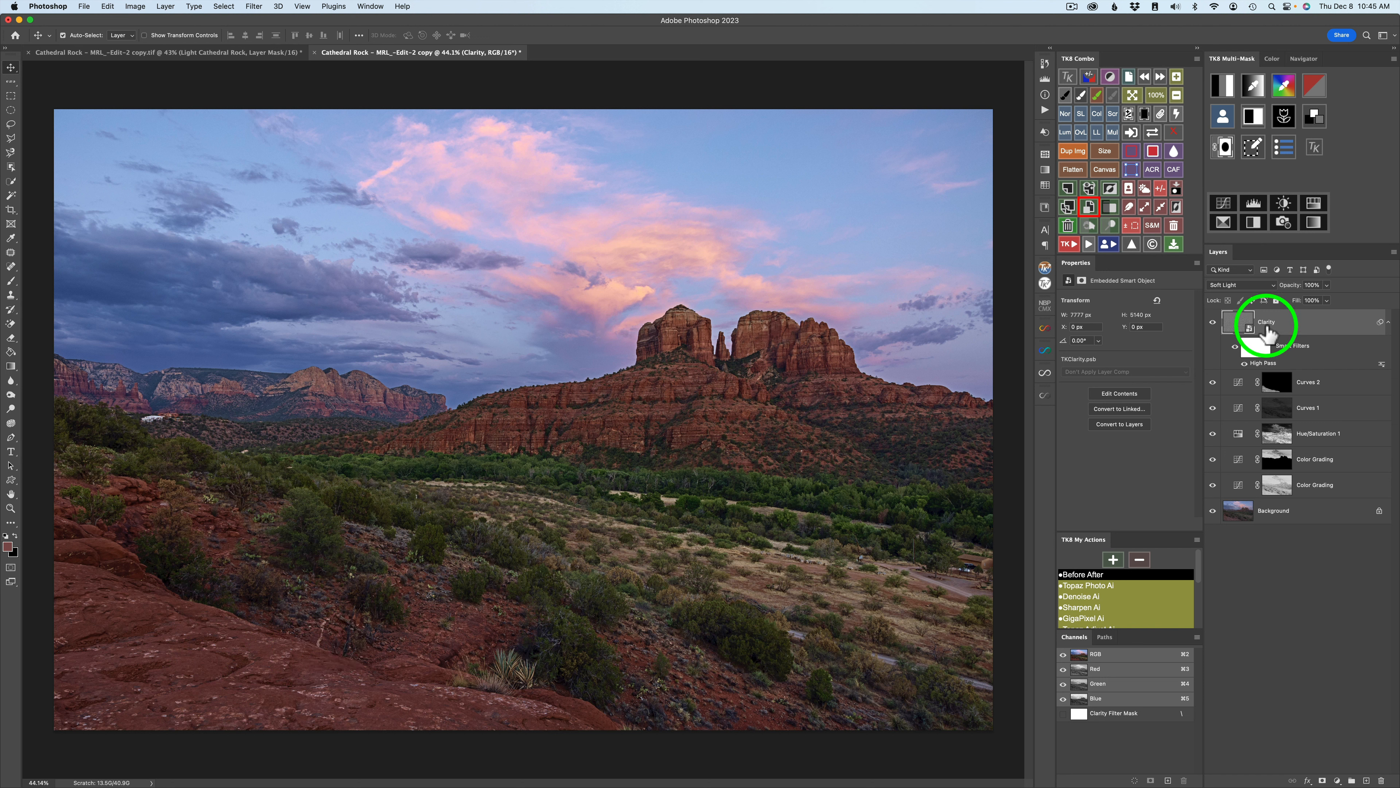
Step: Add a black mask to the Clarity layer, paint white over the foreground, and set the layer's opacity to 79%
{"action": "left_click", "coordinate": [1145, 113]}
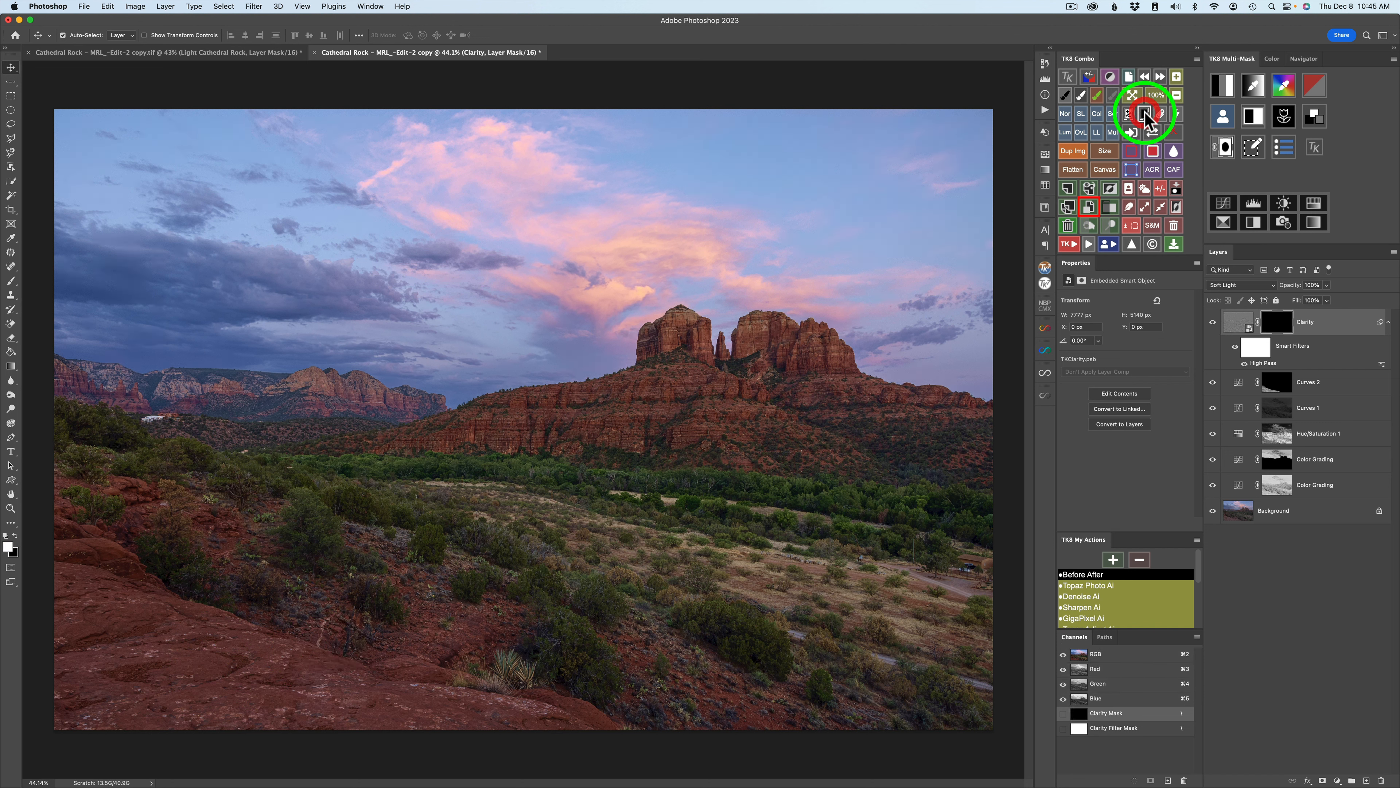
{"action": "left_click", "coordinate": [1081, 97]}
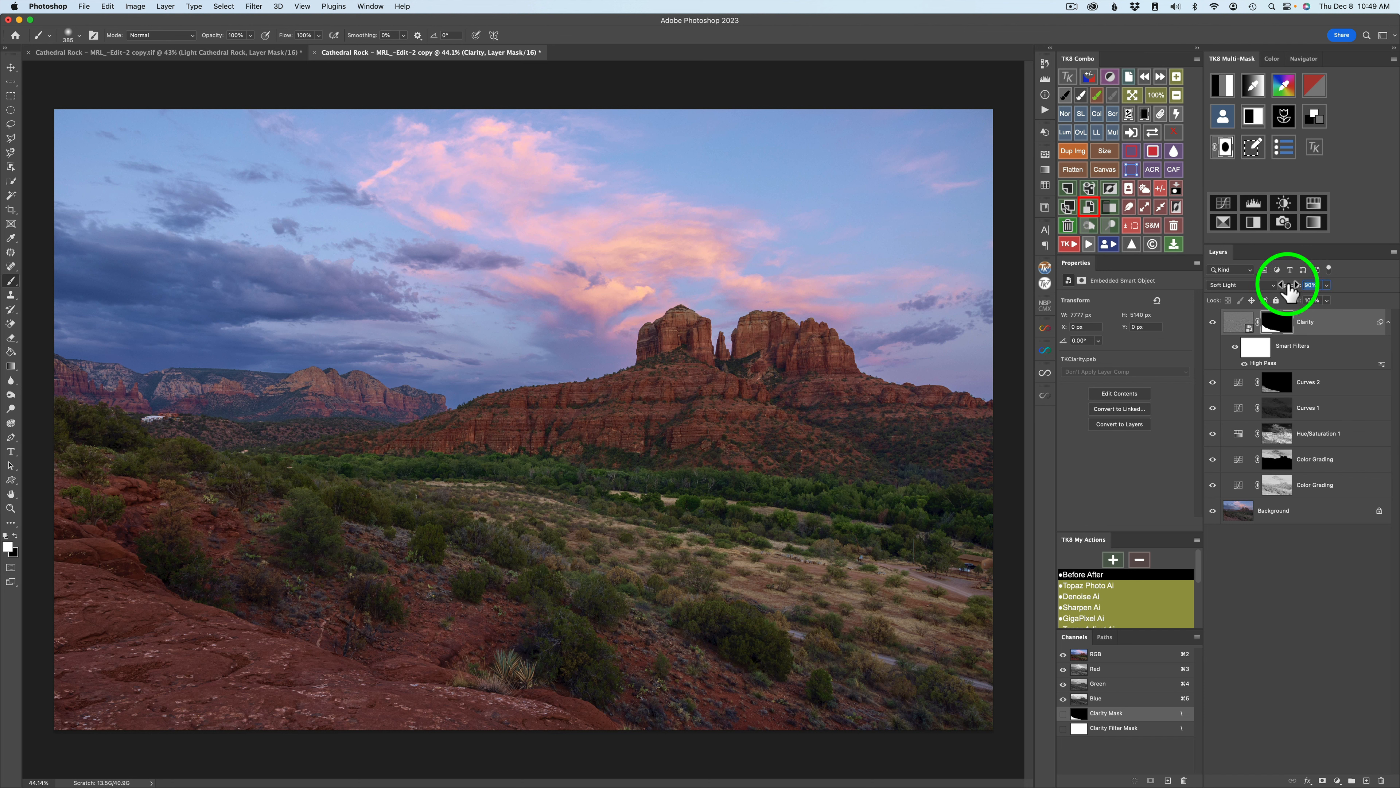
{"action": "left_click_drag", "start_coordinate": [1288, 287], "coordinate": [1289, 288]}
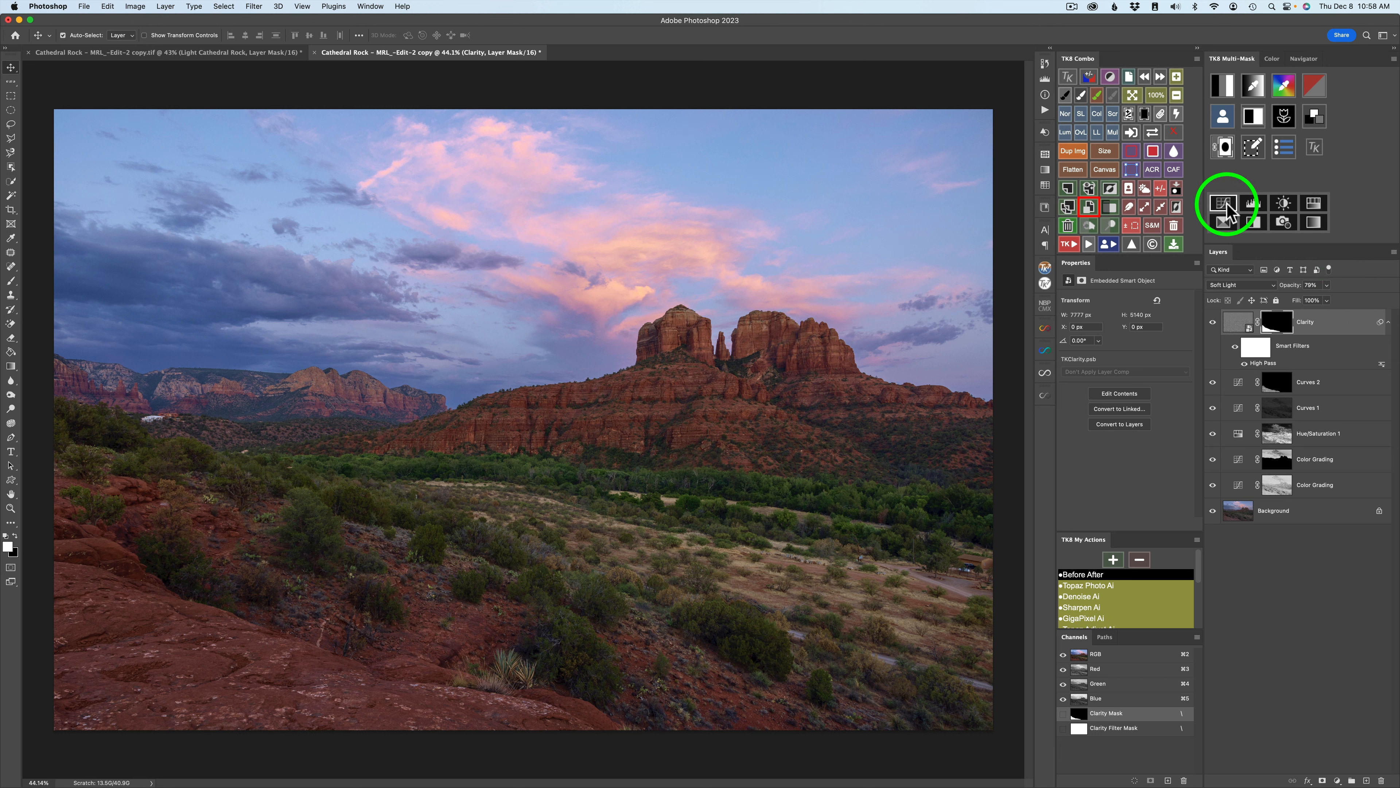
Step: Add a Curves layer above the Clarity layer, fill its mask with black, and set its blend mode to Multiply
{"action": "left_click", "coordinate": [1223, 204]}
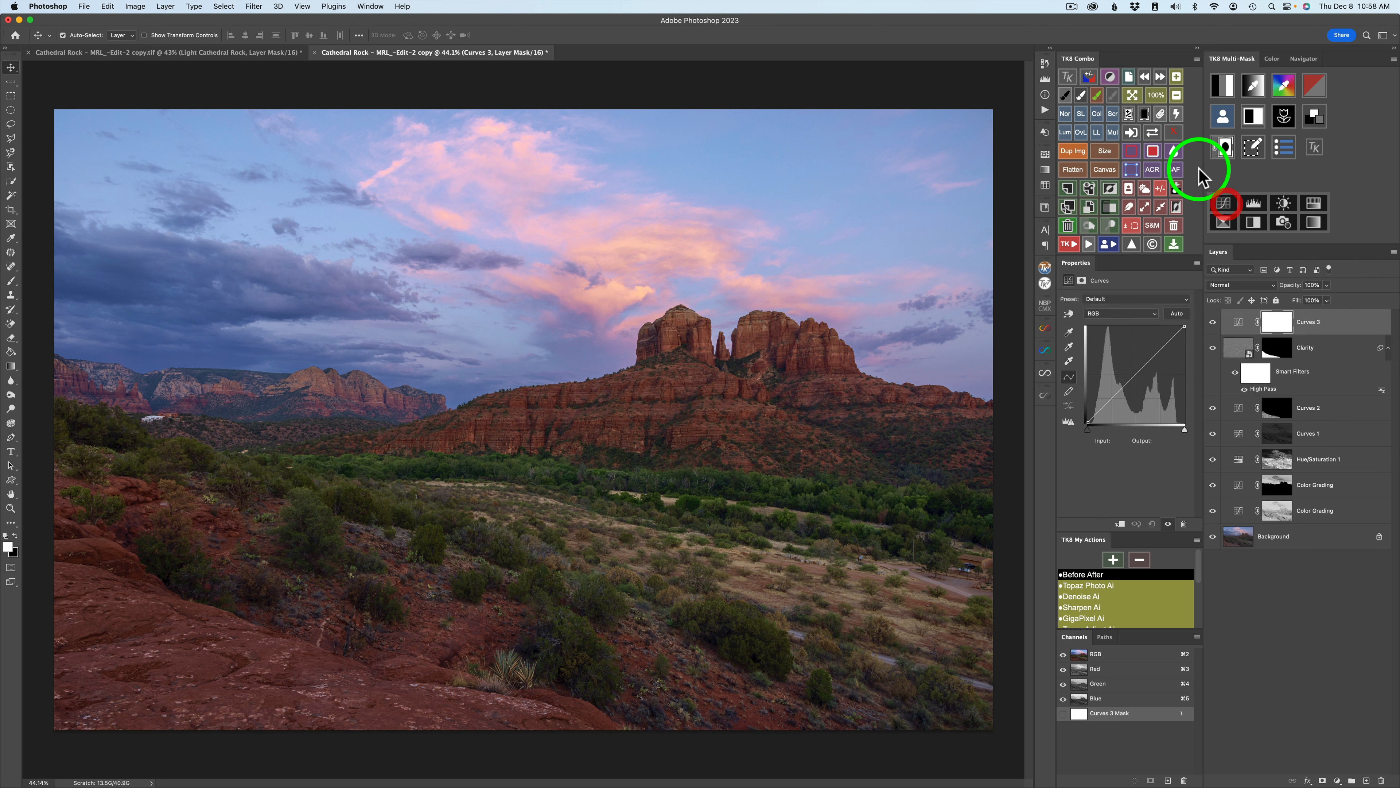
{"action": "left_click", "coordinate": [1145, 112]}
{"action": "left_click", "coordinate": [1113, 131]}
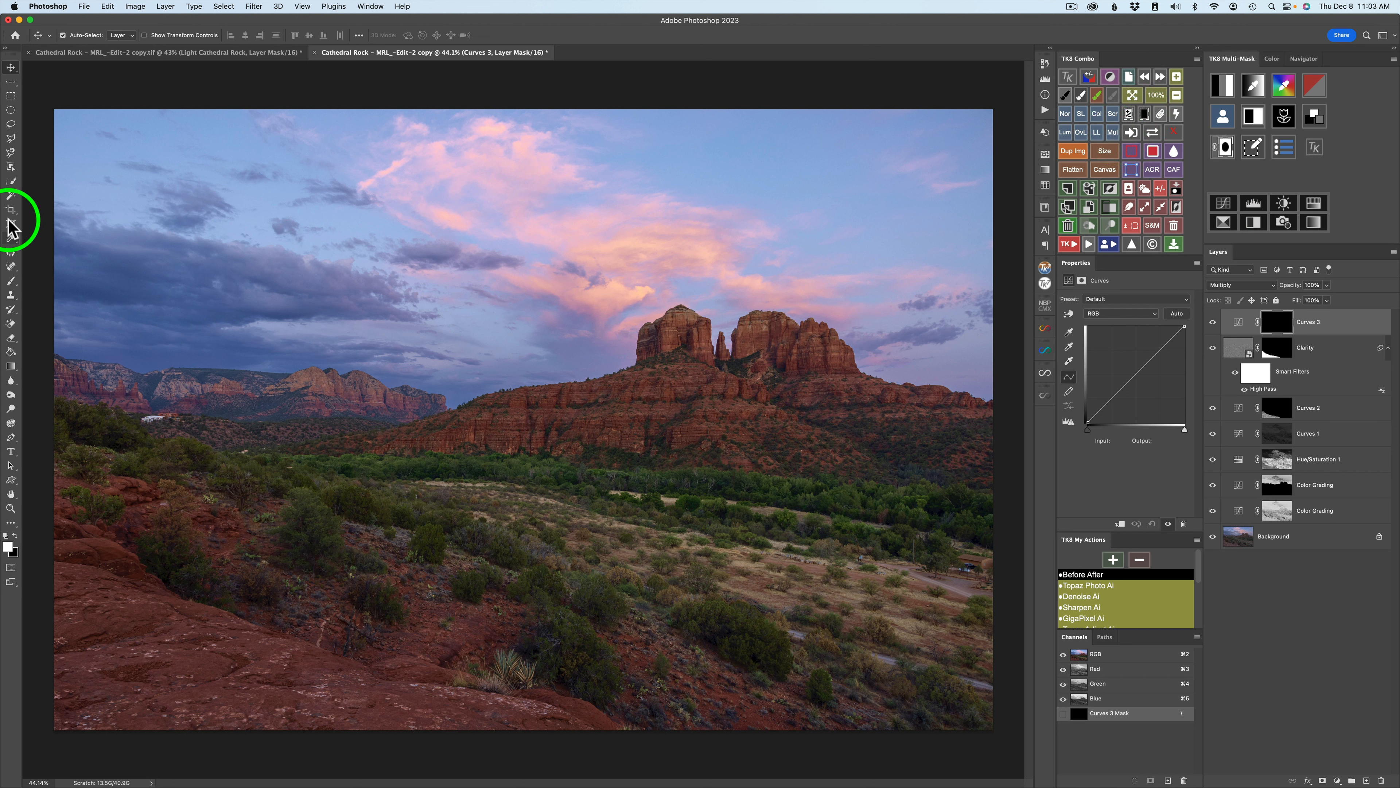
Step: Lasso the distant mountain range with the Object Selection tool and create an Active Selection mask from it
{"action": "left_click", "coordinate": [10, 166]}
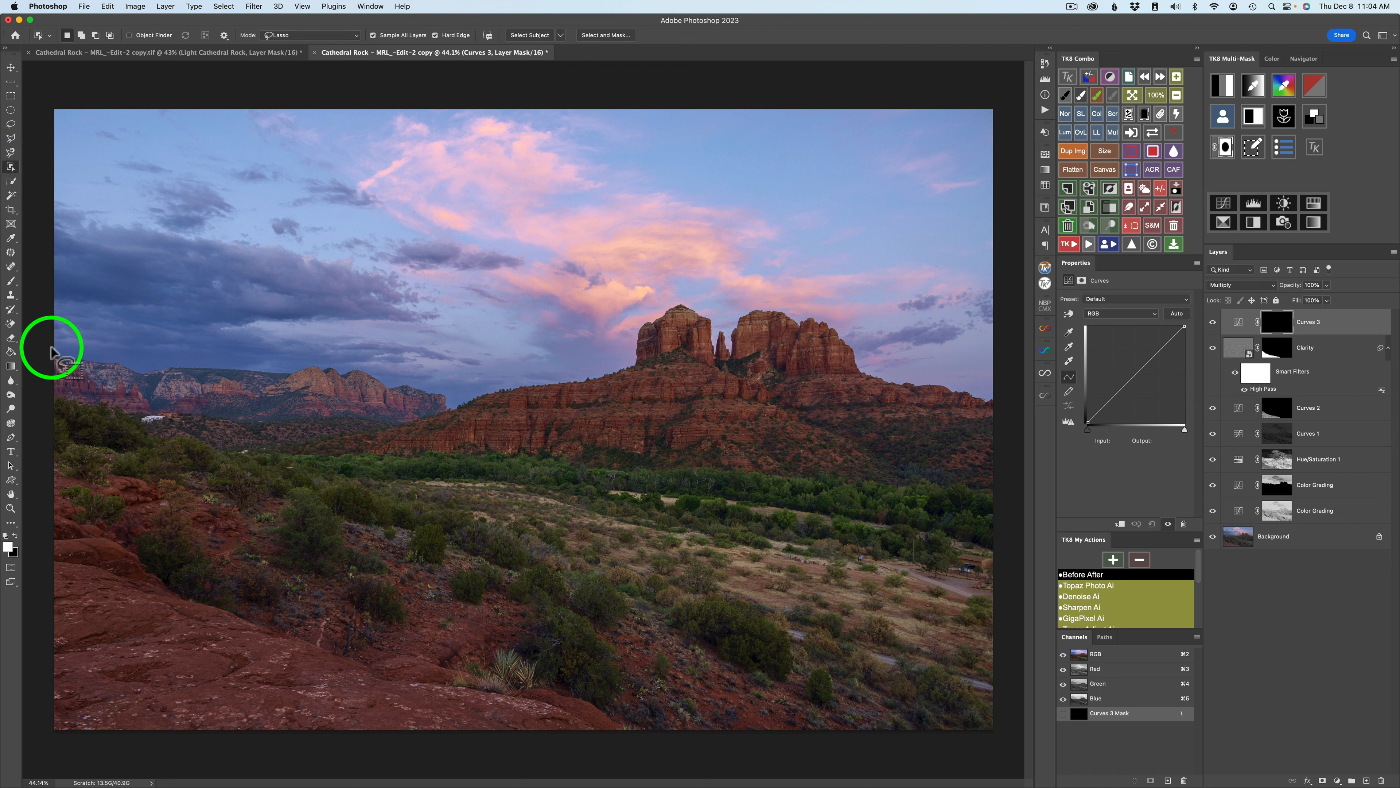
{"action": "mouse_move", "coordinate": [51, 351]}
{"action": "left_mouse_down"}
{"action": "mouse_move", "coordinate": [393, 375]}
{"action": "mouse_move", "coordinate": [455, 401]}
{"action": "mouse_move", "coordinate": [402, 420]}
{"action": "mouse_move", "coordinate": [149, 409]}
{"action": "mouse_move", "coordinate": [74, 402]}
{"action": "mouse_move", "coordinate": [45, 374]}
{"action": "left_mouse_up"}
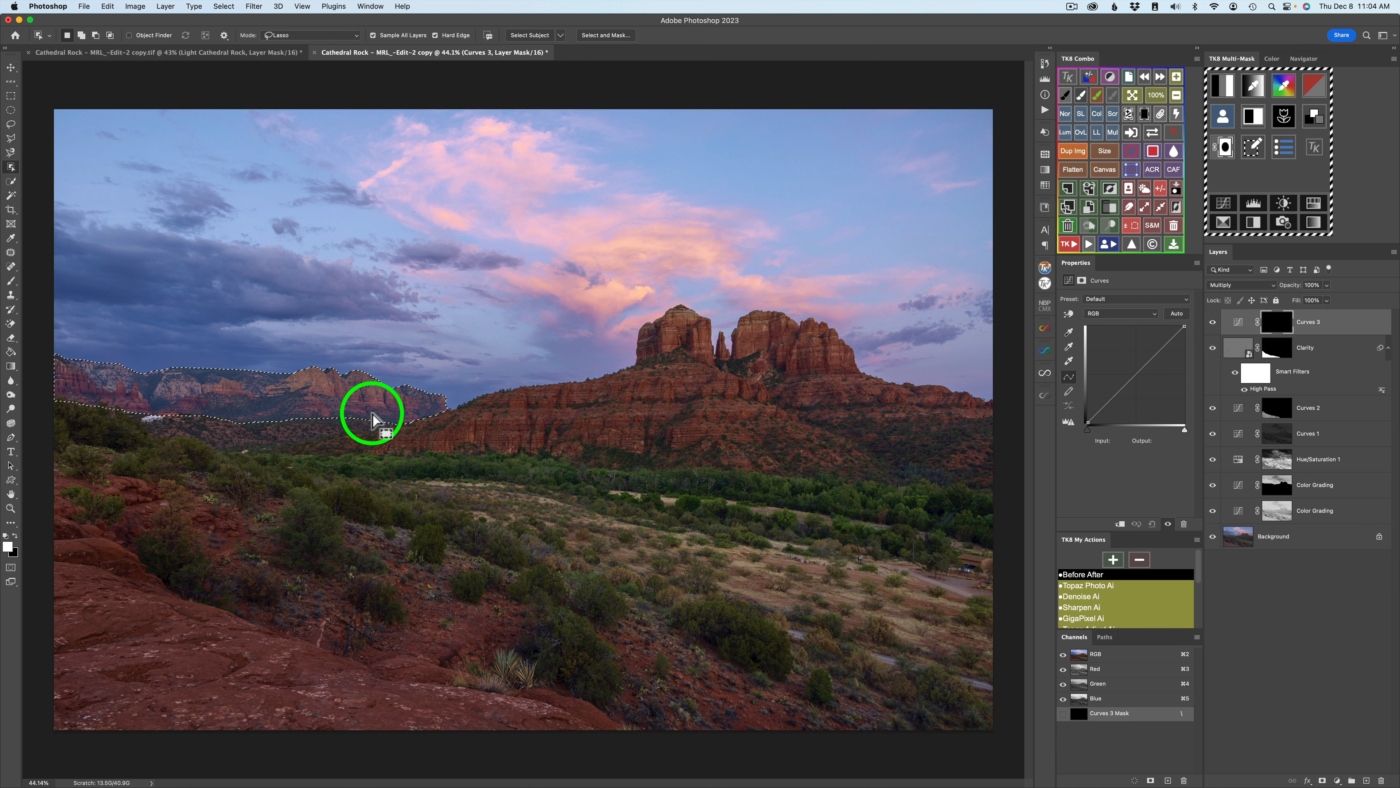
{"action": "left_click", "coordinate": [1224, 117]}
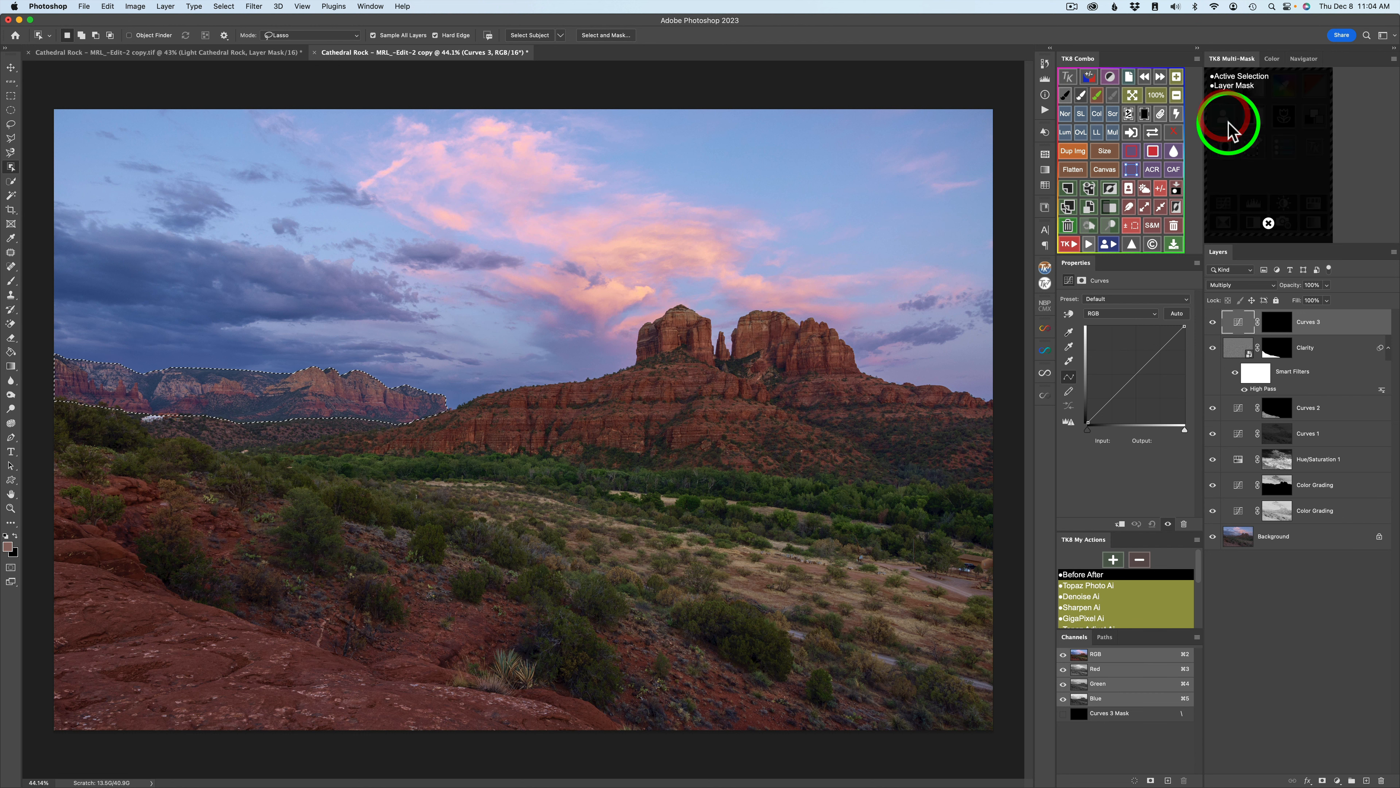
{"action": "left_click", "coordinate": [1234, 78]}
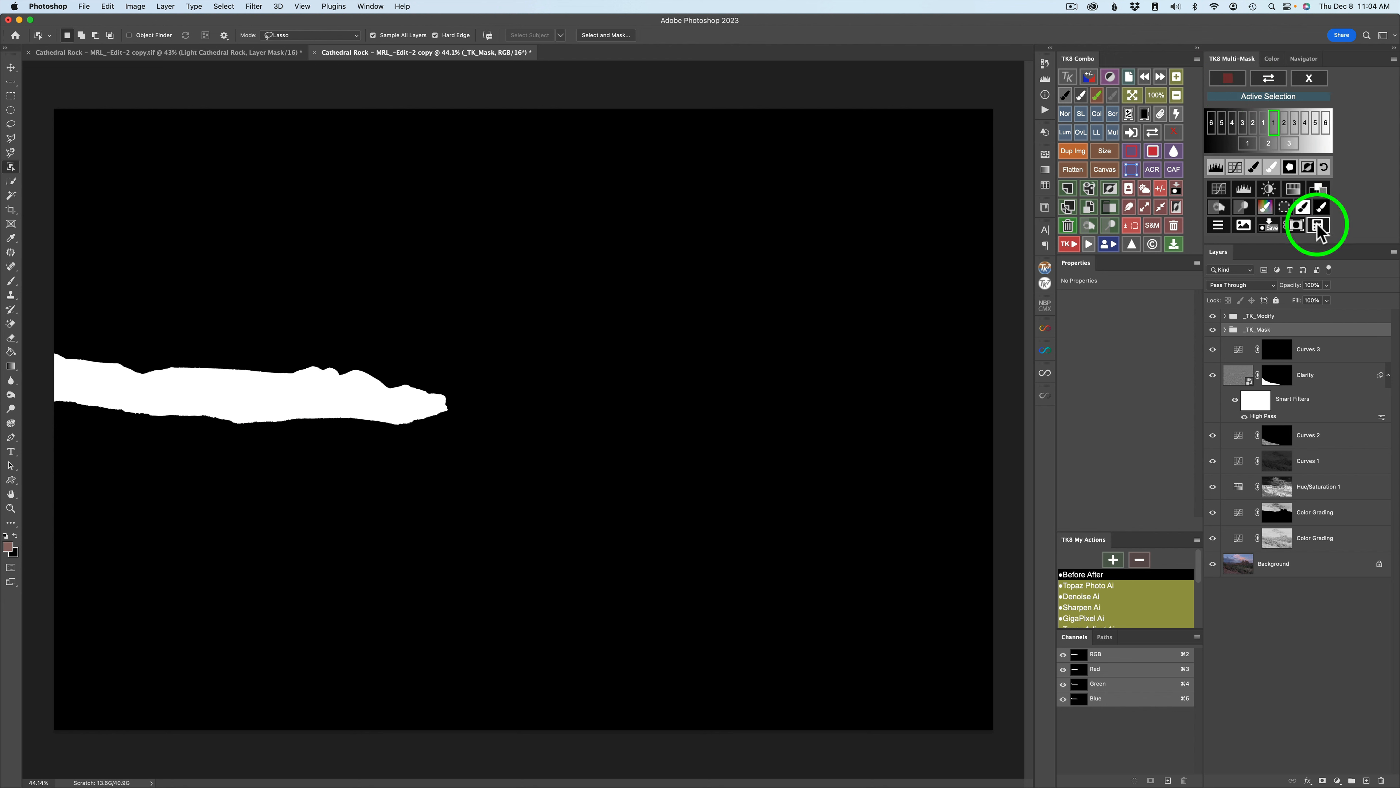
Step: Multiply the selection mask by a luminosity mask sampled from the distant cliffs, with its tonal range narrowed and its light tones brightened
{"action": "left_click", "coordinate": [1319, 224]}
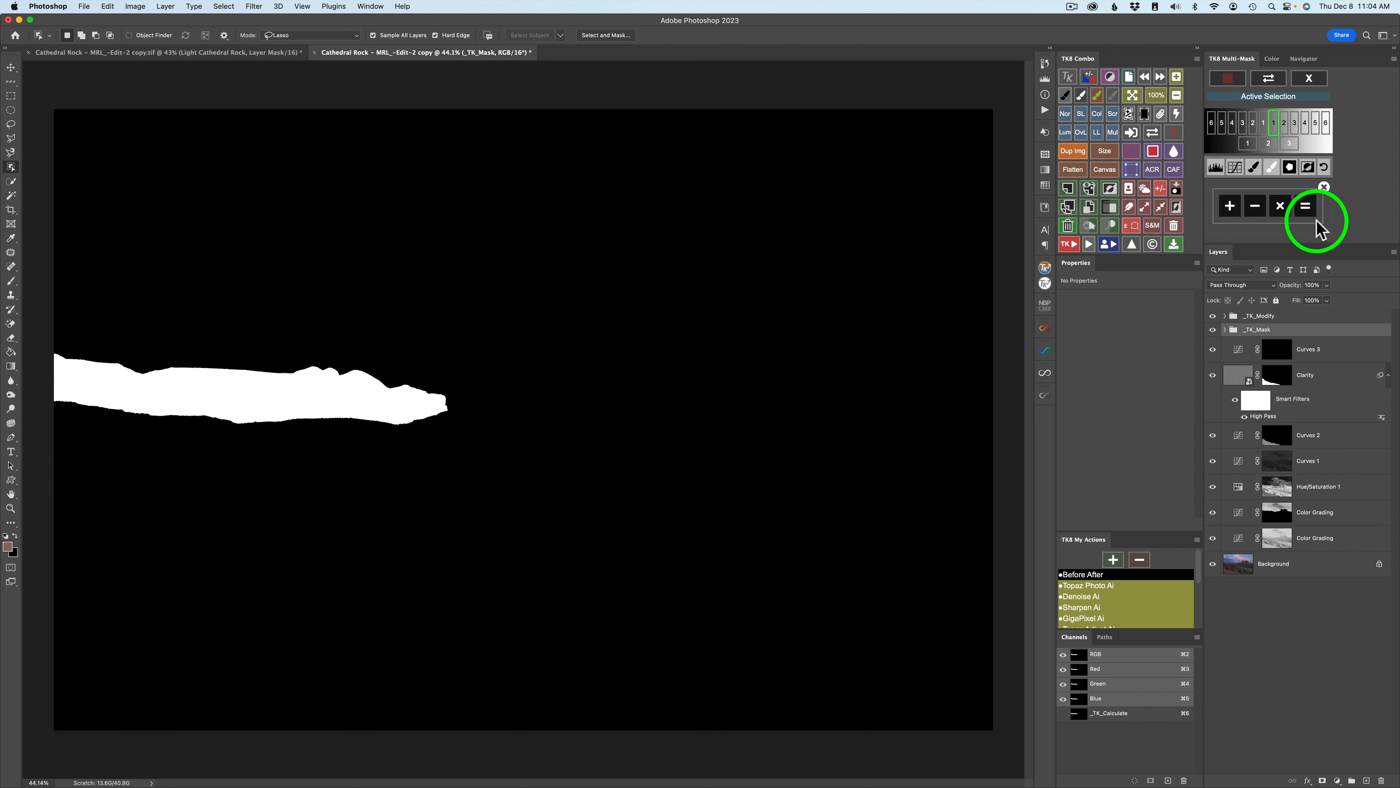
{"action": "left_click", "coordinate": [1280, 206]}
{"action": "left_click", "coordinate": [1310, 78]}
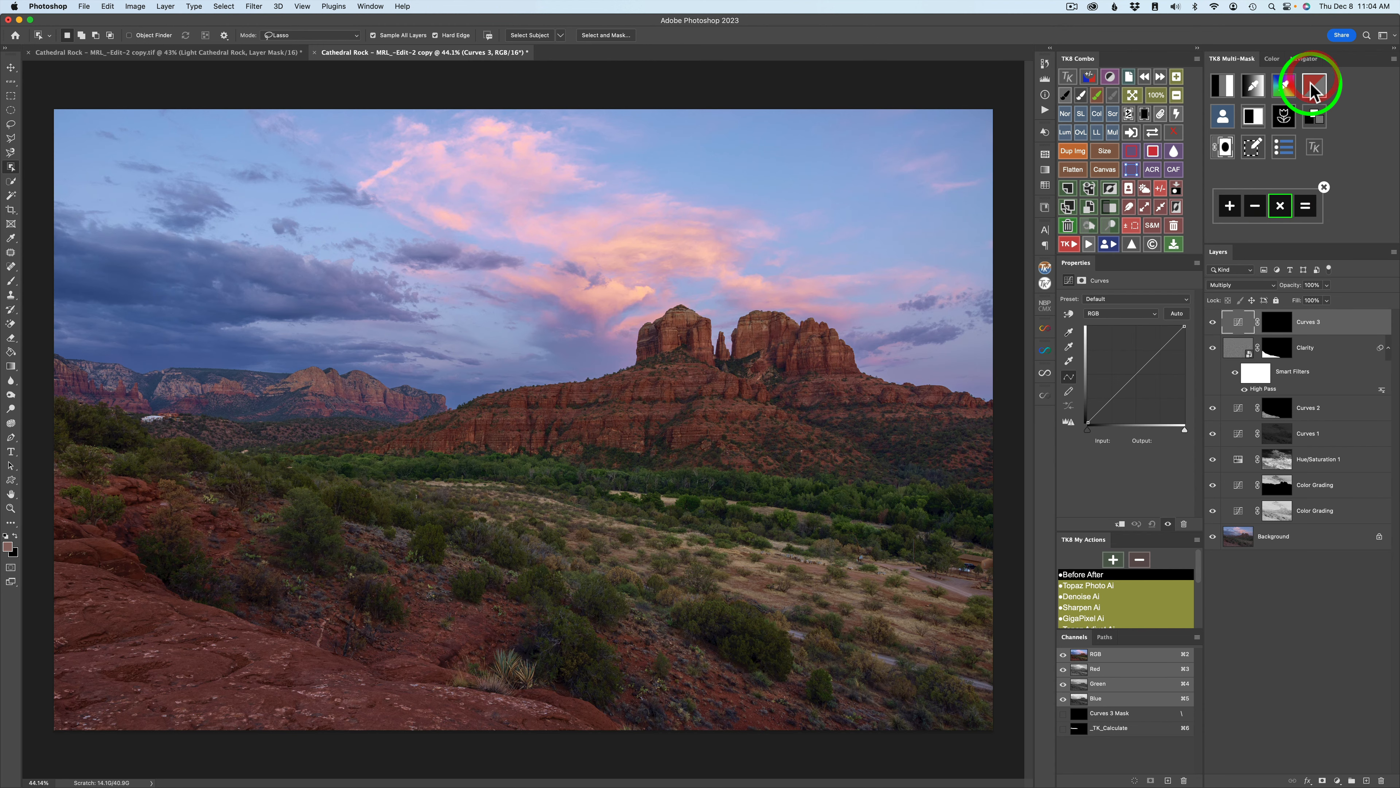
{"action": "left_click", "coordinate": [1259, 91]}
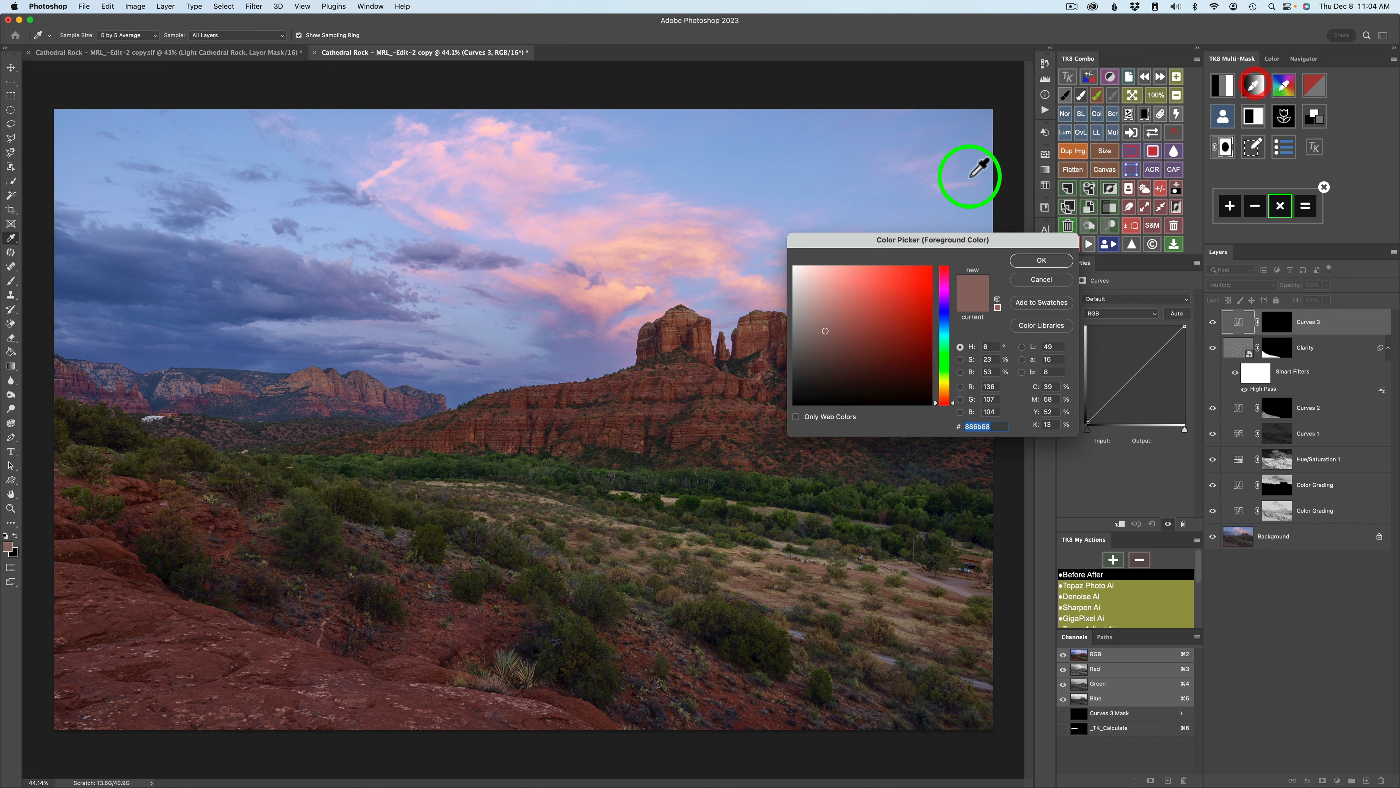
{"action": "left_click", "coordinate": [304, 376]}
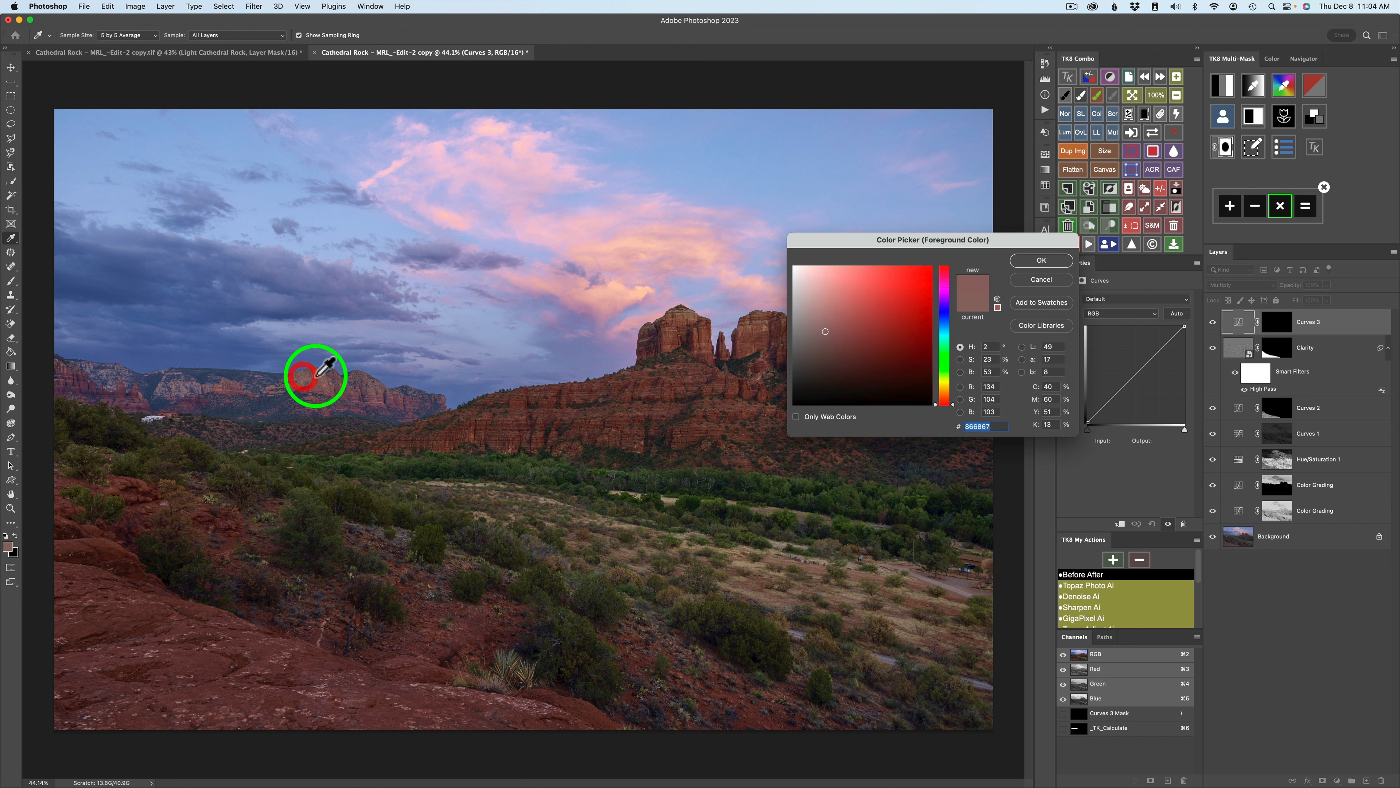
{"action": "left_click", "coordinate": [1040, 263]}
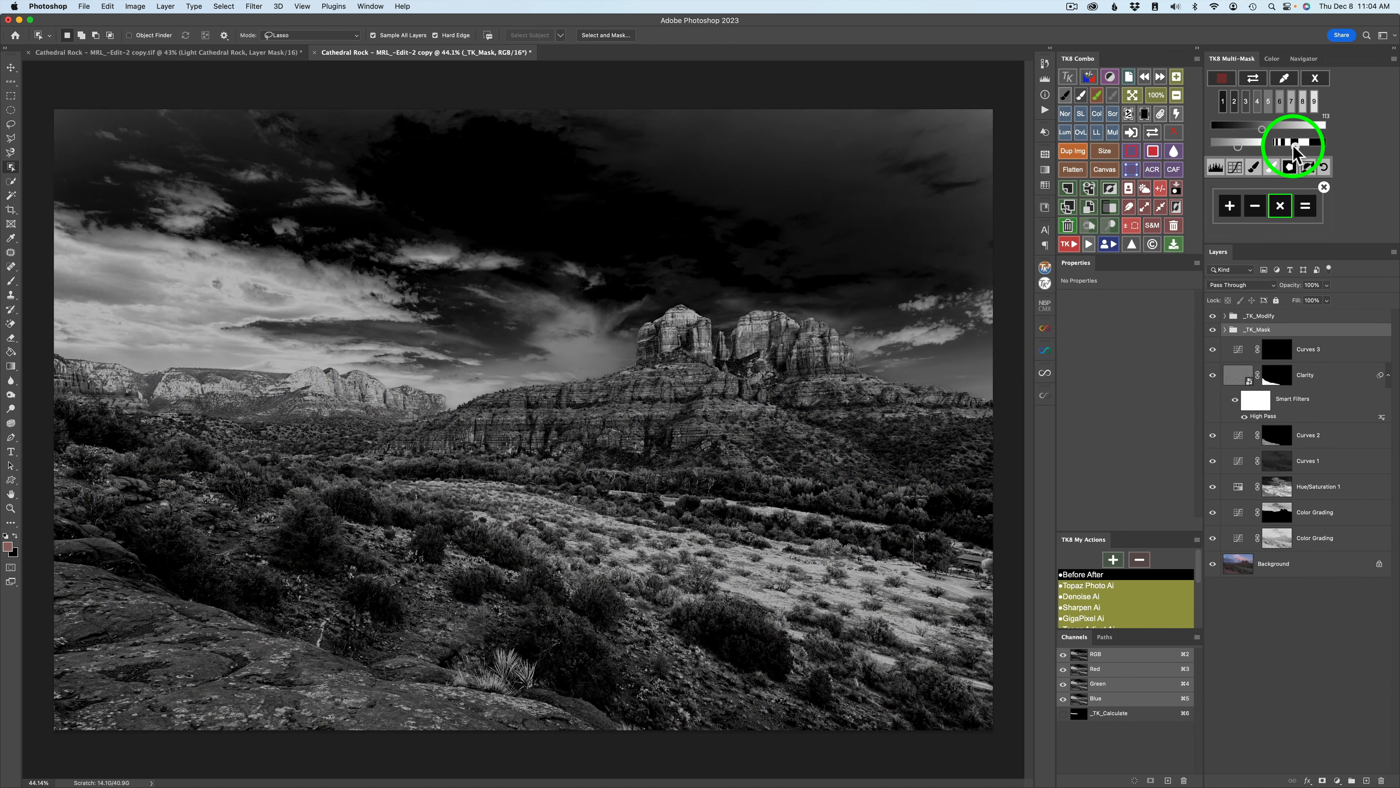
{"action": "left_click", "coordinate": [1293, 146]}
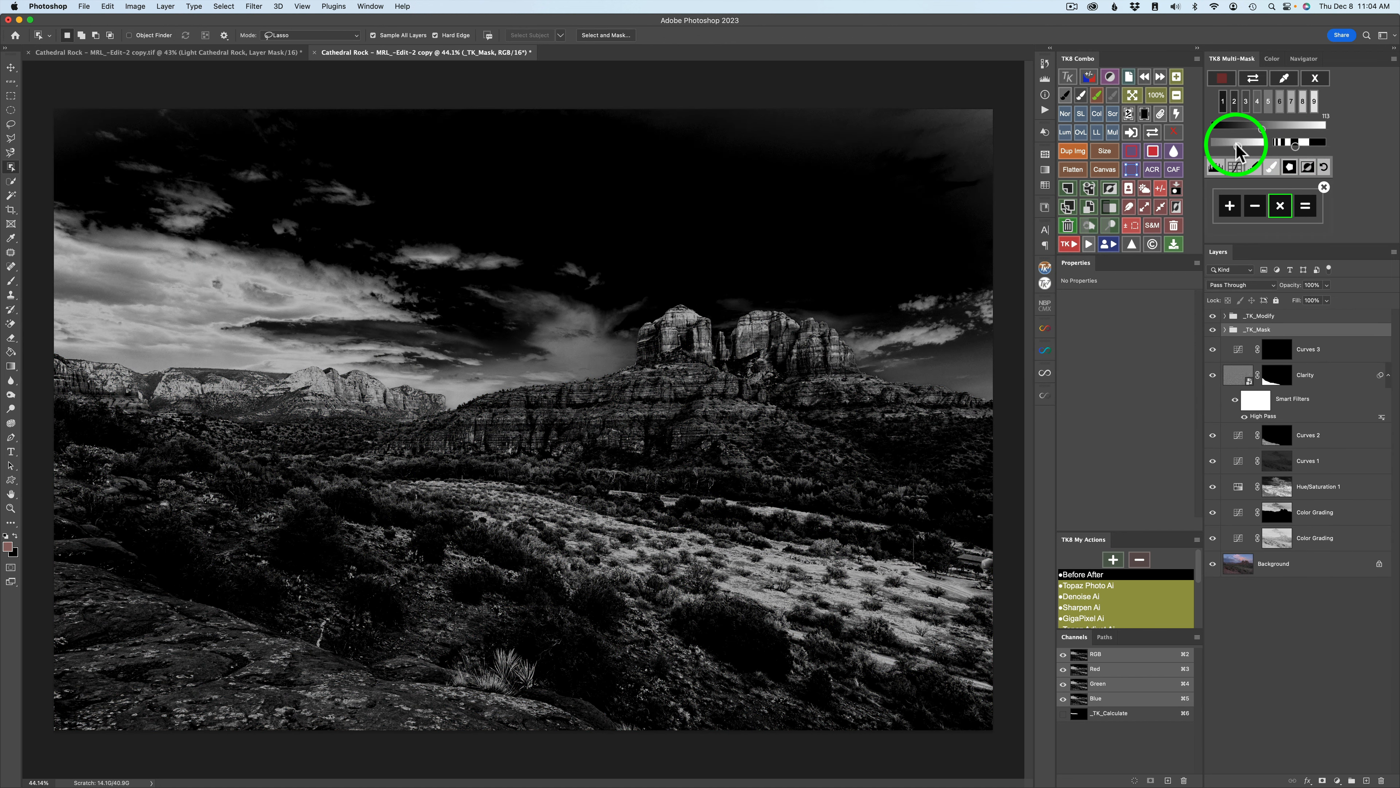
{"action": "left_click_drag", "start_coordinate": [1241, 149], "coordinate": [1252, 146]}
{"action": "left_click", "coordinate": [1305, 205]}
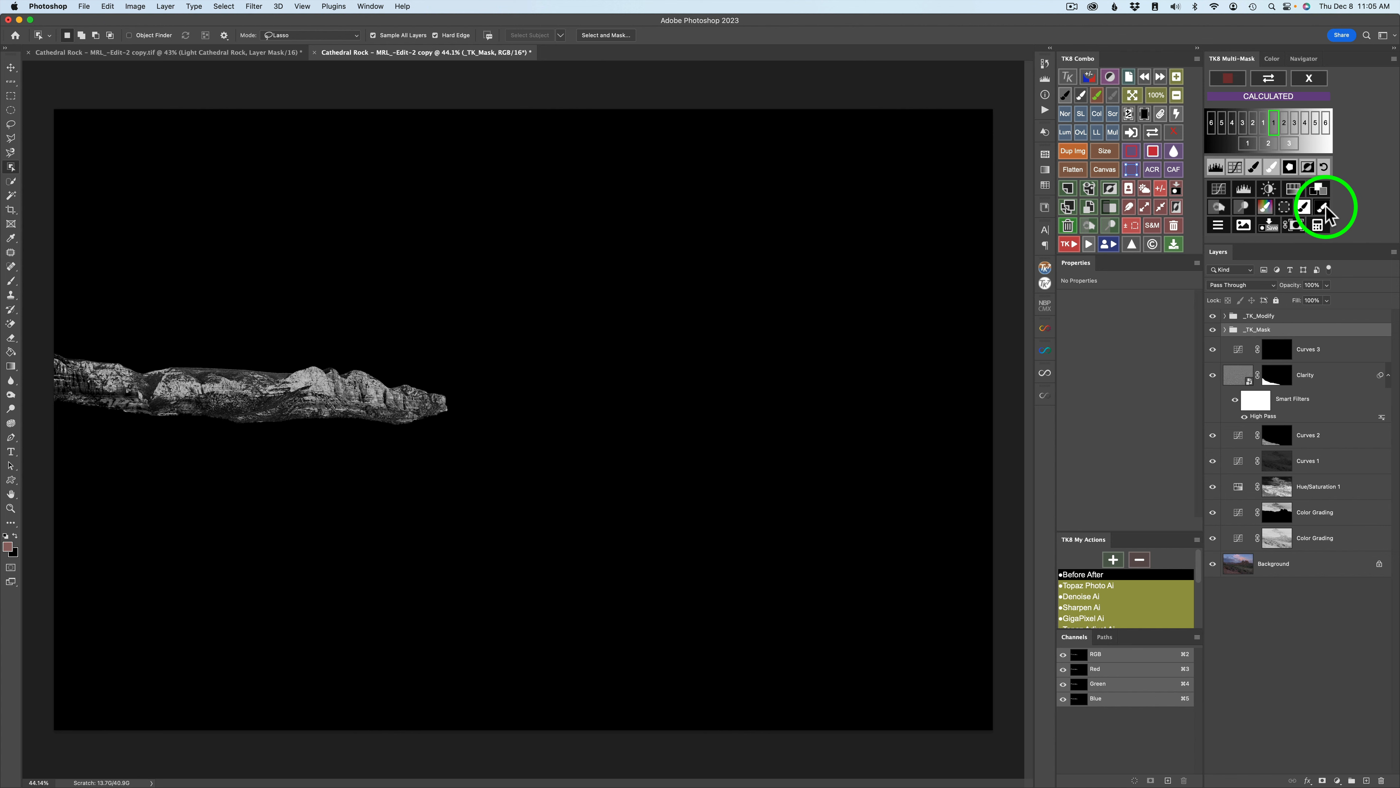
Step: Paint white at 20% opacity through the calculated mask over the distant mountains on the Curves layer's mask, and compare the result
{"action": "left_click", "coordinate": [1323, 207]}
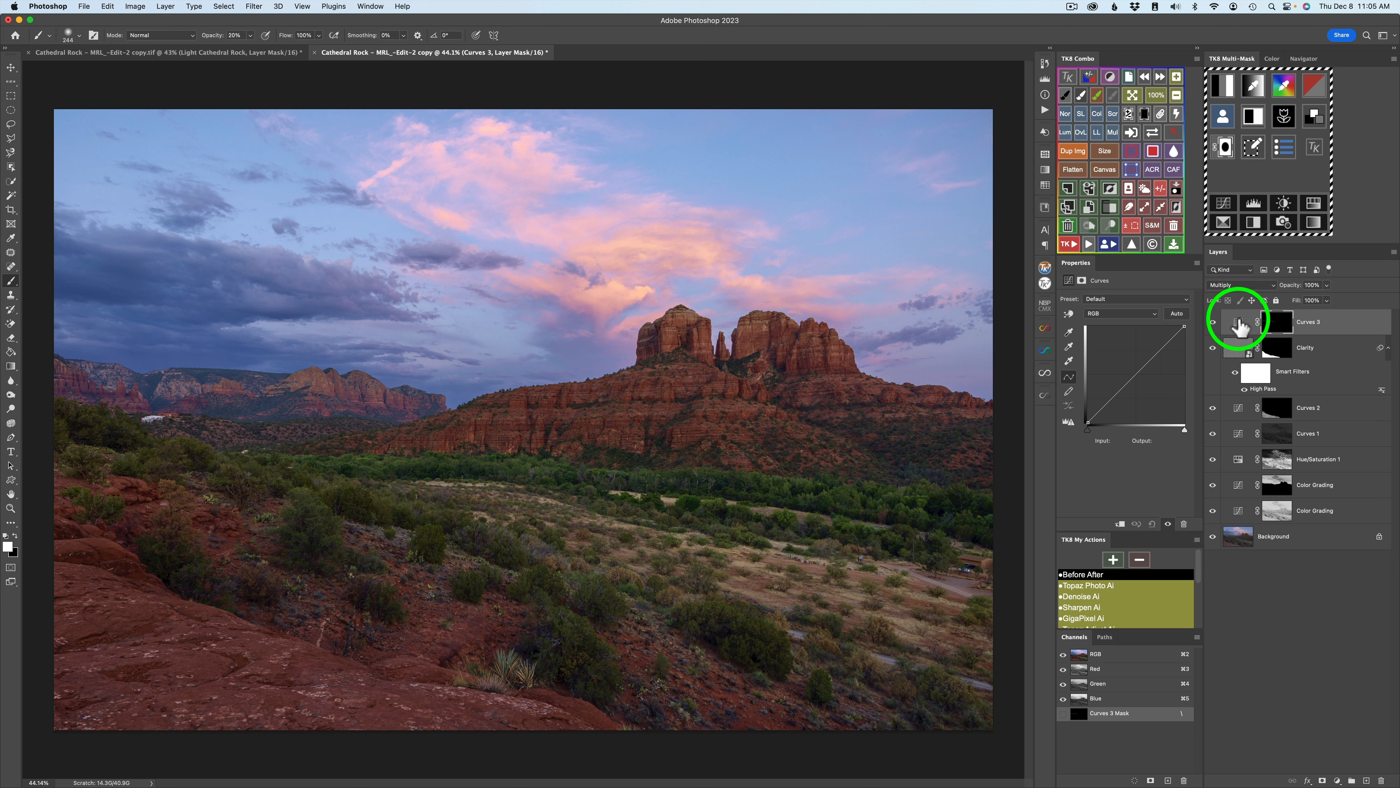
{"action": "left_click", "coordinate": [1213, 323]}
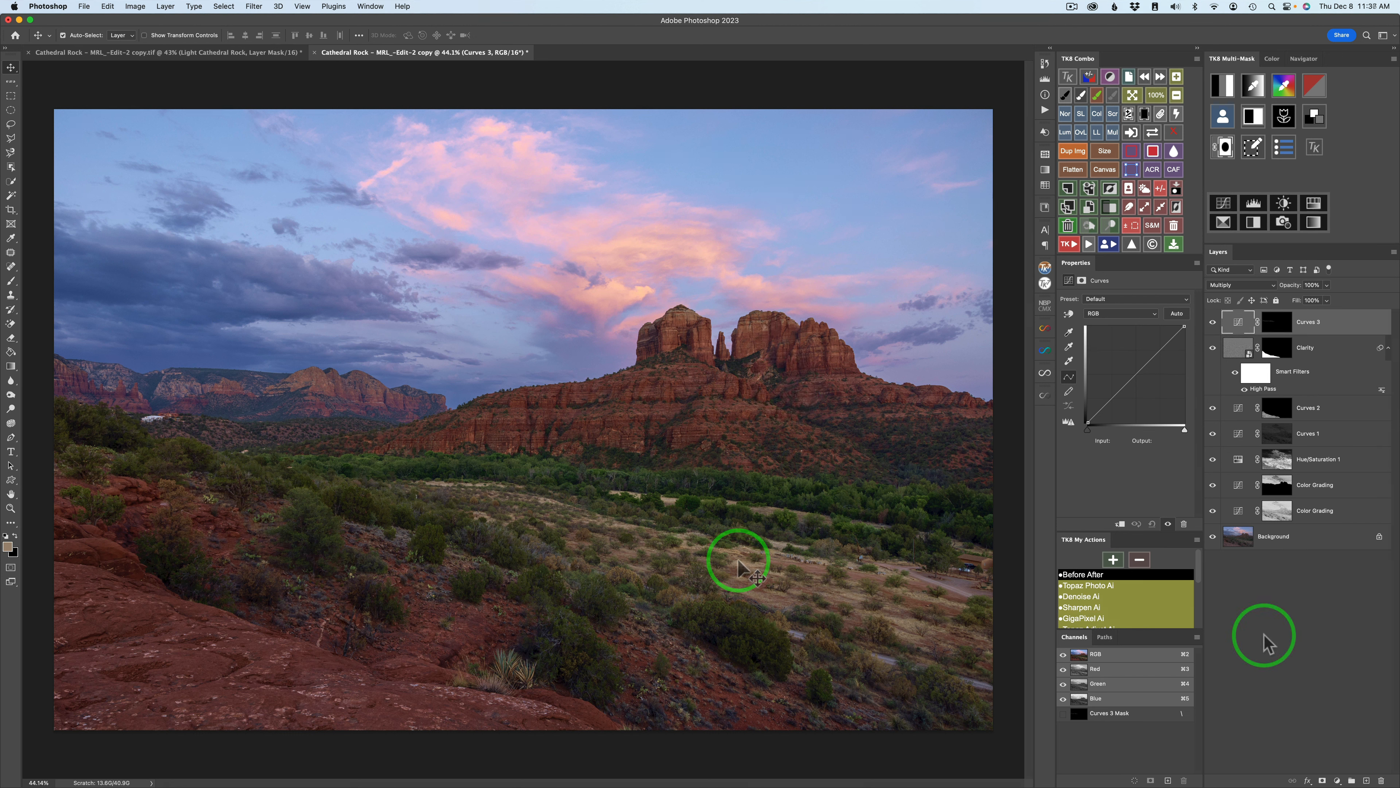
Step: Add another Curves layer with a black-filled mask and set its blend mode to Multiply
{"action": "left_click", "coordinate": [1225, 205]}
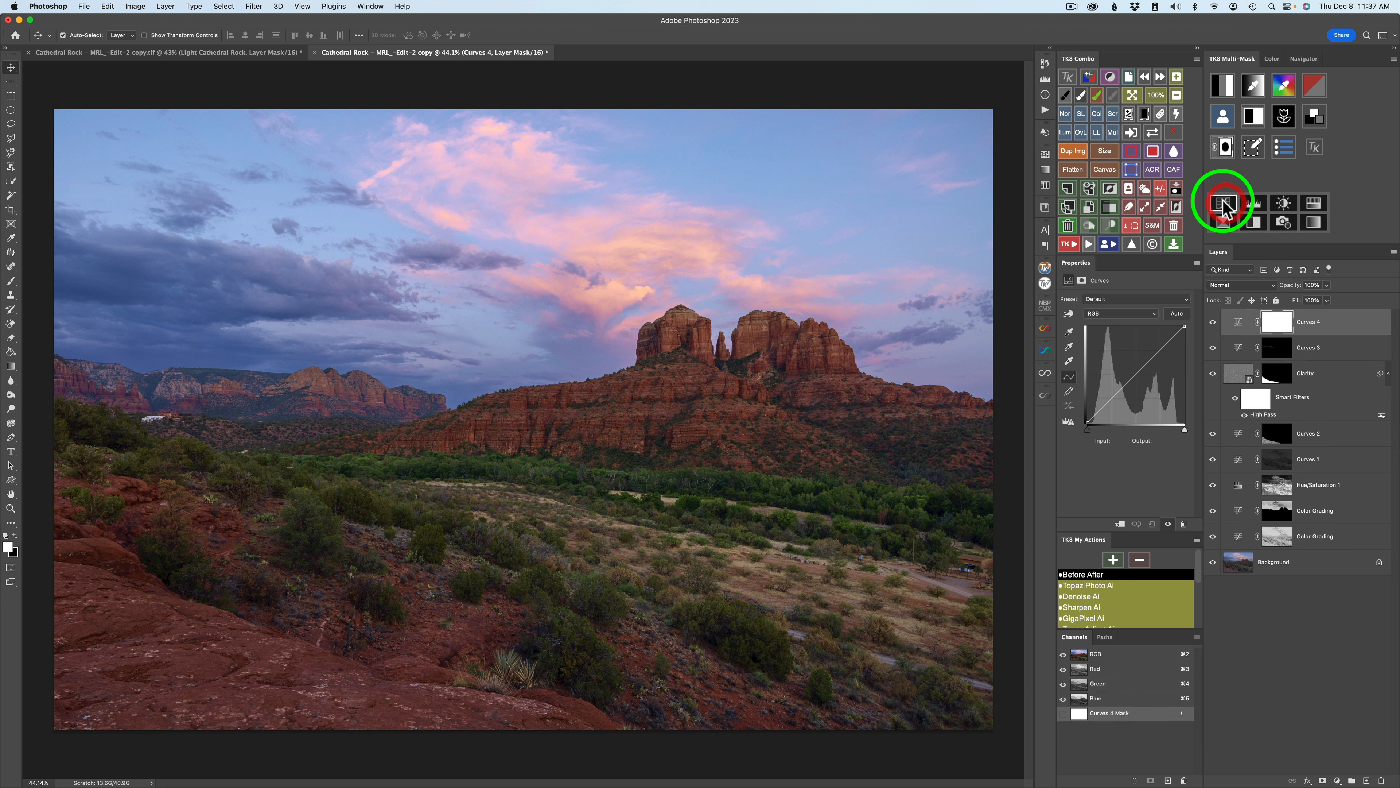
{"action": "left_click", "coordinate": [1145, 115]}
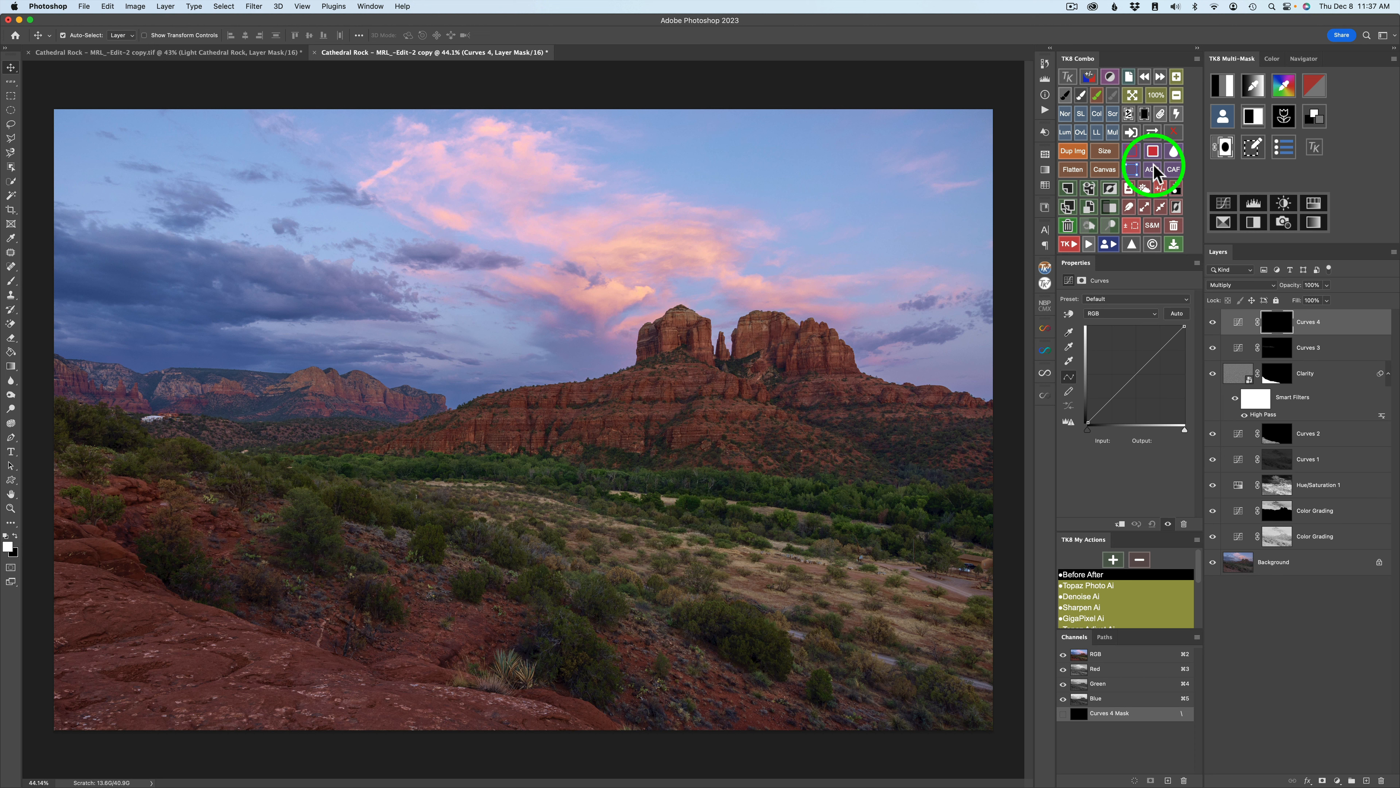
Step: Create a luminosity mask sampled from the pale meadow grass, narrow its tonal range and brighten its light tones
{"action": "left_click", "coordinate": [1259, 88]}
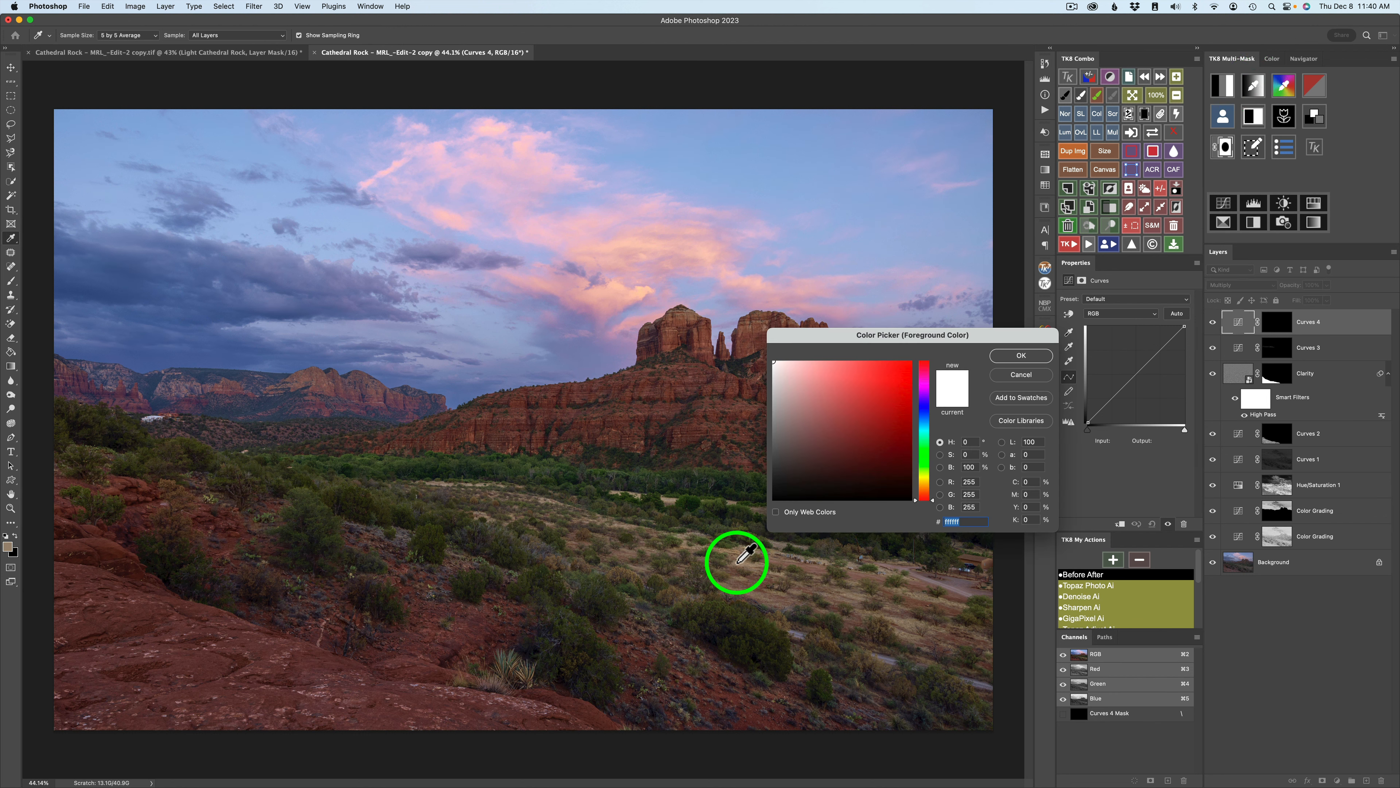
{"action": "left_click", "coordinate": [738, 563]}
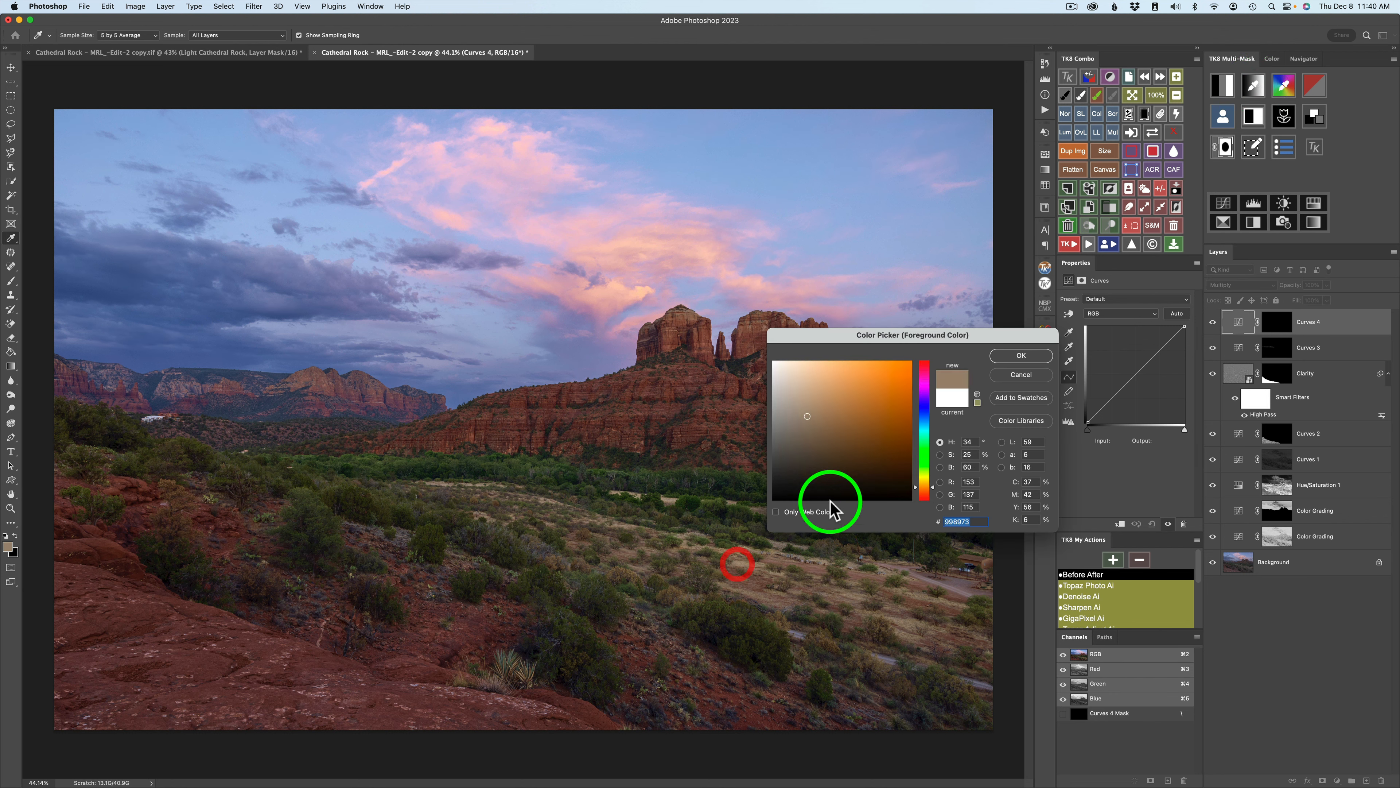
{"action": "left_click", "coordinate": [1019, 356]}
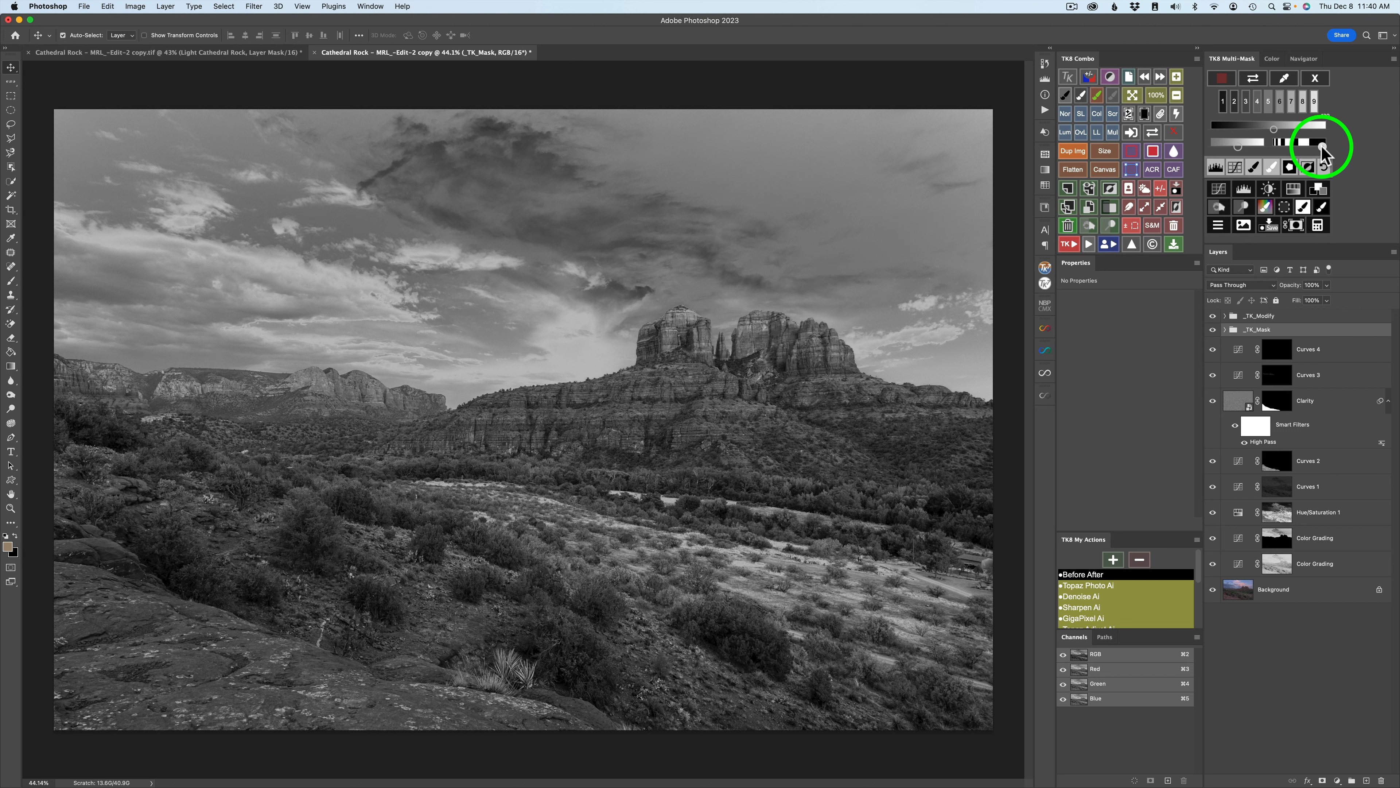
{"action": "left_click_drag", "start_coordinate": [1322, 146], "coordinate": [1300, 151]}
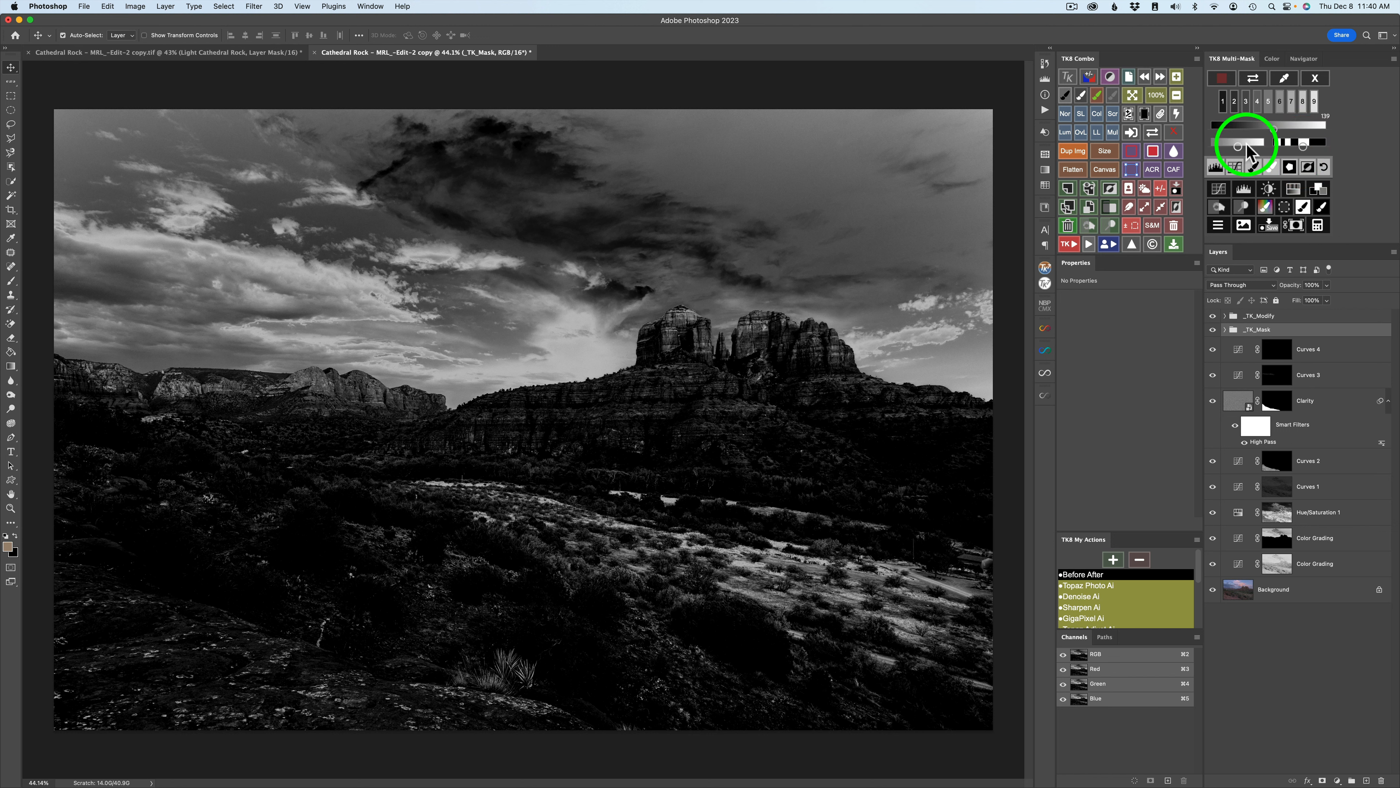
{"action": "left_click_drag", "start_coordinate": [1238, 145], "coordinate": [1255, 147]}
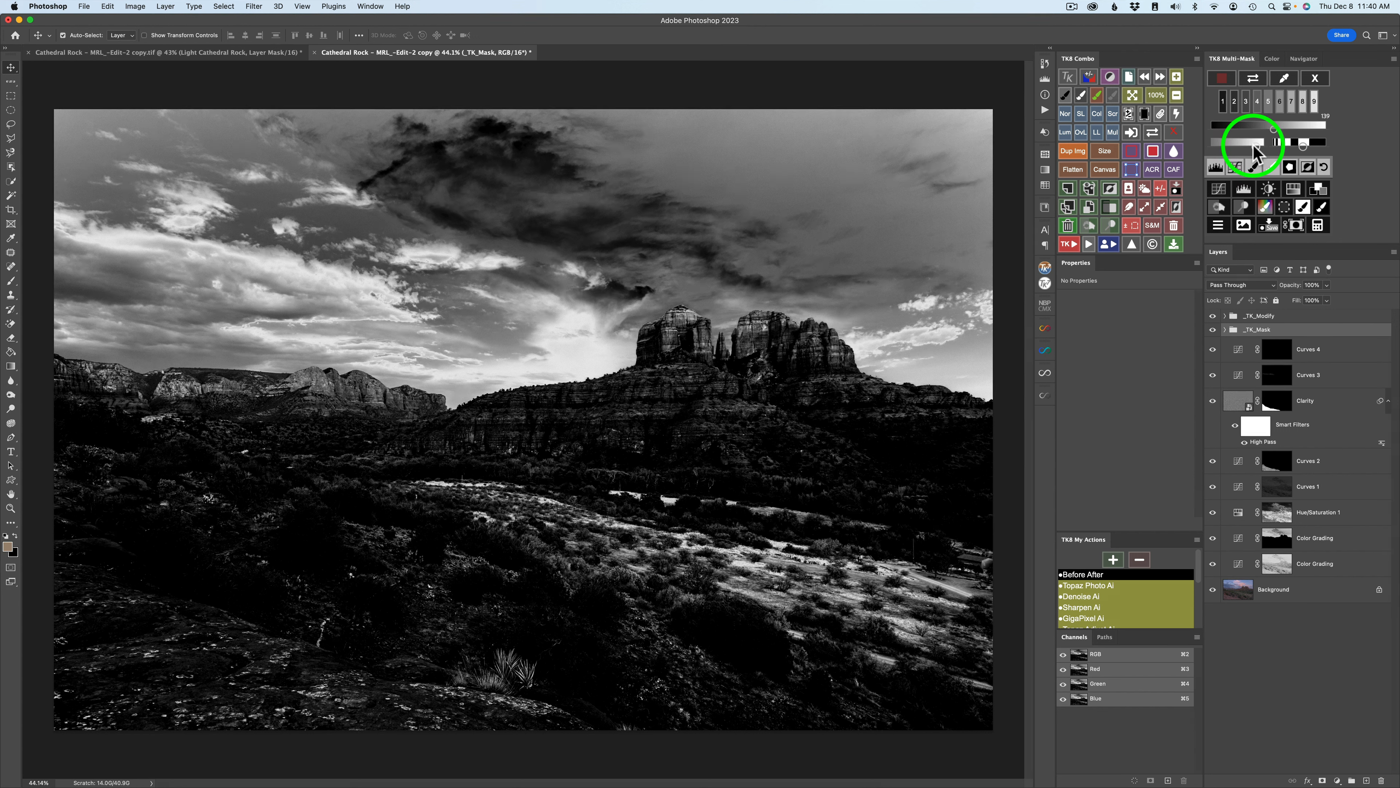
Step: Paint white at 40% opacity through the luminosity mask over the meadow on the new Curves layer's mask
{"action": "left_click", "coordinate": [1322, 208]}
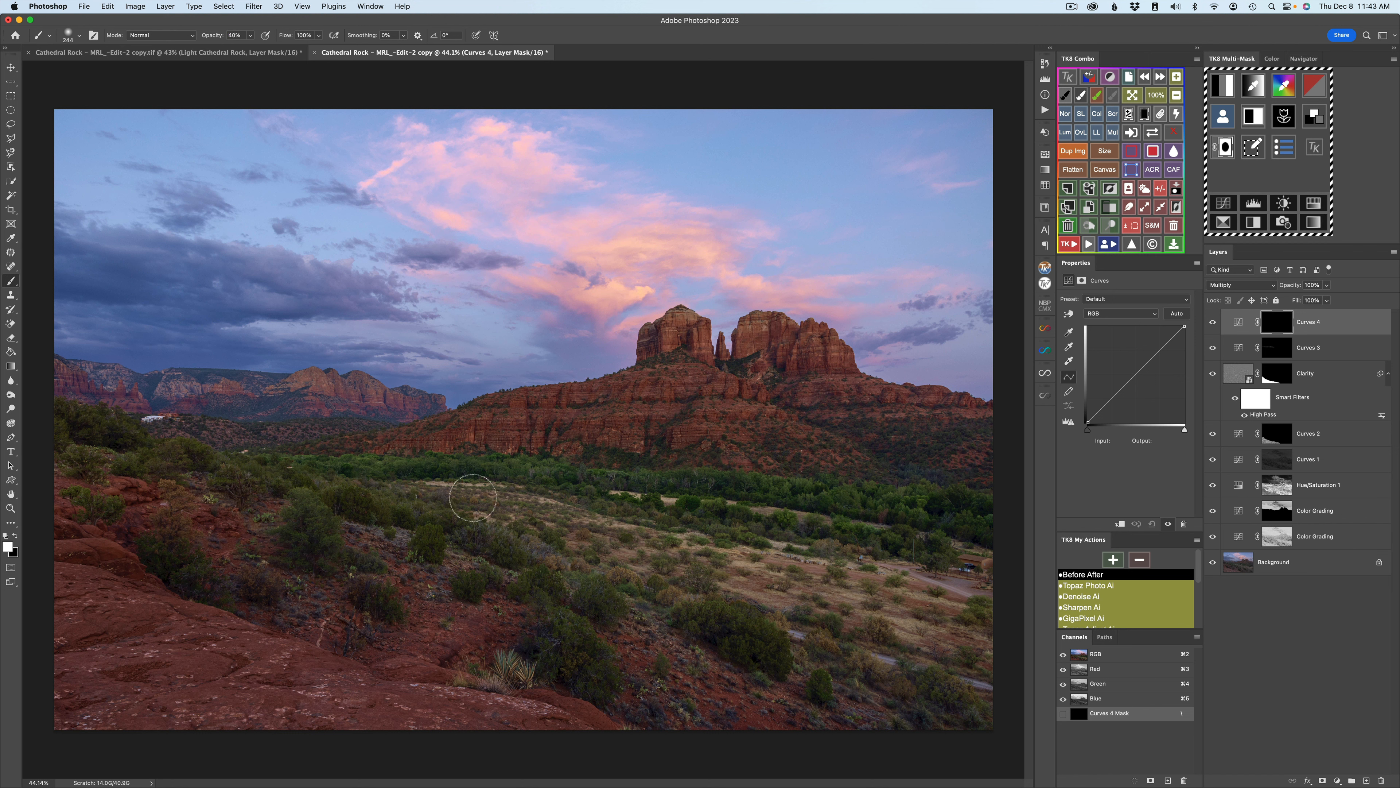
{"action": "left_click_drag", "start_coordinate": [472, 496], "coordinate": [480, 499]}
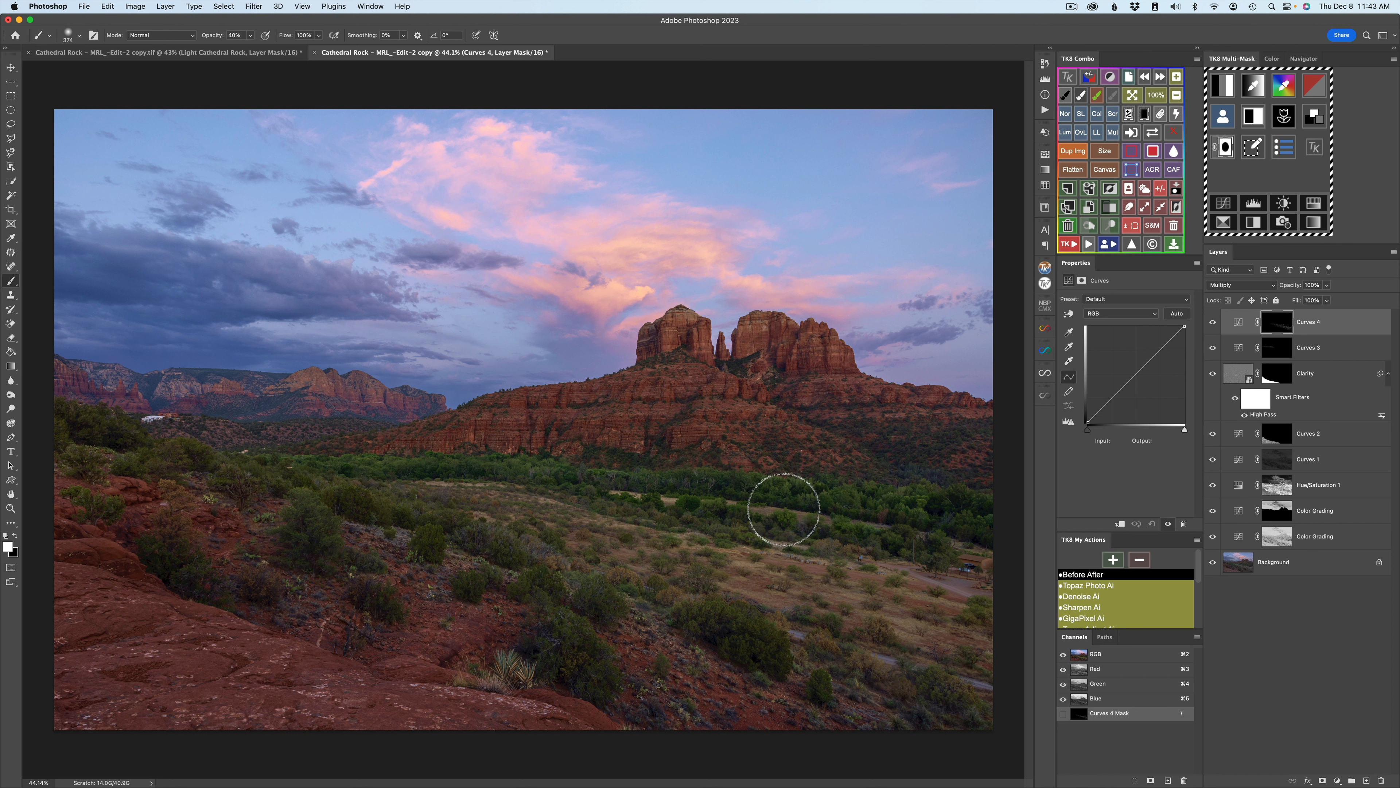
{"action": "left_click_drag", "start_coordinate": [688, 495], "coordinate": [606, 491]}
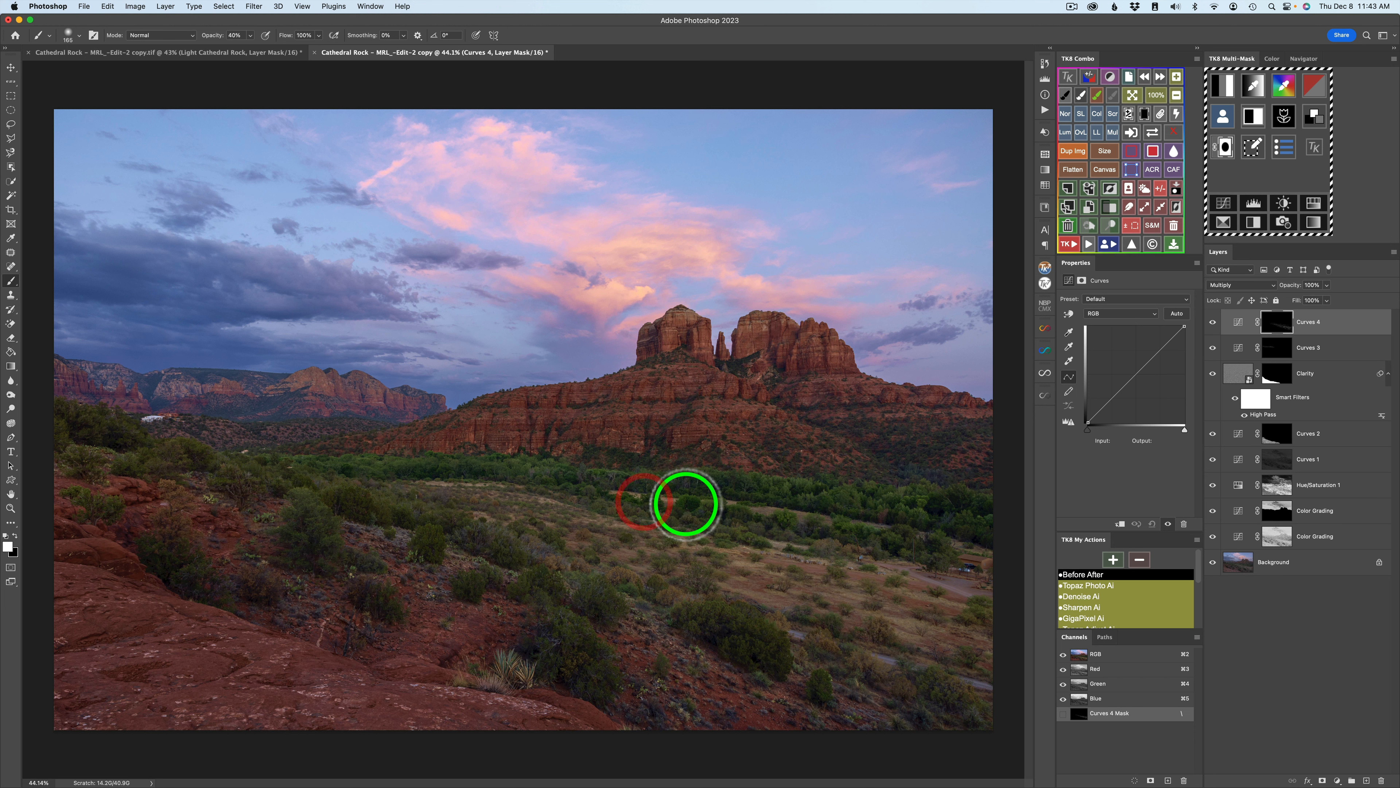
{"action": "left_click_drag", "start_coordinate": [795, 520], "coordinate": [844, 537]}
{"action": "mouse_move", "coordinate": [843, 537]}
{"action": "left_mouse_down"}
{"action": "mouse_move", "coordinate": [814, 593]}
{"action": "mouse_move", "coordinate": [926, 578]}
{"action": "mouse_move", "coordinate": [906, 567]}
{"action": "mouse_move", "coordinate": [1010, 612]}
{"action": "left_mouse_up"}
{"action": "mouse_move", "coordinate": [1010, 613]}
{"action": "left_mouse_down"}
{"action": "mouse_move", "coordinate": [919, 610]}
{"action": "mouse_move", "coordinate": [759, 565]}
{"action": "left_mouse_up"}
{"action": "mouse_move", "coordinate": [680, 545]}
{"action": "left_mouse_down"}
{"action": "mouse_move", "coordinate": [666, 575]}
{"action": "mouse_move", "coordinate": [805, 597]}
{"action": "mouse_move", "coordinate": [639, 576]}
{"action": "left_mouse_up"}
{"action": "mouse_move", "coordinate": [718, 576]}
{"action": "left_mouse_down"}
{"action": "mouse_move", "coordinate": [825, 600]}
{"action": "mouse_move", "coordinate": [818, 588]}
{"action": "mouse_move", "coordinate": [941, 630]}
{"action": "left_mouse_up"}
{"action": "mouse_move", "coordinate": [1003, 651]}
{"action": "left_mouse_down"}
{"action": "mouse_move", "coordinate": [1020, 664]}
{"action": "mouse_move", "coordinate": [807, 621]}
{"action": "left_mouse_up"}
{"action": "mouse_move", "coordinate": [847, 624]}
{"action": "left_mouse_down"}
{"action": "mouse_move", "coordinate": [851, 641]}
{"action": "mouse_move", "coordinate": [967, 612]}
{"action": "mouse_move", "coordinate": [877, 576]}
{"action": "left_mouse_up"}
{"action": "mouse_move", "coordinate": [844, 569]}
{"action": "left_mouse_down"}
{"action": "mouse_move", "coordinate": [705, 607]}
{"action": "mouse_move", "coordinate": [483, 486]}
{"action": "mouse_move", "coordinate": [364, 484]}
{"action": "mouse_move", "coordinate": [452, 550]}
{"action": "mouse_move", "coordinate": [529, 526]}
{"action": "mouse_move", "coordinate": [410, 504]}
{"action": "left_mouse_up"}
{"action": "mouse_move", "coordinate": [405, 506]}
{"action": "left_mouse_down"}
{"action": "mouse_move", "coordinate": [623, 597]}
{"action": "mouse_move", "coordinate": [718, 593]}
{"action": "left_mouse_up"}
{"action": "mouse_move", "coordinate": [637, 498]}
{"action": "left_mouse_down"}
{"action": "mouse_move", "coordinate": [596, 575]}
{"action": "mouse_move", "coordinate": [641, 636]}
{"action": "mouse_move", "coordinate": [794, 572]}
{"action": "mouse_move", "coordinate": [769, 550]}
{"action": "mouse_move", "coordinate": [809, 554]}
{"action": "mouse_move", "coordinate": [753, 547]}
{"action": "mouse_move", "coordinate": [766, 514]}
{"action": "mouse_move", "coordinate": [700, 500]}
{"action": "mouse_move", "coordinate": [653, 556]}
{"action": "left_mouse_up"}
Step: Lower the brush opacity to 10% and paint more light strokes across the meadow on the same mask
{"action": "key", "text": "1"}
{"action": "mouse_move", "coordinate": [567, 536]}
{"action": "left_mouse_down"}
{"action": "mouse_move", "coordinate": [479, 492]}
{"action": "mouse_move", "coordinate": [487, 485]}
{"action": "left_mouse_up"}
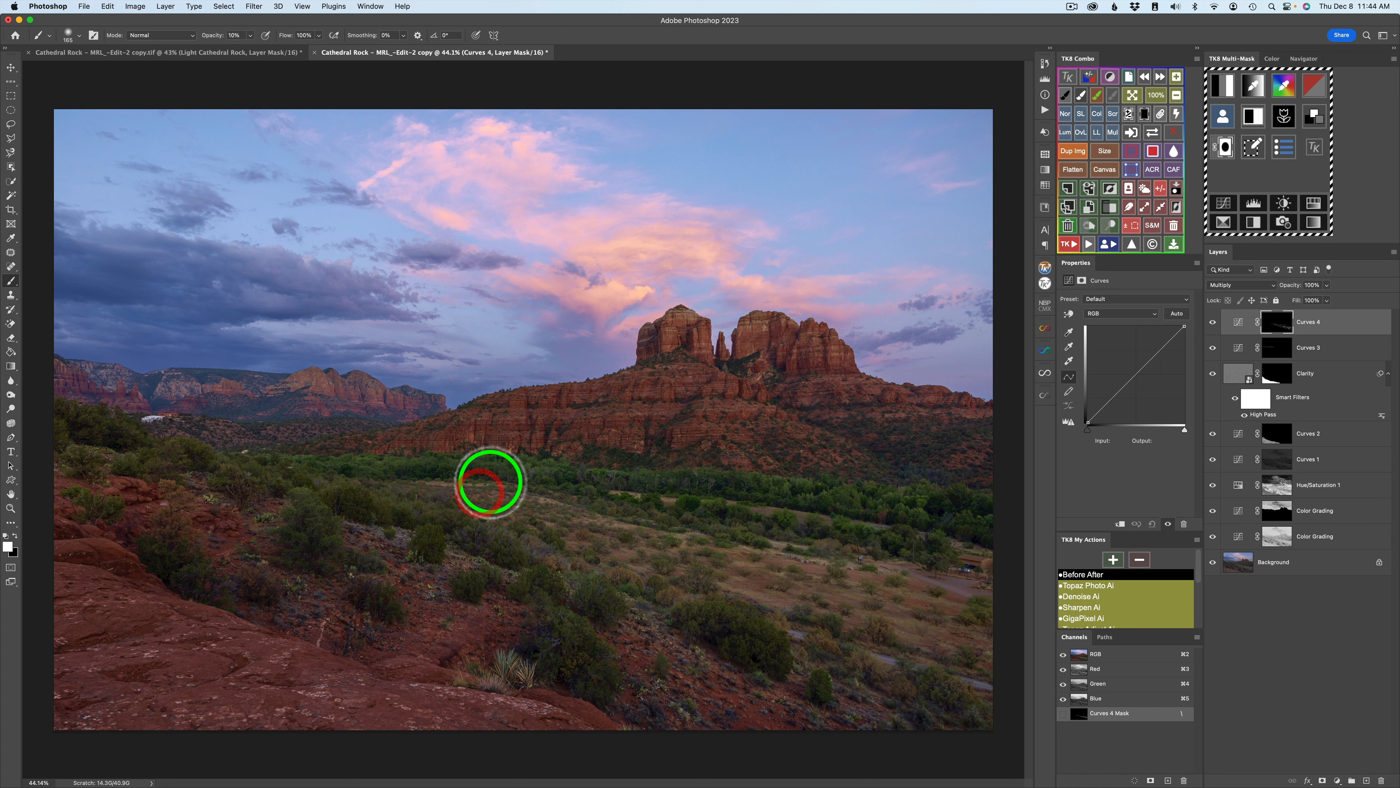
{"action": "left_click_drag", "start_coordinate": [393, 475], "coordinate": [664, 566]}
{"action": "mouse_move", "coordinate": [582, 552]}
{"action": "left_mouse_down"}
{"action": "mouse_move", "coordinate": [807, 610]}
{"action": "mouse_move", "coordinate": [781, 632]}
{"action": "mouse_move", "coordinate": [1028, 688]}
{"action": "left_mouse_up"}
{"action": "mouse_move", "coordinate": [911, 659]}
{"action": "left_mouse_down"}
{"action": "mouse_move", "coordinate": [634, 579]}
{"action": "mouse_move", "coordinate": [626, 598]}
{"action": "mouse_move", "coordinate": [797, 484]}
{"action": "left_mouse_up"}
Step: Toggle the top Curves layer's visibility to compare the meadow with and without the darkening
{"action": "left_click", "coordinate": [1212, 326]}
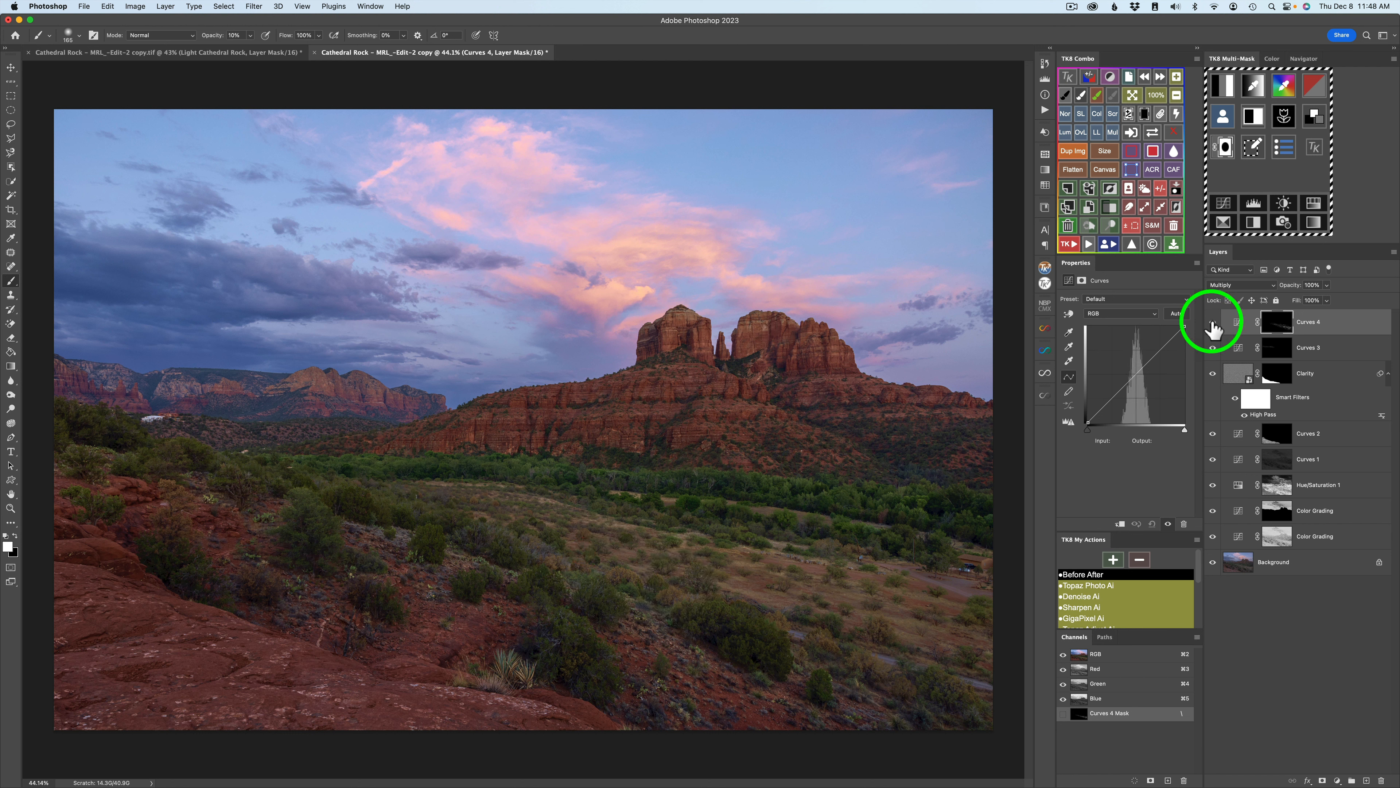
{"action": "left_click", "coordinate": [1213, 323]}
{"action": "left_click", "coordinate": [1212, 323]}
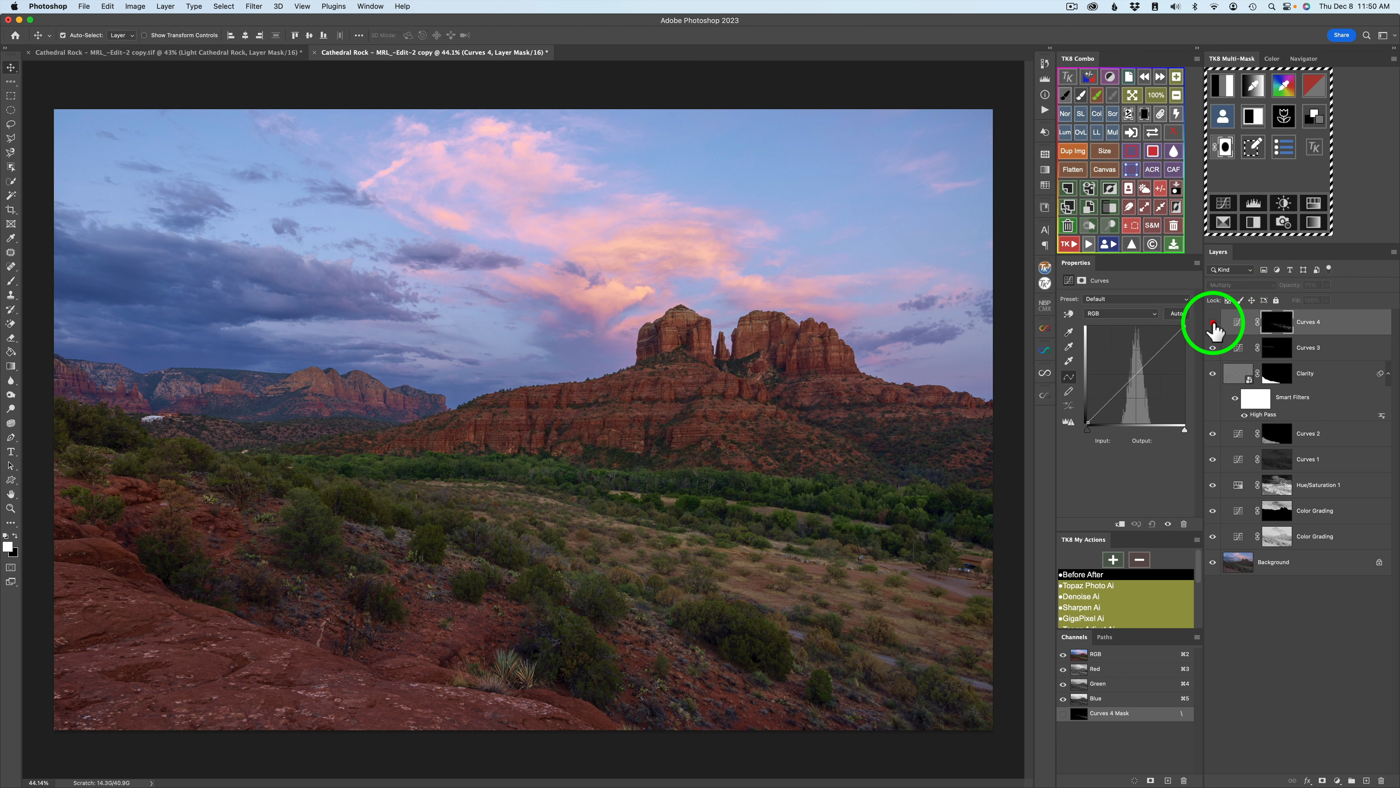
Step: Hide and show the Curves 4 layer once more to check the meadow, and clear the active luminosity selection
{"action": "left_click", "coordinate": [1213, 325]}
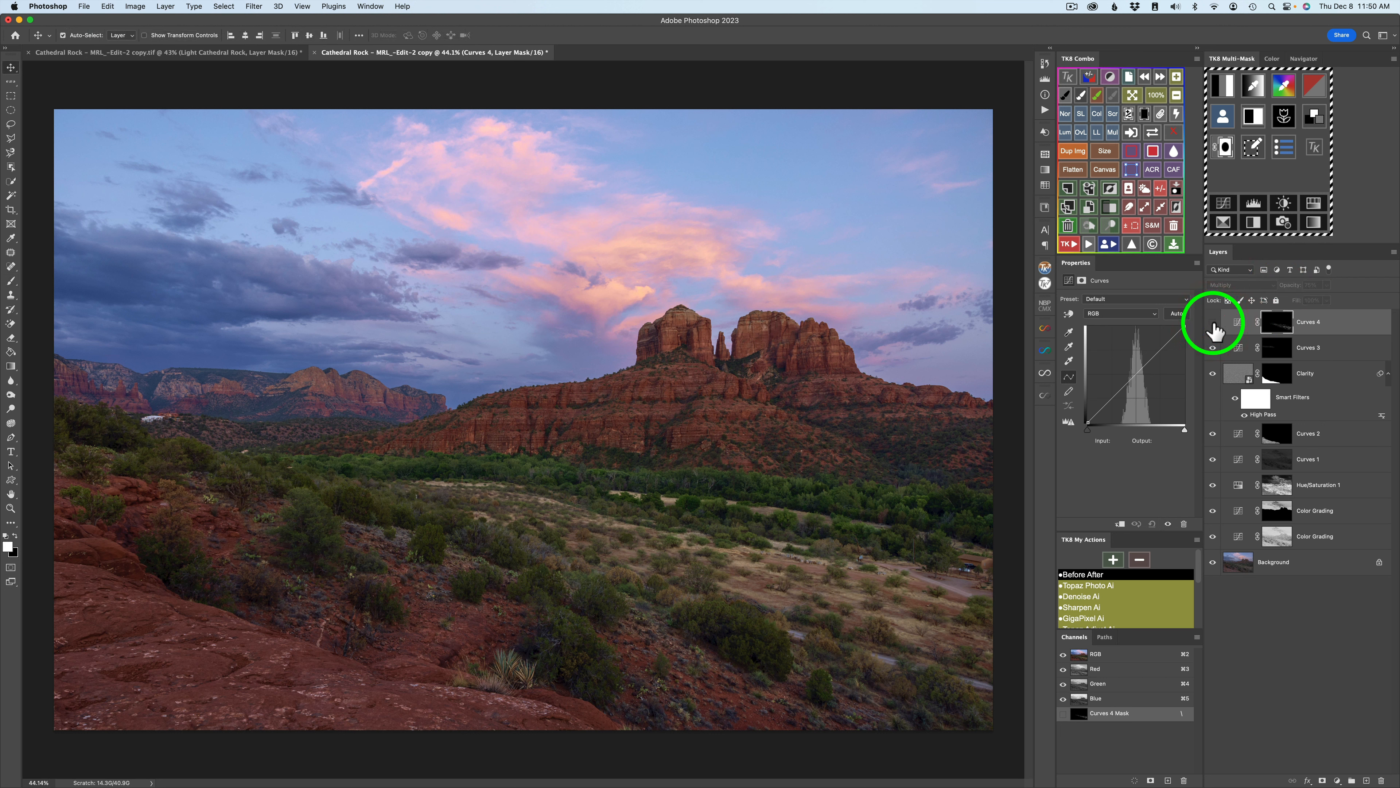
{"action": "left_click", "coordinate": [1213, 325]}
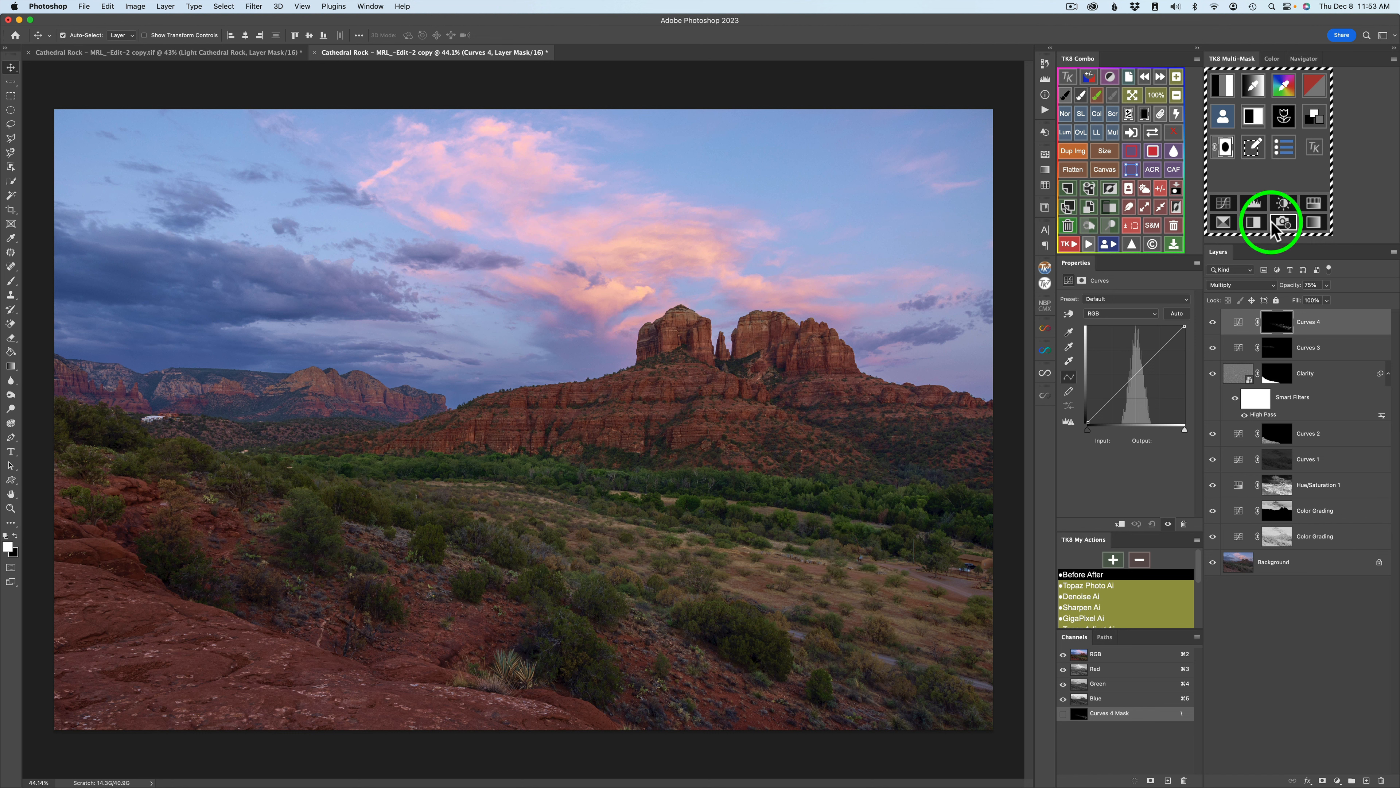
{"action": "left_click", "coordinate": [1163, 191]}
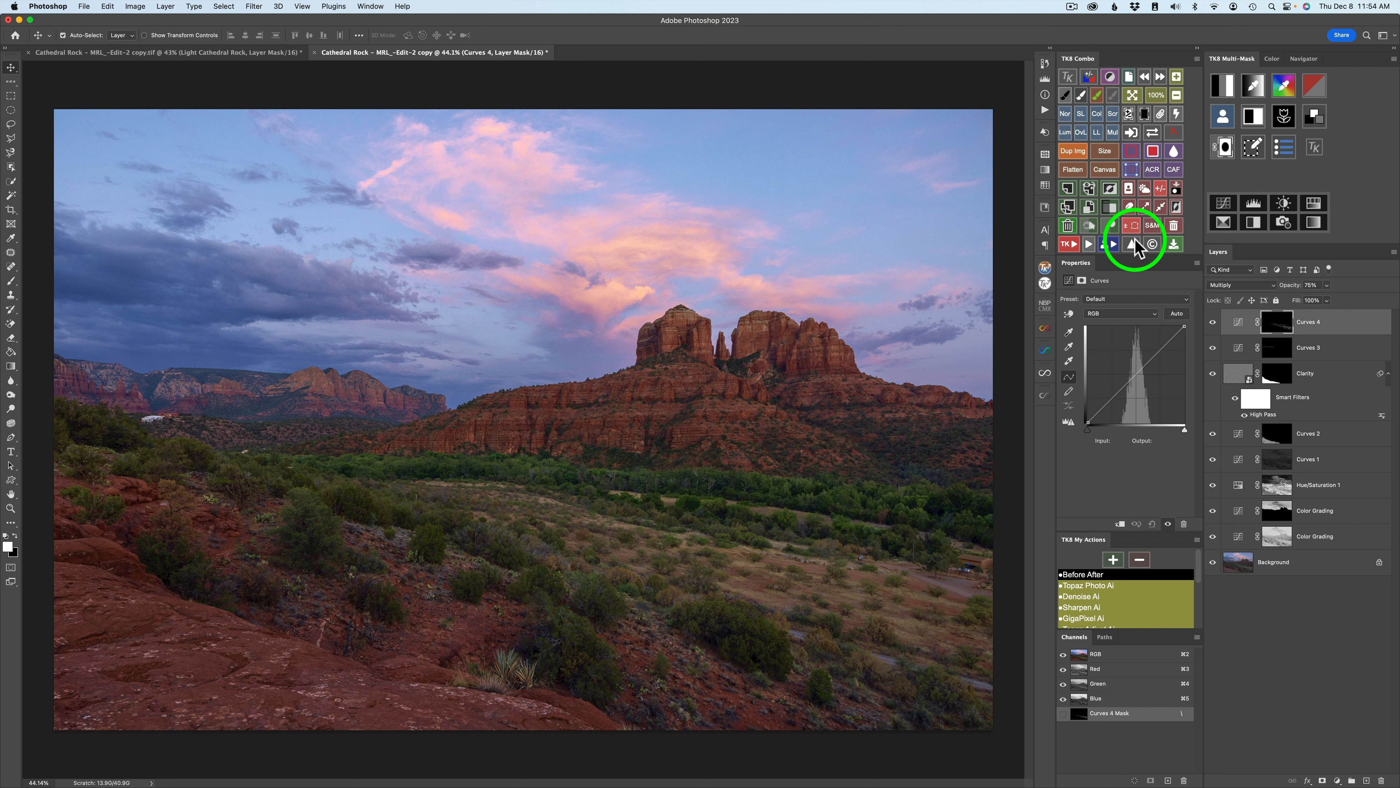
Step: Add a blank layer and remove the distant buildings below the mountains and on the wooded hillside with the Spot Healing Brush
{"action": "left_click", "coordinate": [1068, 191]}
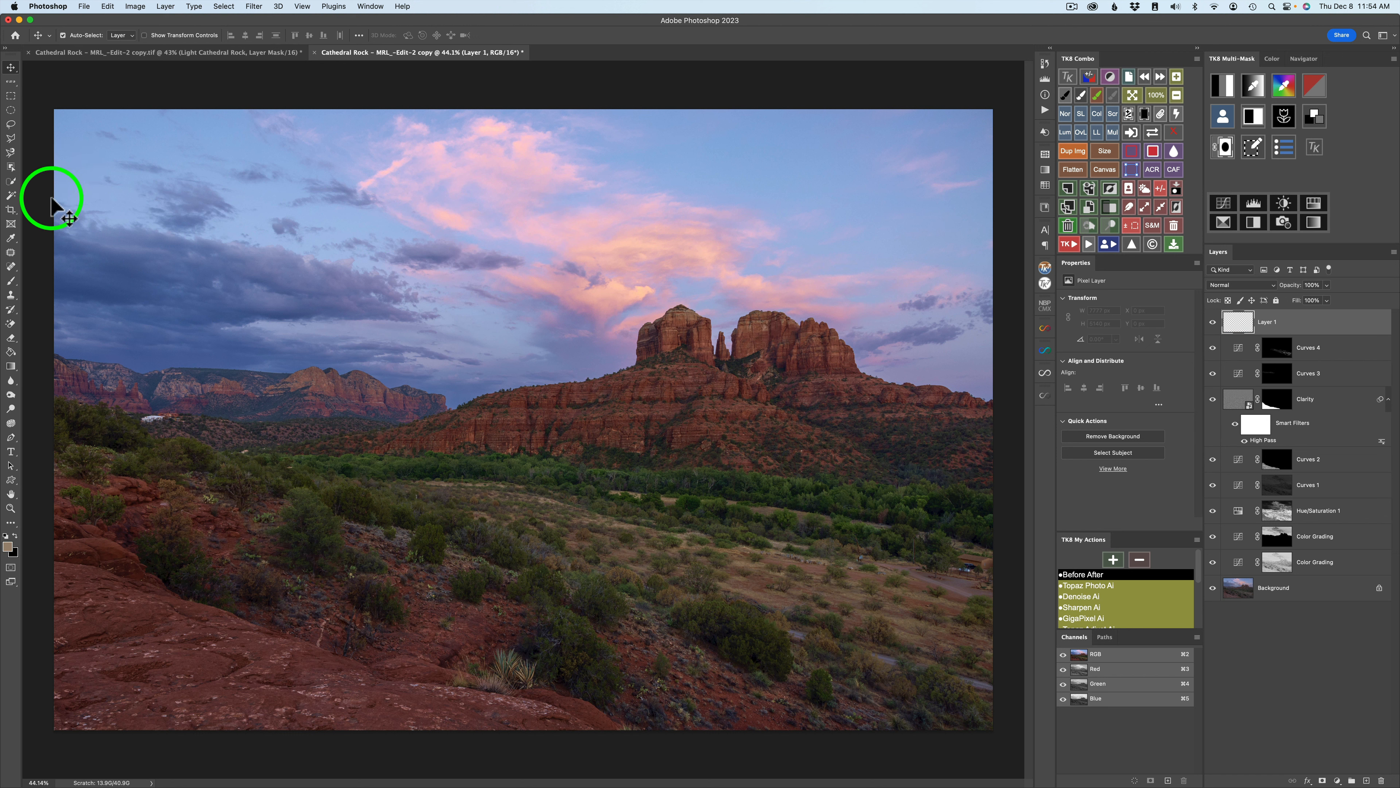
{"action": "left_click", "coordinate": [10, 267]}
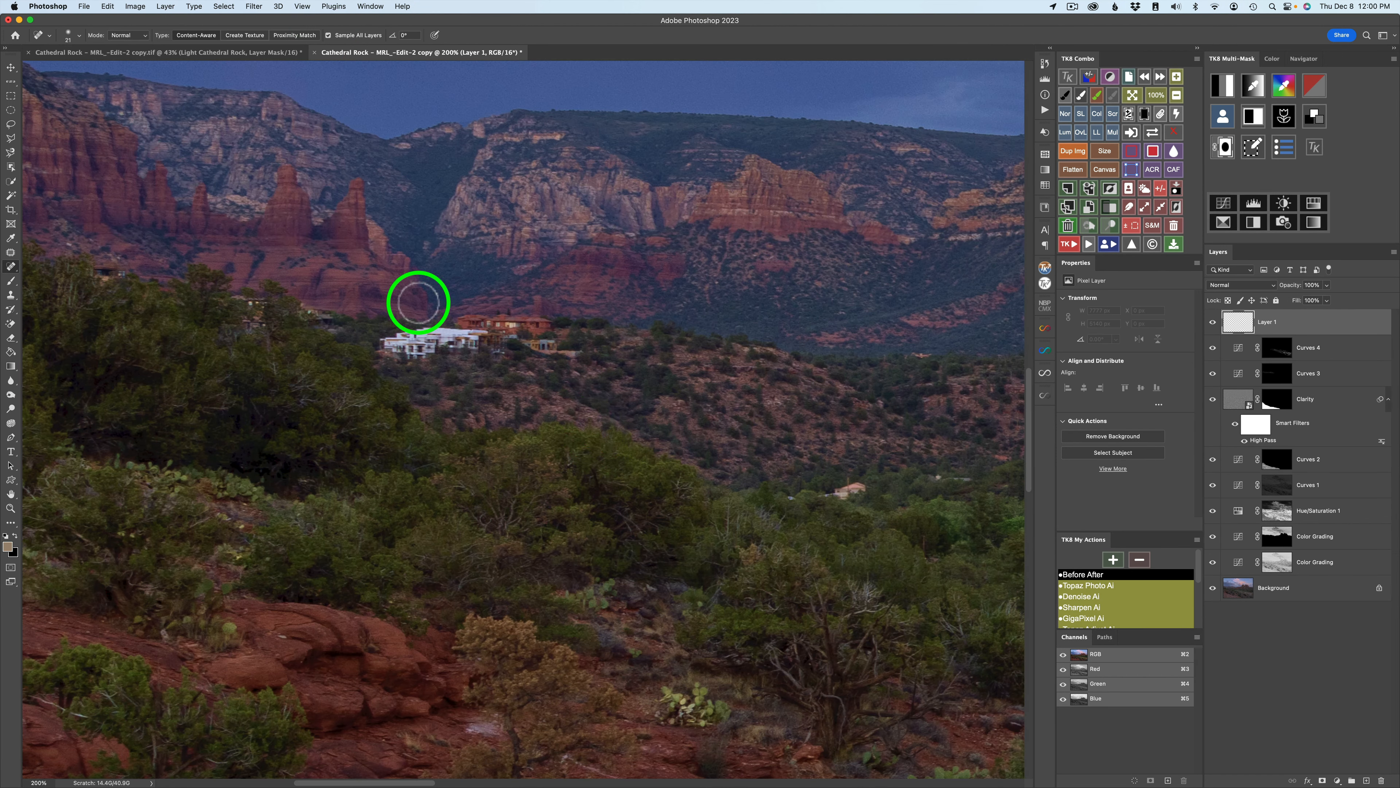
{"action": "mouse_move", "coordinate": [431, 326]}
{"action": "left_mouse_down"}
{"action": "mouse_move", "coordinate": [378, 338]}
{"action": "mouse_move", "coordinate": [371, 360]}
{"action": "mouse_move", "coordinate": [409, 353]}
{"action": "mouse_move", "coordinate": [383, 351]}
{"action": "mouse_move", "coordinate": [390, 334]}
{"action": "mouse_move", "coordinate": [445, 350]}
{"action": "mouse_move", "coordinate": [390, 367]}
{"action": "mouse_move", "coordinate": [437, 337]}
{"action": "mouse_move", "coordinate": [424, 334]}
{"action": "mouse_move", "coordinate": [490, 351]}
{"action": "mouse_move", "coordinate": [565, 337]}
{"action": "mouse_move", "coordinate": [494, 320]}
{"action": "mouse_move", "coordinate": [463, 322]}
{"action": "mouse_move", "coordinate": [479, 339]}
{"action": "mouse_move", "coordinate": [587, 352]}
{"action": "mouse_move", "coordinate": [545, 325]}
{"action": "mouse_move", "coordinate": [420, 326]}
{"action": "mouse_move", "coordinate": [446, 346]}
{"action": "mouse_move", "coordinate": [523, 346]}
{"action": "left_mouse_up"}
{"action": "mouse_move", "coordinate": [305, 308]}
{"action": "left_mouse_down"}
{"action": "mouse_move", "coordinate": [325, 365]}
{"action": "mouse_move", "coordinate": [297, 304]}
{"action": "mouse_move", "coordinate": [295, 356]}
{"action": "mouse_move", "coordinate": [304, 305]}
{"action": "mouse_move", "coordinate": [256, 311]}
{"action": "left_mouse_up"}
{"action": "left_click_drag", "start_coordinate": [122, 270], "coordinate": [104, 288]}
{"action": "left_click_drag", "start_coordinate": [859, 489], "coordinate": [787, 502]}
{"action": "mouse_move", "coordinate": [976, 478]}
{"action": "left_mouse_down"}
{"action": "mouse_move", "coordinate": [459, 556]}
{"action": "mouse_move", "coordinate": [494, 538]}
{"action": "mouse_move", "coordinate": [491, 463]}
{"action": "mouse_move", "coordinate": [814, 370]}
{"action": "mouse_move", "coordinate": [469, 485]}
{"action": "mouse_move", "coordinate": [743, 476]}
{"action": "mouse_move", "coordinate": [741, 238]}
{"action": "left_mouse_up"}
Step: Heal away the leaning pole and the blue sign at the start of the dirt road on the same layer
{"action": "left_click_drag", "start_coordinate": [604, 215], "coordinate": [666, 388]}
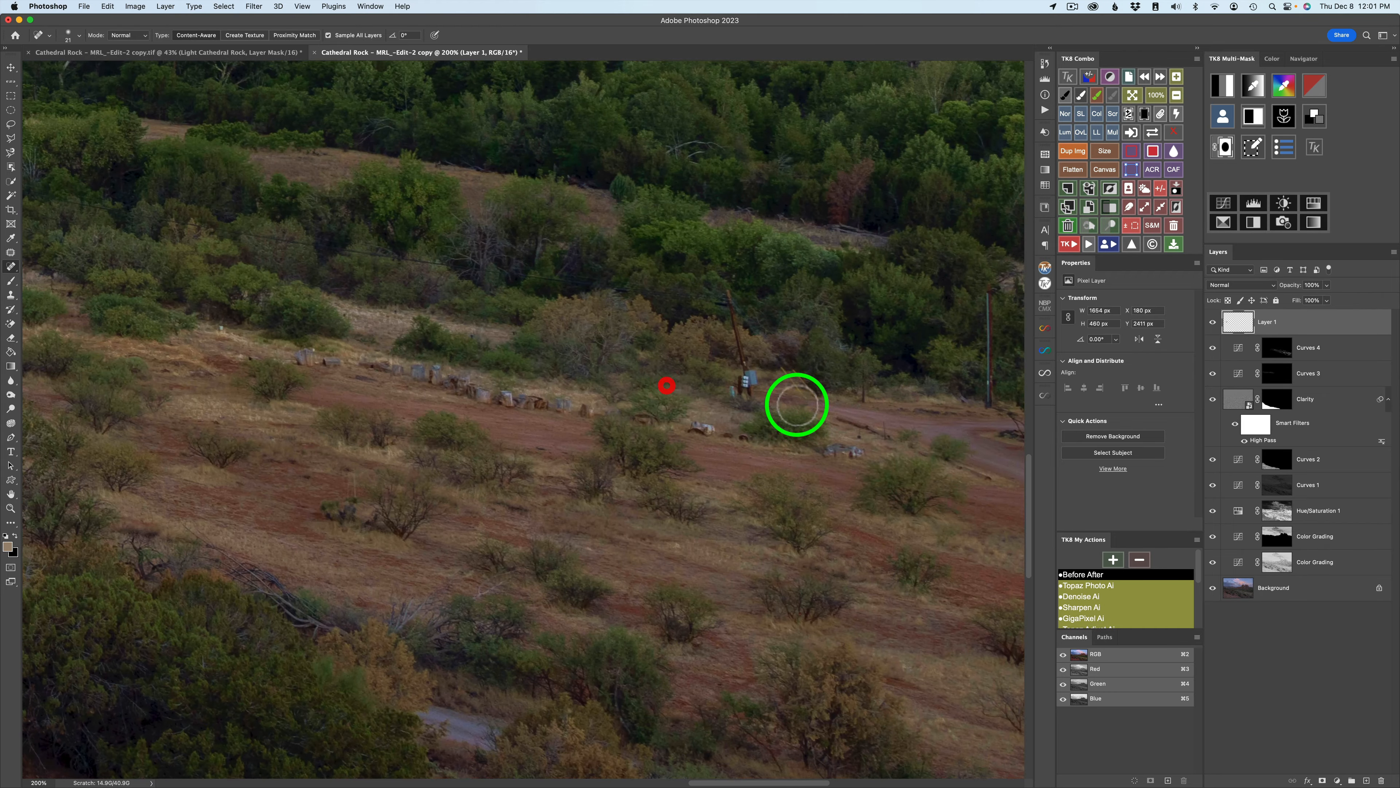
{"action": "mouse_move", "coordinate": [750, 378]}
{"action": "left_mouse_down"}
{"action": "mouse_move", "coordinate": [735, 315]}
{"action": "mouse_move", "coordinate": [734, 374]}
{"action": "mouse_move", "coordinate": [807, 398]}
{"action": "left_mouse_up"}
{"action": "left_click_drag", "start_coordinate": [792, 369], "coordinate": [813, 400]}
{"action": "left_click_drag", "start_coordinate": [746, 317], "coordinate": [769, 356]}
{"action": "left_click", "coordinate": [789, 370]}
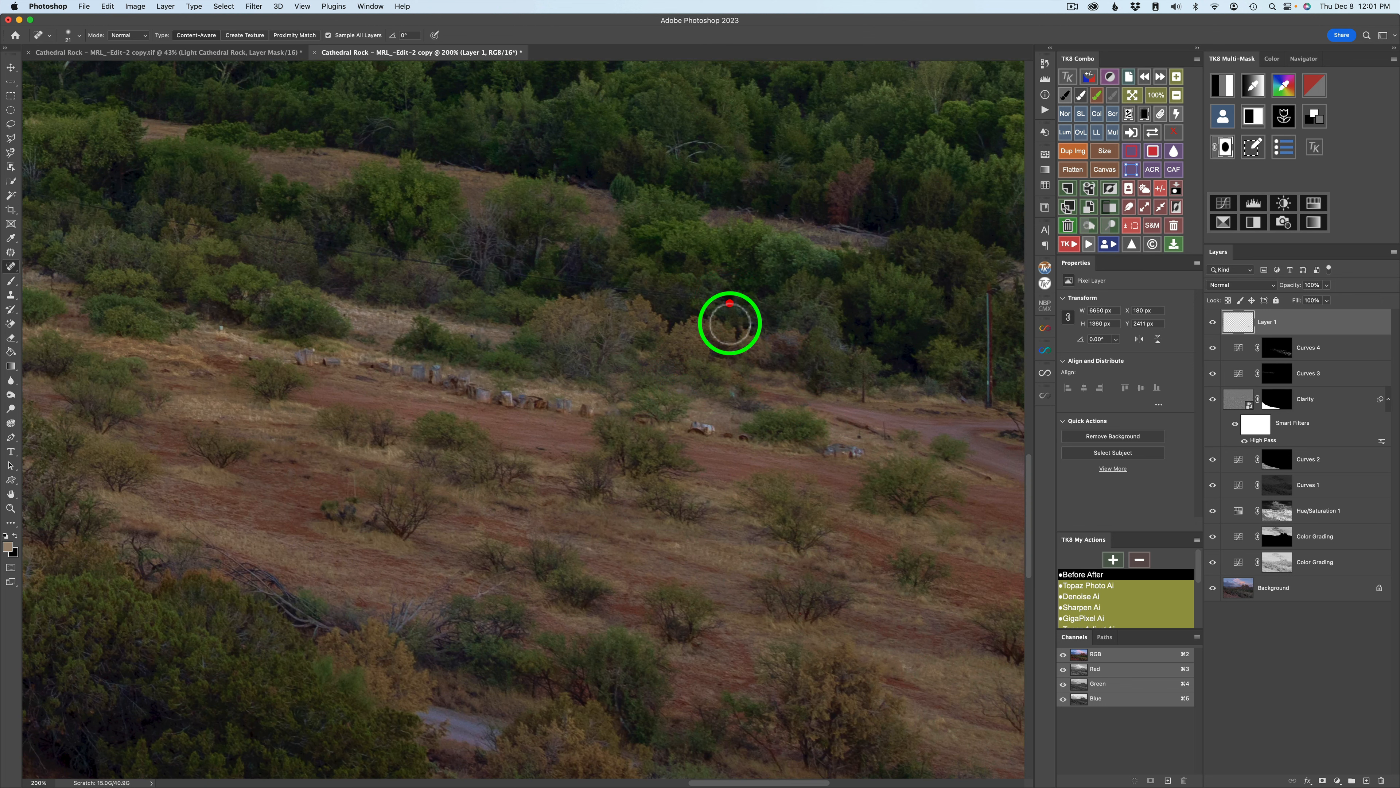
Step: Remove the tall utility pole and the remaining distractions around the dirt road and parking area with the Spot Healing Brush
{"action": "left_click_drag", "start_coordinate": [844, 536], "coordinate": [447, 525]}
{"action": "mouse_move", "coordinate": [823, 348]}
{"action": "left_mouse_down"}
{"action": "mouse_move", "coordinate": [788, 365]}
{"action": "mouse_move", "coordinate": [878, 363]}
{"action": "mouse_move", "coordinate": [822, 397]}
{"action": "mouse_move", "coordinate": [917, 371]}
{"action": "mouse_move", "coordinate": [844, 416]}
{"action": "mouse_move", "coordinate": [891, 397]}
{"action": "mouse_move", "coordinate": [834, 382]}
{"action": "mouse_move", "coordinate": [951, 396]}
{"action": "mouse_move", "coordinate": [909, 385]}
{"action": "left_mouse_up"}
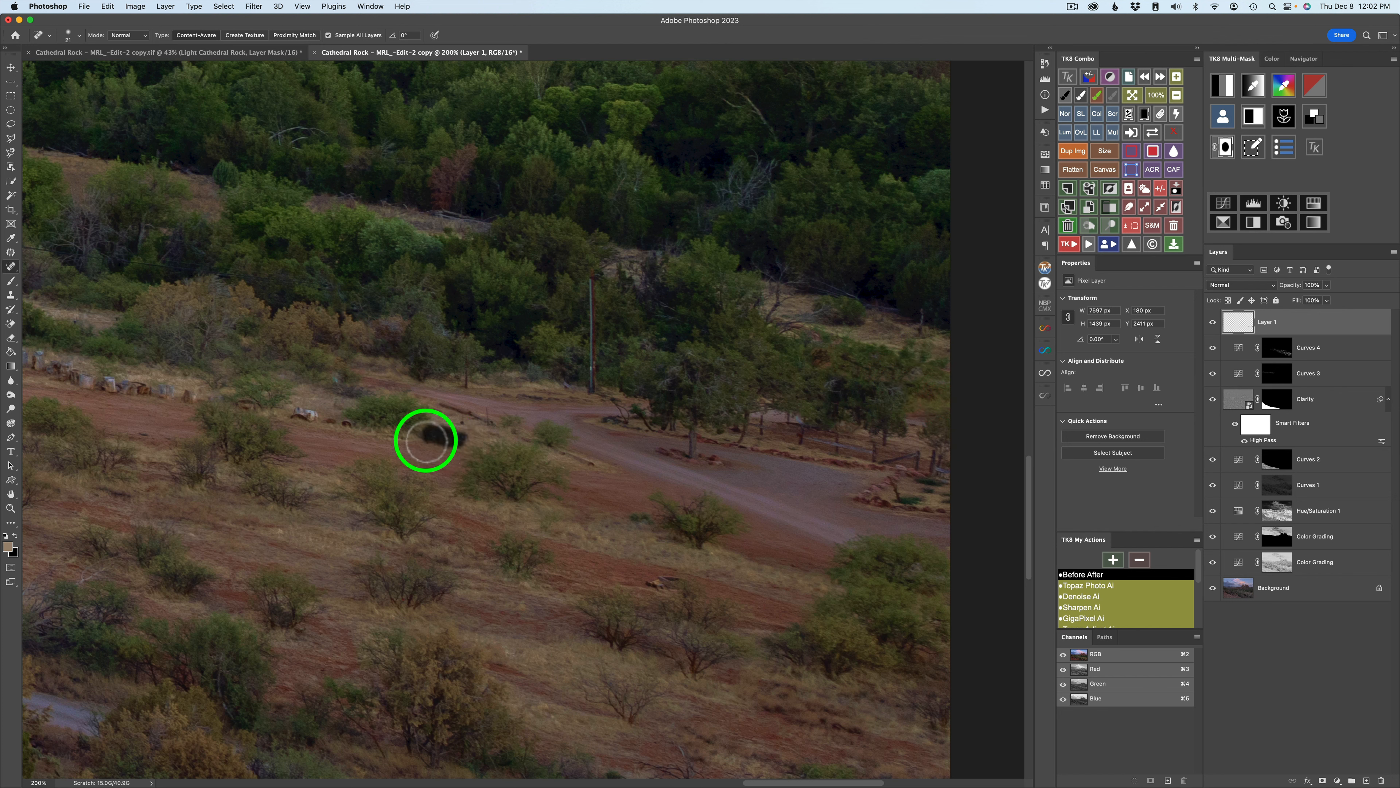
{"action": "mouse_move", "coordinate": [591, 274]}
{"action": "left_mouse_down"}
{"action": "mouse_move", "coordinate": [594, 382]}
{"action": "mouse_move", "coordinate": [591, 331]}
{"action": "mouse_move", "coordinate": [915, 319]}
{"action": "left_mouse_up"}
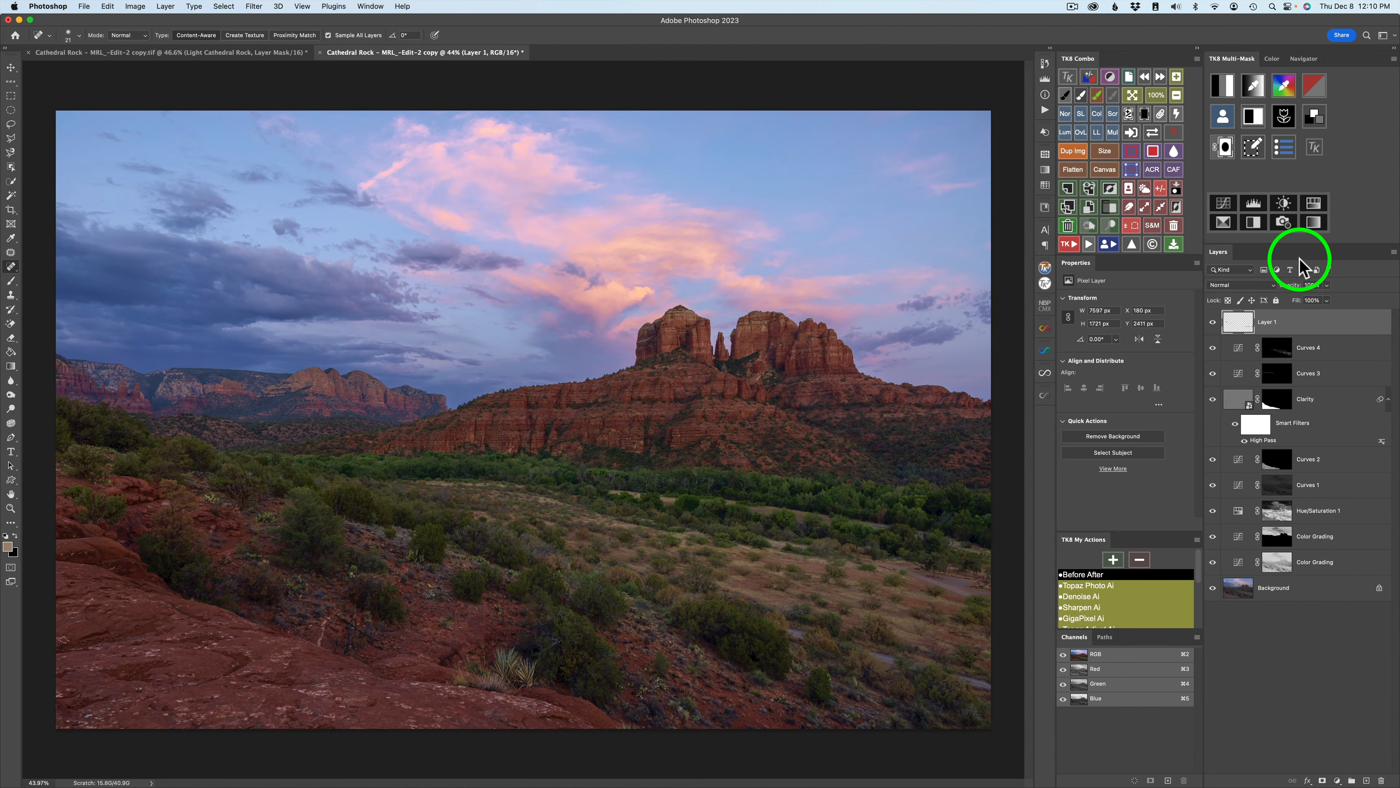
Step: Check the healing layer's effect, and compare the photo with and without all edits using the Before After action
{"action": "left_click", "coordinate": [1212, 323]}
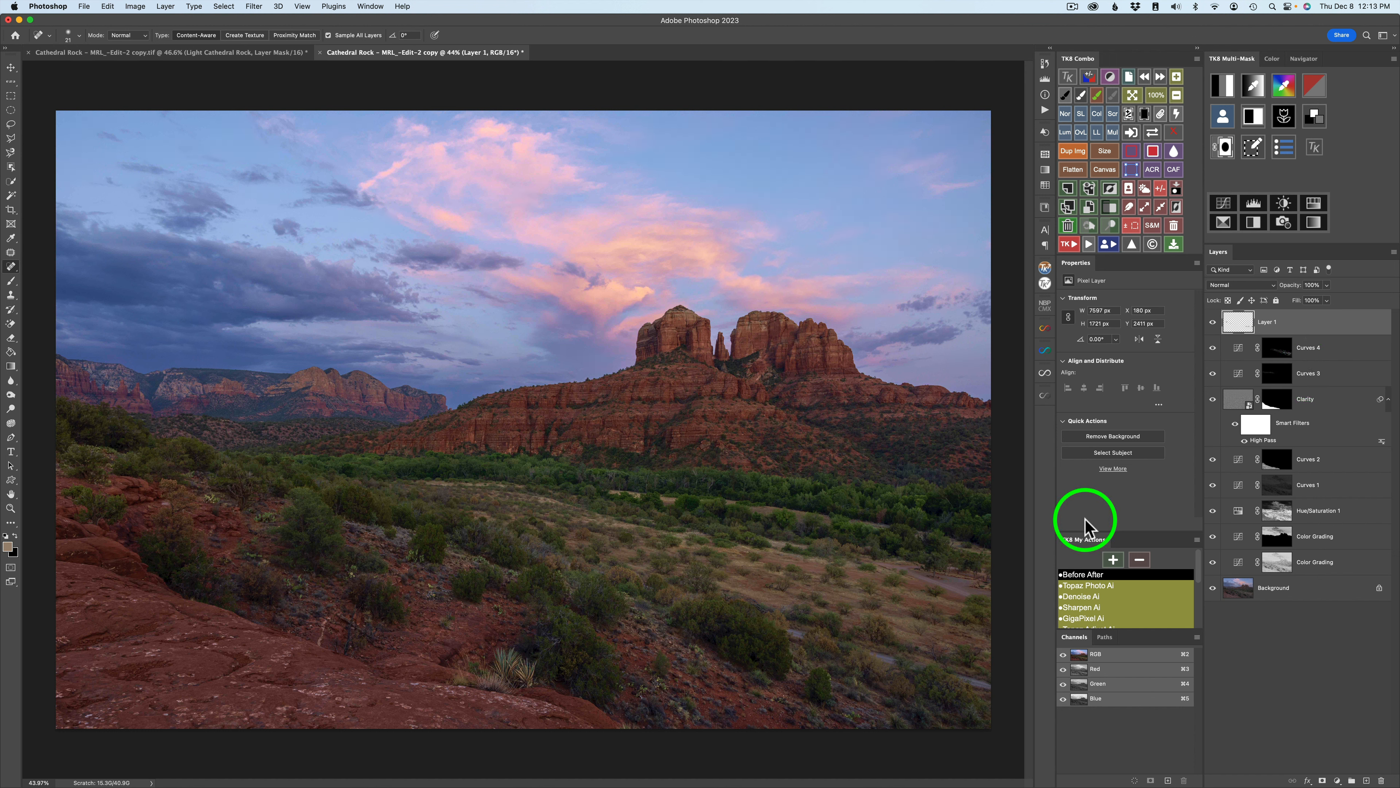
{"action": "left_click", "coordinate": [1088, 577]}
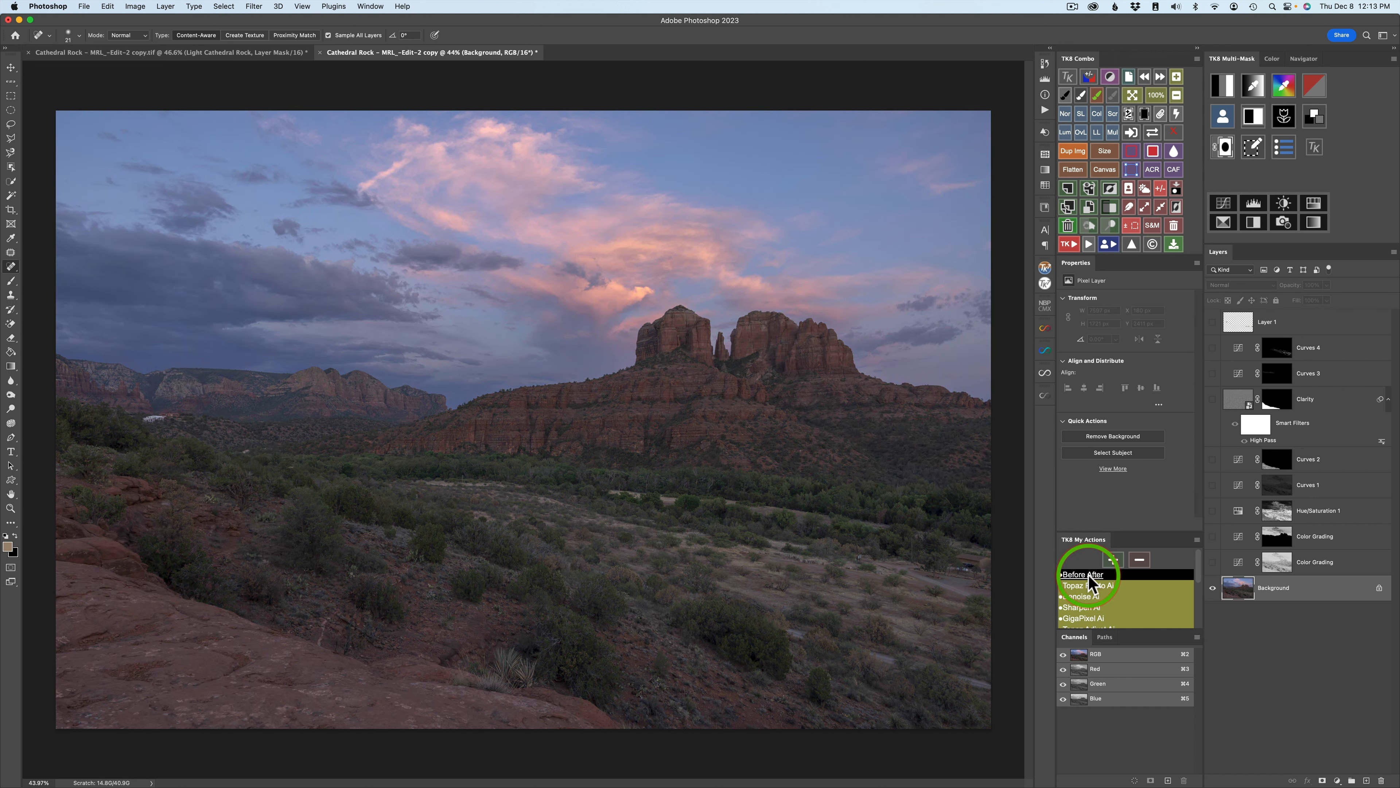
{"action": "left_click", "coordinate": [1089, 576]}
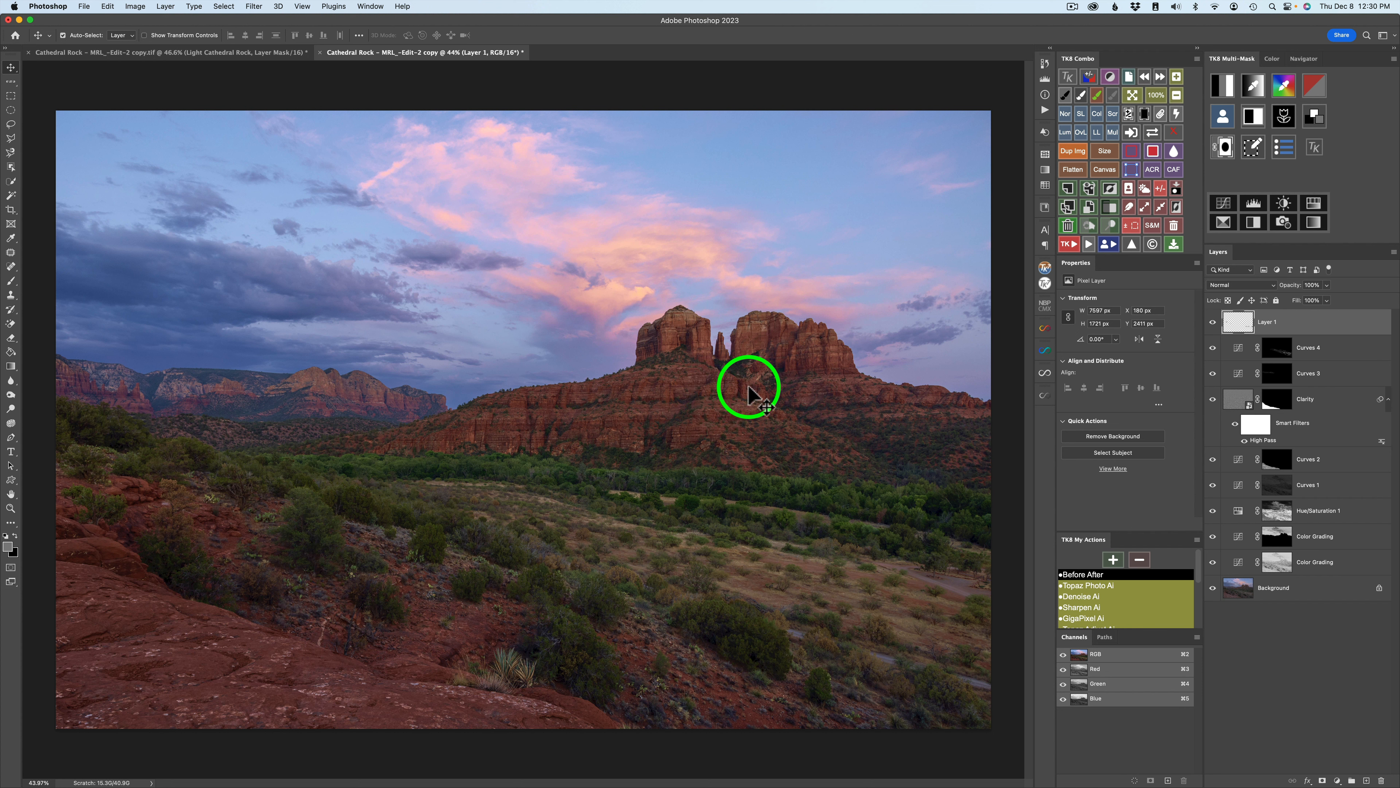
Step: Add a Curves layer with a black mask above the healing layer and set its blend mode to Screen
{"action": "left_click", "coordinate": [1226, 203]}
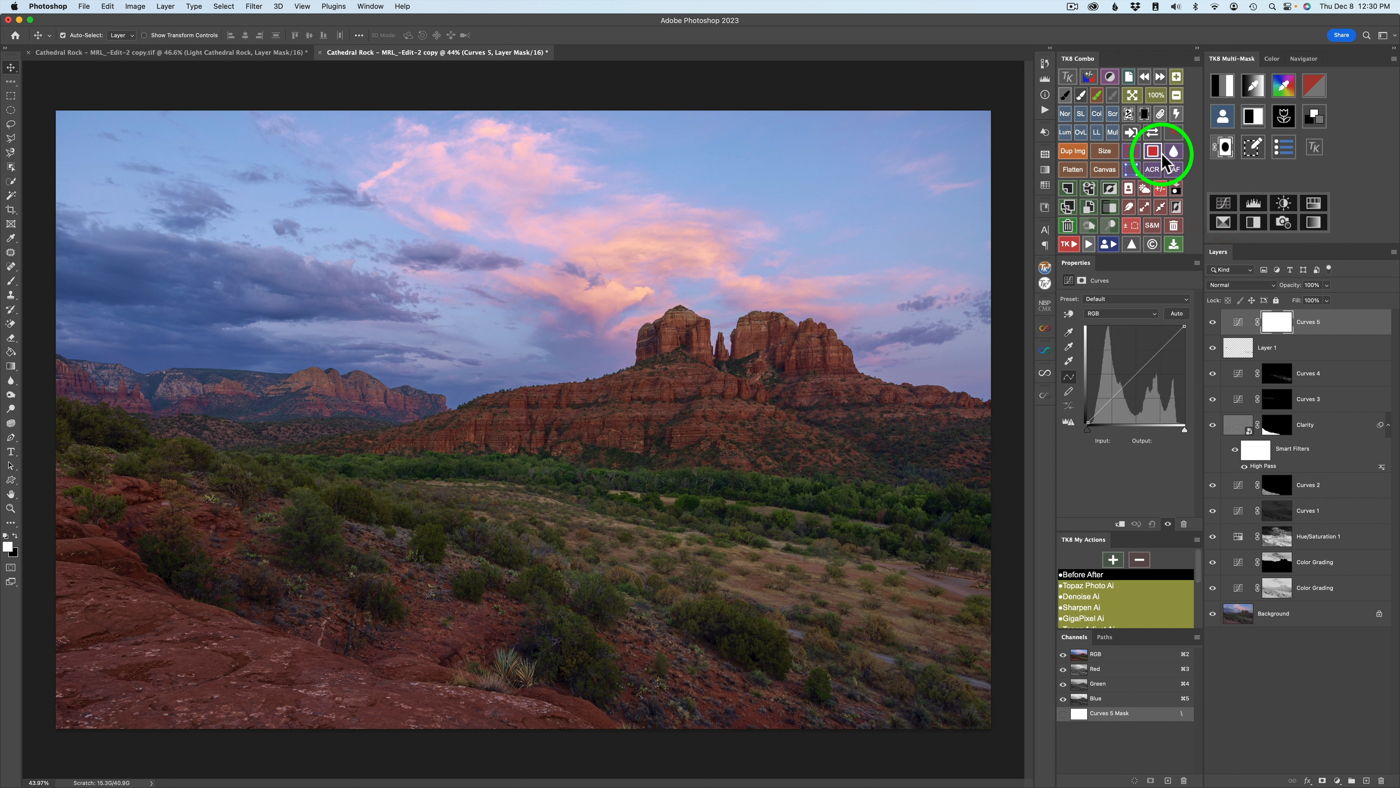
{"action": "left_click", "coordinate": [1147, 114]}
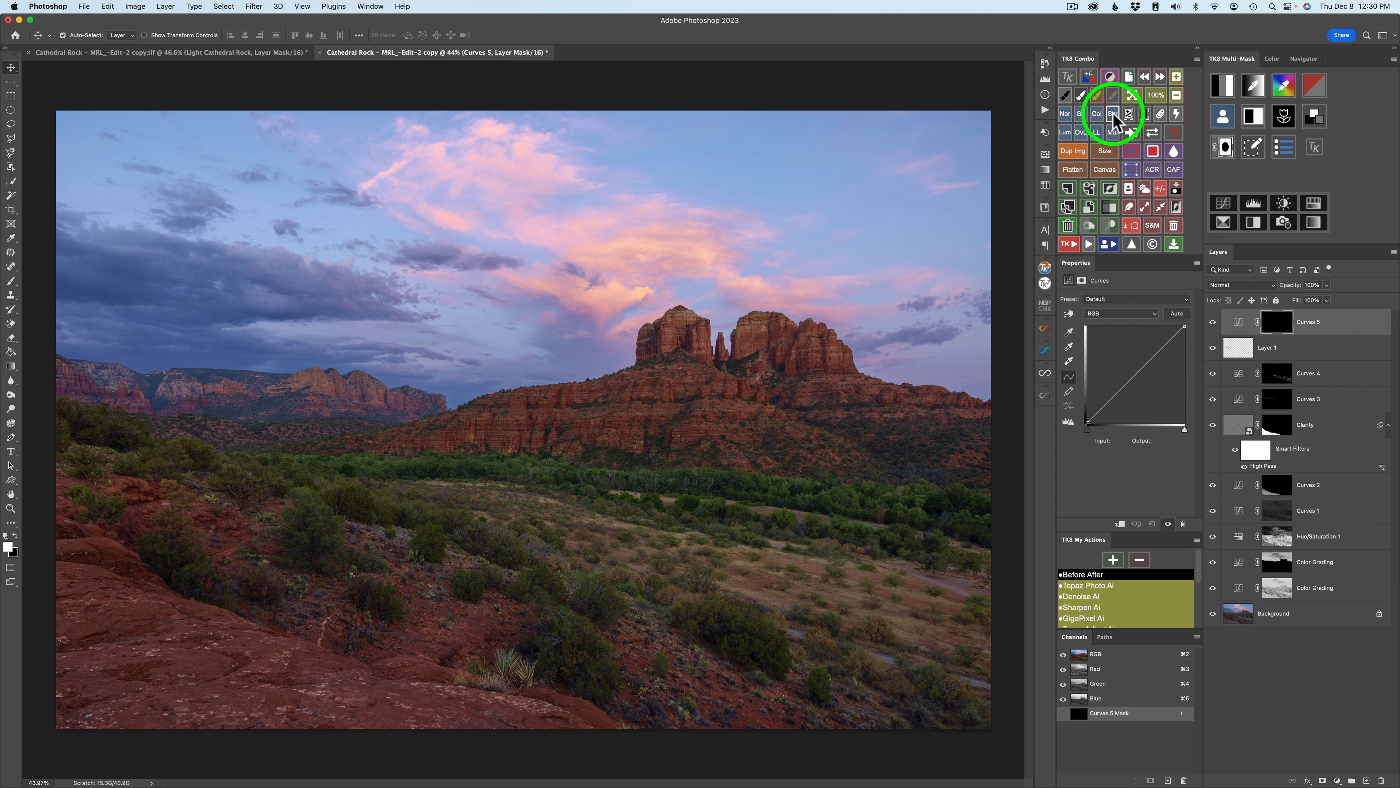
{"action": "left_click", "coordinate": [1113, 114]}
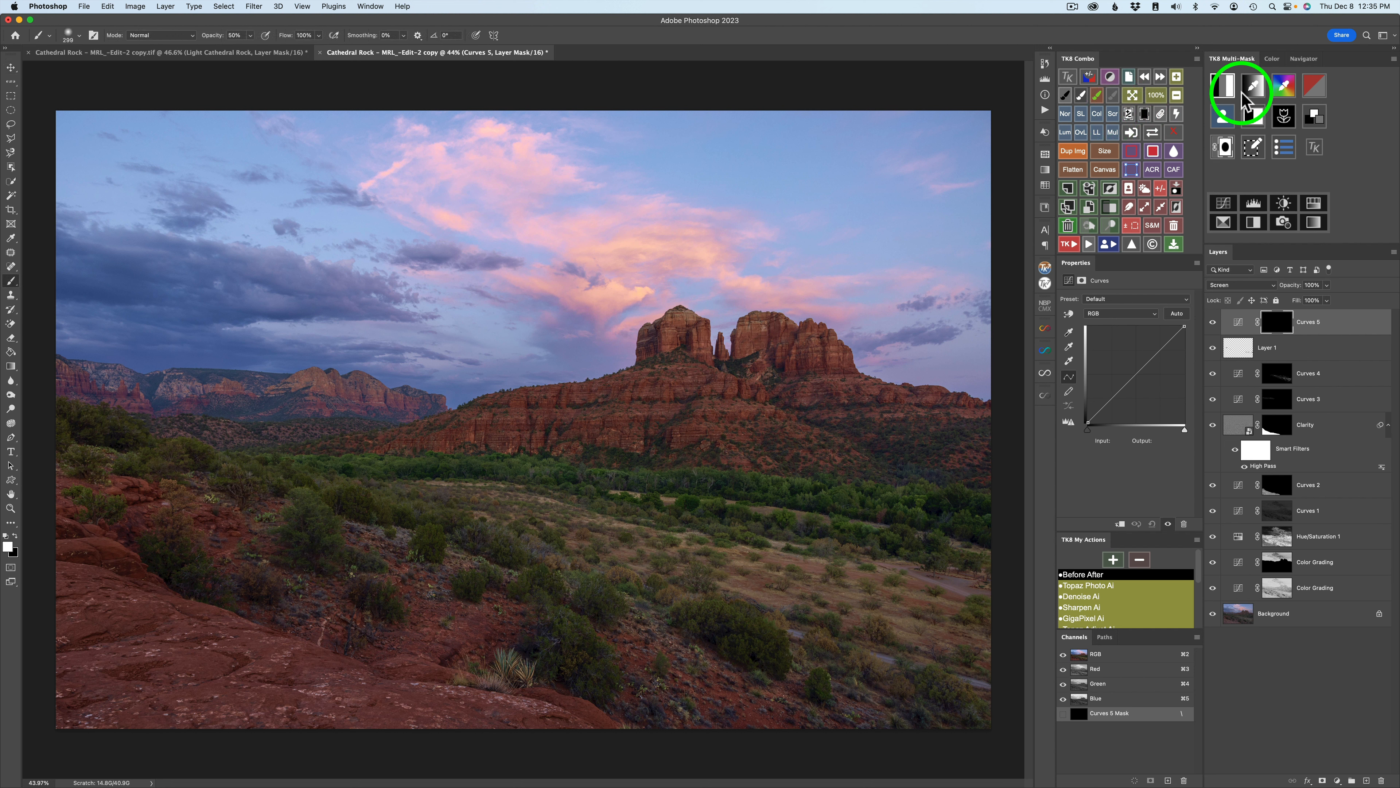
Step: Create a luminosity mask sampled from the red cliff face of Cathedral Rock's summit
{"action": "left_click", "coordinate": [1260, 92]}
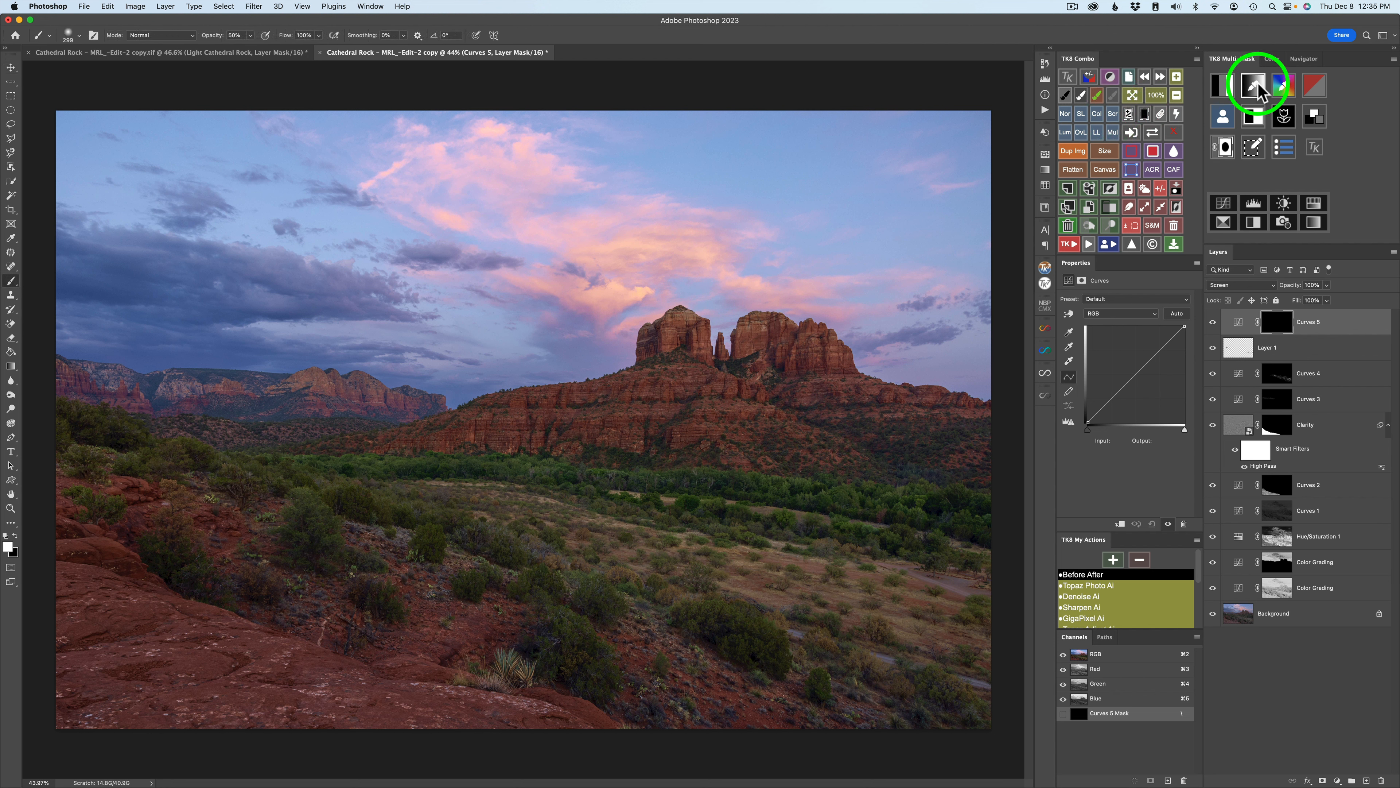
{"action": "left_click", "coordinate": [1257, 84]}
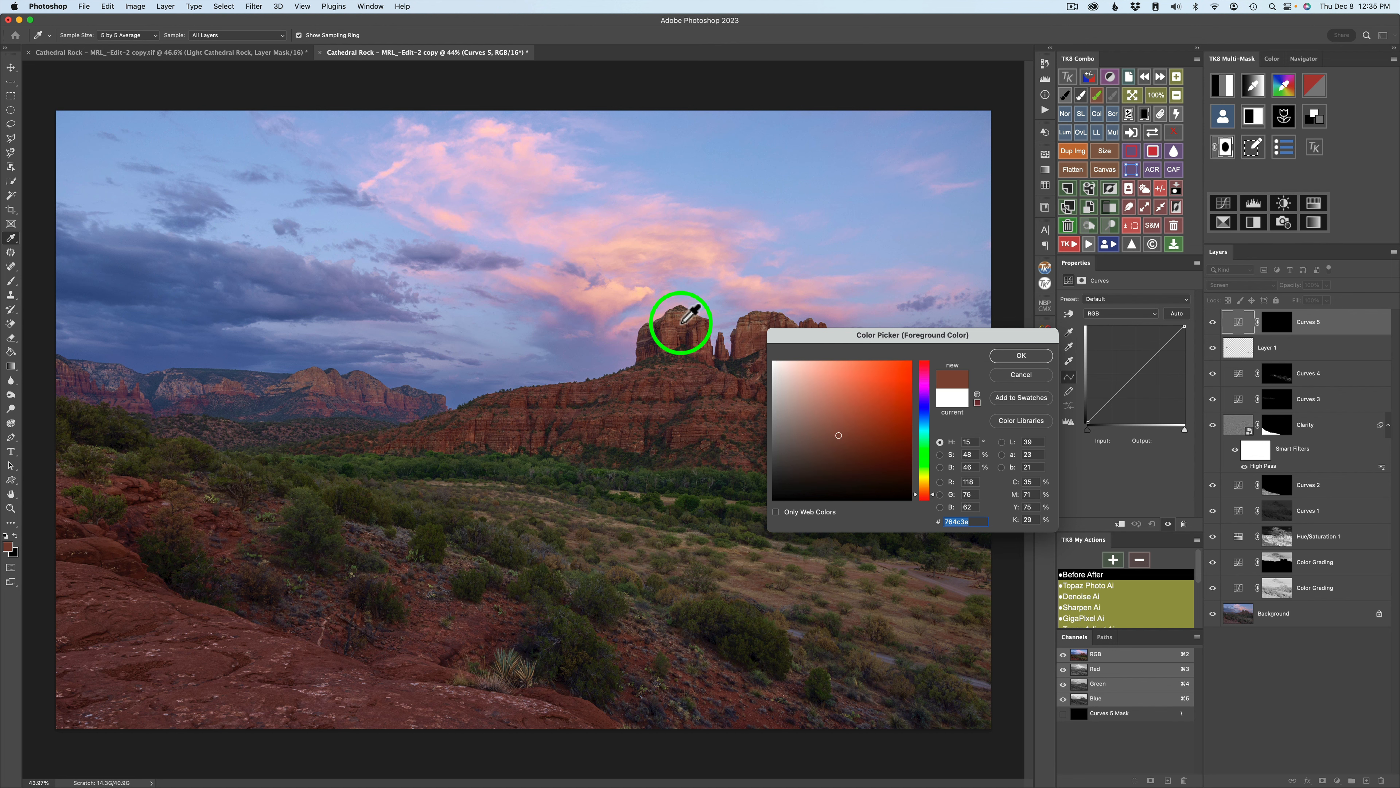
{"action": "left_click", "coordinate": [682, 323]}
{"action": "left_click", "coordinate": [1010, 355]}
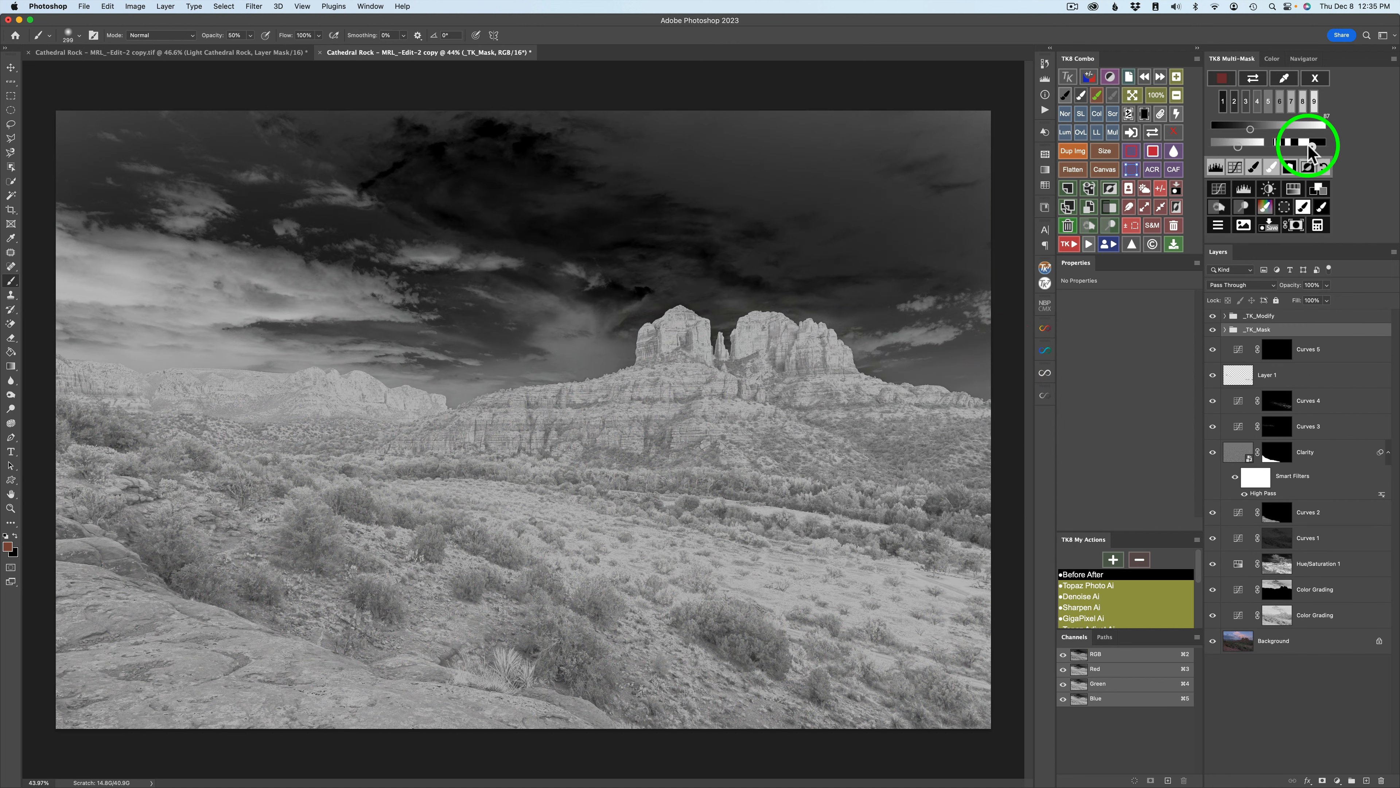
Step: Narrow the luminosity mask's tonal range until most of the sky is black, and brighten its light tones
{"action": "left_click", "coordinate": [1305, 143]}
{"action": "left_click", "coordinate": [1293, 143]}
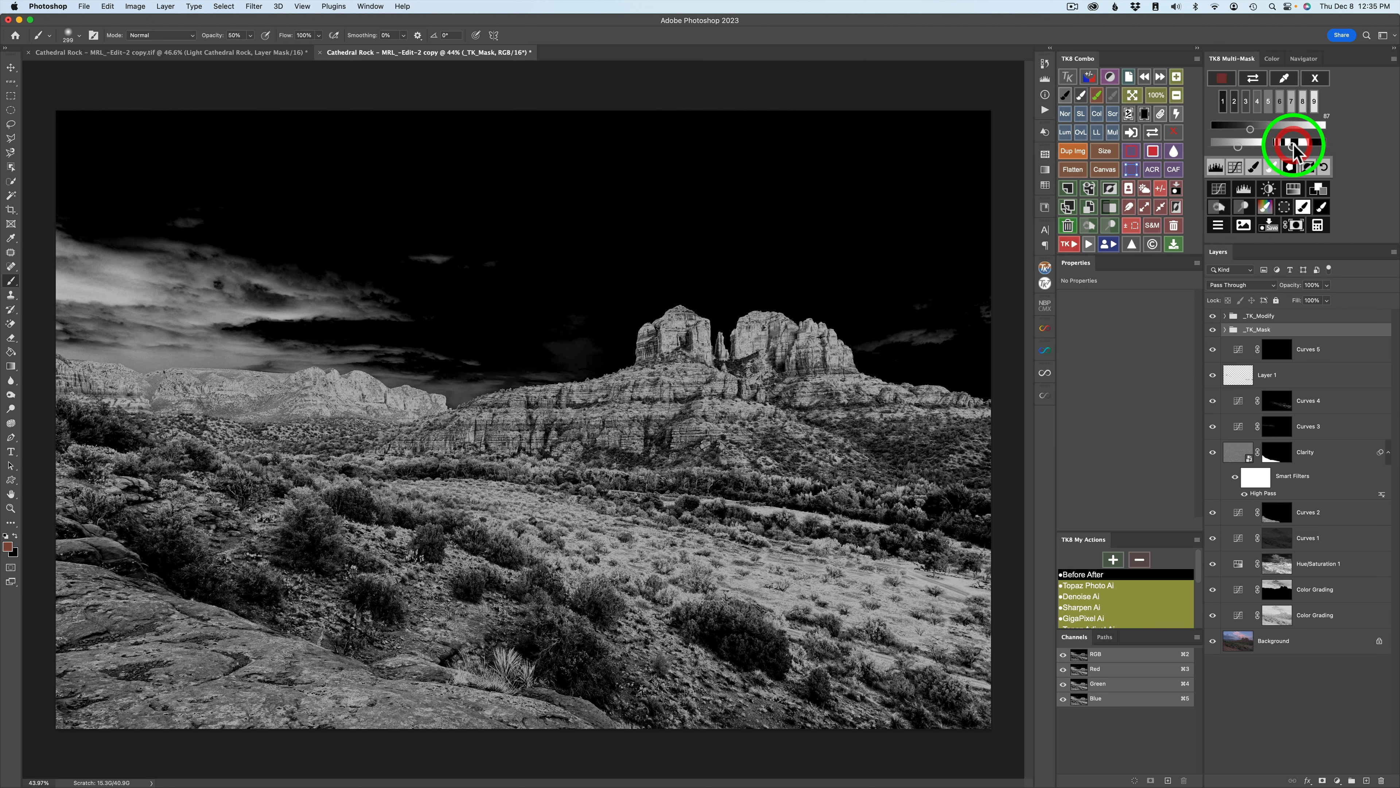
{"action": "left_click", "coordinate": [1285, 143]}
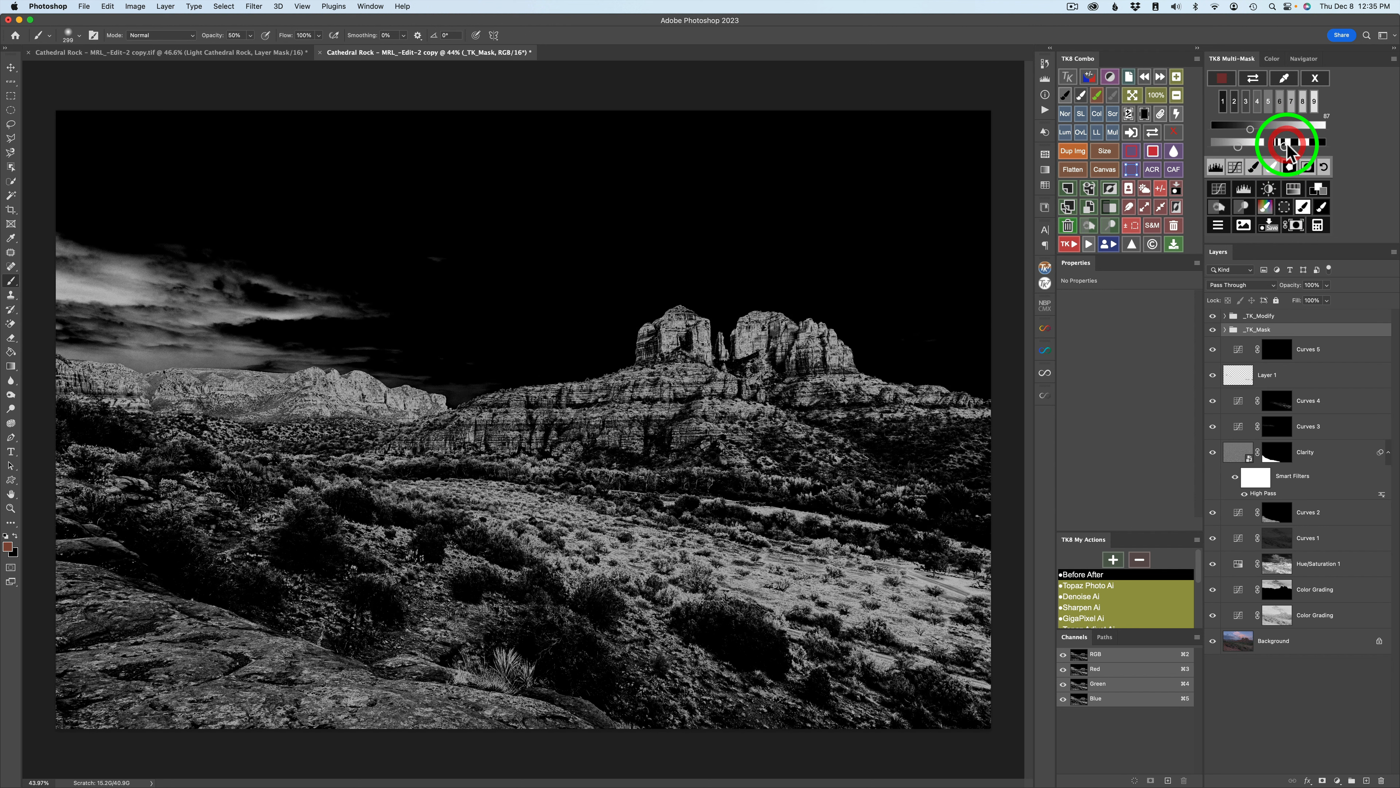
{"action": "left_click", "coordinate": [1248, 147]}
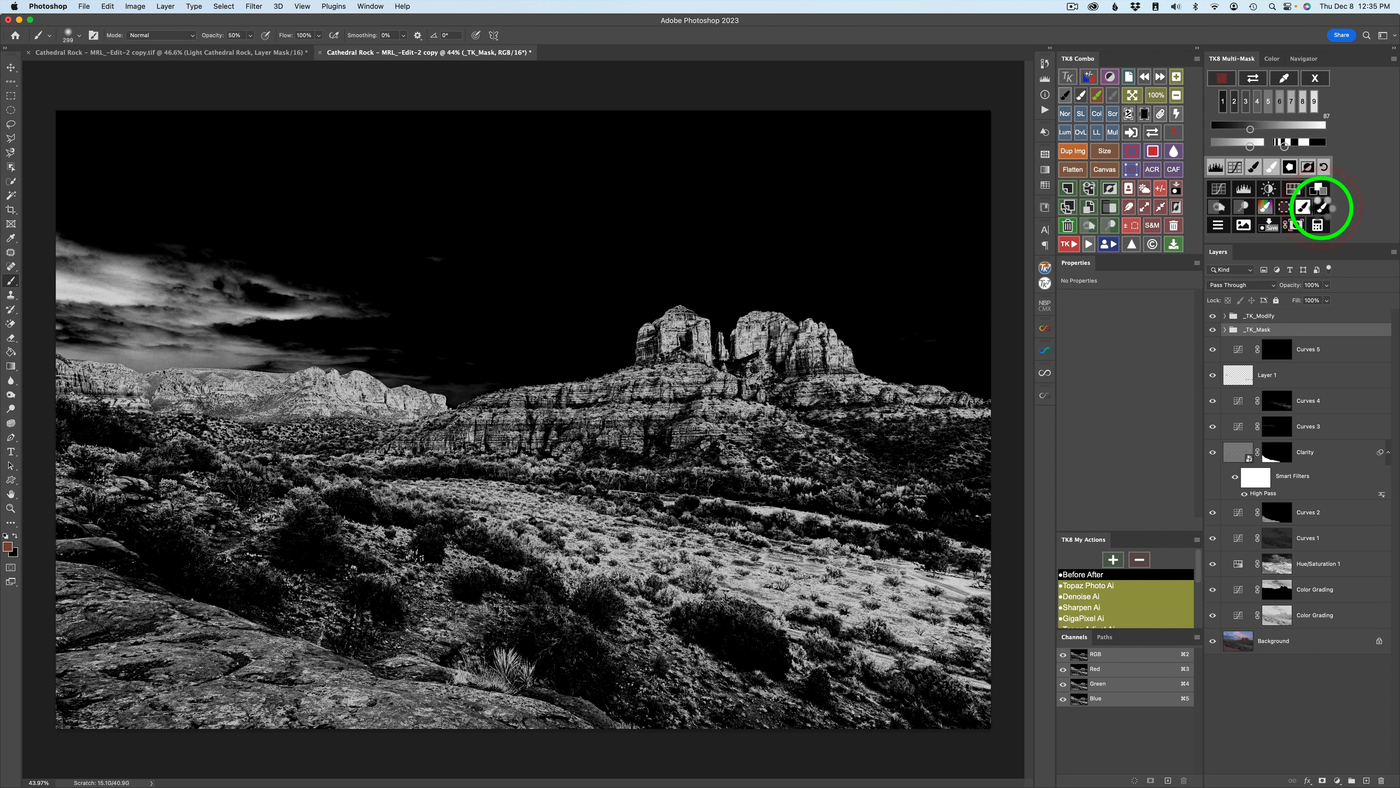
Step: Paint white at 50% opacity through the luminosity mask over Cathedral Rock and its slopes on the Curves 5 mask
{"action": "left_click", "coordinate": [1323, 208]}
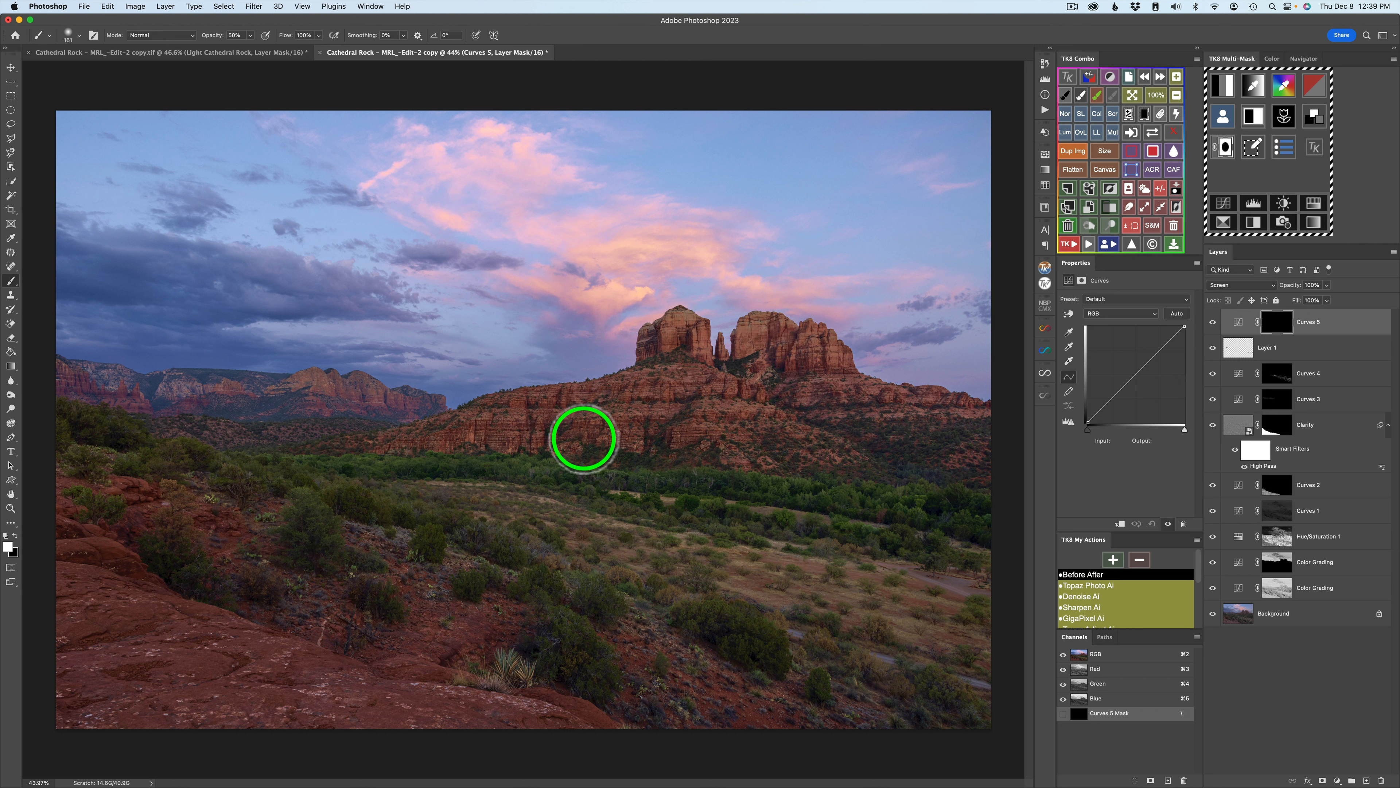
{"action": "left_click_drag", "start_coordinate": [960, 462], "coordinate": [972, 487]}
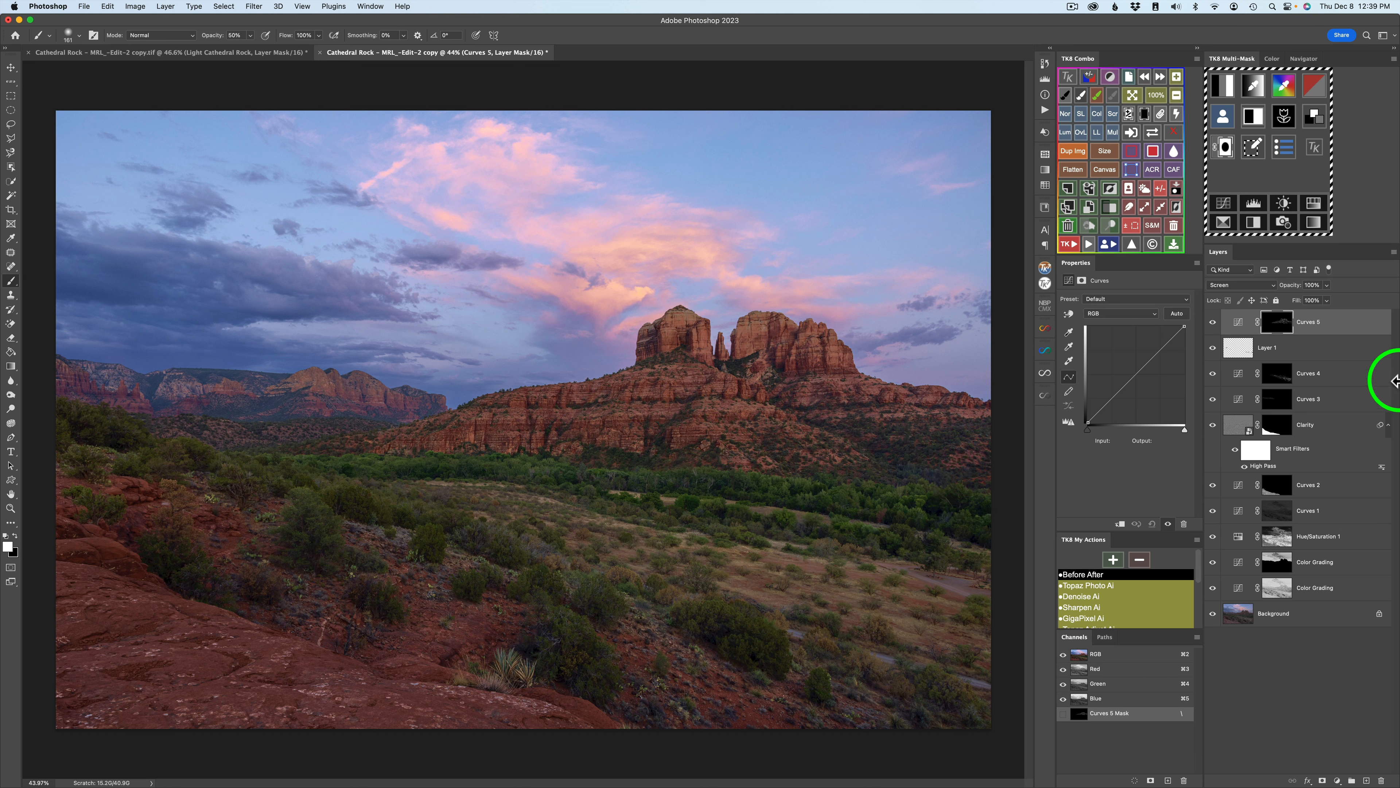
Step: Compare the rock with and without Curves 5, lower that layer's opacity to 50% and clear the luminosity selection
{"action": "left_click", "coordinate": [1213, 323]}
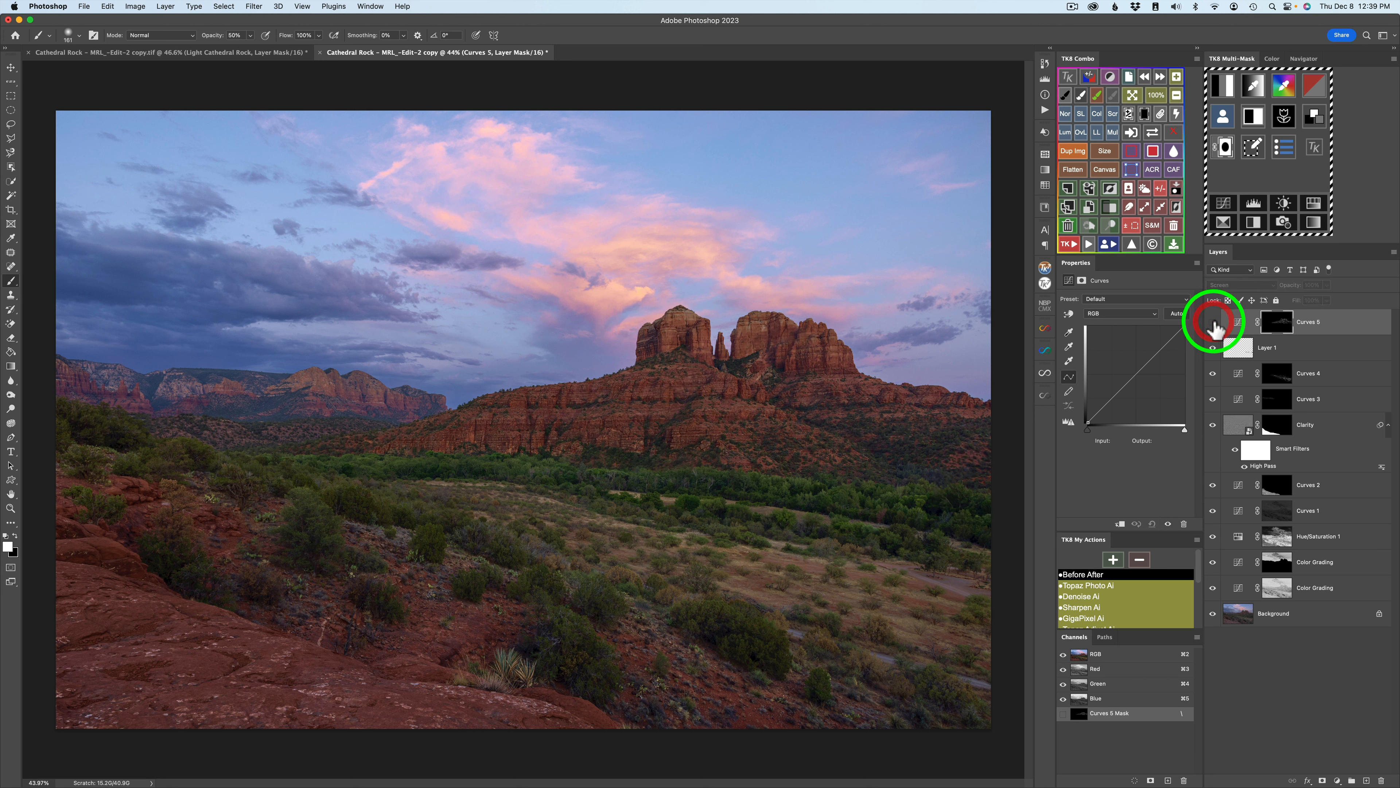
{"action": "left_click", "coordinate": [1213, 324]}
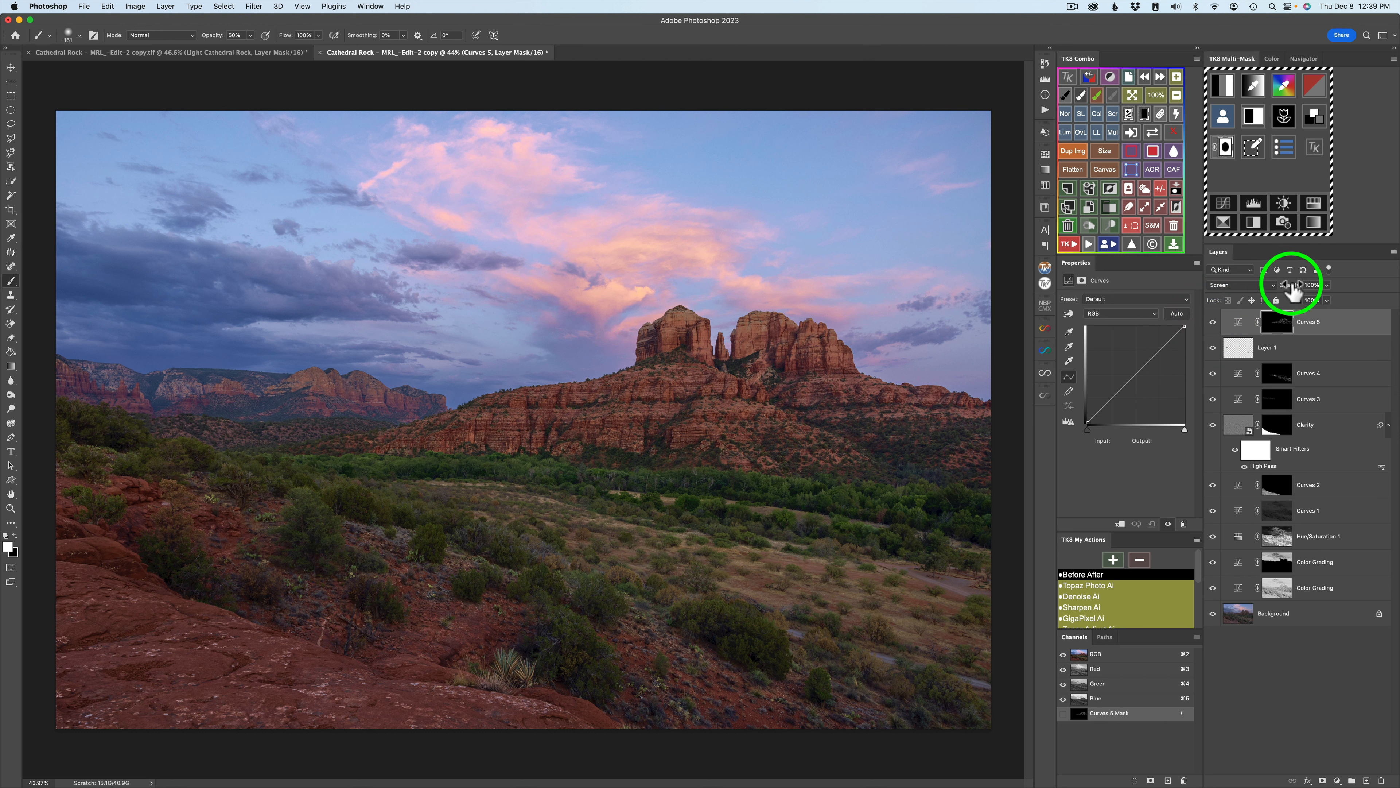
{"action": "left_click_drag", "start_coordinate": [1293, 291], "coordinate": [1277, 290]}
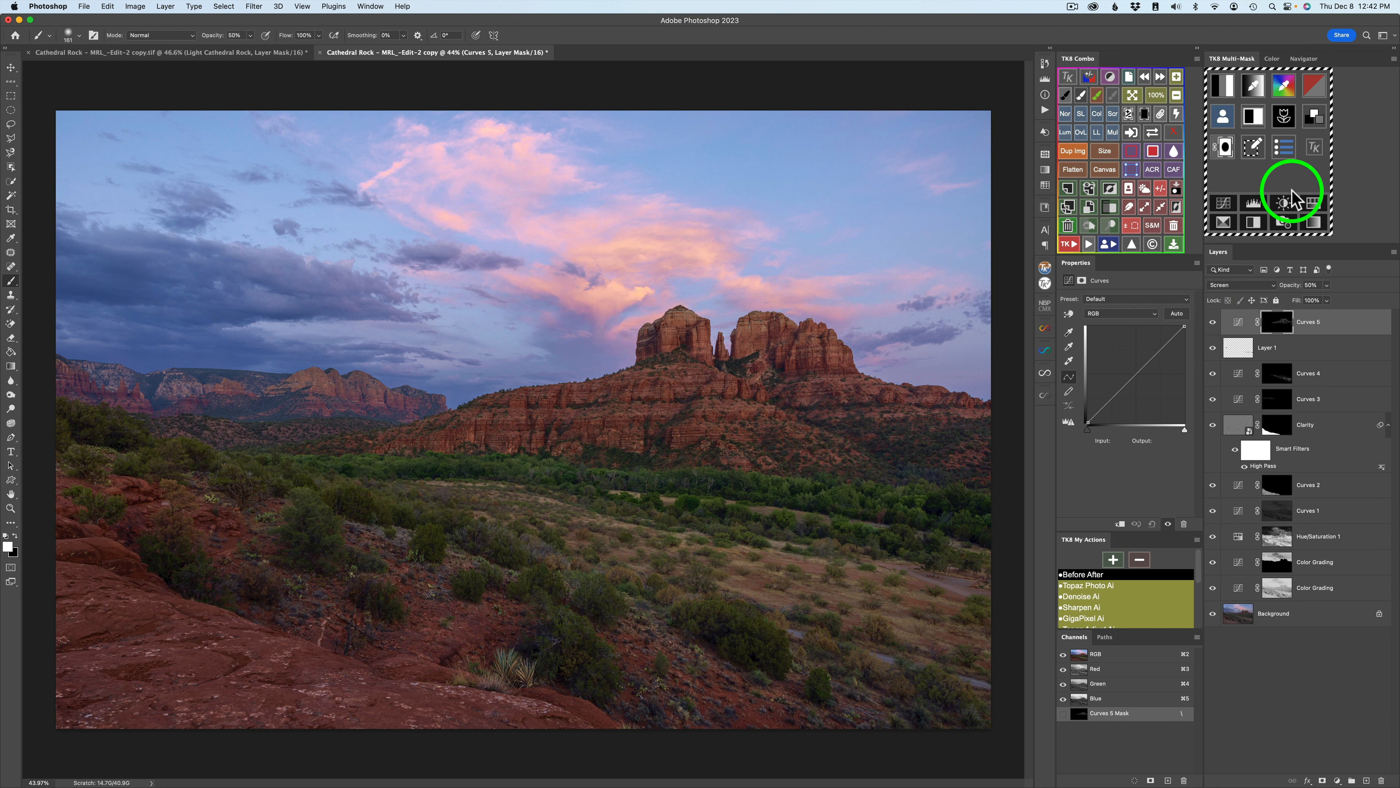
{"action": "left_click", "coordinate": [1161, 190]}
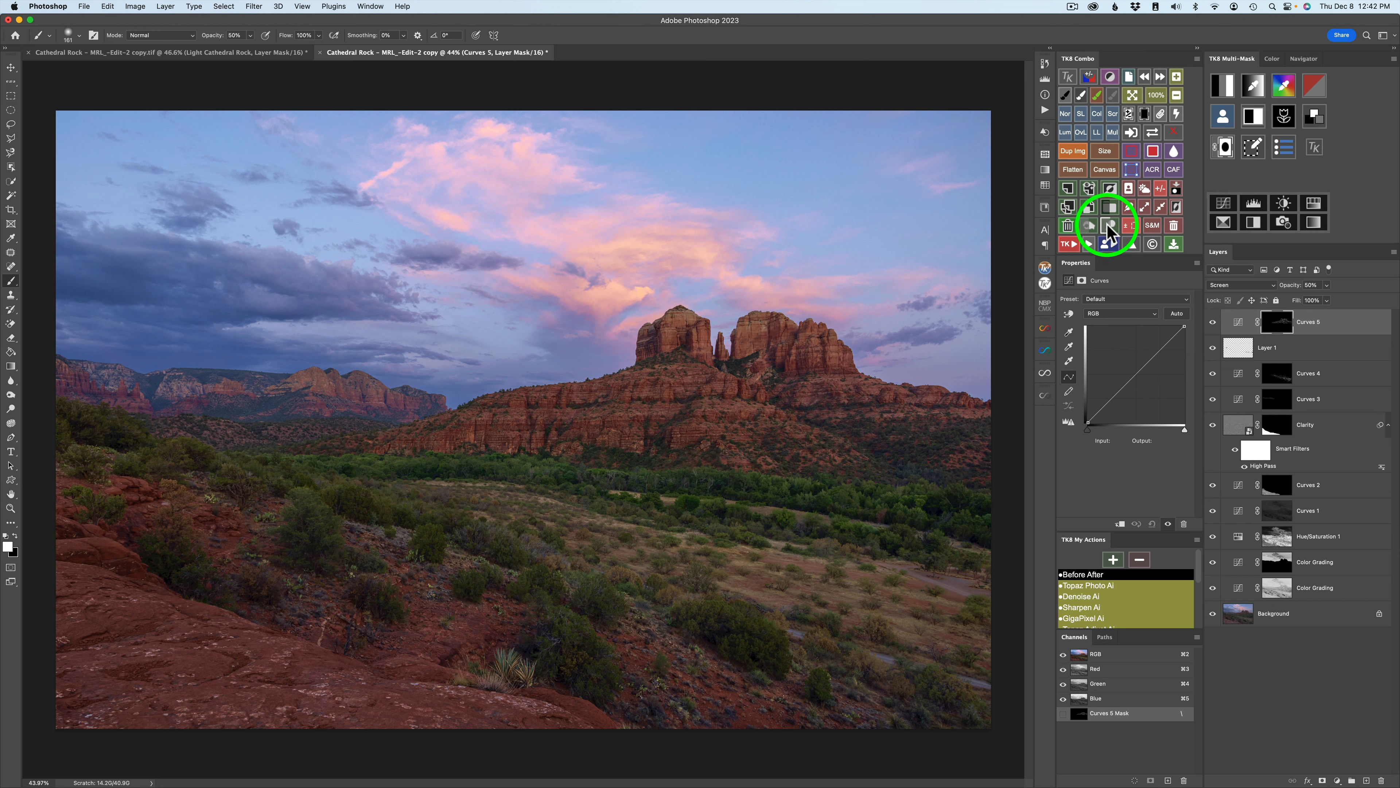
Step: Add a Dodge (white paint) layer in Overlay mode and paint white at 10% opacity over Cathedral Rock's summit spires
{"action": "left_click", "coordinate": [1109, 226]}
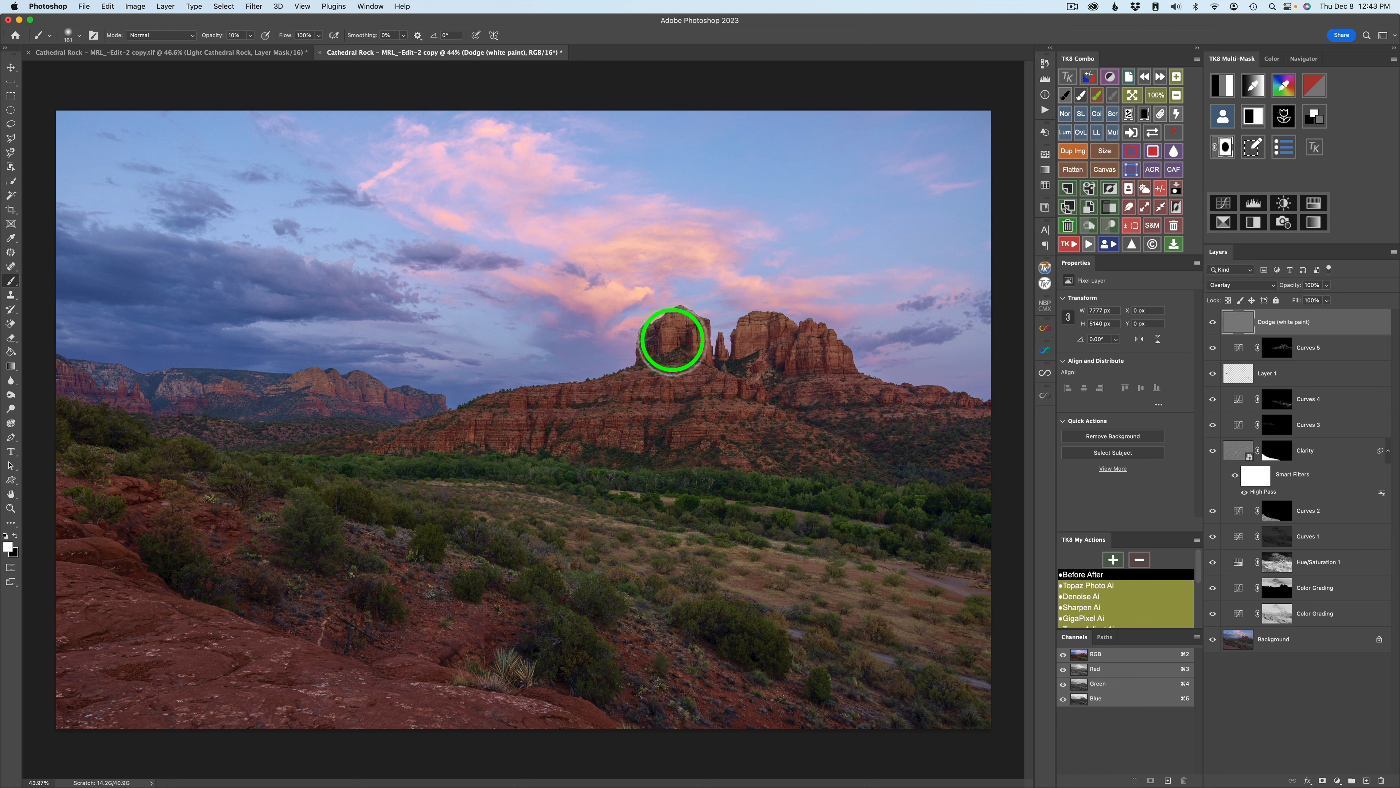
{"action": "left_click_drag", "start_coordinate": [687, 326], "coordinate": [675, 328]}
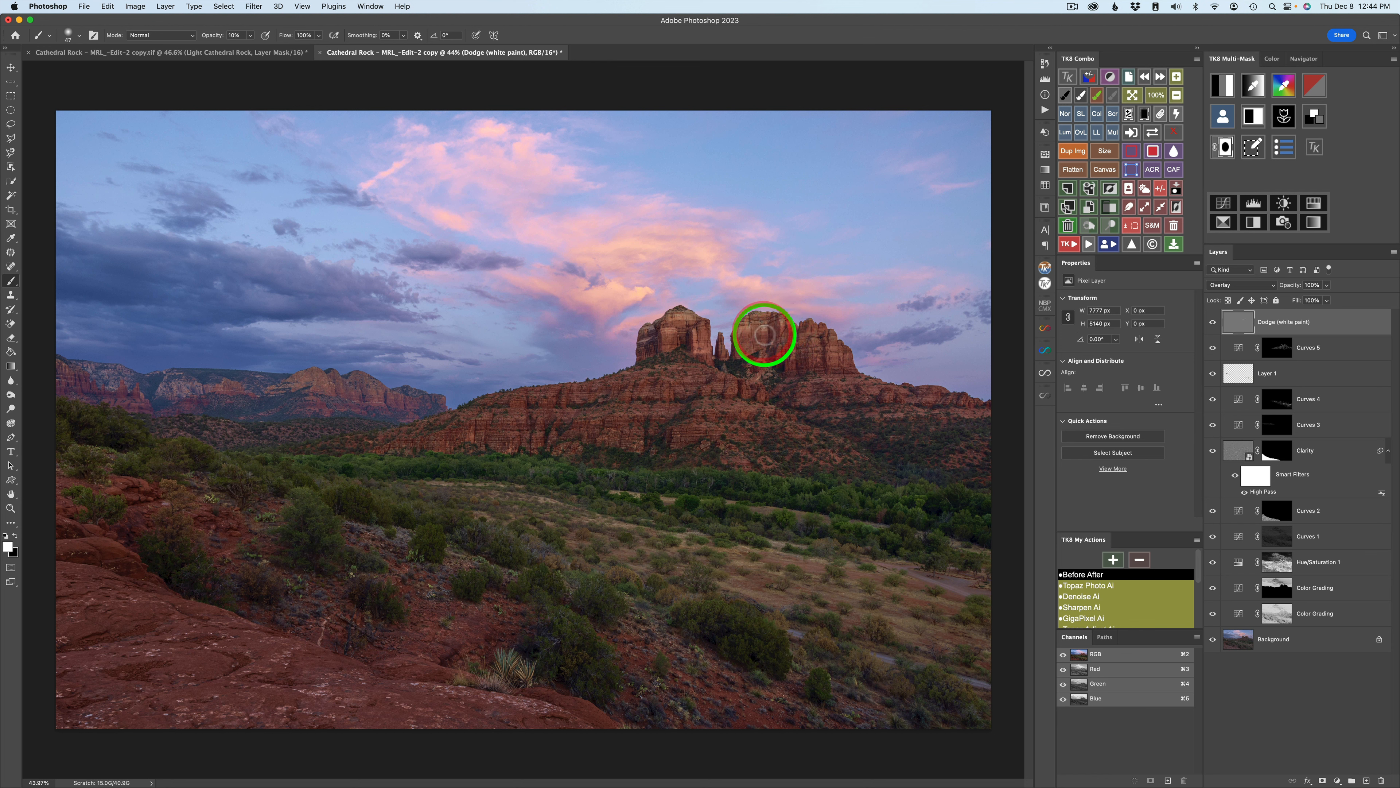
{"action": "left_click", "coordinate": [756, 329]}
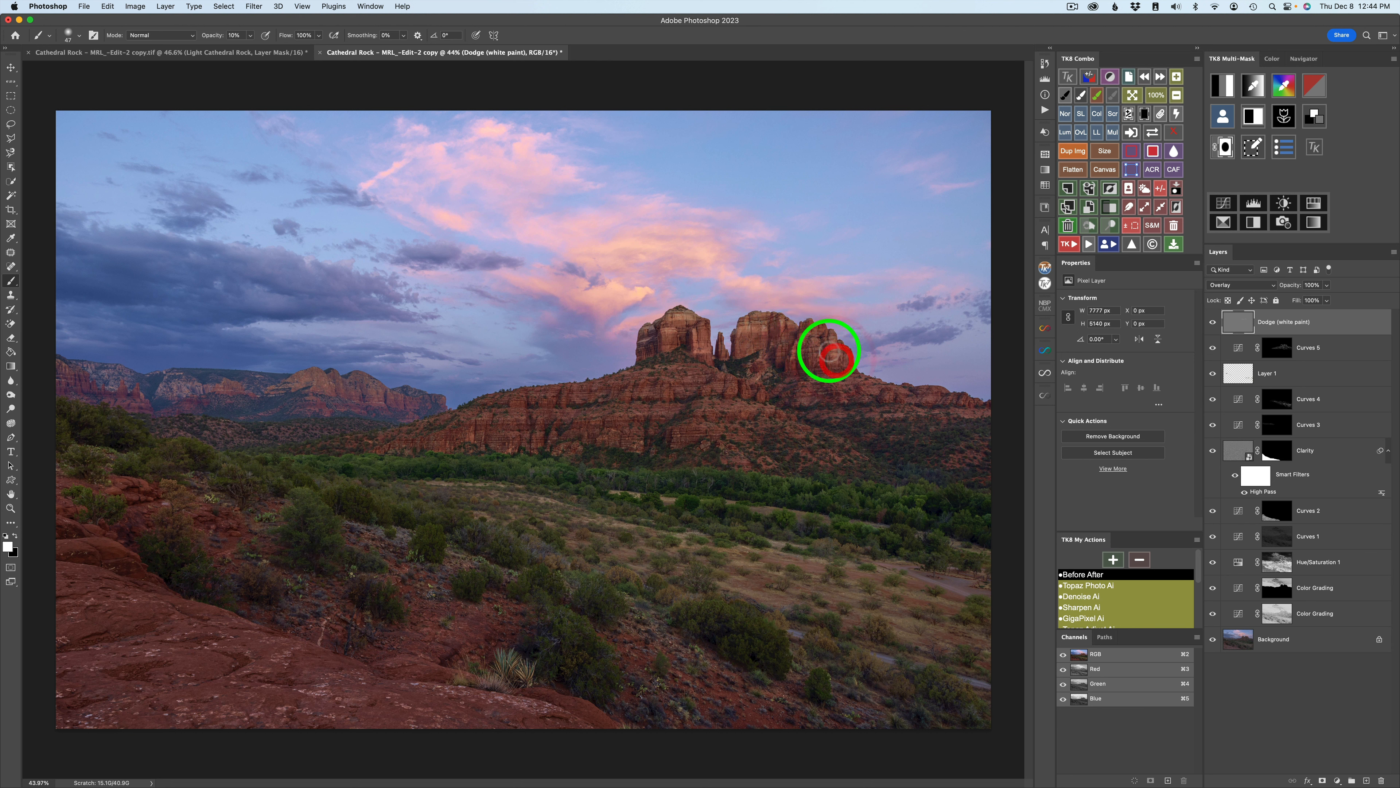
{"action": "mouse_move", "coordinate": [829, 350]}
{"action": "left_mouse_down"}
{"action": "mouse_move", "coordinate": [818, 353]}
{"action": "mouse_move", "coordinate": [844, 359]}
{"action": "left_mouse_up"}
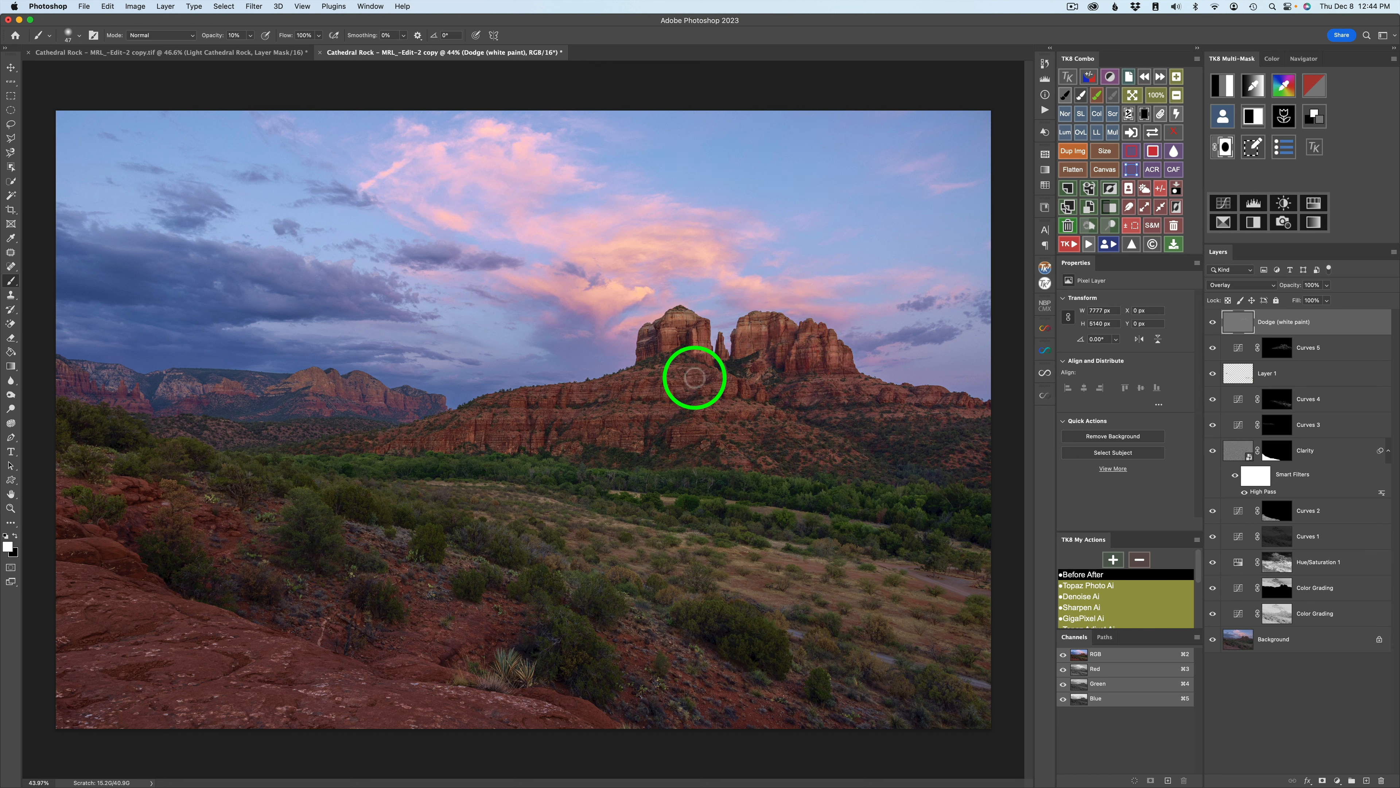
Step: Paint white at 10% opacity over Cathedral Rock's lower slopes and the tree line below on the Dodge layer
{"action": "mouse_move", "coordinate": [678, 379]}
{"action": "left_mouse_down"}
{"action": "mouse_move", "coordinate": [643, 385]}
{"action": "mouse_move", "coordinate": [639, 371]}
{"action": "mouse_move", "coordinate": [595, 401]}
{"action": "mouse_move", "coordinate": [665, 411]}
{"action": "mouse_move", "coordinate": [618, 468]}
{"action": "mouse_move", "coordinate": [604, 435]}
{"action": "mouse_move", "coordinate": [571, 447]}
{"action": "mouse_move", "coordinate": [474, 428]}
{"action": "mouse_move", "coordinate": [447, 438]}
{"action": "left_mouse_up"}
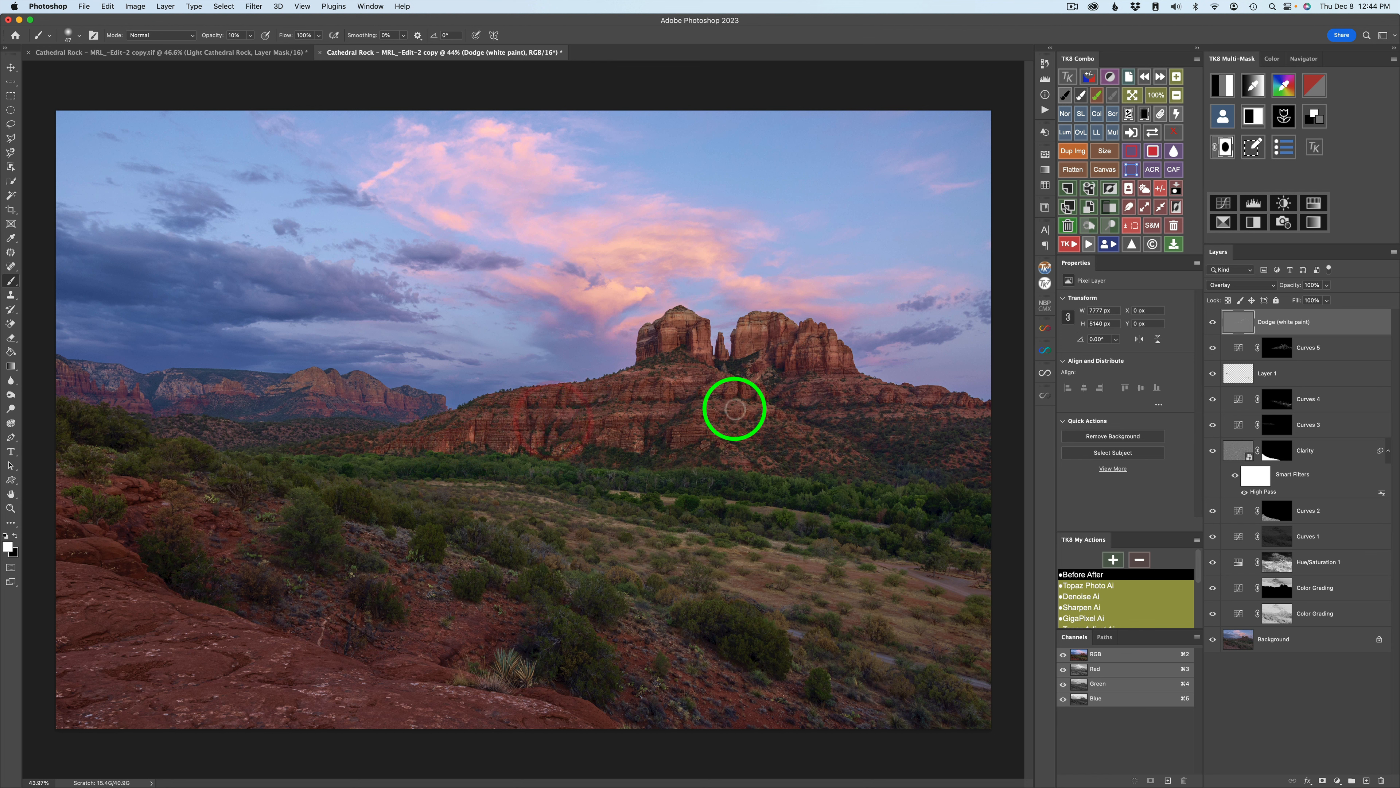
{"action": "mouse_move", "coordinate": [755, 405]}
{"action": "left_mouse_down"}
{"action": "mouse_move", "coordinate": [934, 403]}
{"action": "mouse_move", "coordinate": [921, 404]}
{"action": "mouse_move", "coordinate": [979, 417]}
{"action": "mouse_move", "coordinate": [979, 463]}
{"action": "left_mouse_up"}
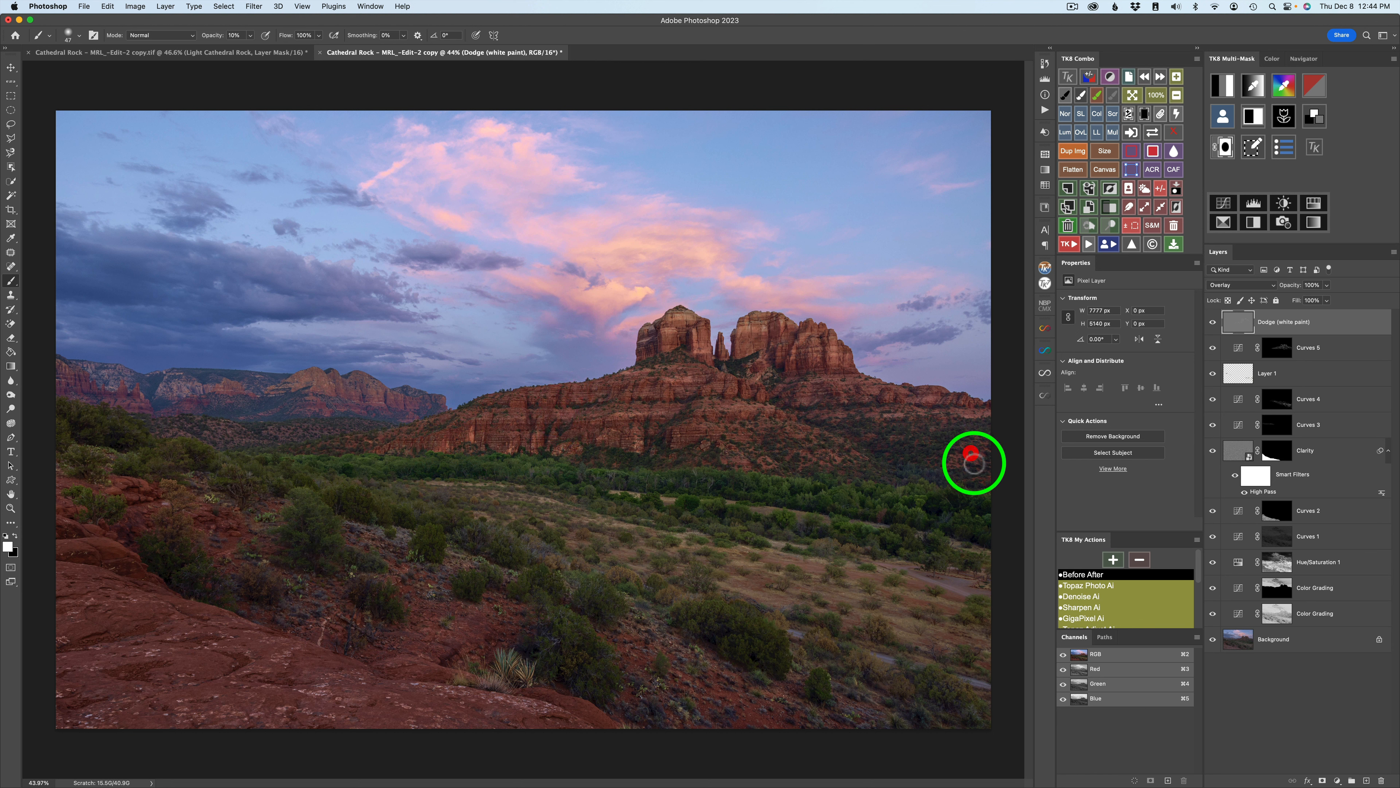
{"action": "left_click_drag", "start_coordinate": [835, 459], "coordinate": [795, 457]}
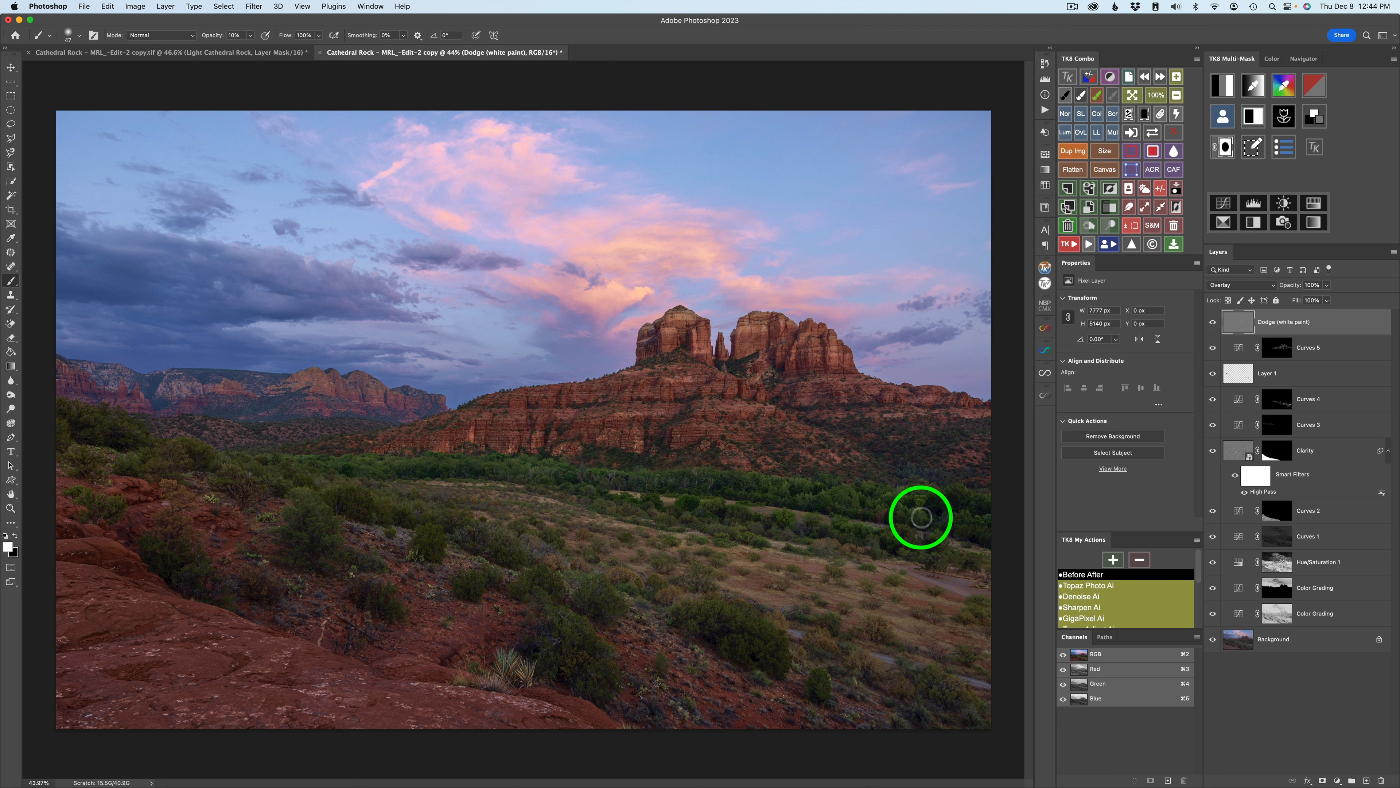
{"action": "left_click_drag", "start_coordinate": [984, 525], "coordinate": [695, 472]}
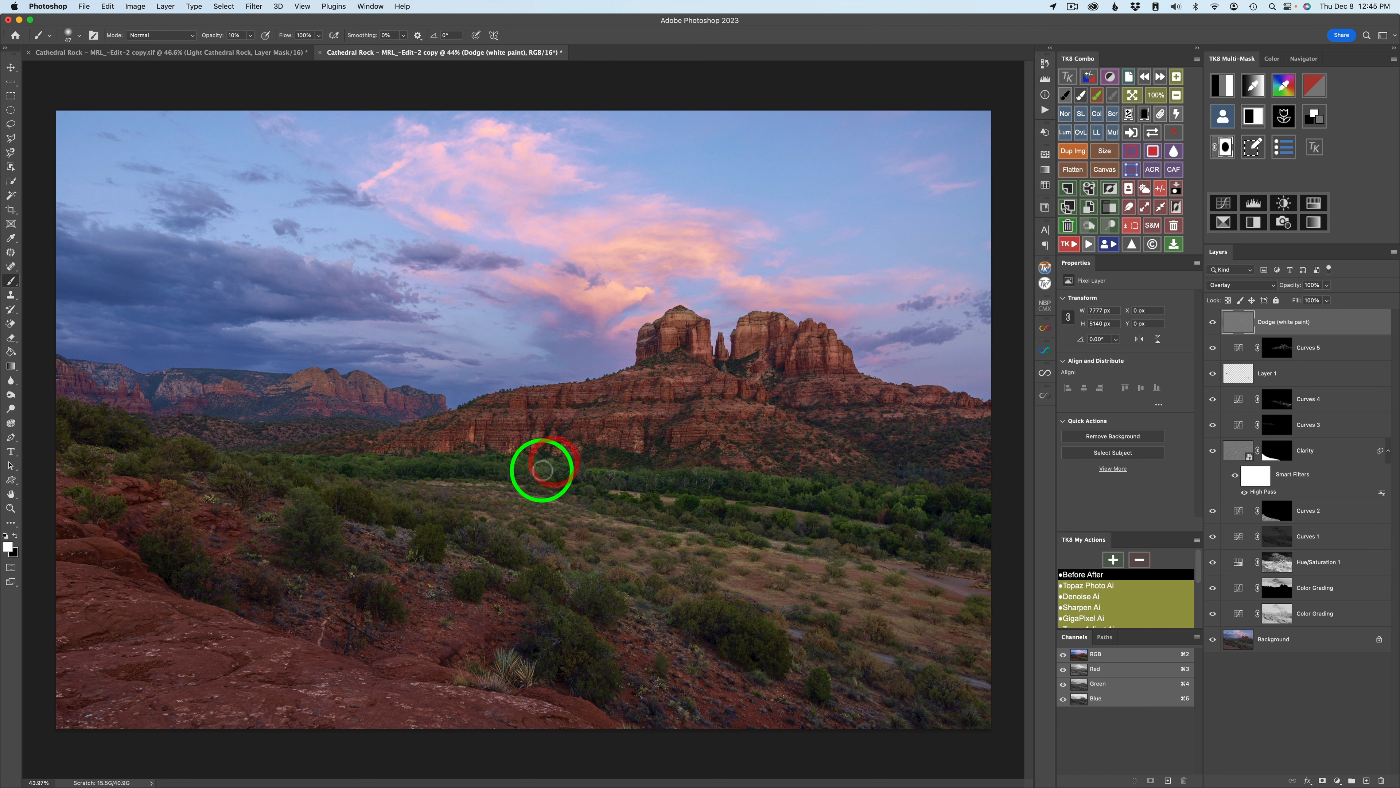
Step: Dodge the meadow, foreground bushes and far hillside shrubs with white at 10% opacity
{"action": "mouse_move", "coordinate": [360, 460]}
{"action": "left_mouse_down"}
{"action": "mouse_move", "coordinate": [310, 493]}
{"action": "mouse_move", "coordinate": [319, 530]}
{"action": "left_mouse_up"}
{"action": "left_click_drag", "start_coordinate": [340, 539], "coordinate": [338, 543]}
{"action": "left_click", "coordinate": [458, 523]}
{"action": "mouse_move", "coordinate": [778, 547]}
{"action": "left_mouse_down"}
{"action": "mouse_move", "coordinate": [757, 584]}
{"action": "mouse_move", "coordinate": [865, 557]}
{"action": "left_mouse_up"}
{"action": "left_click_drag", "start_coordinate": [915, 624], "coordinate": [904, 621]}
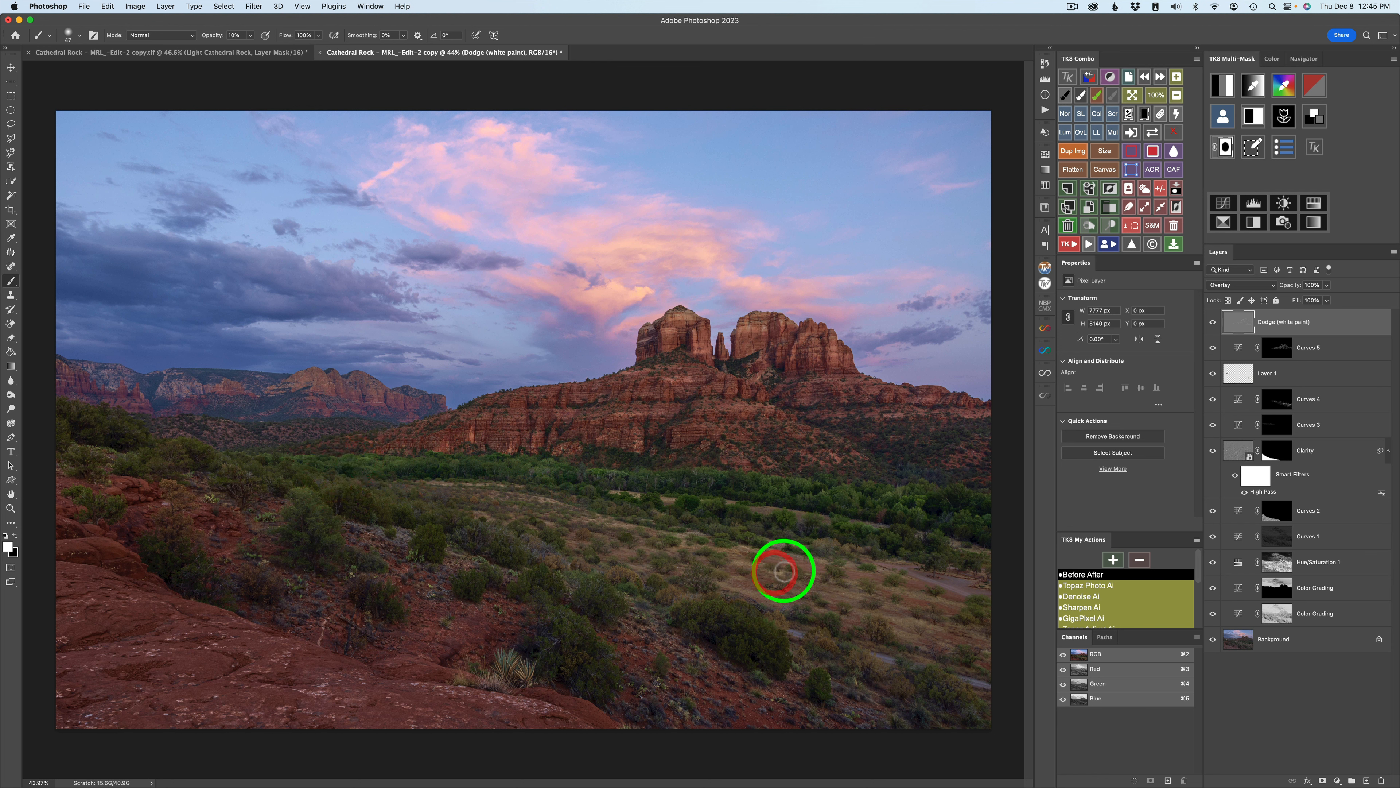
{"action": "left_click", "coordinate": [725, 612]}
{"action": "left_click_drag", "start_coordinate": [726, 612], "coordinate": [717, 622]}
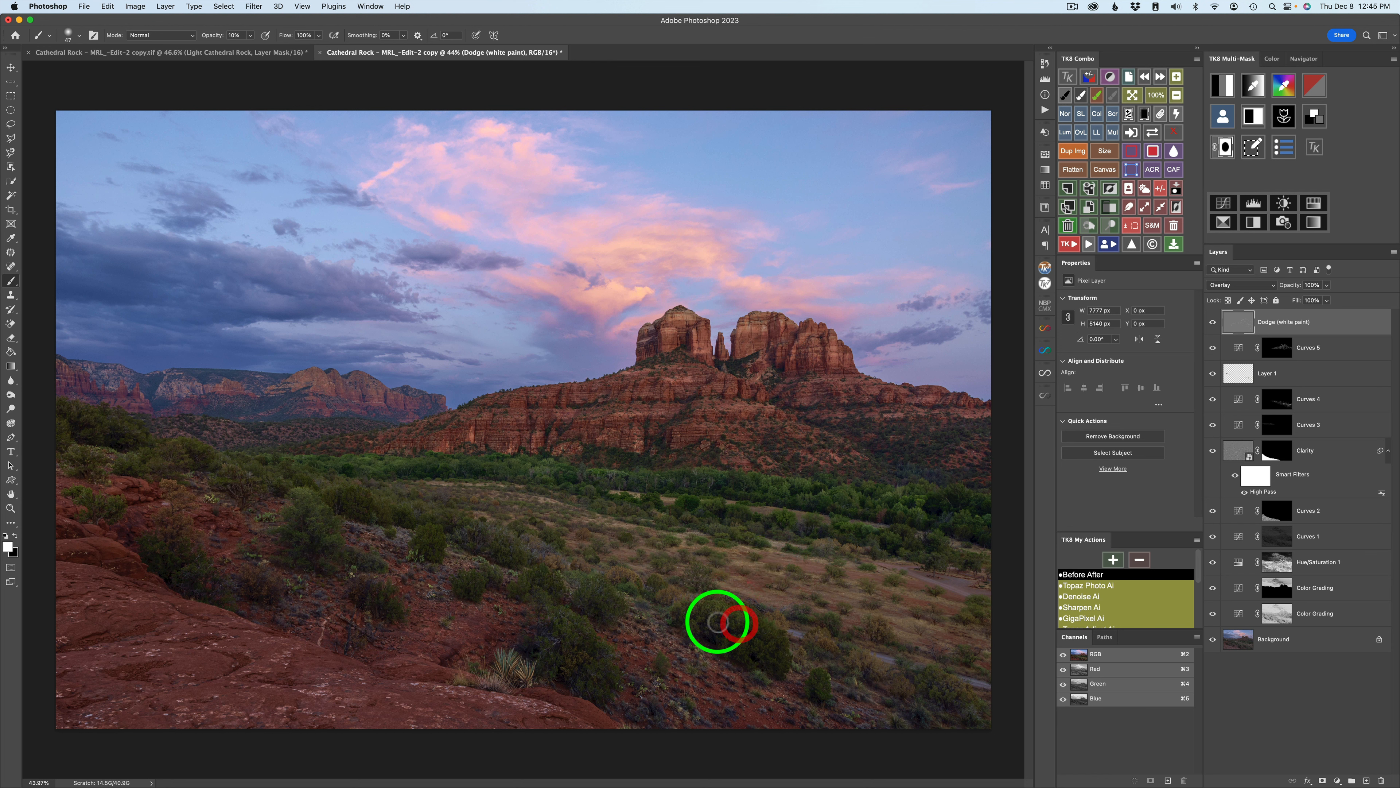
{"action": "left_click_drag", "start_coordinate": [825, 678], "coordinate": [822, 690]}
{"action": "left_click_drag", "start_coordinate": [580, 626], "coordinate": [578, 629]}
{"action": "left_click", "coordinate": [538, 606]}
{"action": "left_click", "coordinate": [322, 529]}
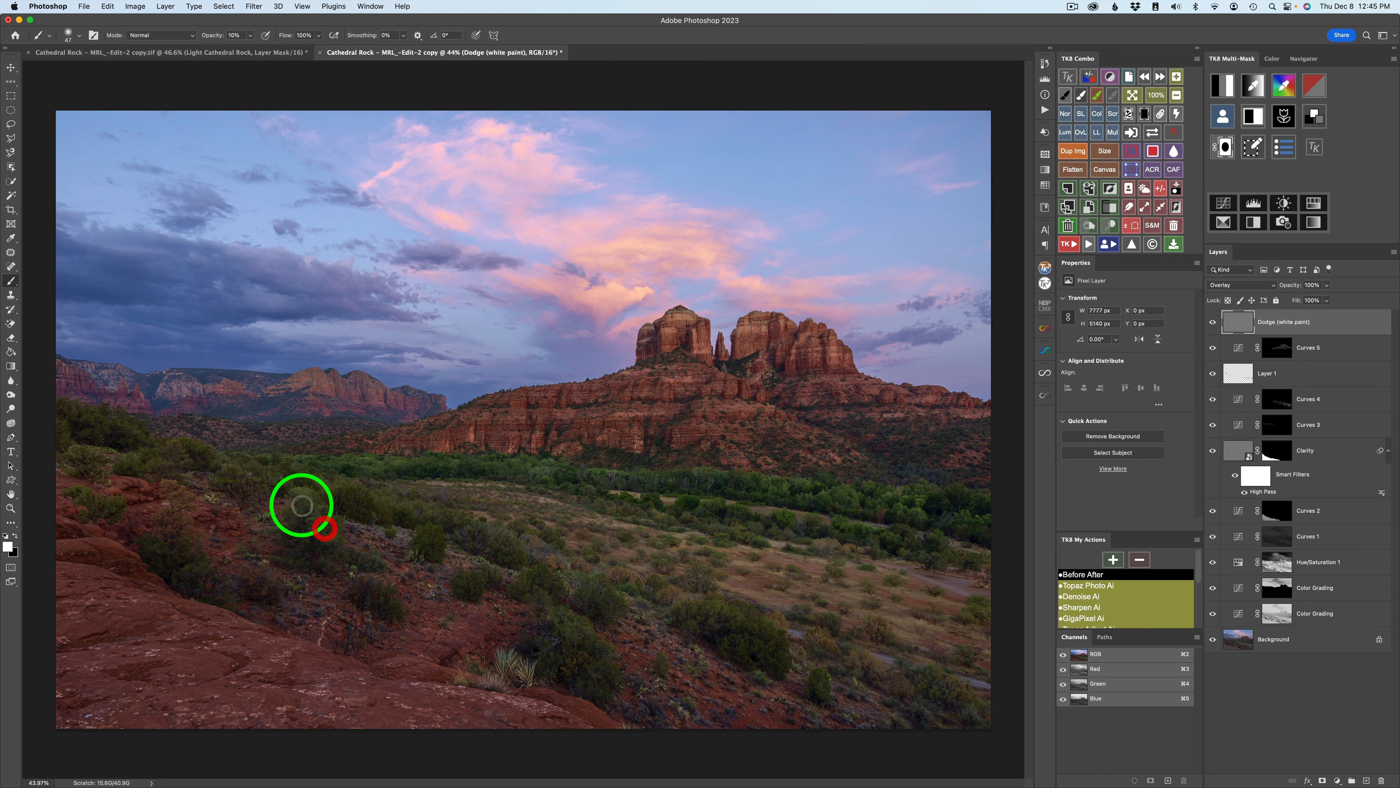
{"action": "mouse_move", "coordinate": [161, 458]}
{"action": "left_mouse_down"}
{"action": "mouse_move", "coordinate": [221, 426]}
{"action": "mouse_move", "coordinate": [256, 435]}
{"action": "mouse_move", "coordinate": [113, 433]}
{"action": "left_mouse_up"}
{"action": "left_click", "coordinate": [203, 434]}
{"action": "left_click", "coordinate": [53, 431]}
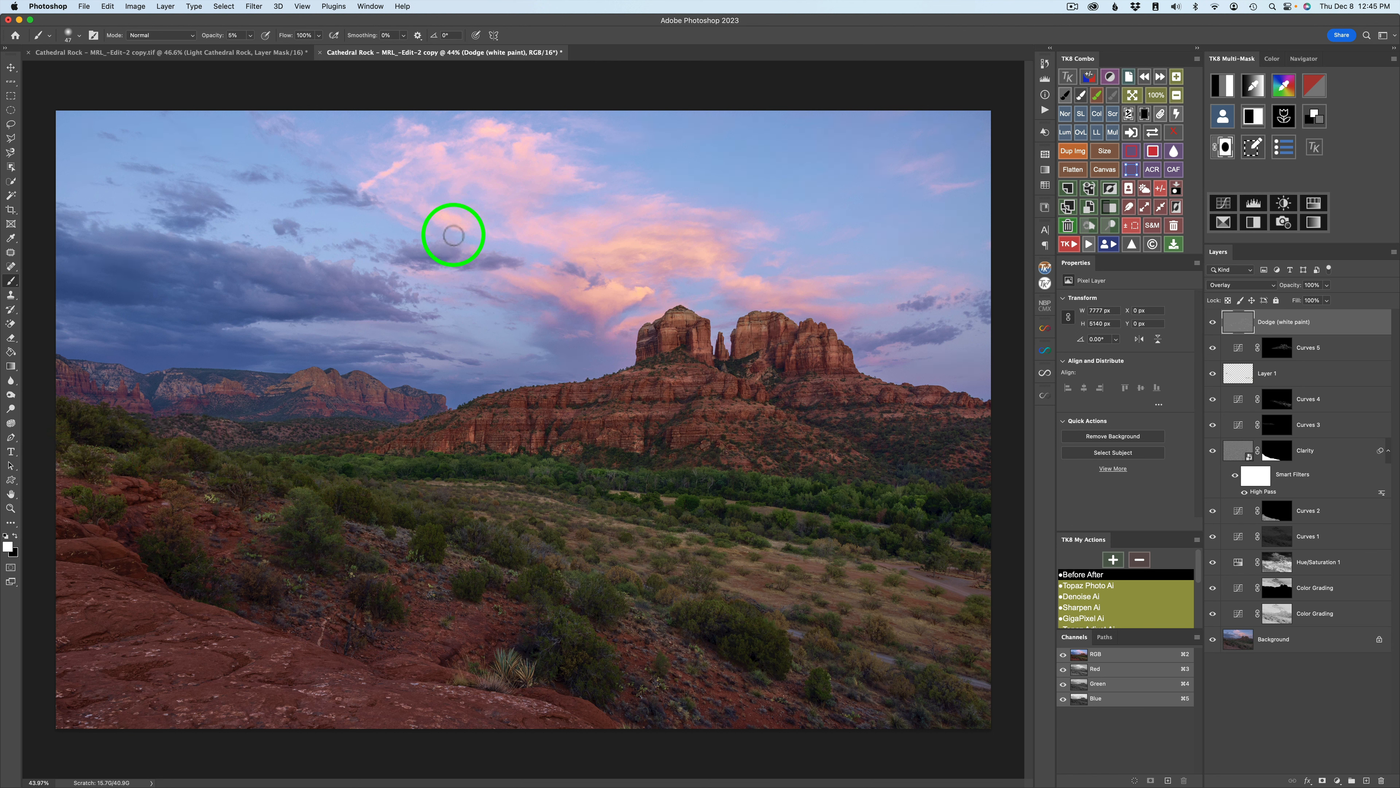
Step: Lower the brush opacity to 5% and dodge the pink clouds above Cathedral Rock and across the sky
{"action": "mouse_move", "coordinate": [622, 292]}
{"action": "left_mouse_down"}
{"action": "mouse_move", "coordinate": [594, 304]}
{"action": "mouse_move", "coordinate": [616, 327]}
{"action": "left_mouse_up"}
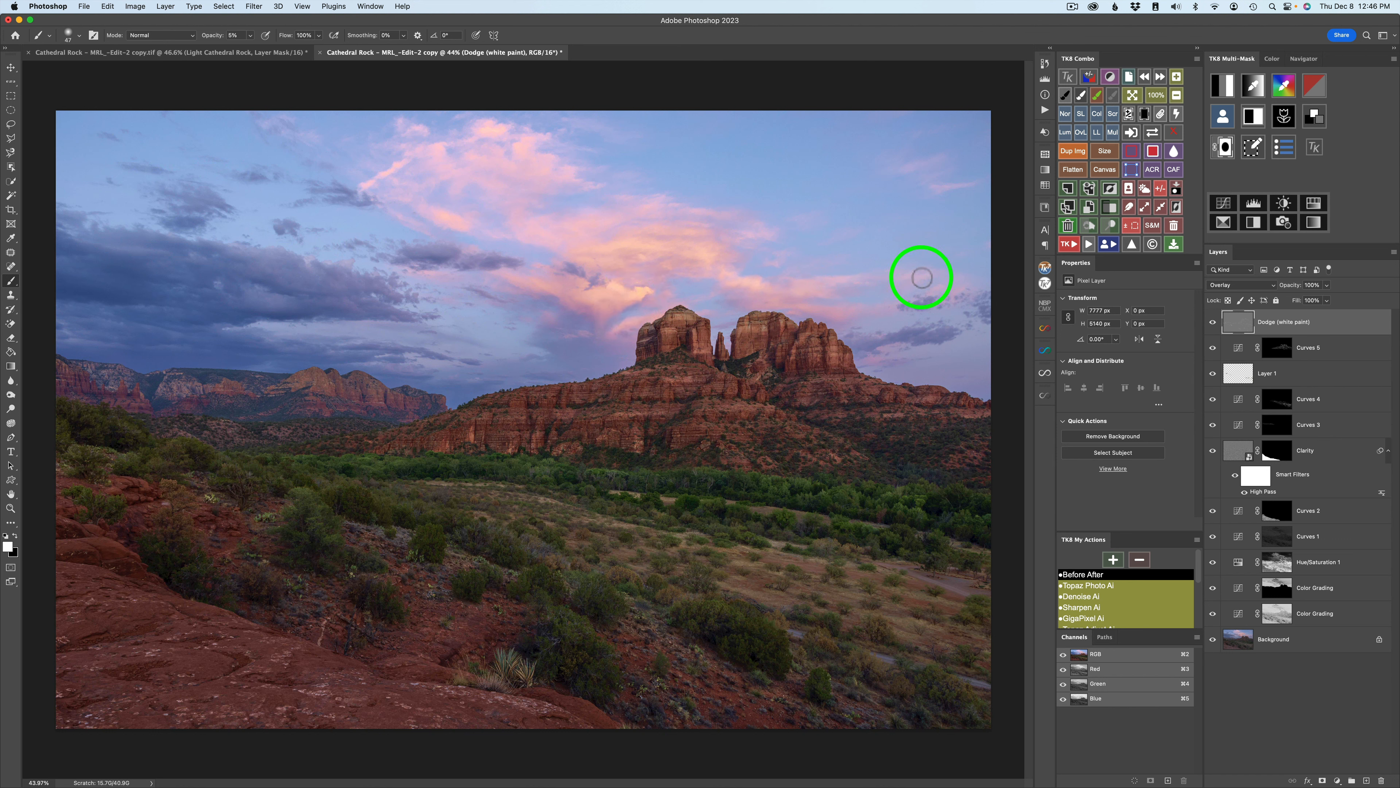
{"action": "left_click_drag", "start_coordinate": [905, 167], "coordinate": [947, 153]}
{"action": "left_click_drag", "start_coordinate": [697, 225], "coordinate": [724, 211]}
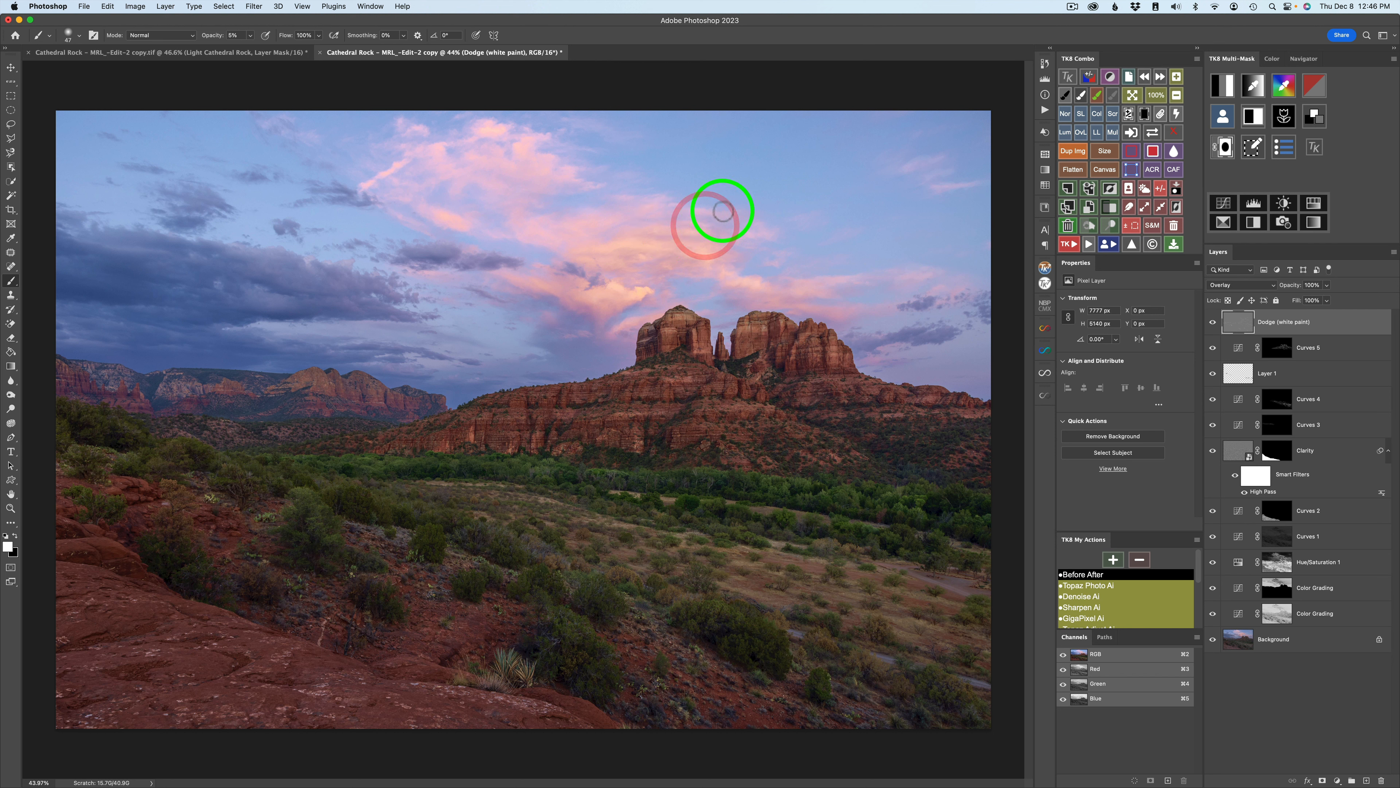
{"action": "left_click", "coordinate": [730, 212]}
{"action": "left_click", "coordinate": [516, 170]}
{"action": "left_click_drag", "start_coordinate": [571, 183], "coordinate": [516, 137]}
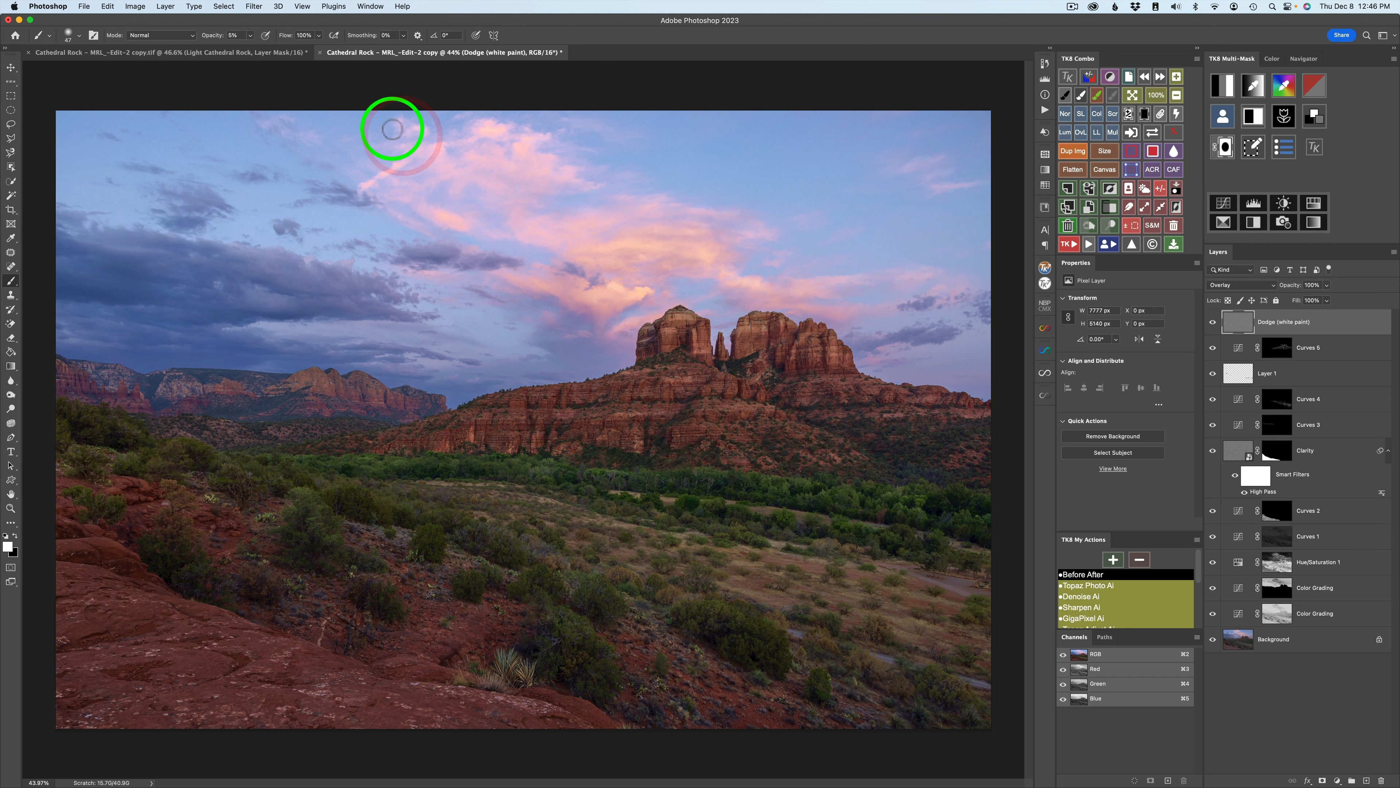
{"action": "mouse_move", "coordinate": [382, 168]}
{"action": "left_mouse_down"}
{"action": "mouse_move", "coordinate": [406, 185]}
{"action": "mouse_move", "coordinate": [386, 194]}
{"action": "left_mouse_up"}
{"action": "left_click", "coordinate": [430, 234]}
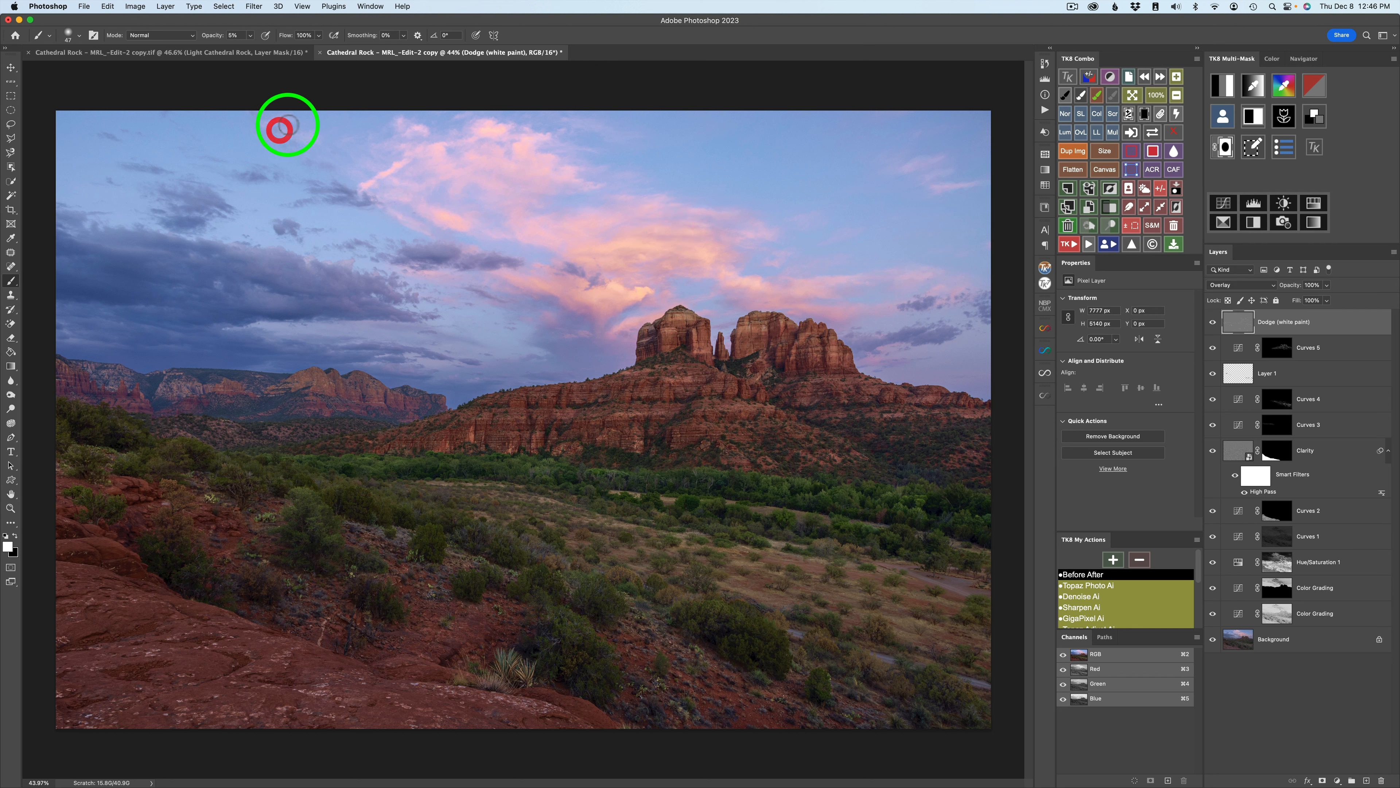
Step: Dodge the dark cloud bank at 5% opacity with varied brush sizes, and compare the image with and without the Dodge layer
{"action": "left_click", "coordinate": [242, 254]}
{"action": "left_click_drag", "start_coordinate": [179, 252], "coordinate": [70, 232]}
{"action": "left_click_drag", "start_coordinate": [214, 293], "coordinate": [146, 264]}
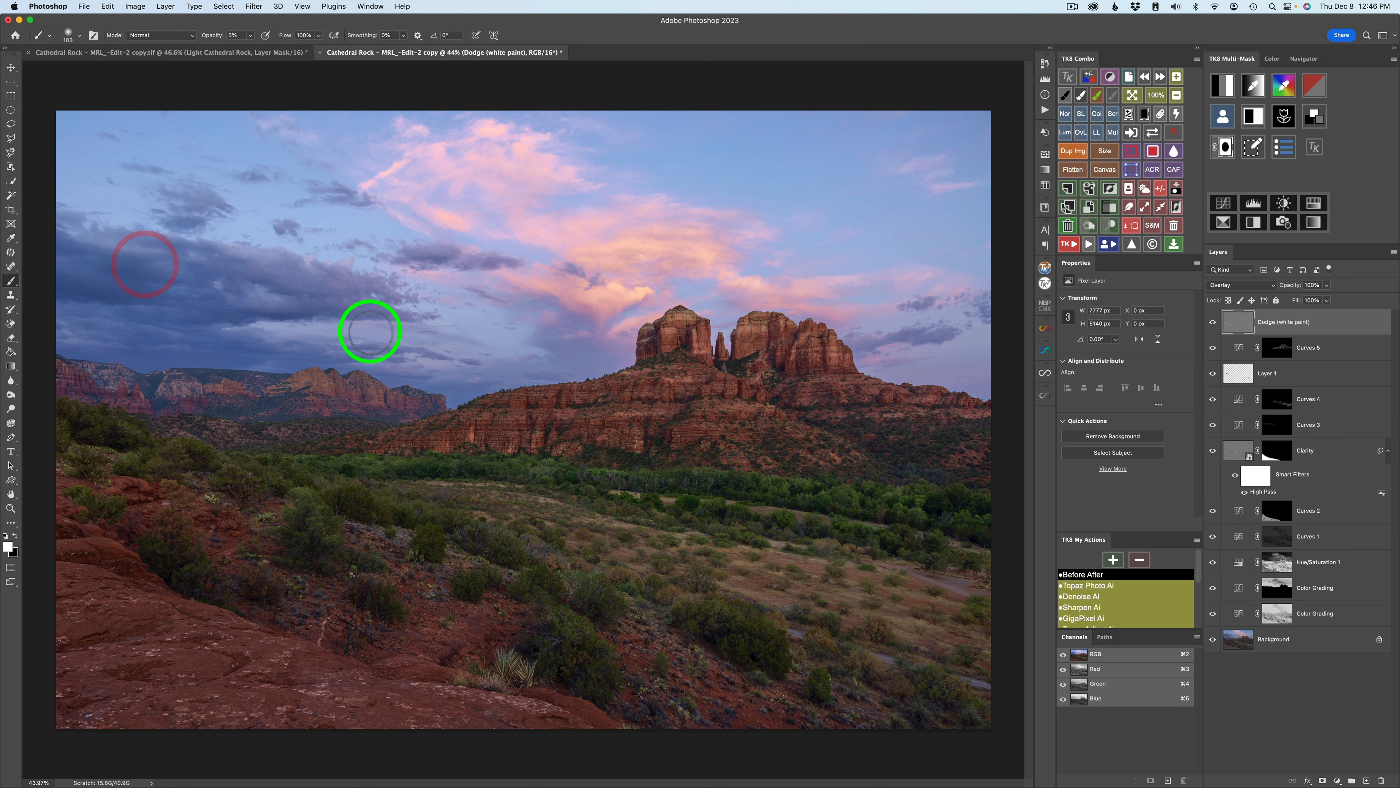
{"action": "left_click_drag", "start_coordinate": [363, 310], "coordinate": [354, 303]}
{"action": "left_click_drag", "start_coordinate": [62, 343], "coordinate": [146, 309]}
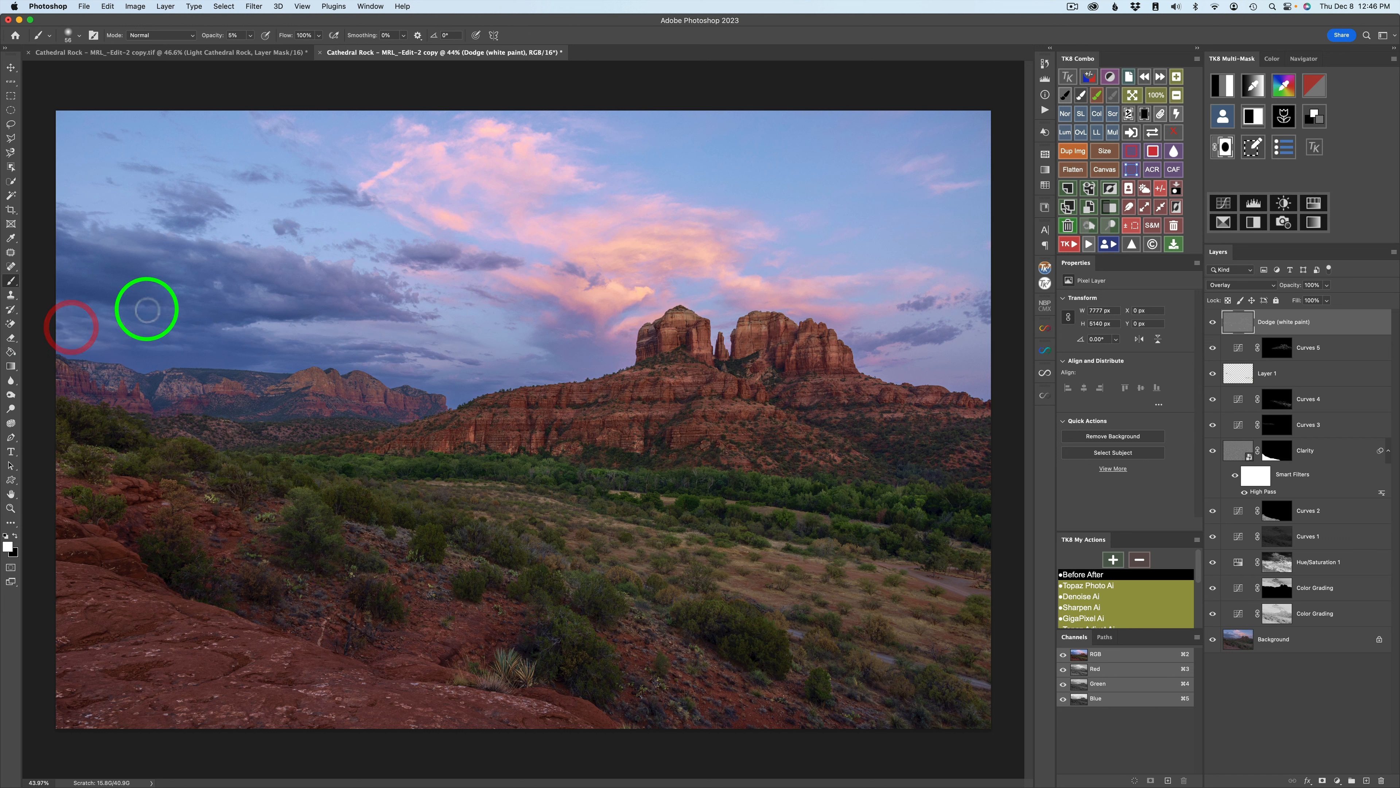
{"action": "left_click_drag", "start_coordinate": [38, 302], "coordinate": [125, 300]}
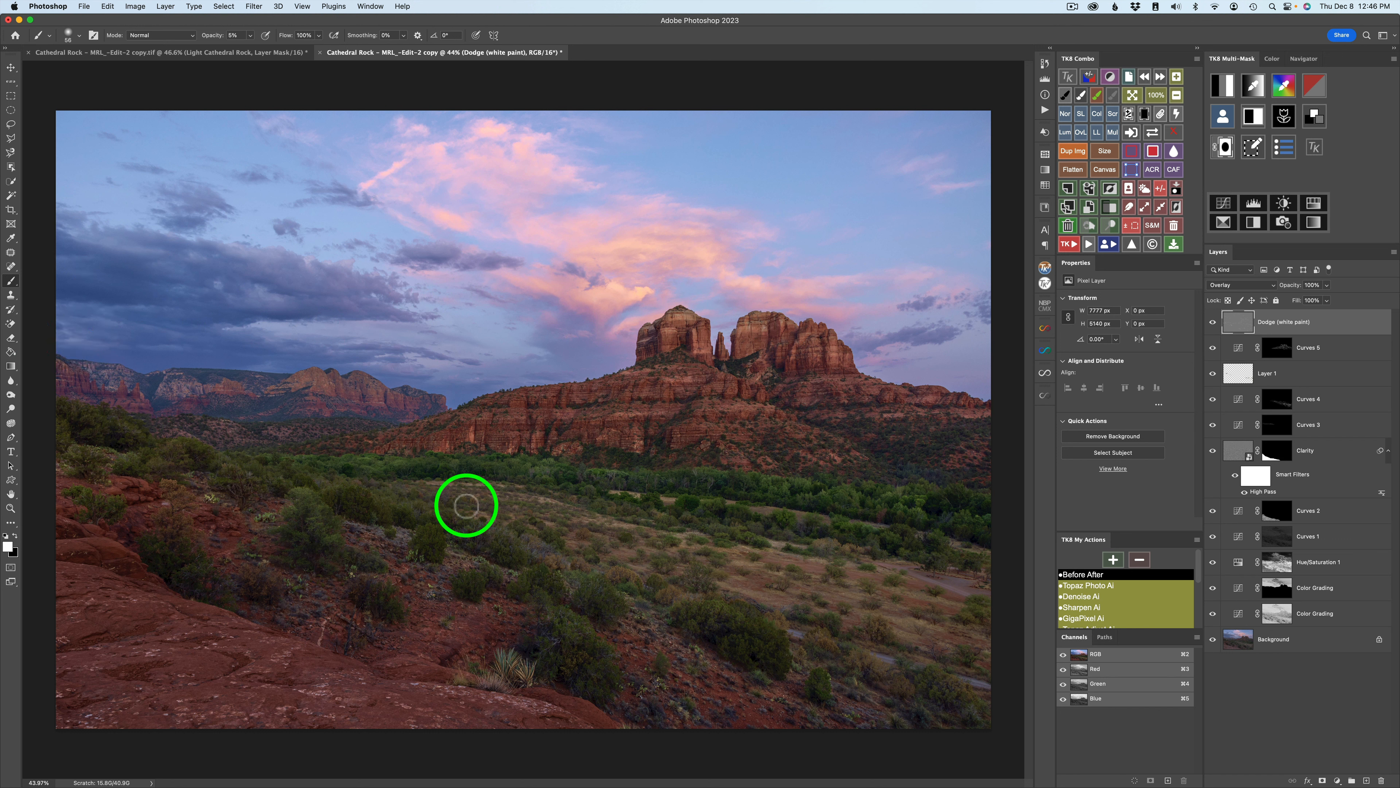
{"action": "left_click", "coordinate": [565, 618]}
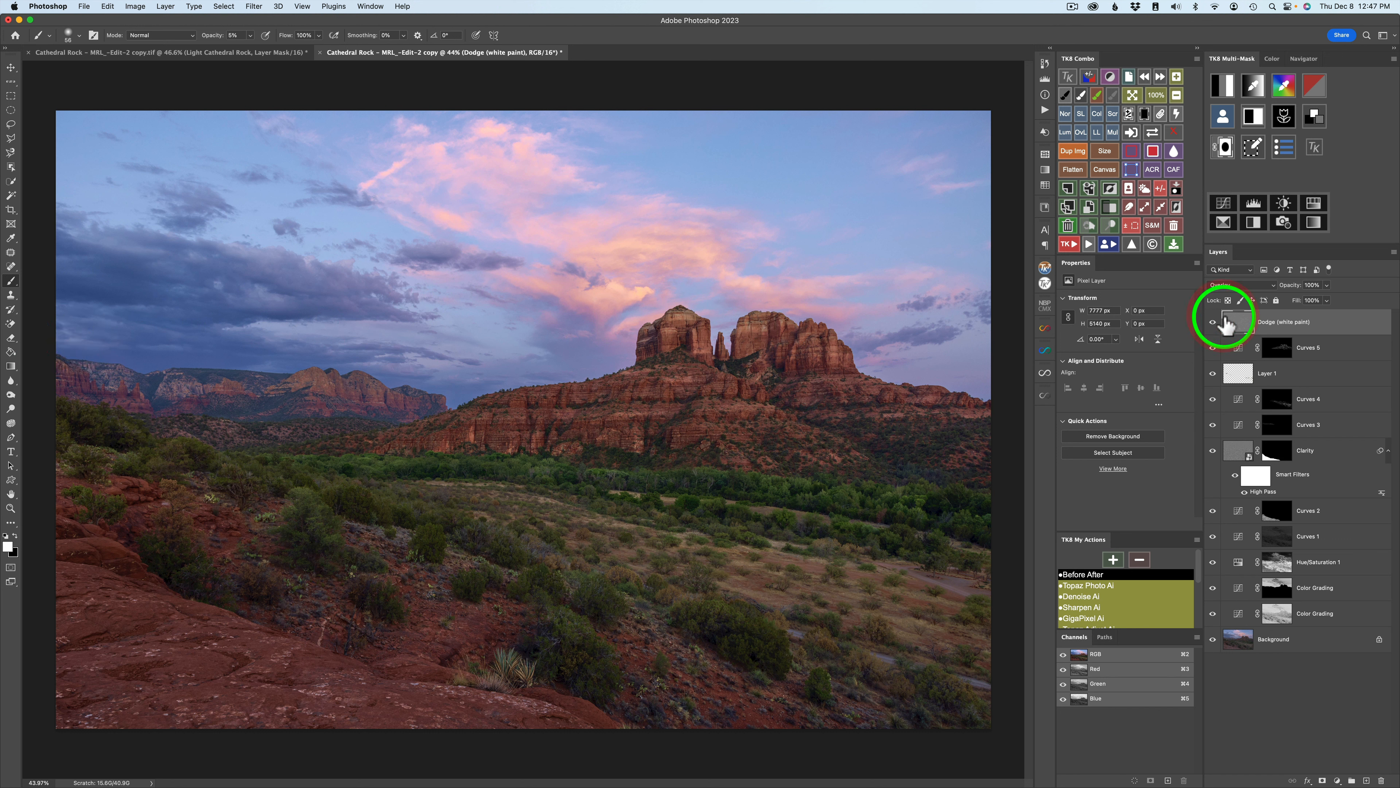
{"action": "left_click", "coordinate": [1213, 322]}
{"action": "left_click", "coordinate": [1213, 322]}
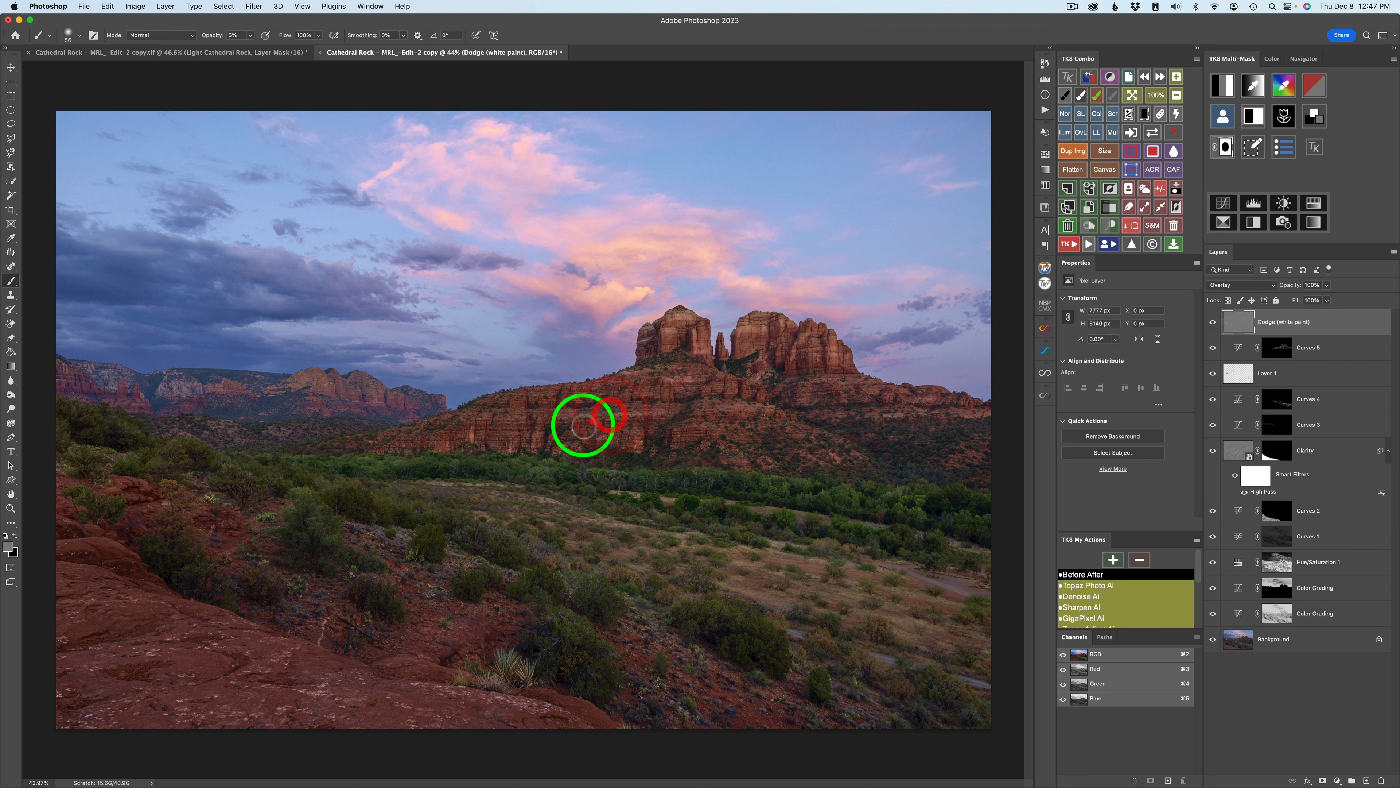
Step: Paint gray at 5% opacity over Cathedral Rock's base and summit spire on the Dodge layer to soften the dodging
{"action": "left_click", "coordinate": [529, 451]}
{"action": "left_click", "coordinate": [634, 453]}
{"action": "mouse_move", "coordinate": [631, 457]}
{"action": "left_mouse_down"}
{"action": "mouse_move", "coordinate": [475, 430]}
{"action": "mouse_move", "coordinate": [422, 448]}
{"action": "left_mouse_up"}
{"action": "mouse_move", "coordinate": [691, 339]}
{"action": "left_mouse_down"}
{"action": "mouse_move", "coordinate": [705, 345]}
{"action": "mouse_move", "coordinate": [707, 331]}
{"action": "left_mouse_up"}
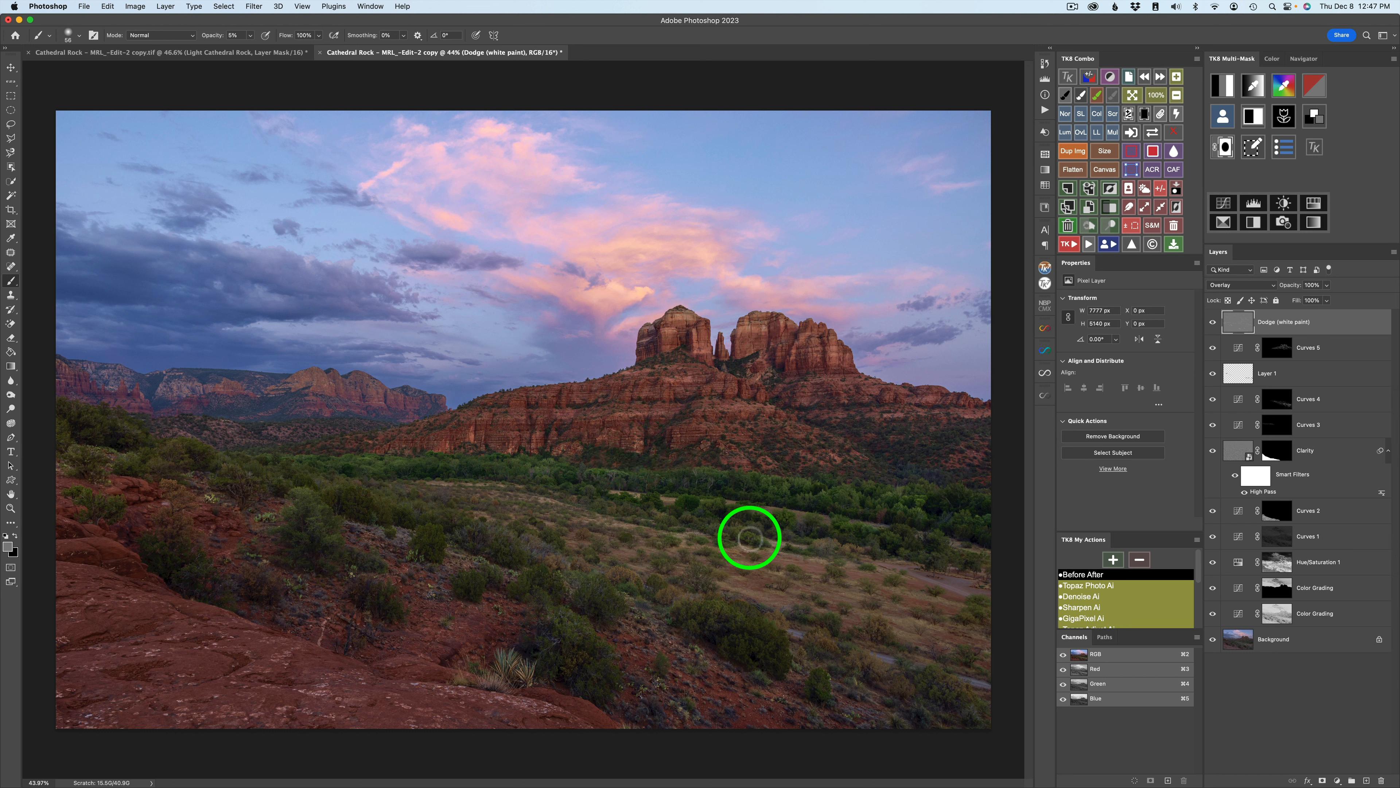
Step: Switch back to white, dodge the red foreground rock at 5% opacity, and compare the image with and without the Dodge layer
{"action": "left_click", "coordinate": [1081, 95]}
{"action": "left_click", "coordinate": [419, 671]}
{"action": "mouse_move", "coordinate": [419, 671]}
{"action": "left_mouse_down"}
{"action": "mouse_move", "coordinate": [451, 690]}
{"action": "mouse_move", "coordinate": [323, 692]}
{"action": "left_mouse_up"}
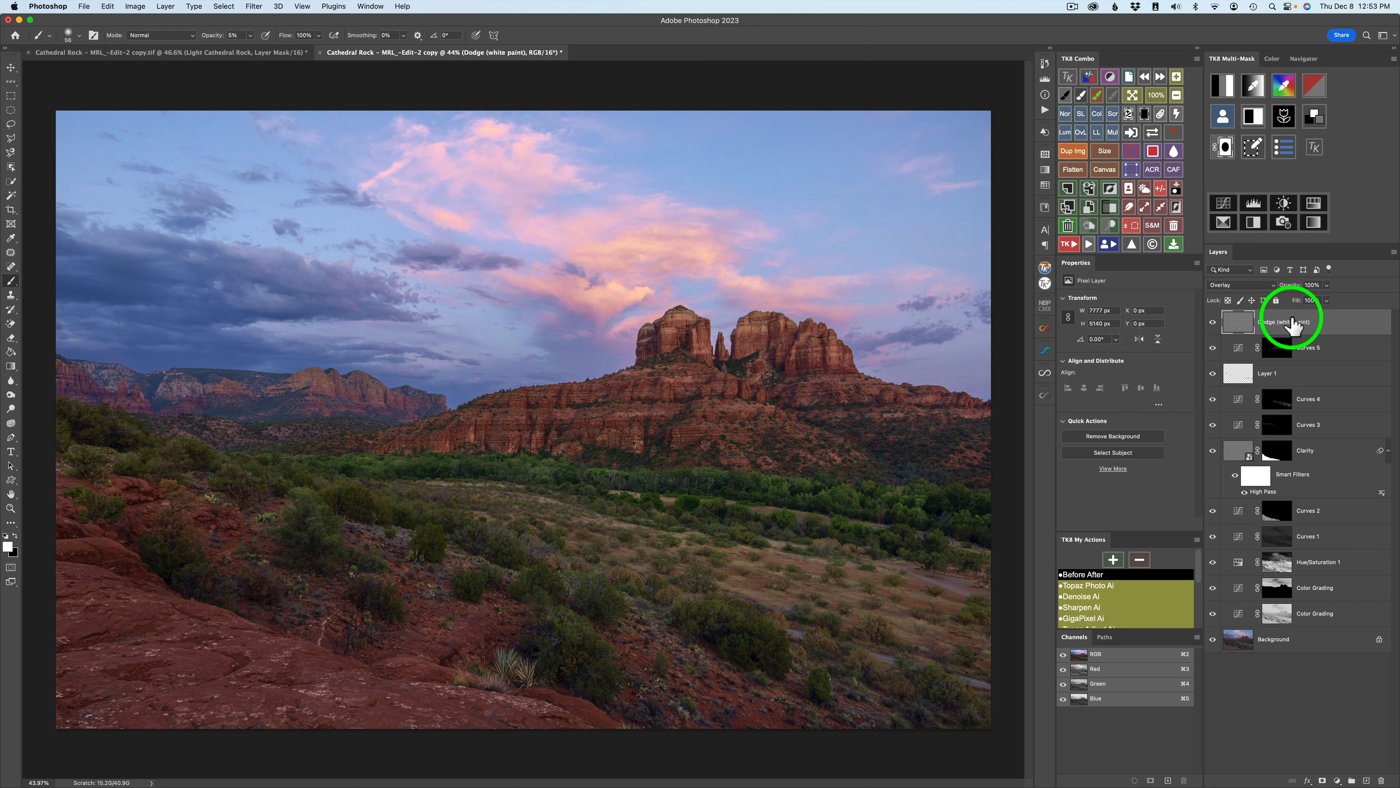
{"action": "left_click", "coordinate": [1214, 322]}
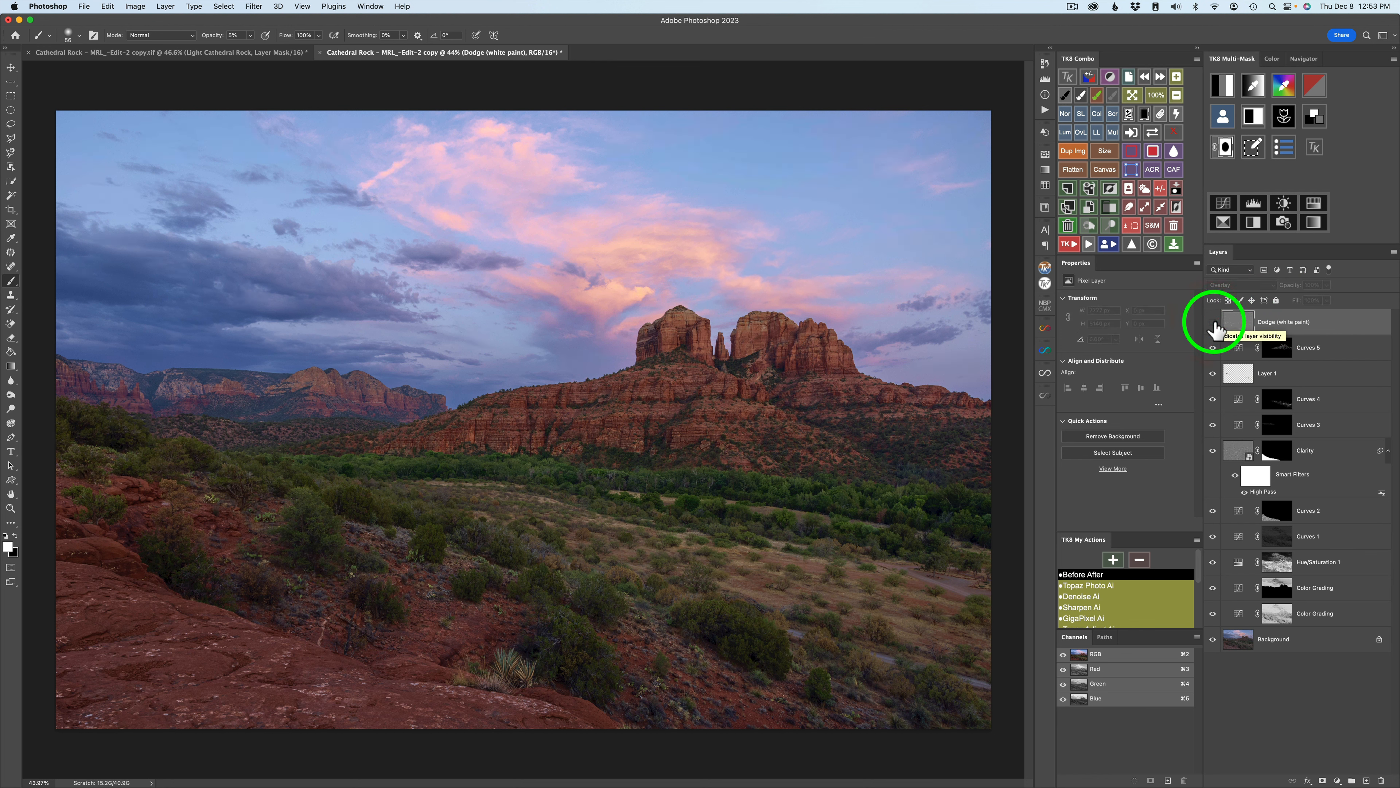
{"action": "left_click", "coordinate": [1214, 323]}
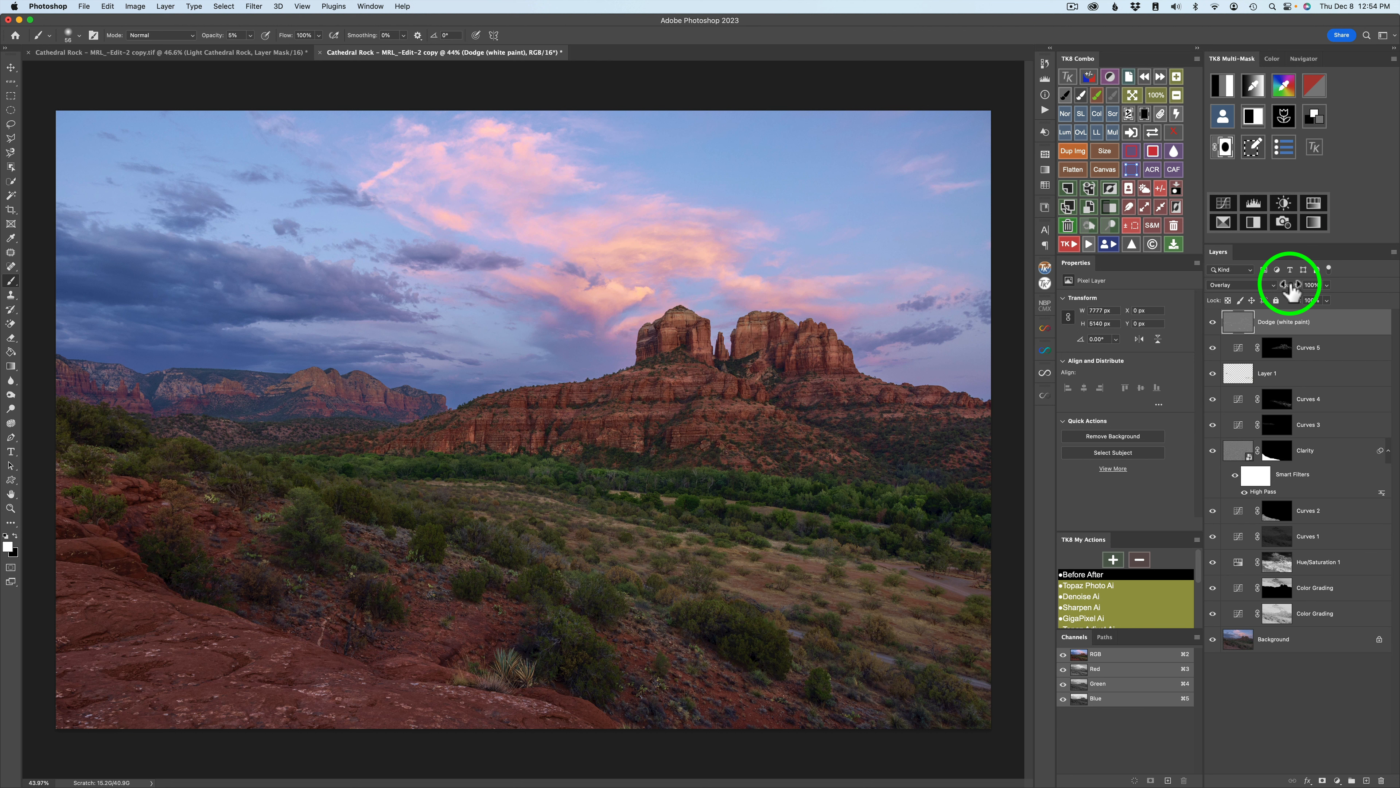
Step: Add a Burn (black paint) layer in Soft Light mode and paint black at 10% opacity over Cathedral Rock's shadows and slopes
{"action": "left_click", "coordinate": [1087, 230]}
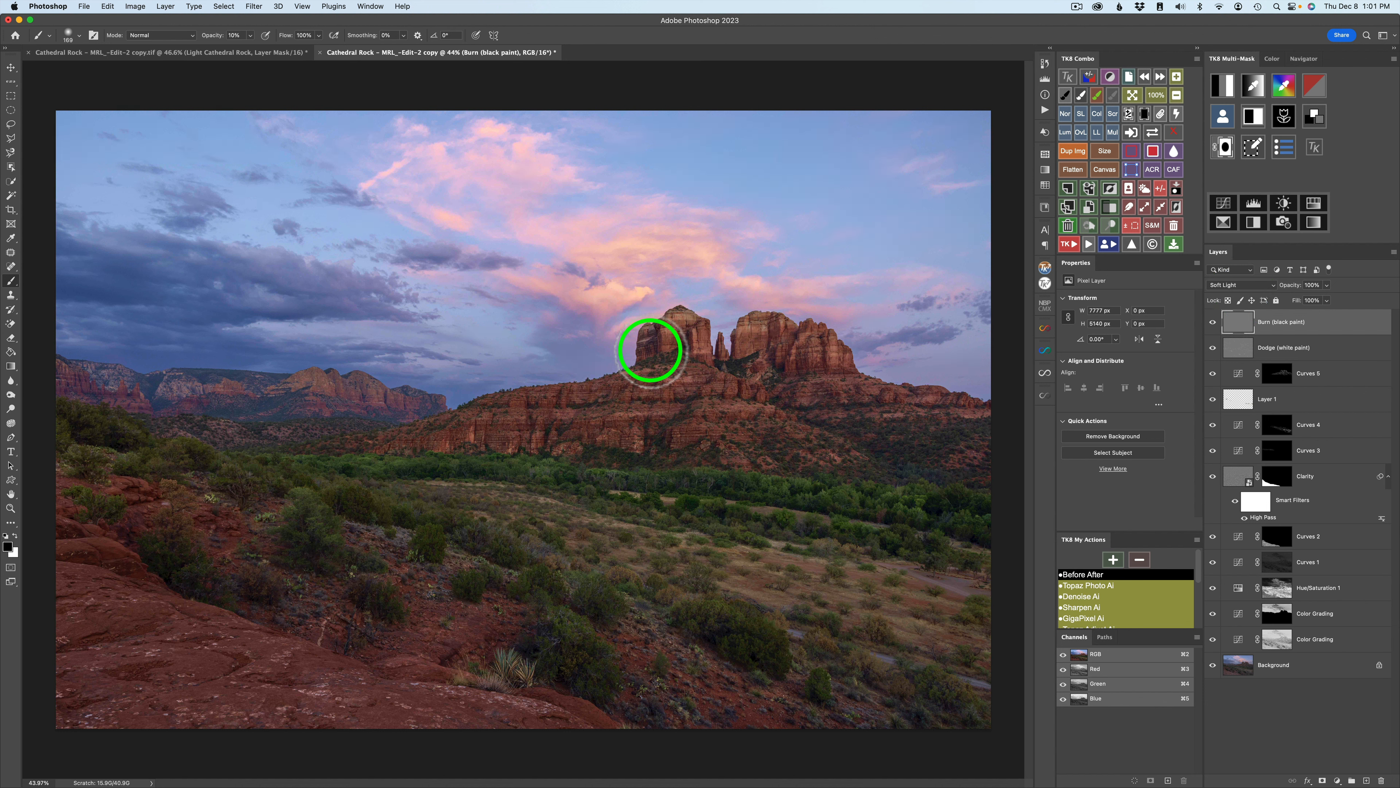
{"action": "mouse_move", "coordinate": [653, 347]}
{"action": "left_mouse_down"}
{"action": "mouse_move", "coordinate": [686, 343]}
{"action": "mouse_move", "coordinate": [690, 326]}
{"action": "mouse_move", "coordinate": [711, 362]}
{"action": "mouse_move", "coordinate": [721, 344]}
{"action": "mouse_move", "coordinate": [773, 347]}
{"action": "left_mouse_up"}
{"action": "left_click_drag", "start_coordinate": [773, 358], "coordinate": [800, 371]}
{"action": "mouse_move", "coordinate": [797, 378]}
{"action": "left_mouse_down"}
{"action": "mouse_move", "coordinate": [823, 348]}
{"action": "mouse_move", "coordinate": [852, 370]}
{"action": "left_mouse_up"}
{"action": "left_click_drag", "start_coordinate": [813, 370], "coordinate": [858, 377]}
{"action": "mouse_move", "coordinate": [797, 402]}
{"action": "left_mouse_down"}
{"action": "mouse_move", "coordinate": [936, 408]}
{"action": "mouse_move", "coordinate": [906, 427]}
{"action": "left_mouse_up"}
{"action": "left_click_drag", "start_coordinate": [734, 396], "coordinate": [700, 387]}
{"action": "left_click_drag", "start_coordinate": [671, 397], "coordinate": [683, 421]}
{"action": "mouse_move", "coordinate": [657, 434]}
{"action": "left_mouse_down"}
{"action": "mouse_move", "coordinate": [671, 428]}
{"action": "mouse_move", "coordinate": [664, 439]}
{"action": "left_mouse_up"}
{"action": "mouse_move", "coordinate": [646, 438]}
{"action": "left_mouse_down"}
{"action": "mouse_move", "coordinate": [559, 441]}
{"action": "mouse_move", "coordinate": [486, 430]}
{"action": "left_mouse_up"}
{"action": "mouse_move", "coordinate": [425, 437]}
{"action": "left_mouse_down"}
{"action": "mouse_move", "coordinate": [443, 437]}
{"action": "mouse_move", "coordinate": [414, 464]}
{"action": "left_mouse_up"}
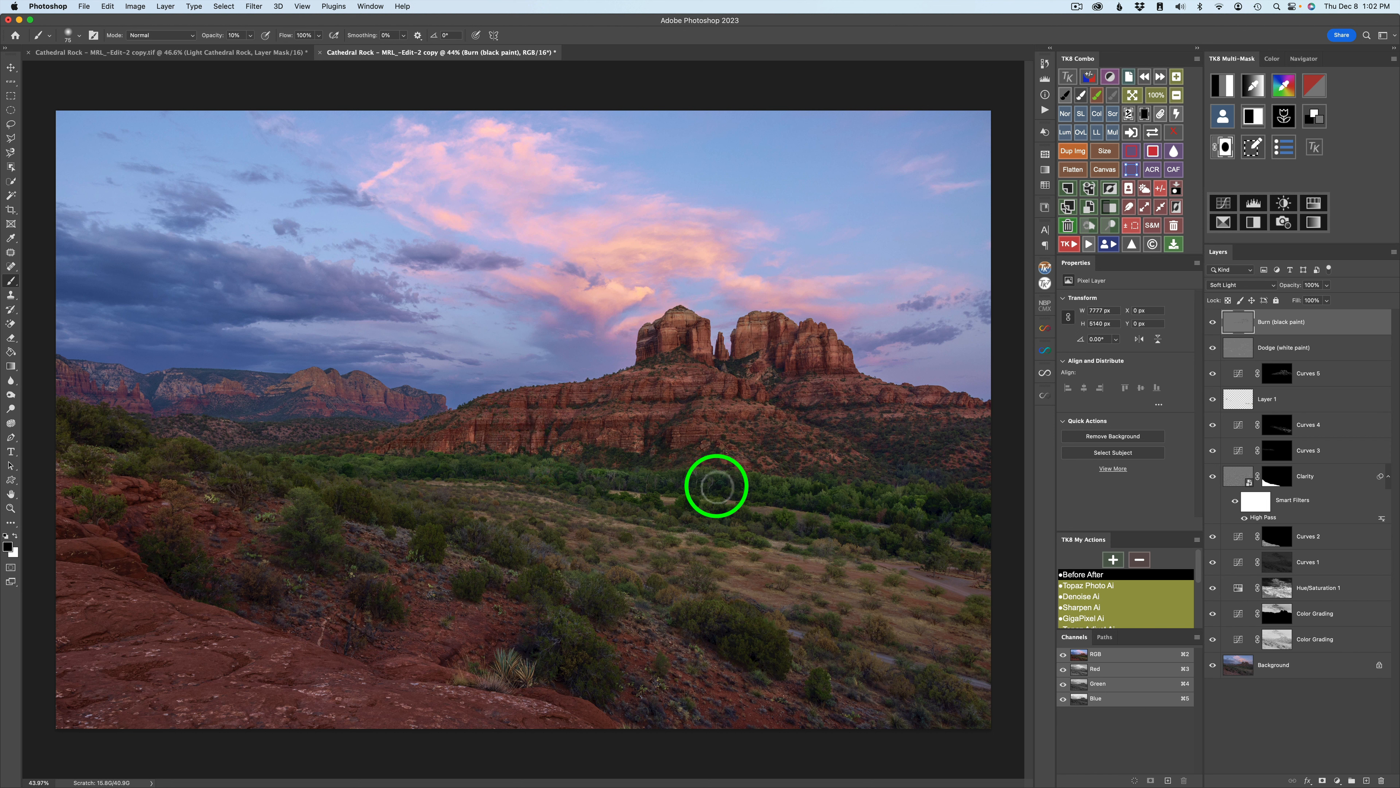
Step: Burn the tree line and upper meadow below Cathedral Rock, and compare the image with and without the Burn layer
{"action": "left_click_drag", "start_coordinate": [690, 482], "coordinate": [857, 503]}
{"action": "left_click_drag", "start_coordinate": [753, 496], "coordinate": [964, 504]}
{"action": "mouse_move", "coordinate": [966, 509]}
{"action": "left_mouse_down"}
{"action": "mouse_move", "coordinate": [997, 521]}
{"action": "mouse_move", "coordinate": [938, 550]}
{"action": "mouse_move", "coordinate": [878, 547]}
{"action": "left_mouse_up"}
{"action": "left_click_drag", "start_coordinate": [891, 547], "coordinate": [972, 570]}
{"action": "left_click_drag", "start_coordinate": [966, 577], "coordinate": [753, 516]}
{"action": "left_click_drag", "start_coordinate": [645, 506], "coordinate": [636, 505]}
{"action": "left_click", "coordinate": [1211, 325]}
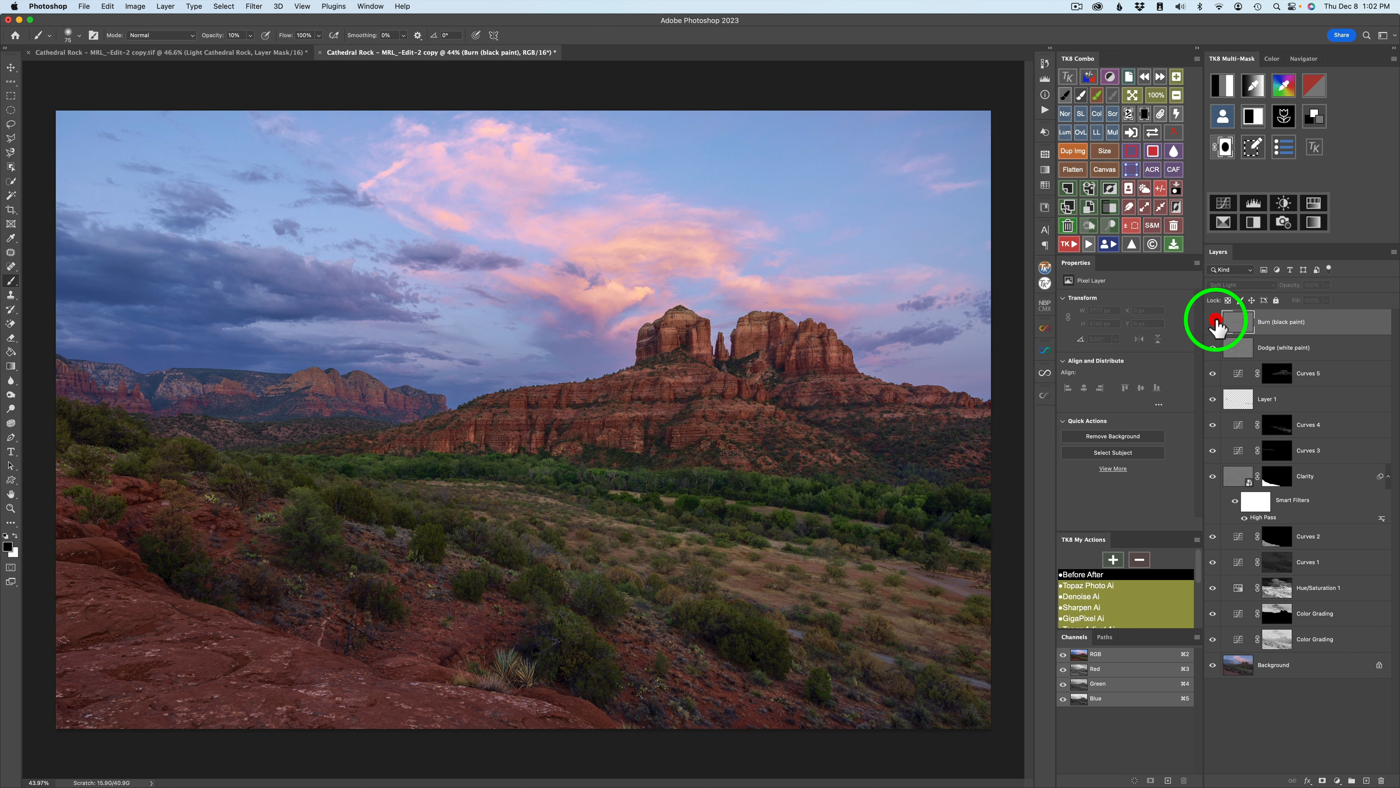
{"action": "left_click", "coordinate": [1212, 326]}
Step: Burn the shrubs and dark ground on the middle hillside with black at 10% opacity
{"action": "left_click", "coordinate": [842, 711]}
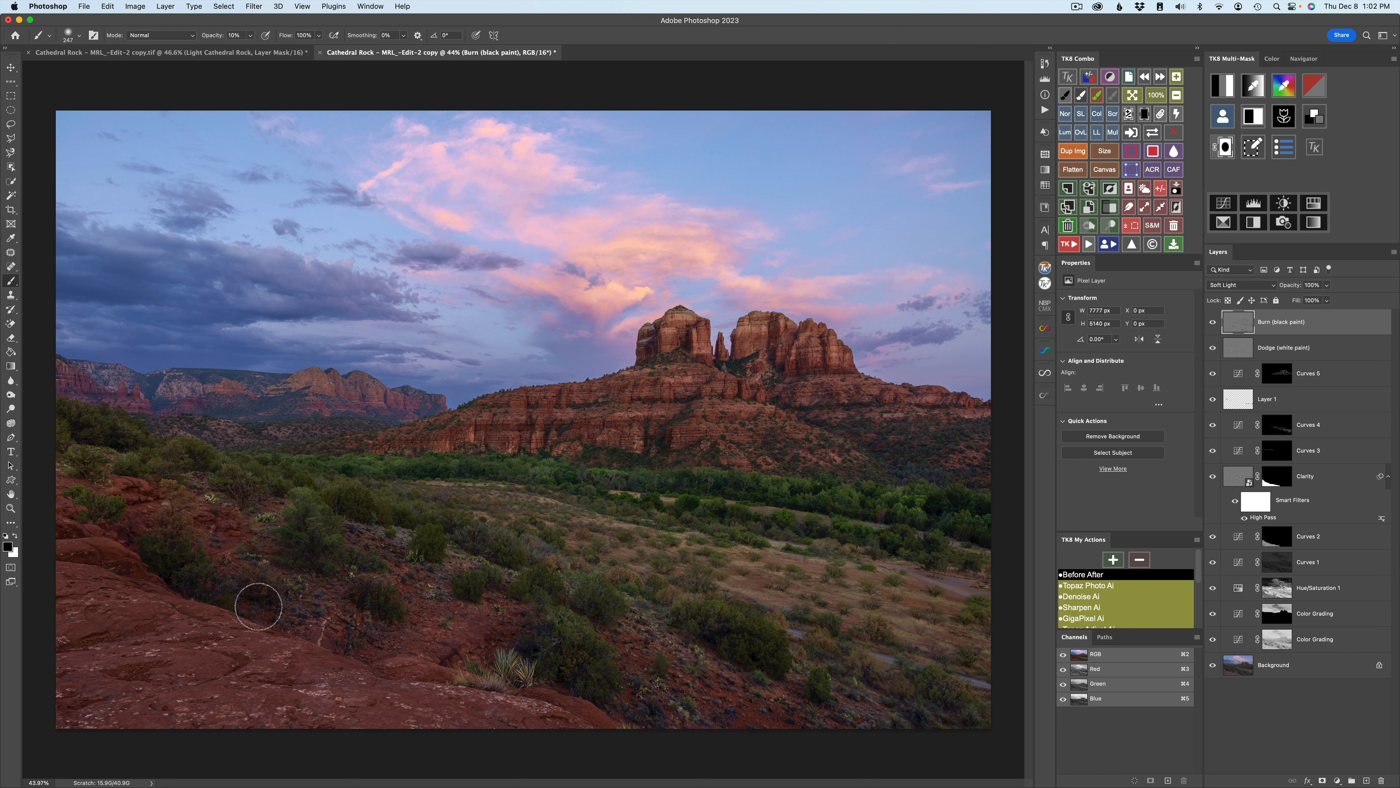
{"action": "left_click_drag", "start_coordinate": [448, 540], "coordinate": [431, 535]}
{"action": "left_click_drag", "start_coordinate": [350, 497], "coordinate": [365, 506]}
{"action": "left_click_drag", "start_coordinate": [393, 516], "coordinate": [412, 518]}
{"action": "left_click_drag", "start_coordinate": [441, 521], "coordinate": [462, 531]}
{"action": "left_click_drag", "start_coordinate": [430, 544], "coordinate": [513, 566]}
{"action": "mouse_move", "coordinate": [489, 510]}
{"action": "left_mouse_down"}
{"action": "mouse_move", "coordinate": [489, 474]}
{"action": "mouse_move", "coordinate": [437, 480]}
{"action": "mouse_move", "coordinate": [516, 492]}
{"action": "left_mouse_up"}
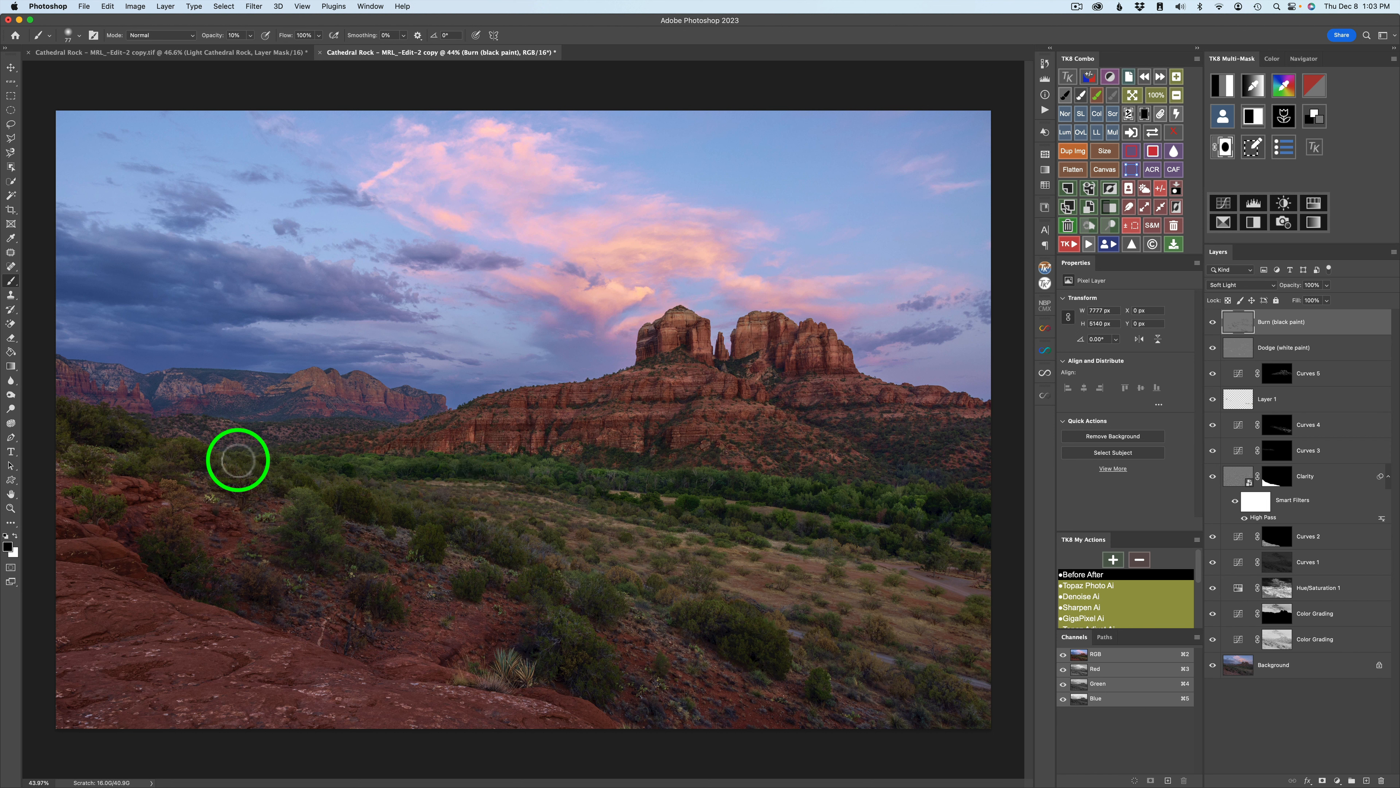
Step: Burn the bushes and soil along the hillside beneath the distant red cliffs at 10% opacity
{"action": "left_click_drag", "start_coordinate": [307, 480], "coordinate": [280, 494]}
{"action": "left_click_drag", "start_coordinate": [202, 463], "coordinate": [204, 485]}
{"action": "left_click_drag", "start_coordinate": [178, 488], "coordinate": [154, 452]}
{"action": "left_click_drag", "start_coordinate": [103, 411], "coordinate": [58, 433]}
{"action": "left_click_drag", "start_coordinate": [74, 529], "coordinate": [148, 499]}
{"action": "left_click_drag", "start_coordinate": [119, 488], "coordinate": [118, 562]}
Step: Burn the red foreground rock and the image's lower edge, and compare the result with and without the Burn layer
{"action": "mouse_move", "coordinate": [70, 558]}
{"action": "left_mouse_down"}
{"action": "mouse_move", "coordinate": [97, 607]}
{"action": "mouse_move", "coordinate": [61, 604]}
{"action": "left_mouse_up"}
{"action": "mouse_move", "coordinate": [57, 609]}
{"action": "left_mouse_down"}
{"action": "mouse_move", "coordinate": [65, 648]}
{"action": "mouse_move", "coordinate": [234, 676]}
{"action": "mouse_move", "coordinate": [283, 633]}
{"action": "left_mouse_up"}
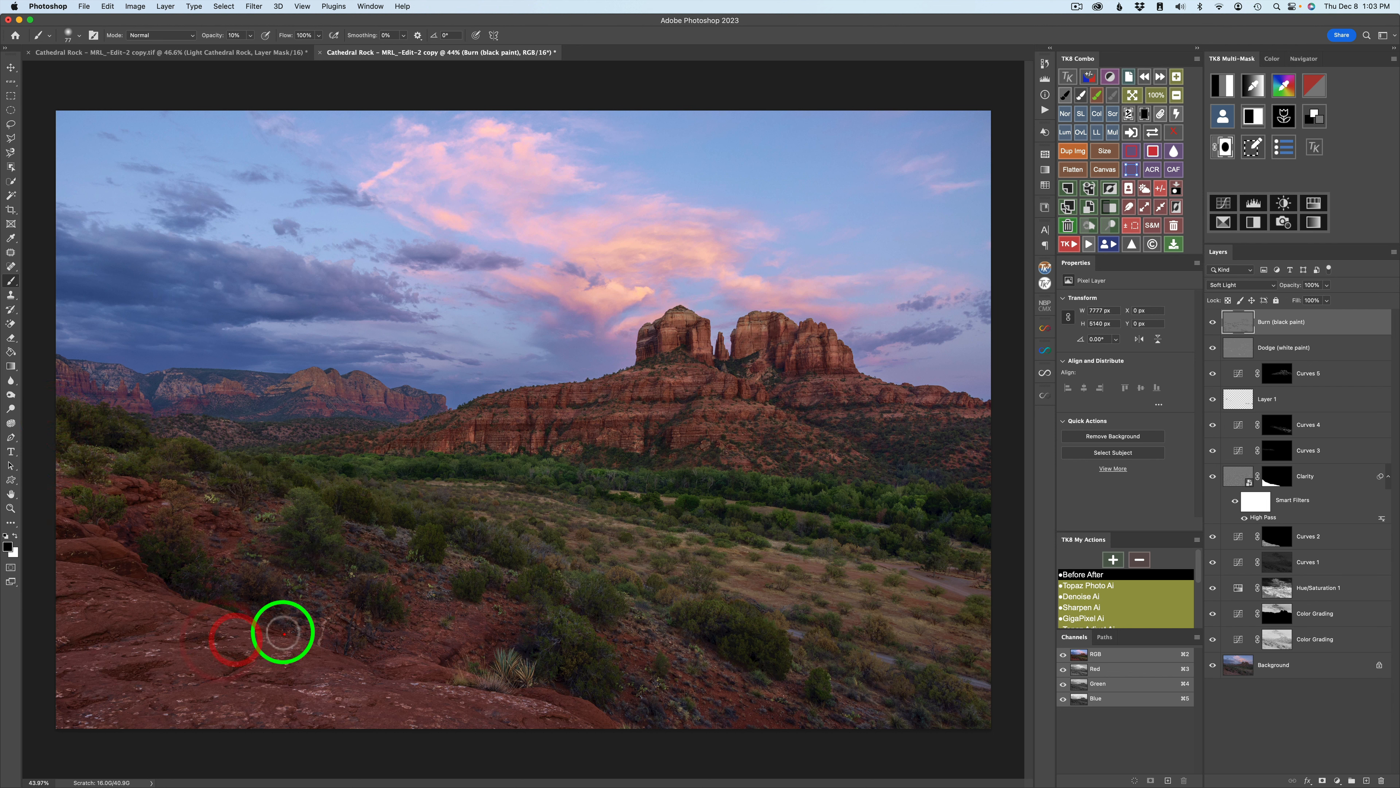
{"action": "left_click_drag", "start_coordinate": [303, 686], "coordinate": [307, 688]}
{"action": "mouse_move", "coordinate": [47, 713]}
{"action": "left_mouse_down"}
{"action": "mouse_move", "coordinate": [61, 676]}
{"action": "mouse_move", "coordinate": [53, 691]}
{"action": "left_mouse_up"}
{"action": "left_click_drag", "start_coordinate": [113, 709], "coordinate": [150, 718]}
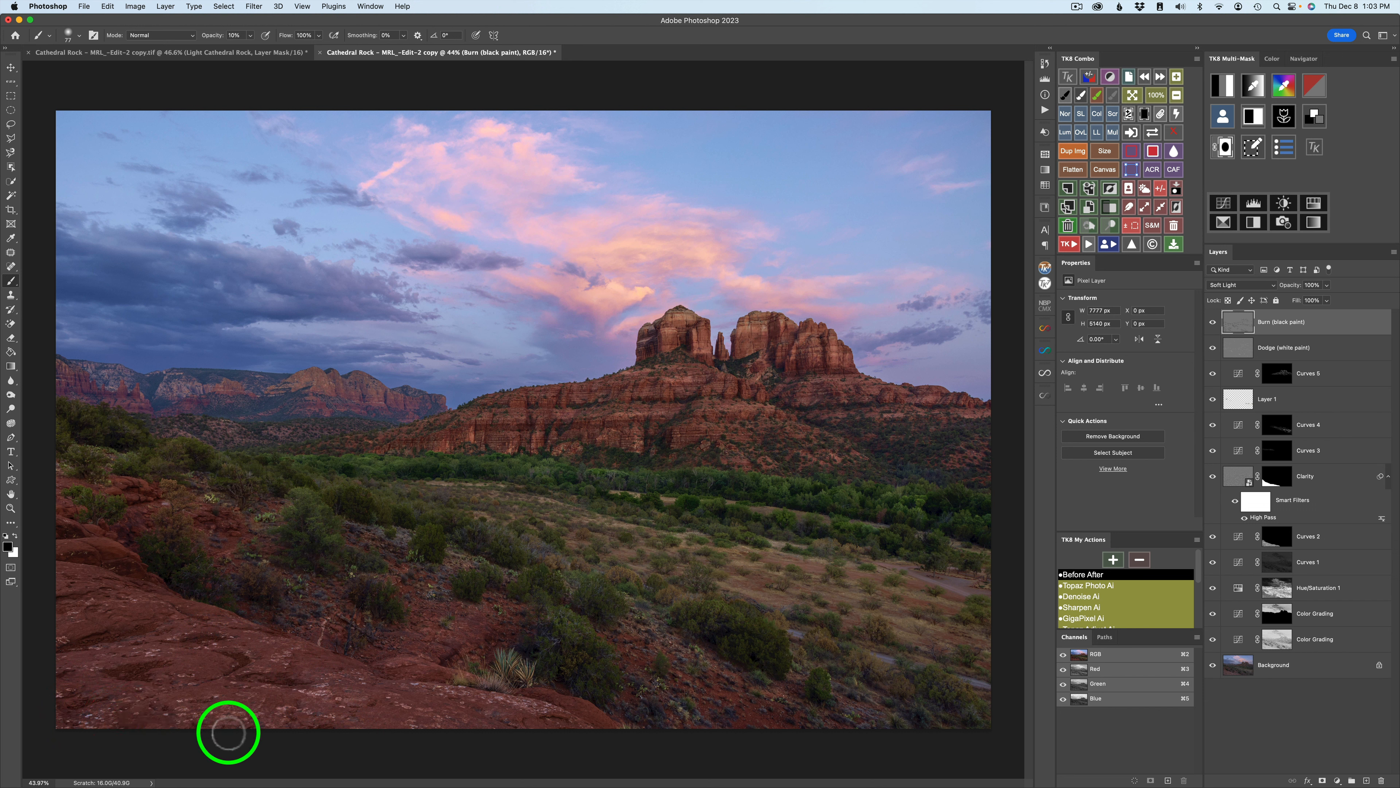
{"action": "mouse_move", "coordinate": [521, 719]}
{"action": "left_mouse_down"}
{"action": "mouse_move", "coordinate": [593, 710]}
{"action": "mouse_move", "coordinate": [672, 726]}
{"action": "mouse_move", "coordinate": [809, 700]}
{"action": "left_mouse_up"}
{"action": "left_click", "coordinate": [1213, 321]}
{"action": "left_click", "coordinate": [1214, 322]}
Step: Burn the grassy meadow between the foreground shrubs and the river trees with black at 10% opacity
{"action": "left_click_drag", "start_coordinate": [626, 543], "coordinate": [847, 613]}
{"action": "mouse_move", "coordinate": [856, 622]}
{"action": "left_mouse_down"}
{"action": "mouse_move", "coordinate": [888, 597]}
{"action": "mouse_move", "coordinate": [974, 579]}
{"action": "left_mouse_up"}
{"action": "left_click_drag", "start_coordinate": [1006, 589], "coordinate": [960, 607]}
{"action": "left_click_drag", "start_coordinate": [989, 647], "coordinate": [926, 657]}
{"action": "mouse_move", "coordinate": [890, 651]}
{"action": "left_mouse_down"}
{"action": "mouse_move", "coordinate": [869, 641]}
{"action": "mouse_move", "coordinate": [992, 686]}
{"action": "left_mouse_up"}
{"action": "left_click_drag", "start_coordinate": [781, 633], "coordinate": [807, 640]}
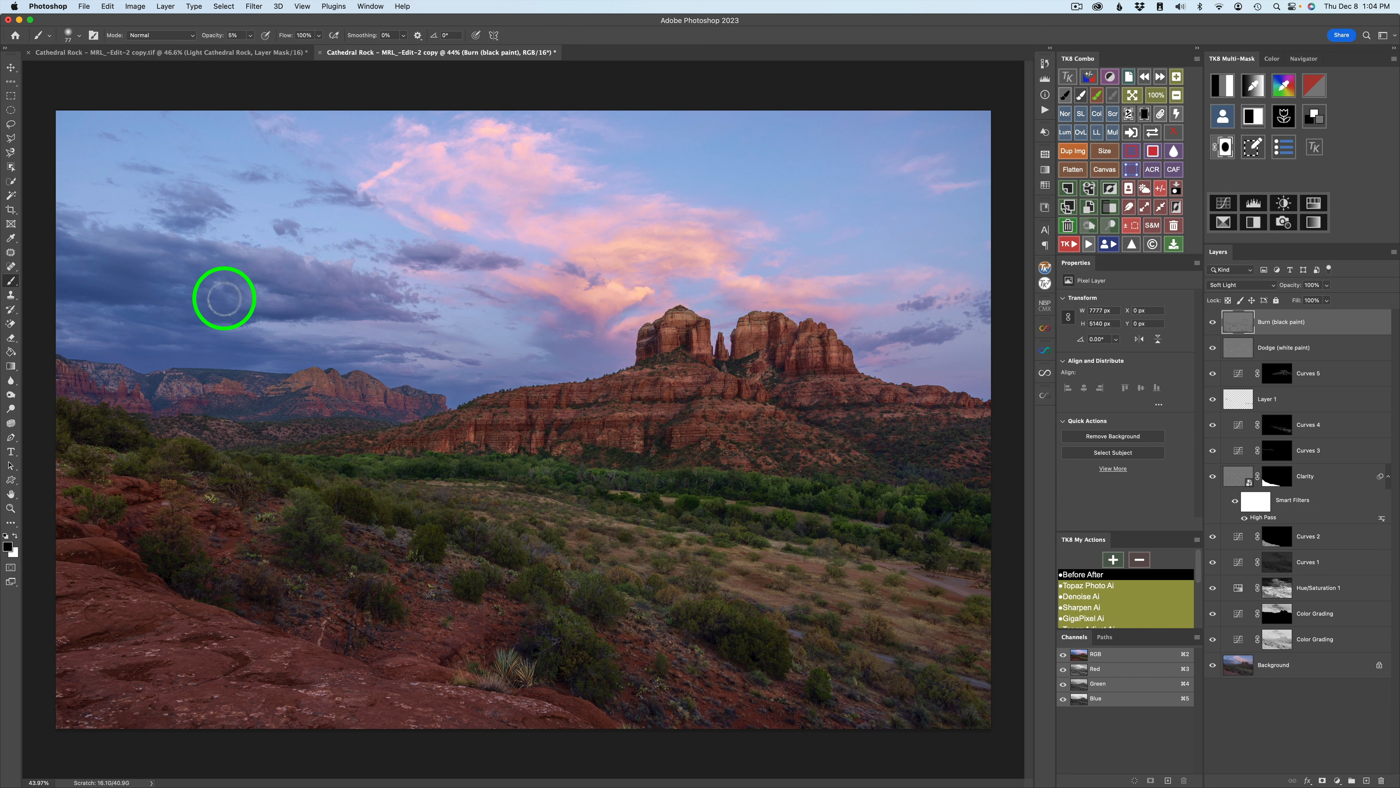
Step: Paint black over the dark cloud bank, the sky above the horizon and the clouds beside Cathedral Rock
{"action": "mouse_move", "coordinate": [220, 307]}
{"action": "left_mouse_down"}
{"action": "mouse_move", "coordinate": [253, 313]}
{"action": "mouse_move", "coordinate": [234, 315]}
{"action": "left_mouse_up"}
{"action": "left_click_drag", "start_coordinate": [201, 316], "coordinate": [270, 317]}
{"action": "left_click_drag", "start_coordinate": [159, 308], "coordinate": [76, 286]}
{"action": "left_click_drag", "start_coordinate": [55, 288], "coordinate": [127, 324]}
{"action": "mouse_move", "coordinate": [48, 313]}
{"action": "left_mouse_down"}
{"action": "mouse_move", "coordinate": [179, 343]}
{"action": "mouse_move", "coordinate": [151, 333]}
{"action": "left_mouse_up"}
{"action": "left_click_drag", "start_coordinate": [178, 338], "coordinate": [365, 342]}
{"action": "mouse_move", "coordinate": [413, 258]}
{"action": "left_mouse_down"}
{"action": "mouse_move", "coordinate": [570, 305]}
{"action": "mouse_move", "coordinate": [592, 325]}
{"action": "mouse_move", "coordinate": [632, 303]}
{"action": "mouse_move", "coordinate": [641, 334]}
{"action": "mouse_move", "coordinate": [620, 331]}
{"action": "left_mouse_up"}
{"action": "left_click_drag", "start_coordinate": [561, 346], "coordinate": [594, 344]}
{"action": "left_click_drag", "start_coordinate": [559, 312], "coordinate": [590, 317]}
{"action": "left_click_drag", "start_coordinate": [651, 239], "coordinate": [706, 242]}
{"action": "left_click_drag", "start_coordinate": [924, 337], "coordinate": [988, 309]}
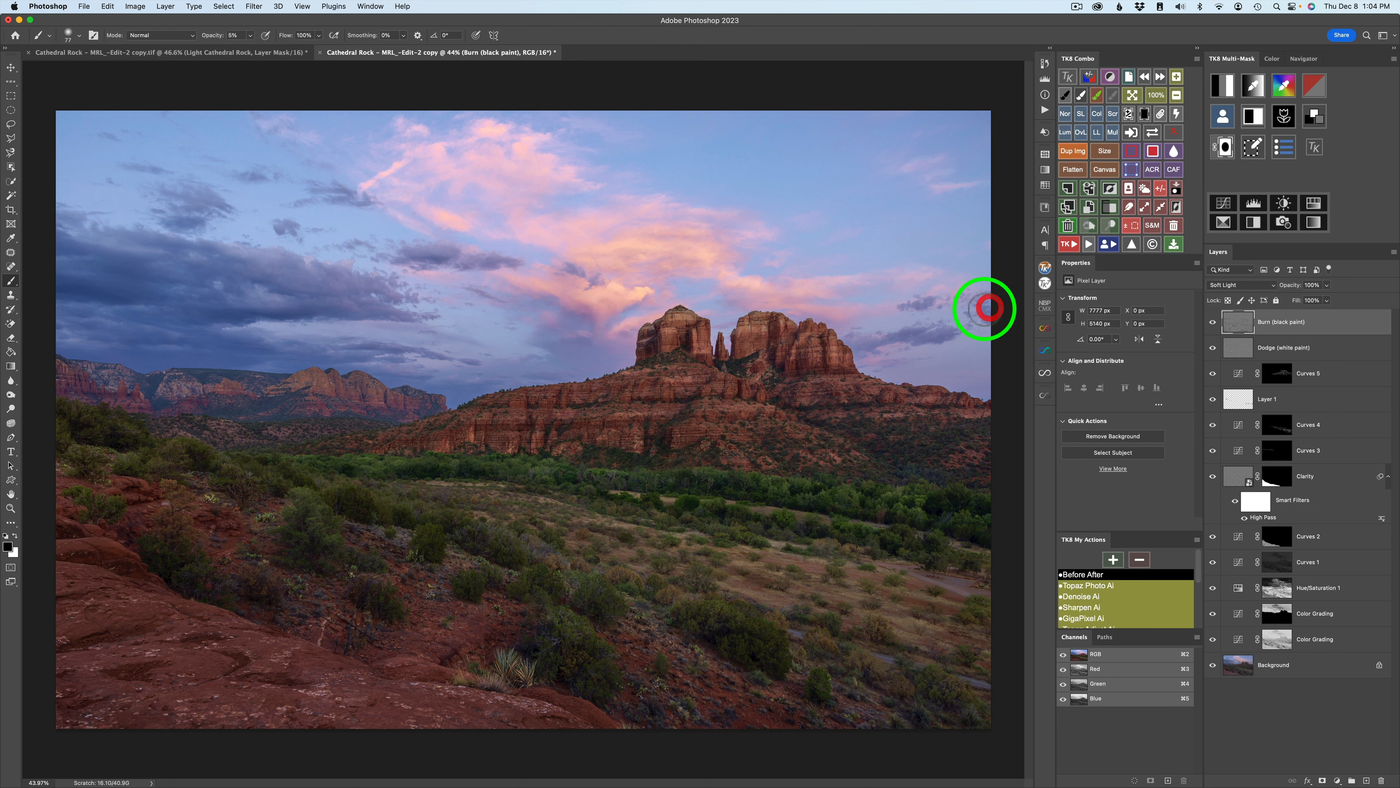
Step: Burn the small dark clouds and the shadowed parts of the pink clouds with black at 5% opacity
{"action": "left_click_drag", "start_coordinate": [613, 291], "coordinate": [601, 293]}
{"action": "left_click_drag", "start_coordinate": [575, 284], "coordinate": [564, 269]}
{"action": "left_click_drag", "start_coordinate": [457, 259], "coordinate": [439, 257]}
{"action": "left_click_drag", "start_coordinate": [428, 260], "coordinate": [406, 232]}
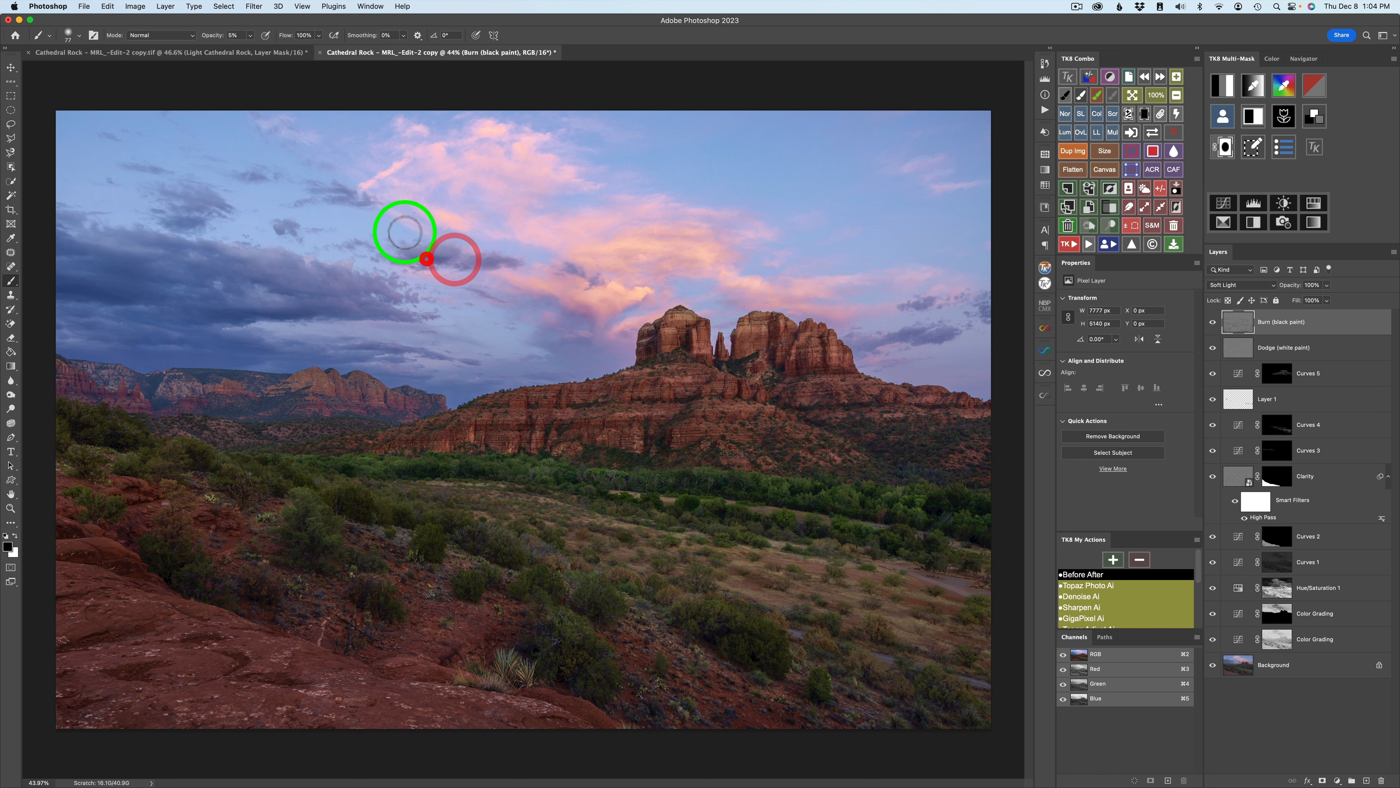
{"action": "left_click_drag", "start_coordinate": [315, 195], "coordinate": [347, 193]}
{"action": "left_click_drag", "start_coordinate": [156, 225], "coordinate": [209, 213]}
{"action": "mouse_move", "coordinate": [169, 210]}
{"action": "left_mouse_down"}
{"action": "mouse_move", "coordinate": [202, 209]}
{"action": "mouse_move", "coordinate": [204, 193]}
{"action": "left_mouse_up"}
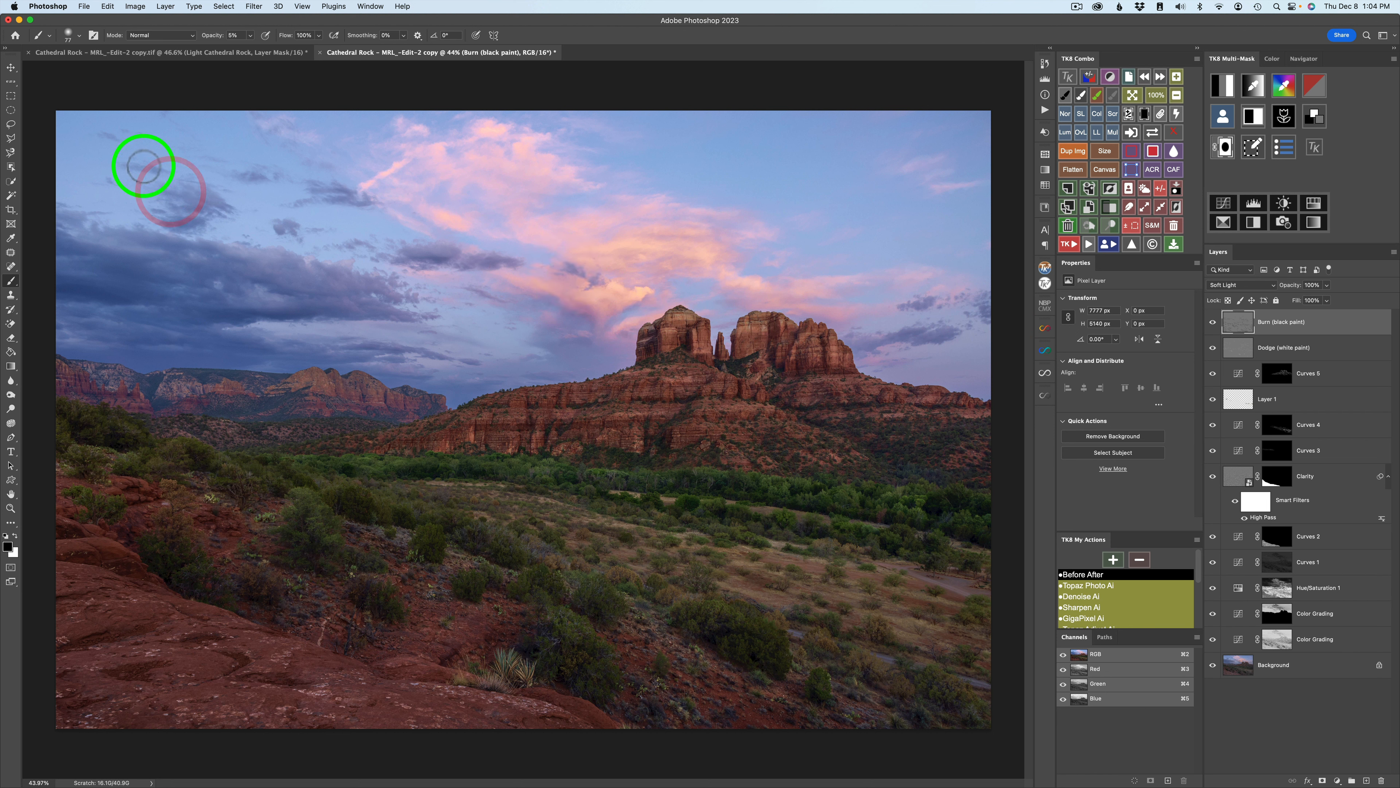
{"action": "left_click_drag", "start_coordinate": [127, 168], "coordinate": [165, 173]}
{"action": "left_click_drag", "start_coordinate": [240, 172], "coordinate": [265, 175]}
{"action": "left_click_drag", "start_coordinate": [248, 125], "coordinate": [298, 135]}
{"action": "left_click_drag", "start_coordinate": [395, 158], "coordinate": [419, 165]}
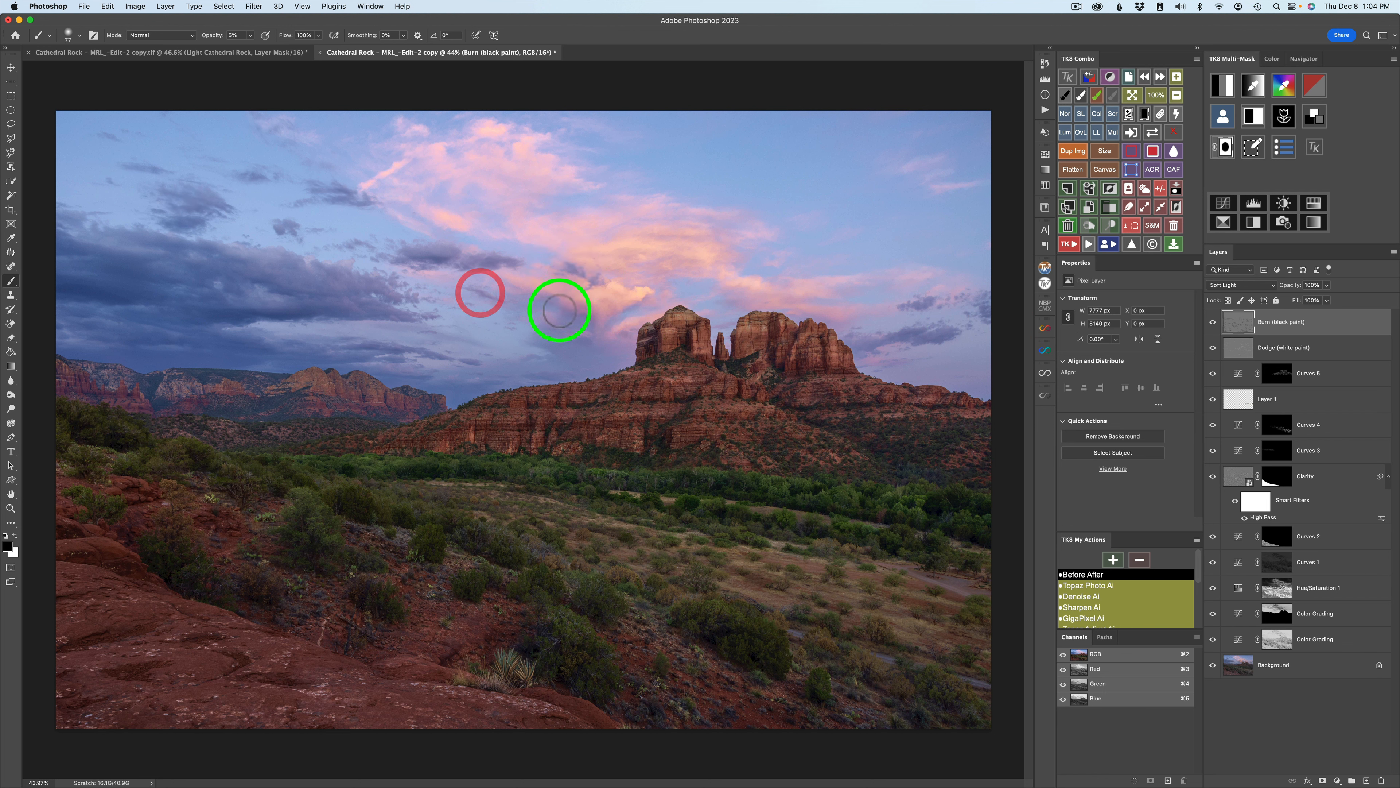
{"action": "left_click_drag", "start_coordinate": [500, 299], "coordinate": [590, 341]}
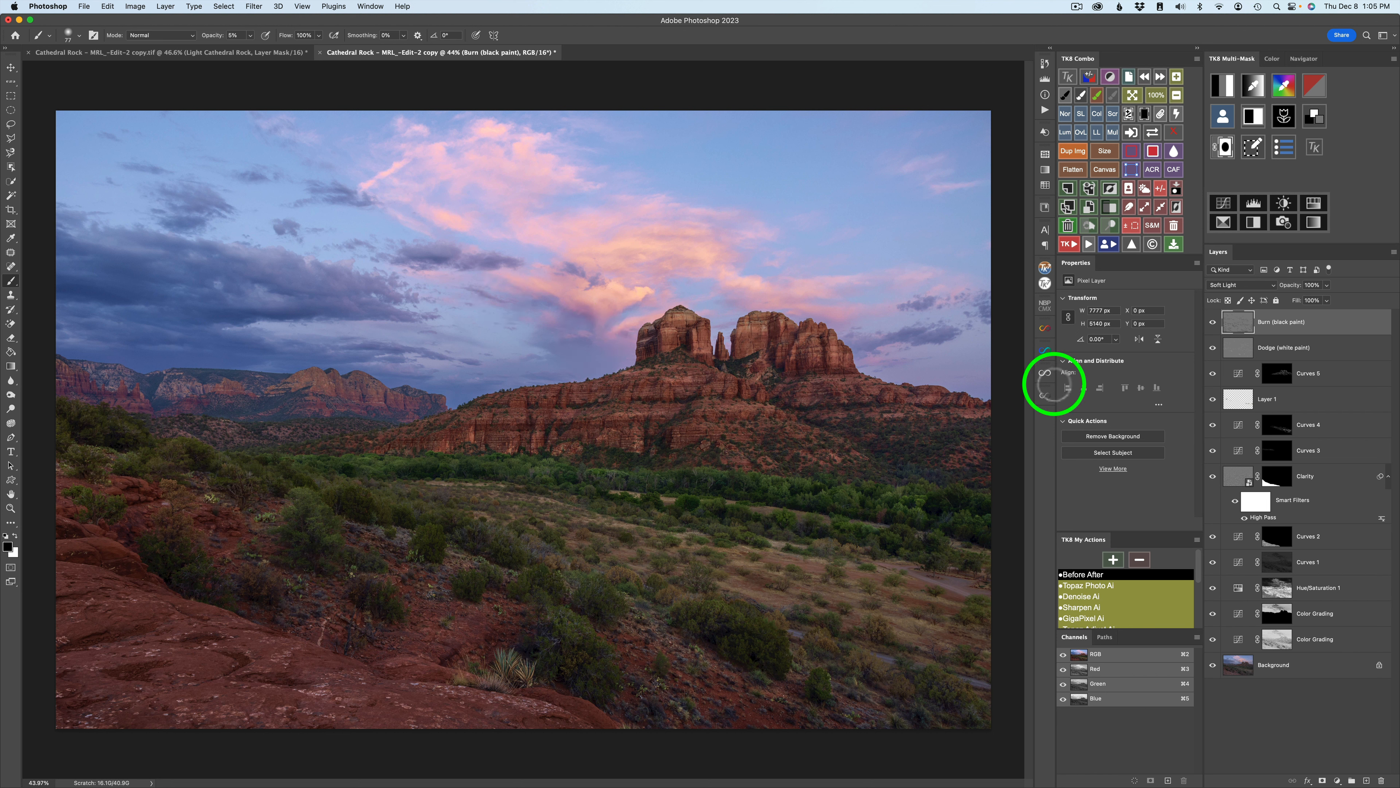
Step: Compare the image repeatedly with and without the Burn (black paint) layer
{"action": "left_click", "coordinate": [1211, 322]}
{"action": "left_click", "coordinate": [1212, 322]}
{"action": "left_click", "coordinate": [1211, 322]}
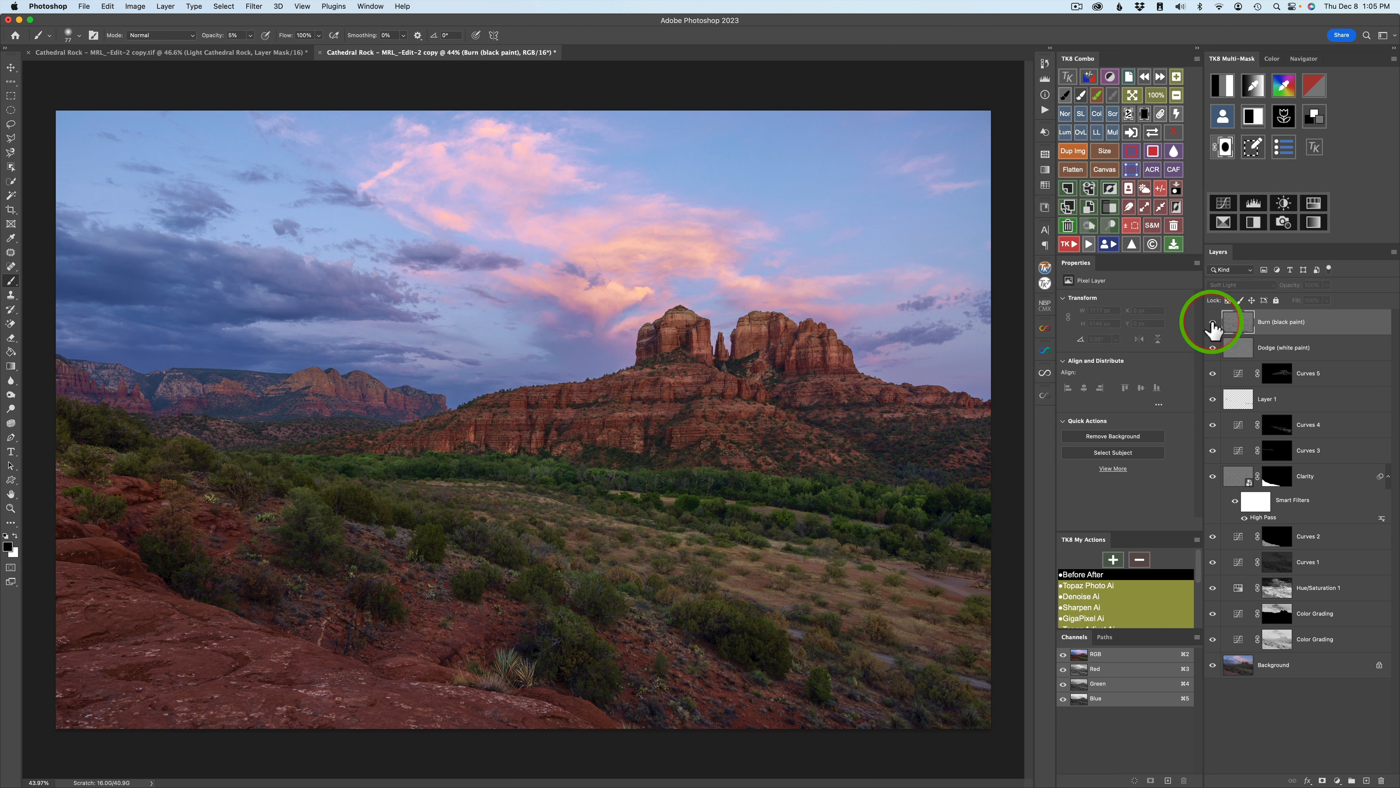
{"action": "left_click", "coordinate": [1212, 322]}
{"action": "left_click", "coordinate": [1212, 321]}
{"action": "left_click", "coordinate": [1212, 322]}
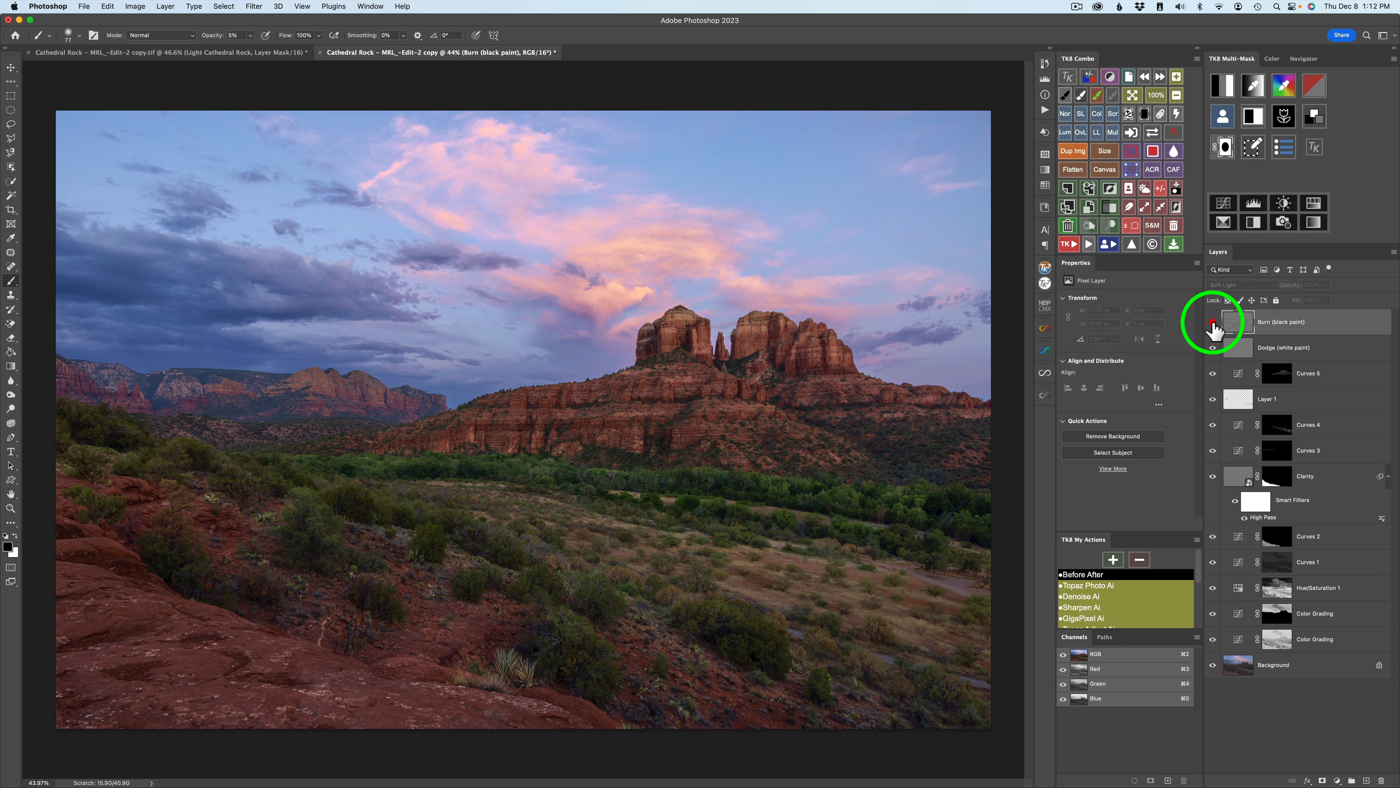
{"action": "left_click", "coordinate": [1213, 322]}
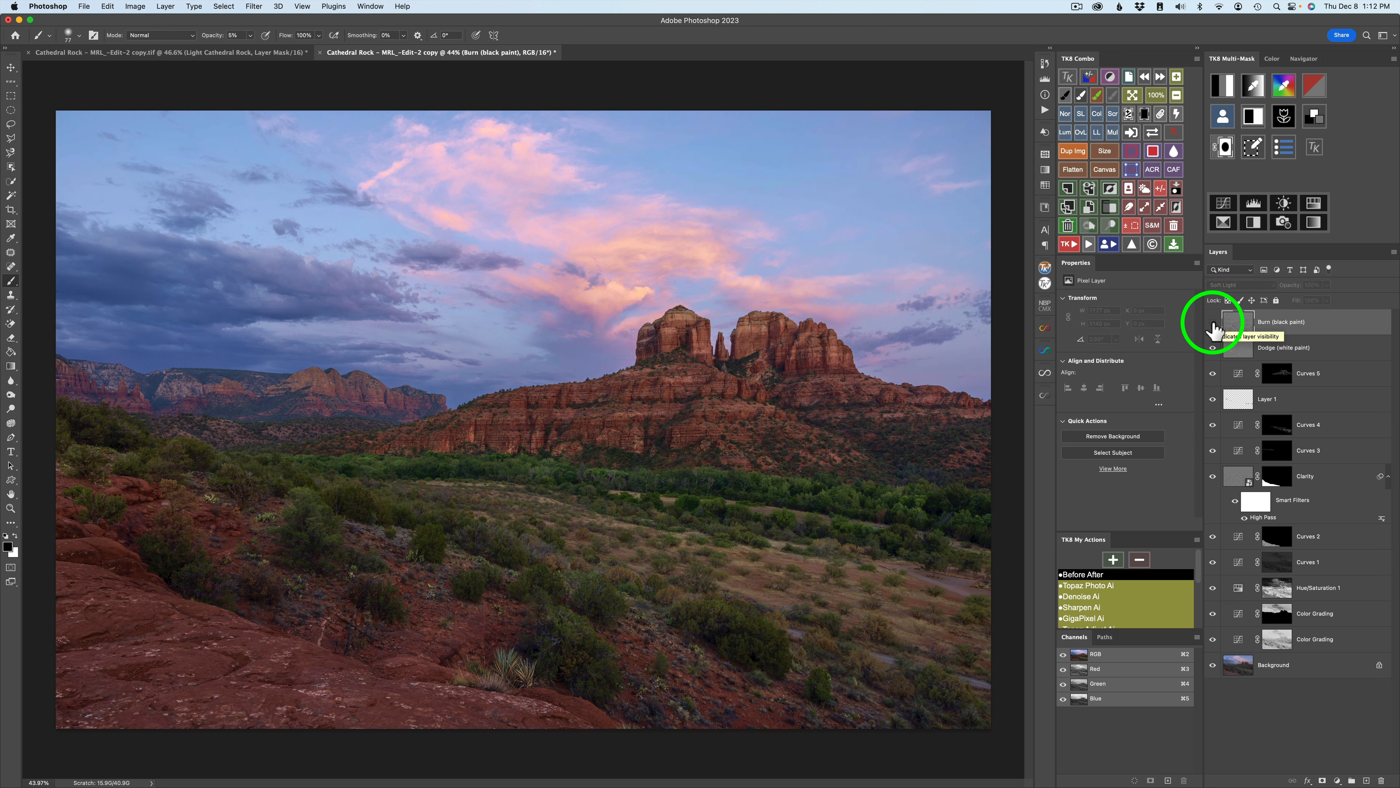
{"action": "left_click", "coordinate": [1213, 322]}
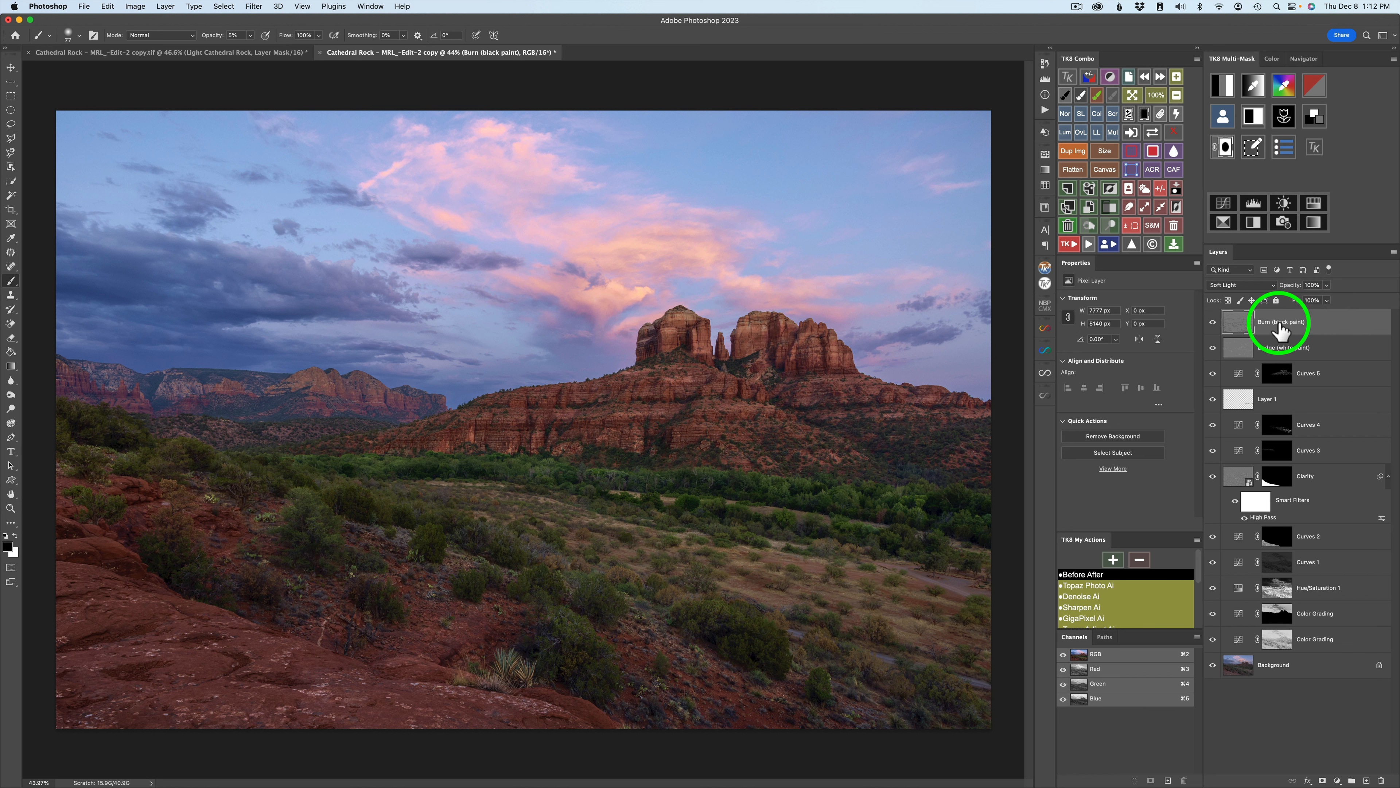
Step: Group the Burn and Dodge layers into a group with a white mask, and compare the image with and without the group
{"action": "left_click", "coordinate": [1345, 358]}
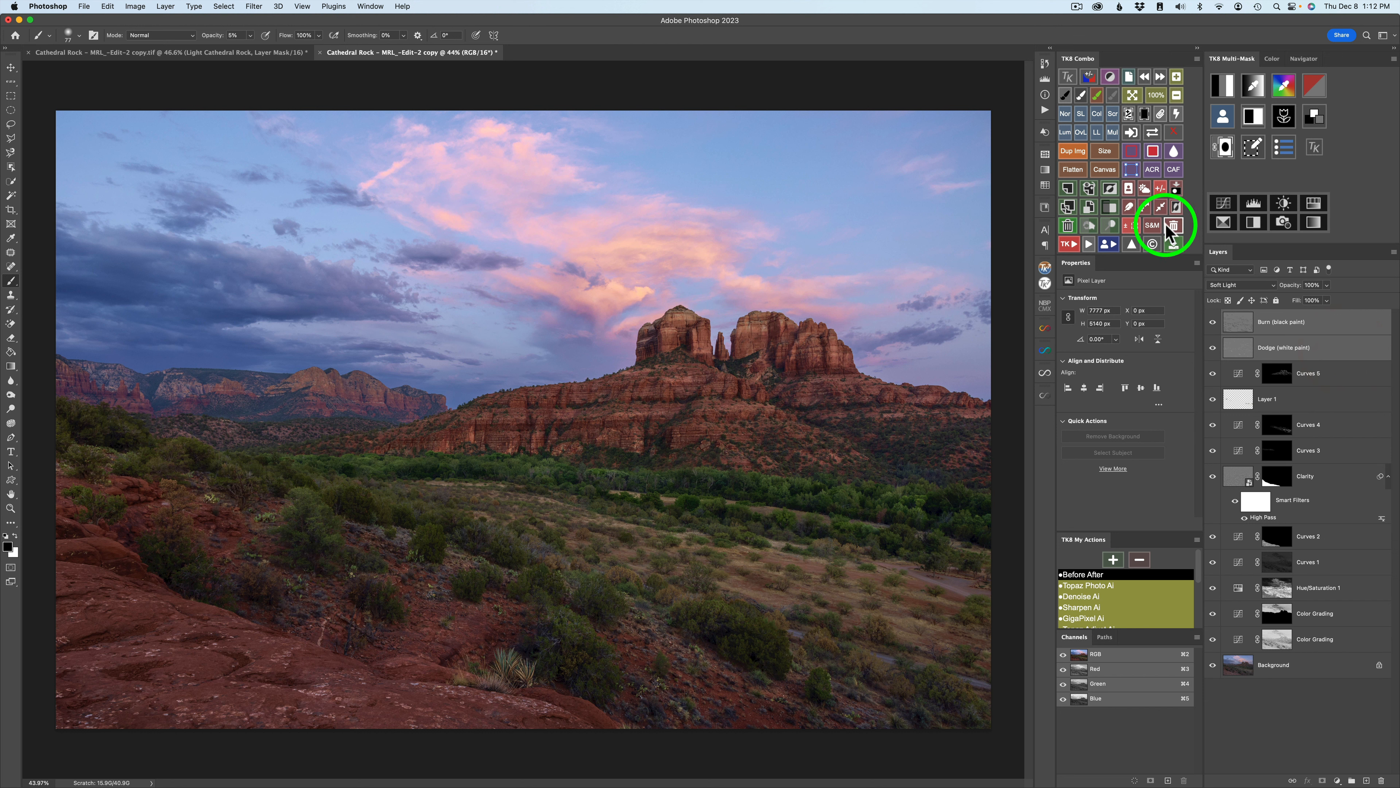
{"action": "left_click", "coordinate": [1114, 209]}
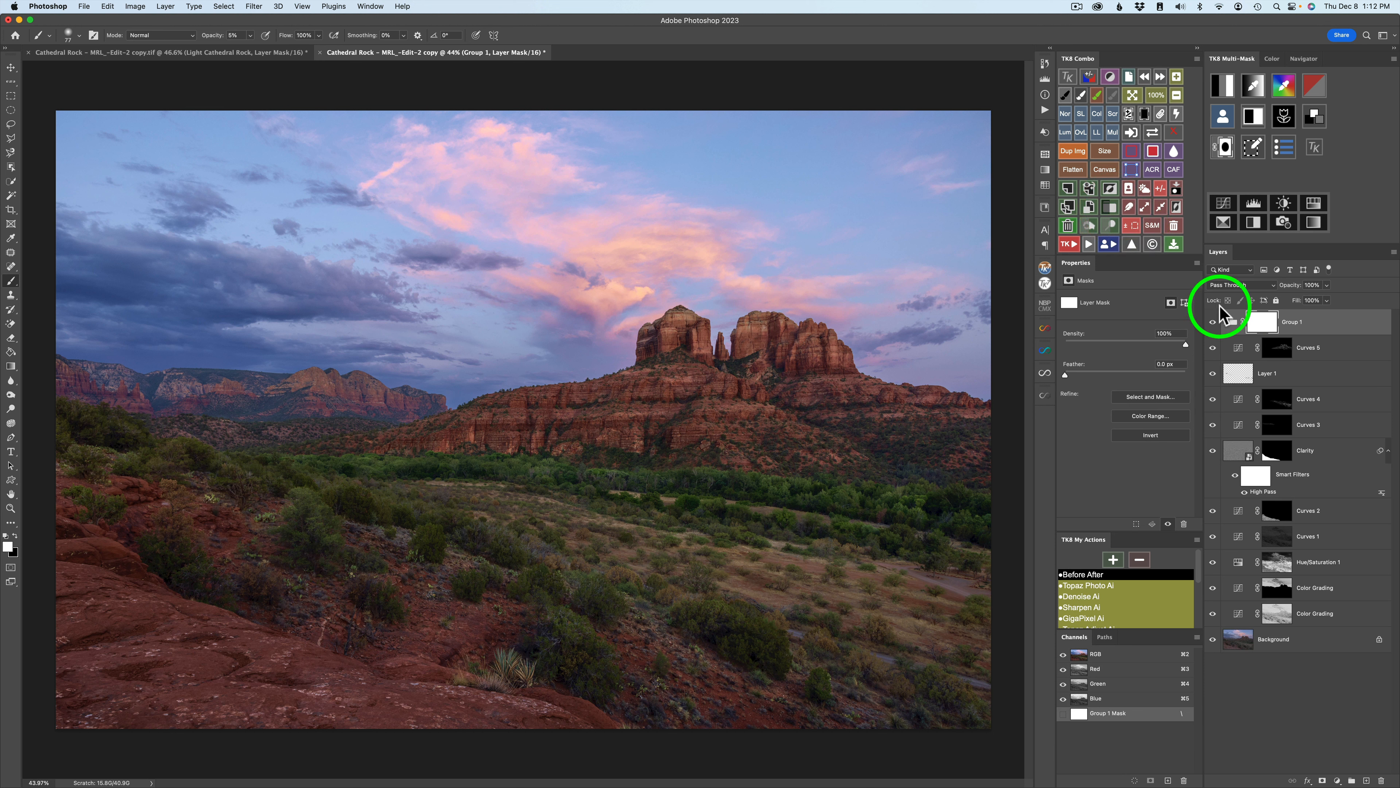
{"action": "left_click", "coordinate": [1213, 322]}
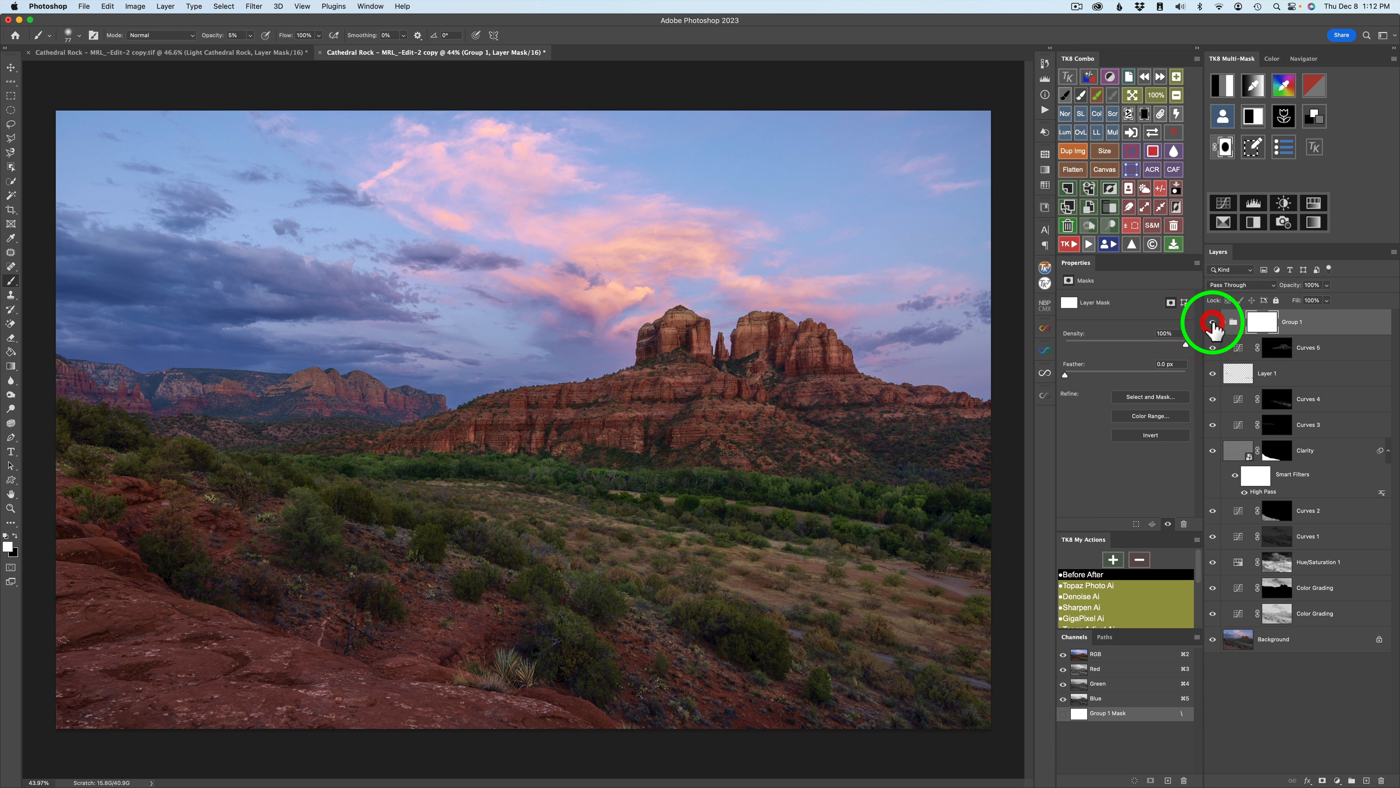
{"action": "left_click", "coordinate": [1212, 321]}
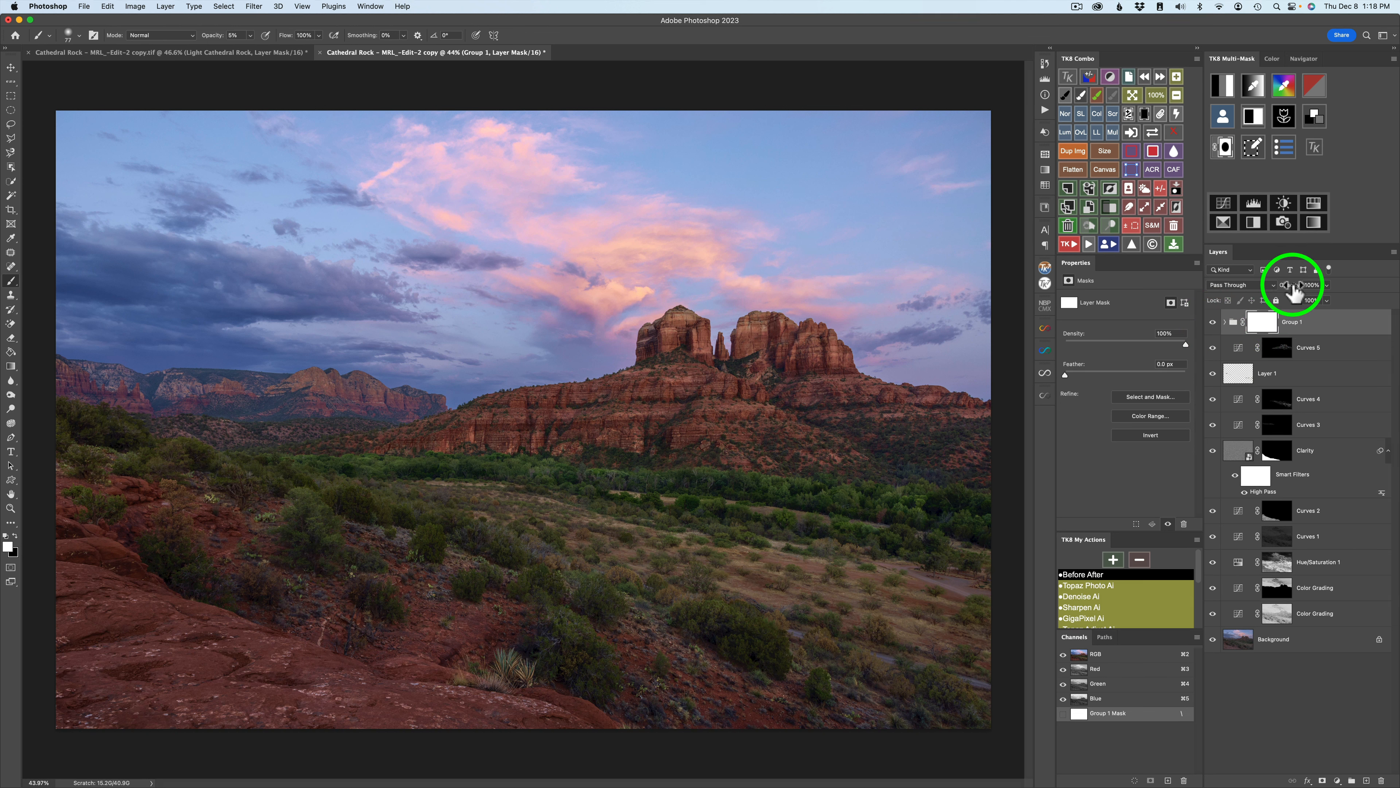
{"action": "left_click", "coordinate": [1226, 322]}
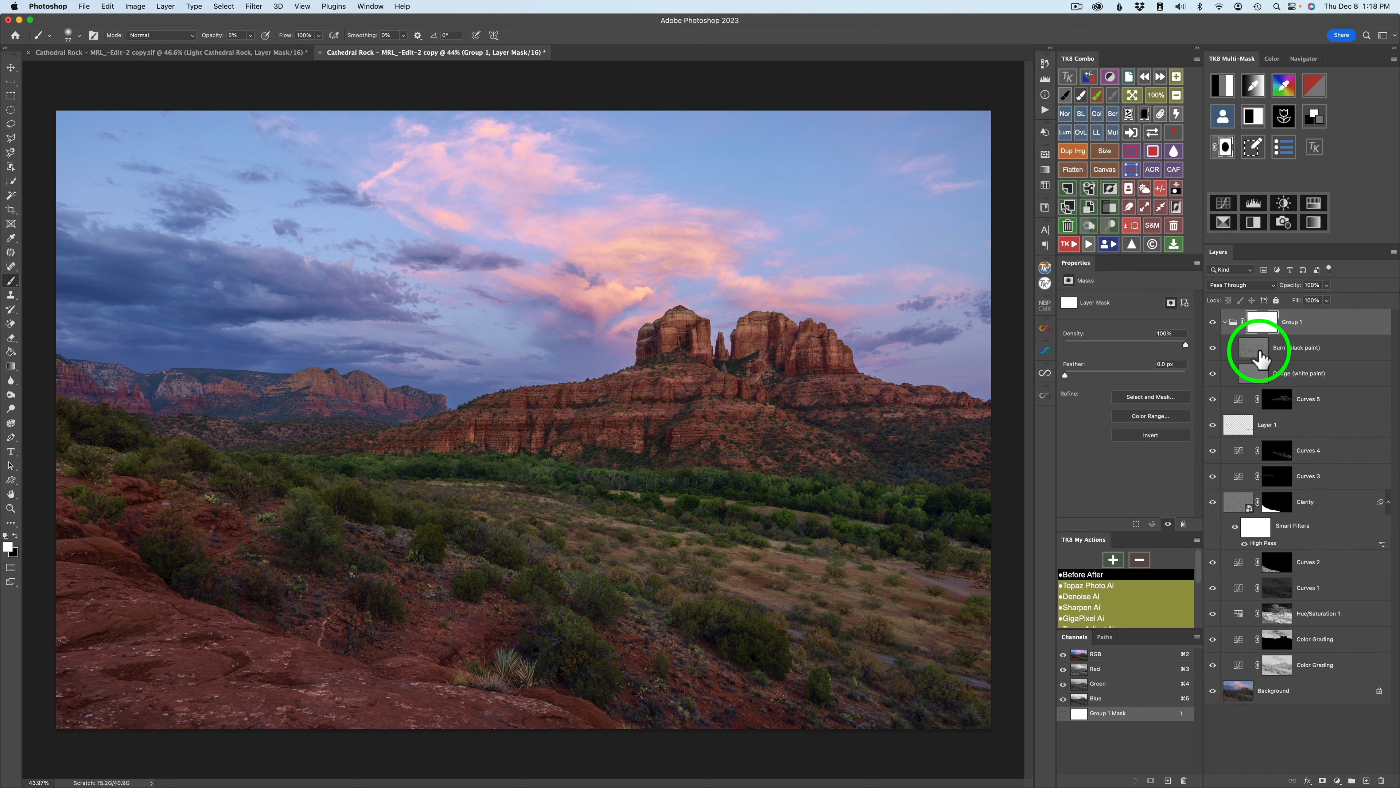
{"action": "left_click", "coordinate": [1225, 322]}
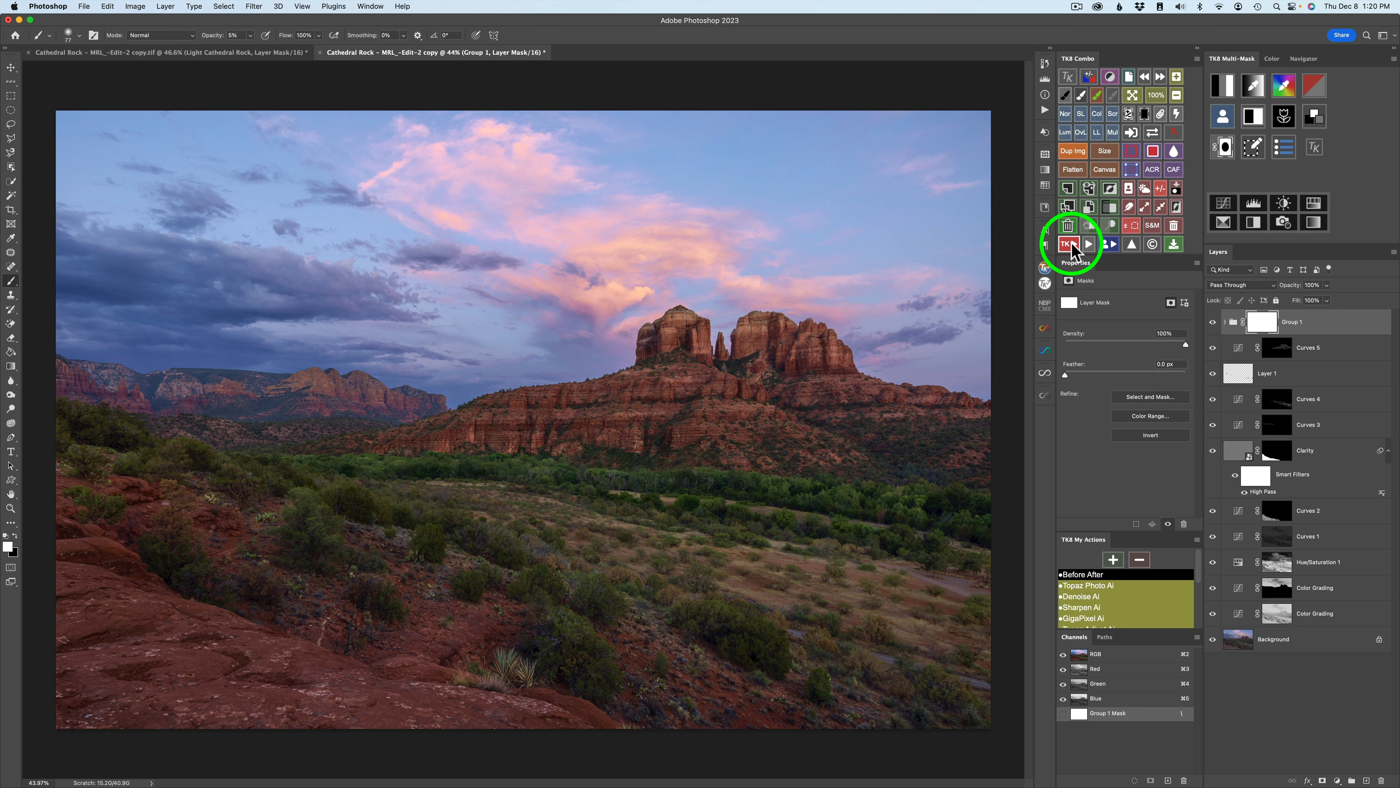
Step: Run the TK Soft Pop color action, reduce the new layer's opacity to 60%, and compare its effect
{"action": "left_click", "coordinate": [1070, 246]}
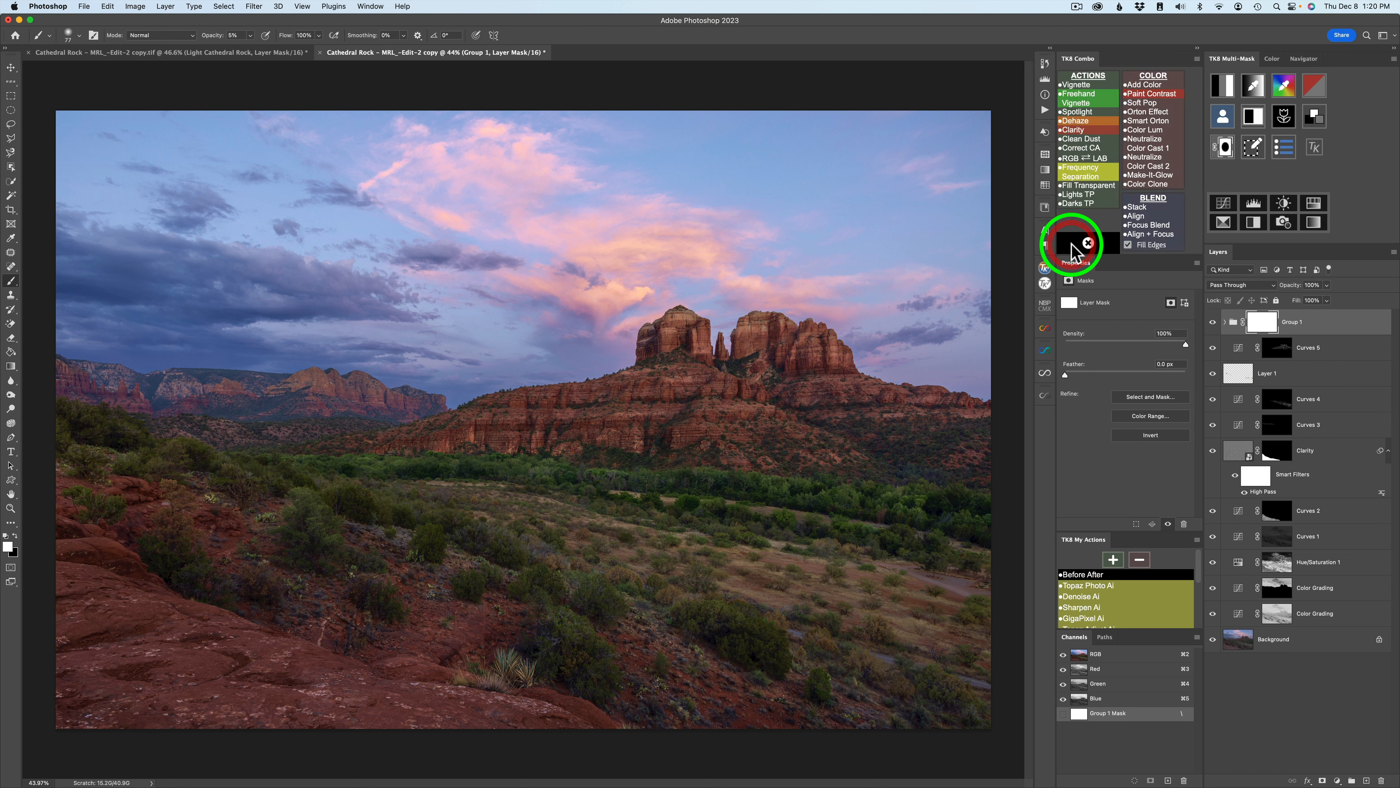
{"action": "left_click", "coordinate": [1146, 104]}
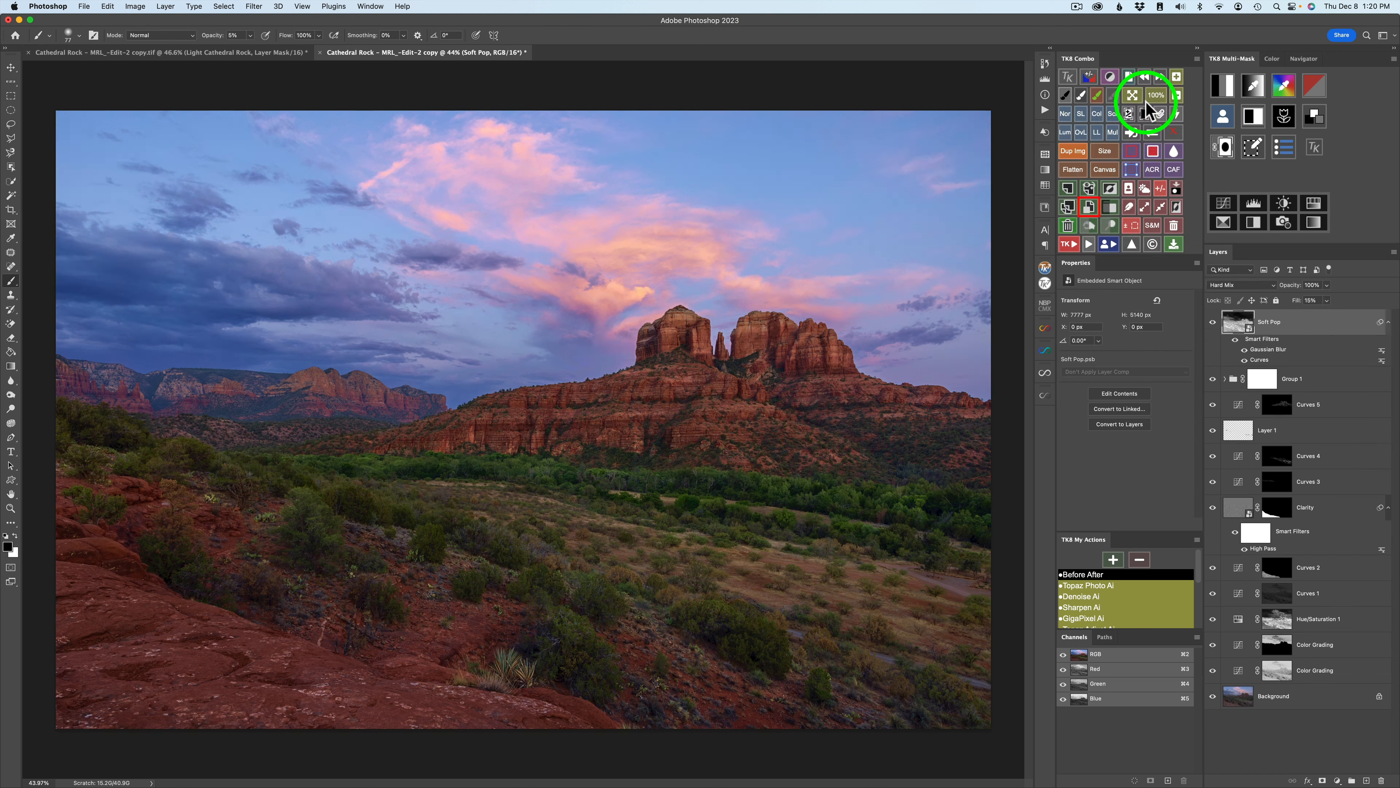
{"action": "left_click", "coordinate": [1212, 321]}
{"action": "left_click", "coordinate": [1212, 323]}
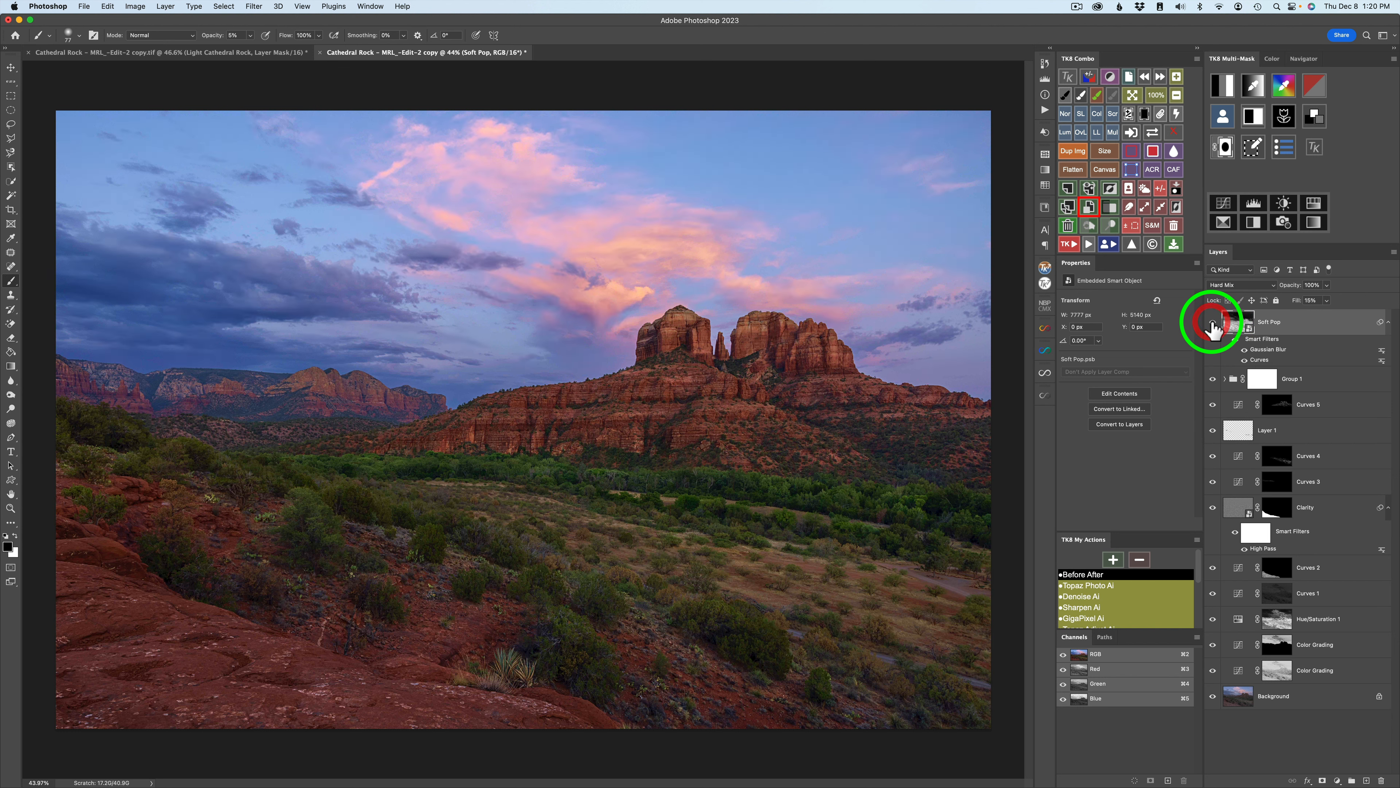
{"action": "left_click_drag", "start_coordinate": [1298, 291], "coordinate": [1275, 292]}
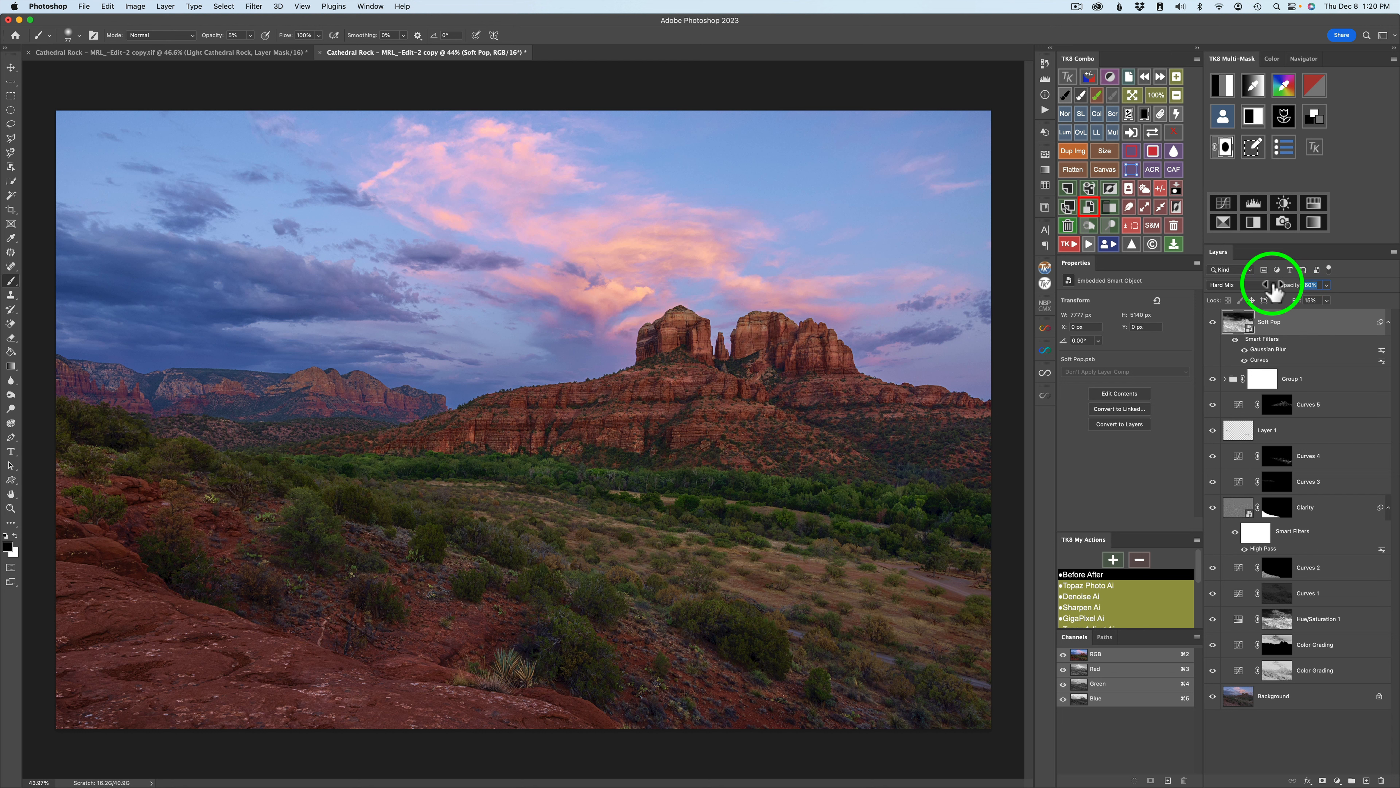
{"action": "left_click", "coordinate": [1212, 324]}
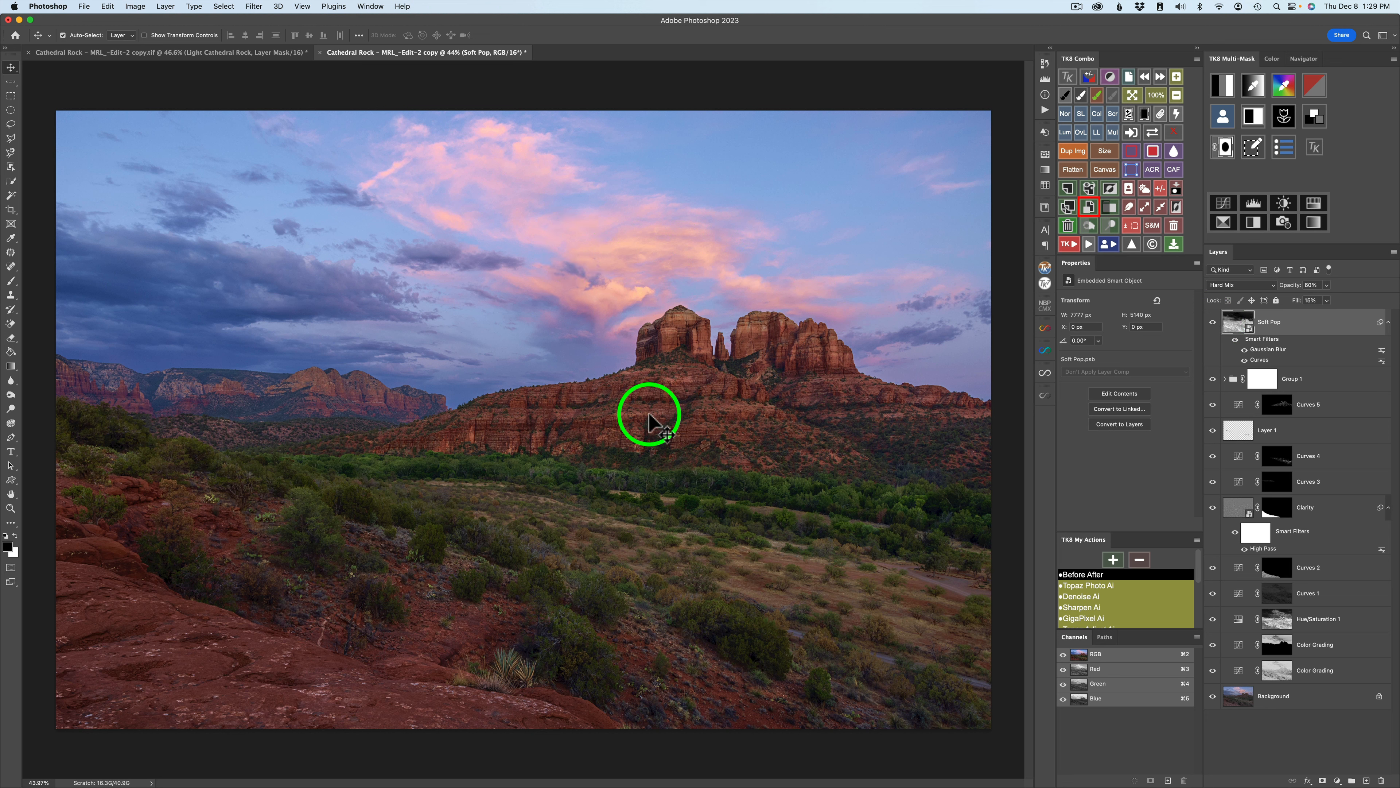
Step: Select the sky, invert the selection to the land, and generate a TK8 mask from the active selection
{"action": "left_click", "coordinate": [1145, 191]}
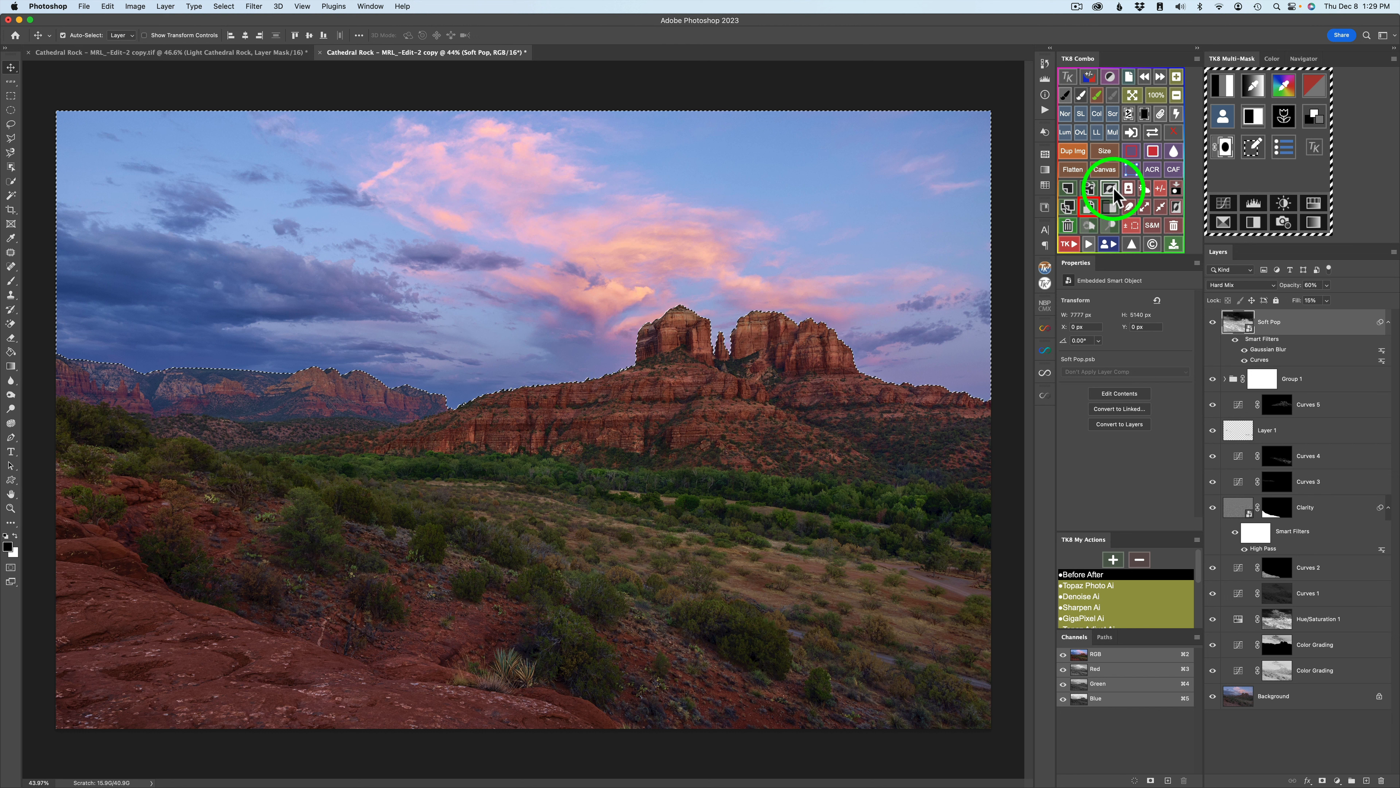
{"action": "left_click", "coordinate": [1176, 207]}
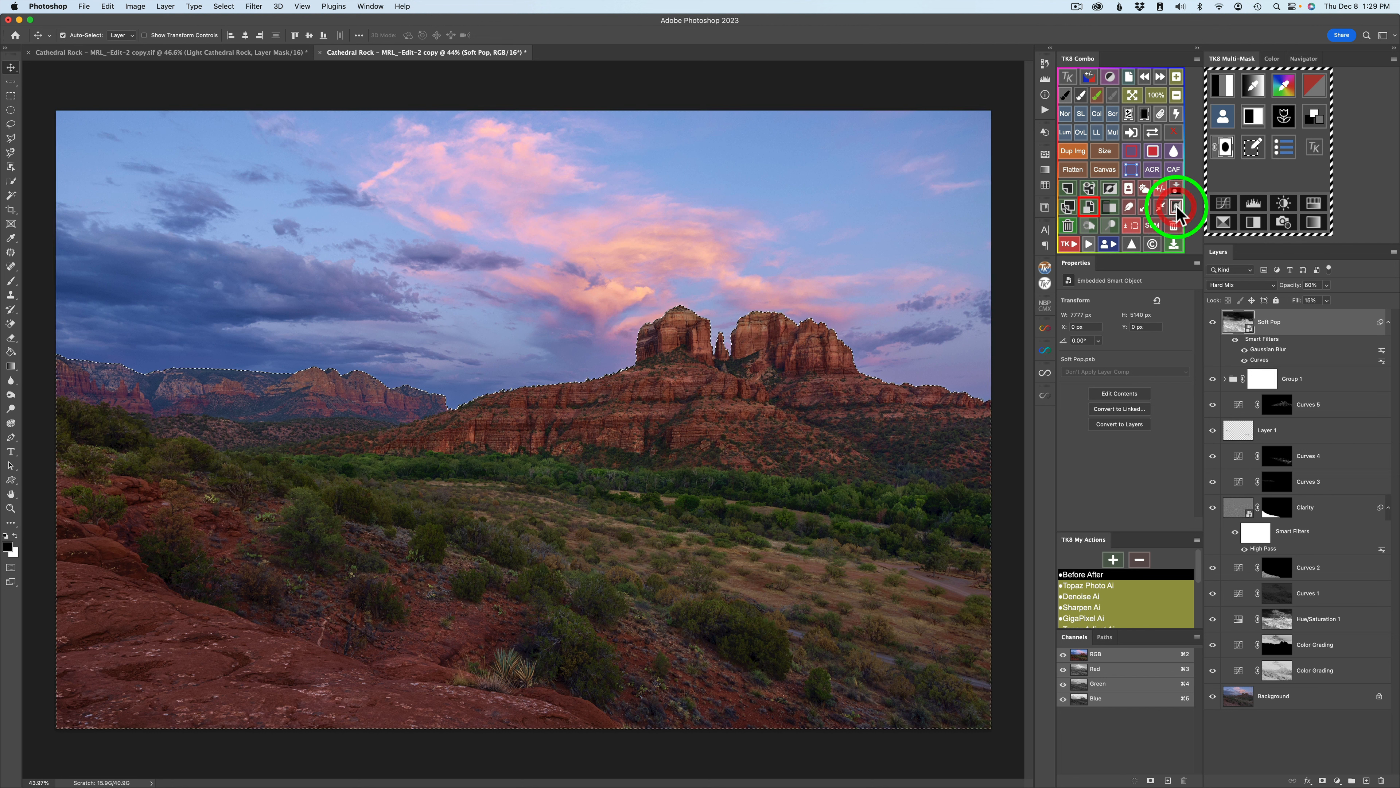
{"action": "left_click", "coordinate": [1223, 117]}
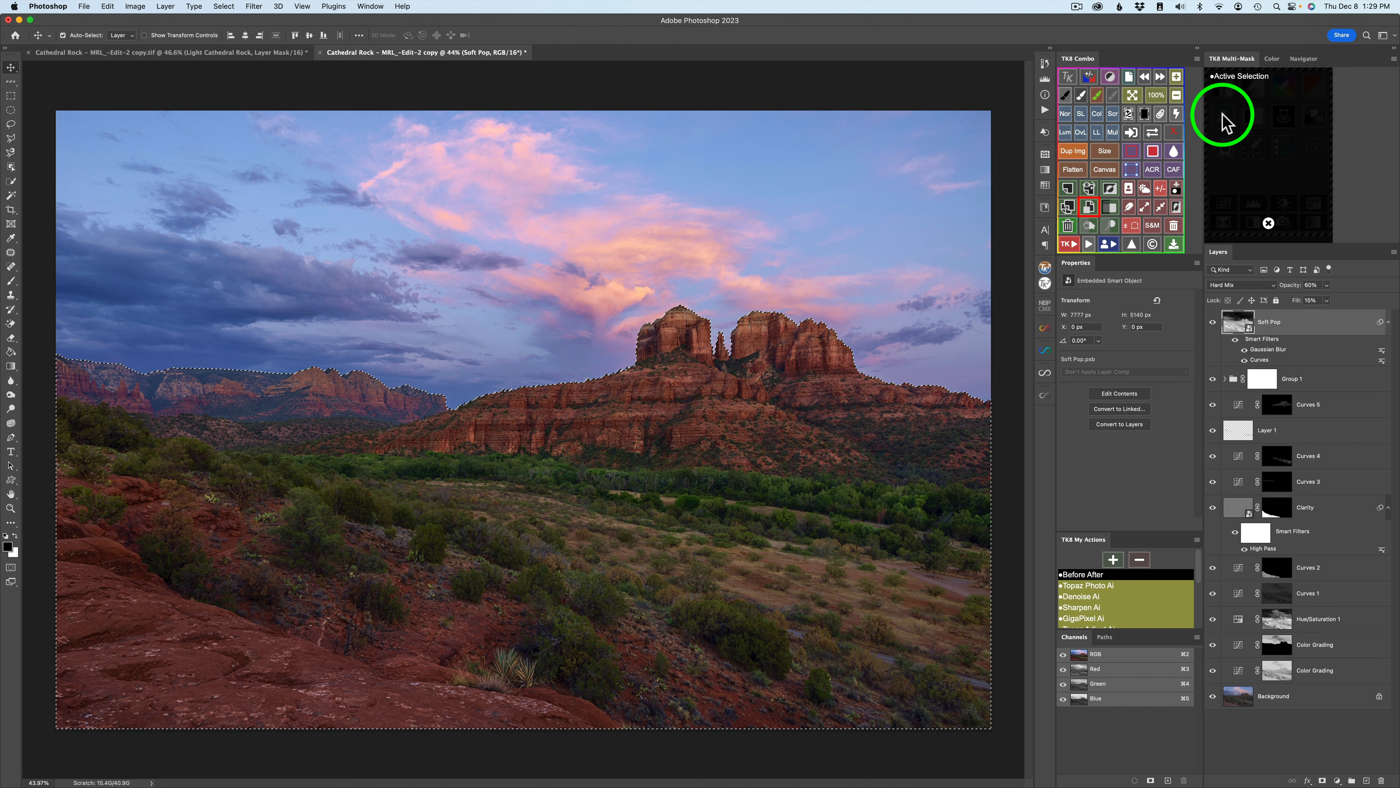
{"action": "left_click", "coordinate": [1239, 76]}
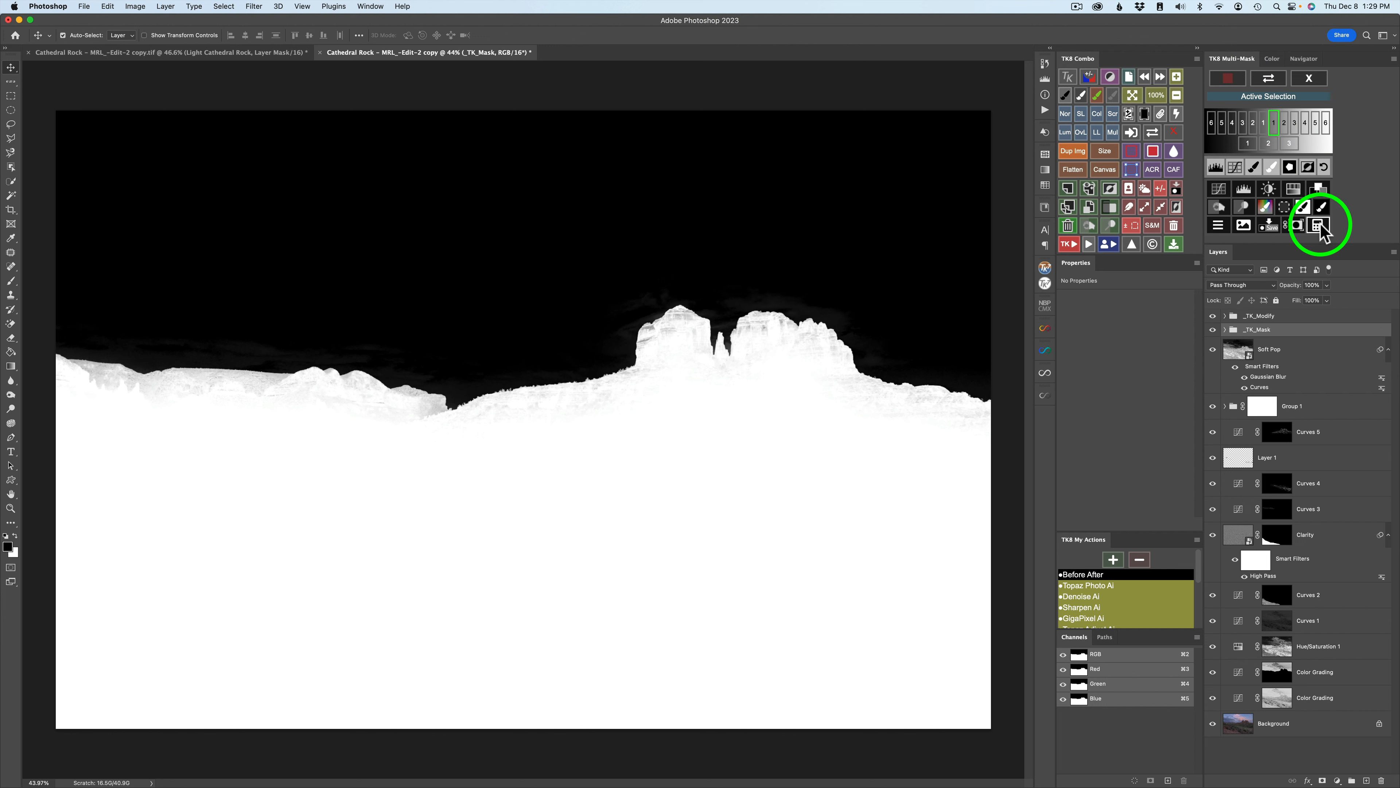
Step: Multiply the land mask by an RGB Midtones 3 luminosity mask with the TK8 mask calculator
{"action": "left_click", "coordinate": [1318, 225]}
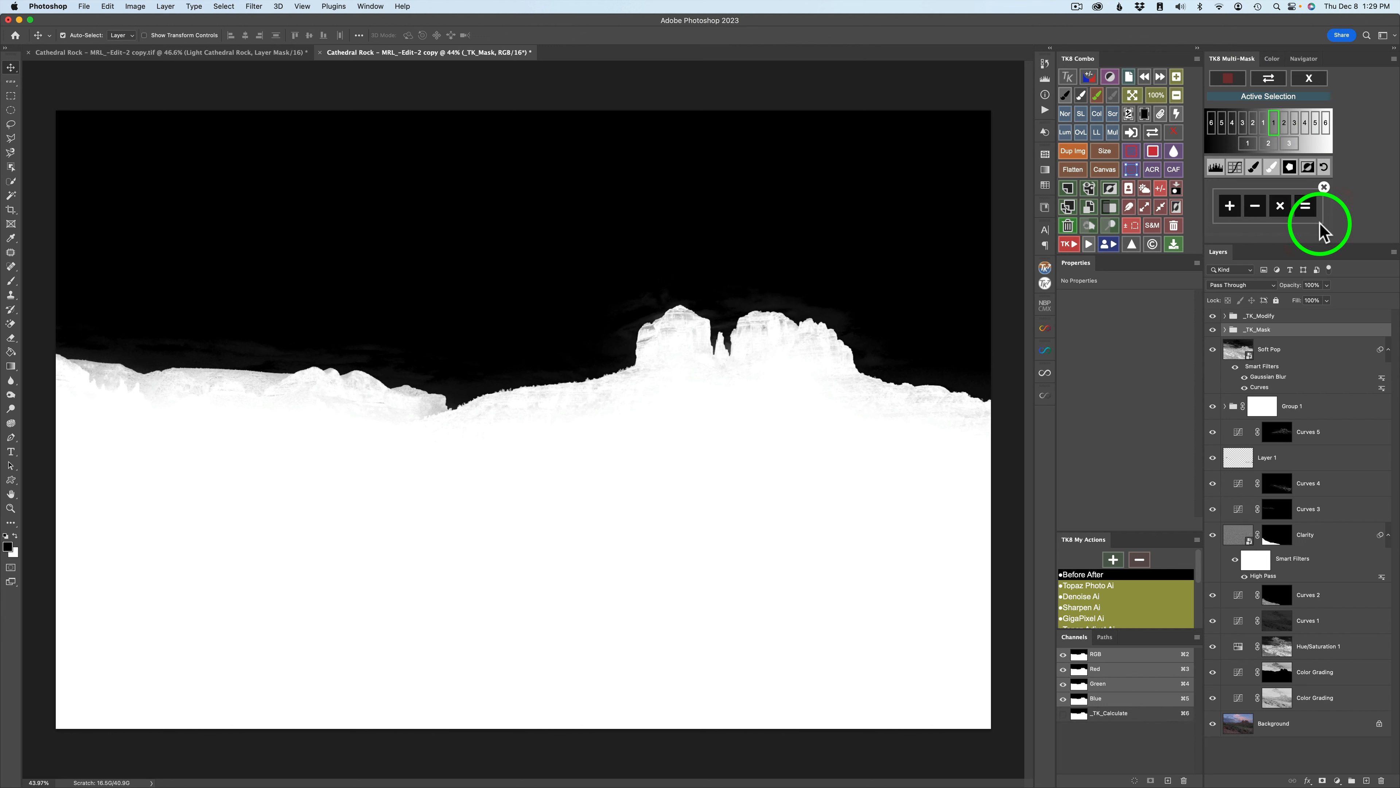
{"action": "left_click", "coordinate": [1282, 207]}
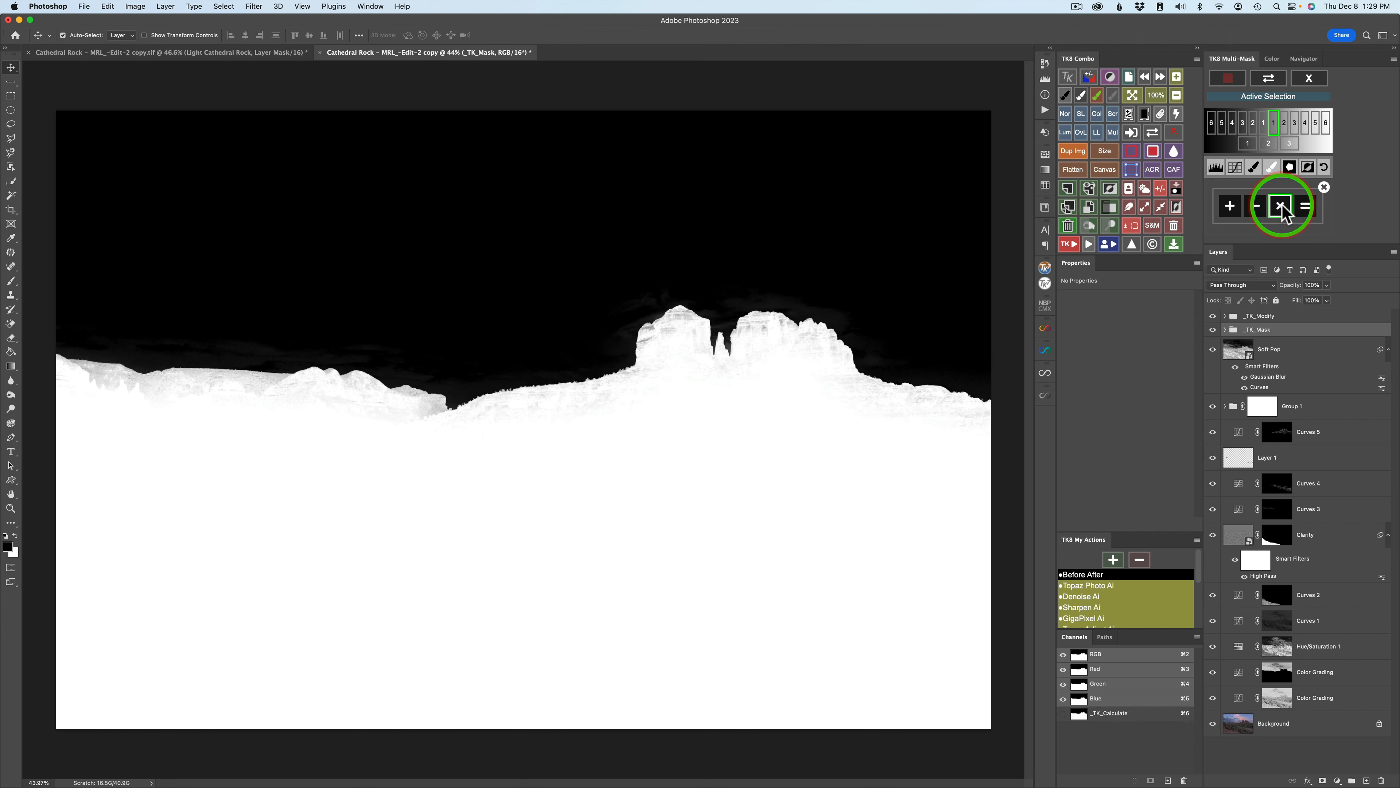
{"action": "left_click", "coordinate": [1312, 82]}
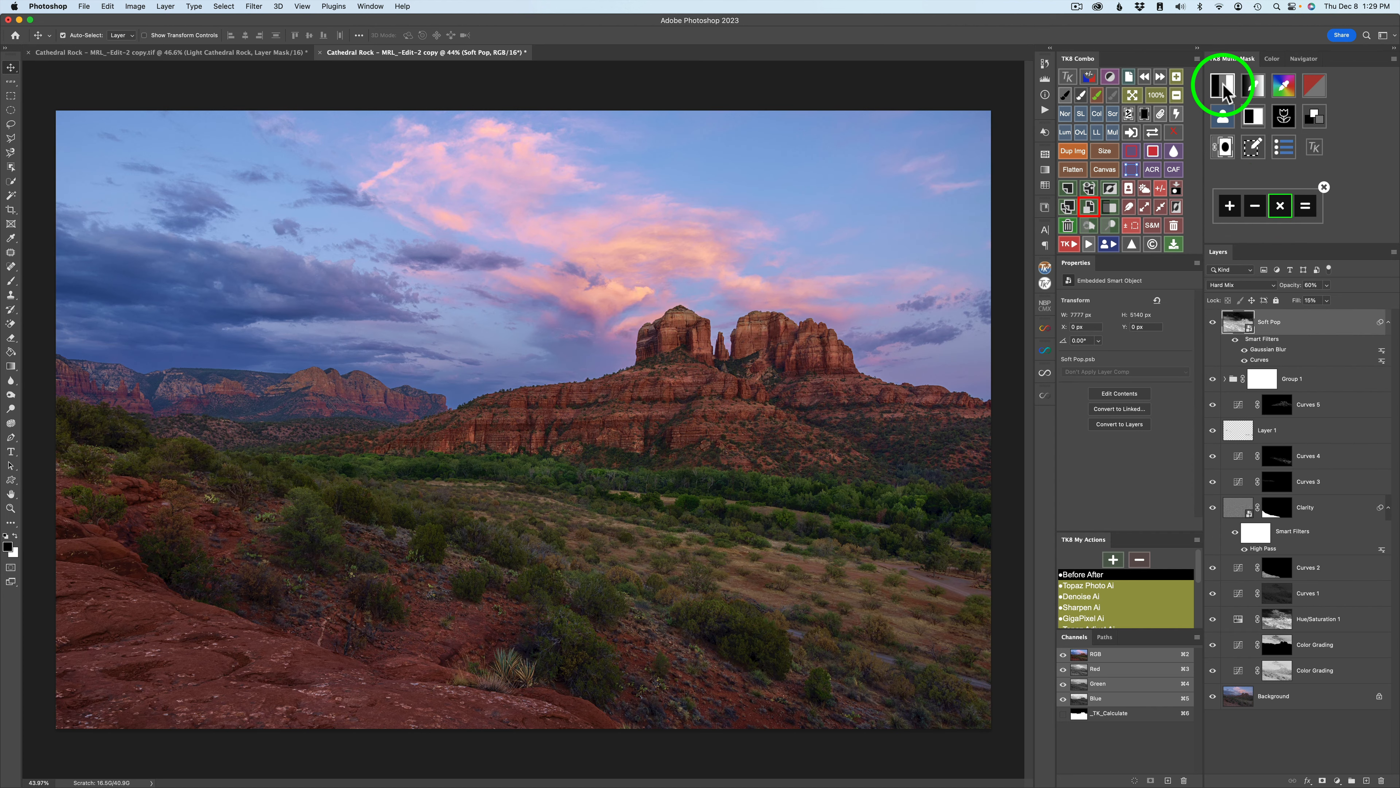
{"action": "left_click", "coordinate": [1223, 88]}
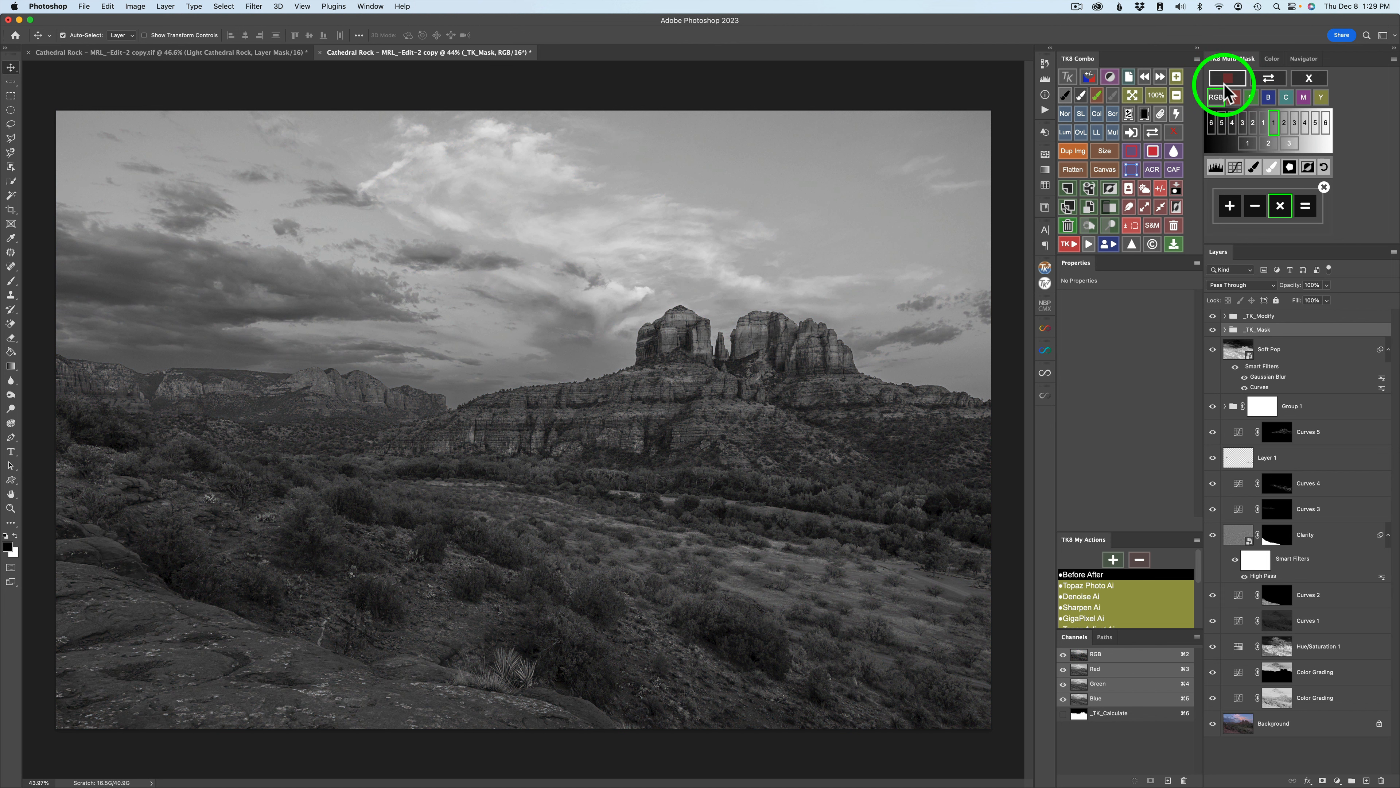
{"action": "left_click", "coordinate": [1291, 144]}
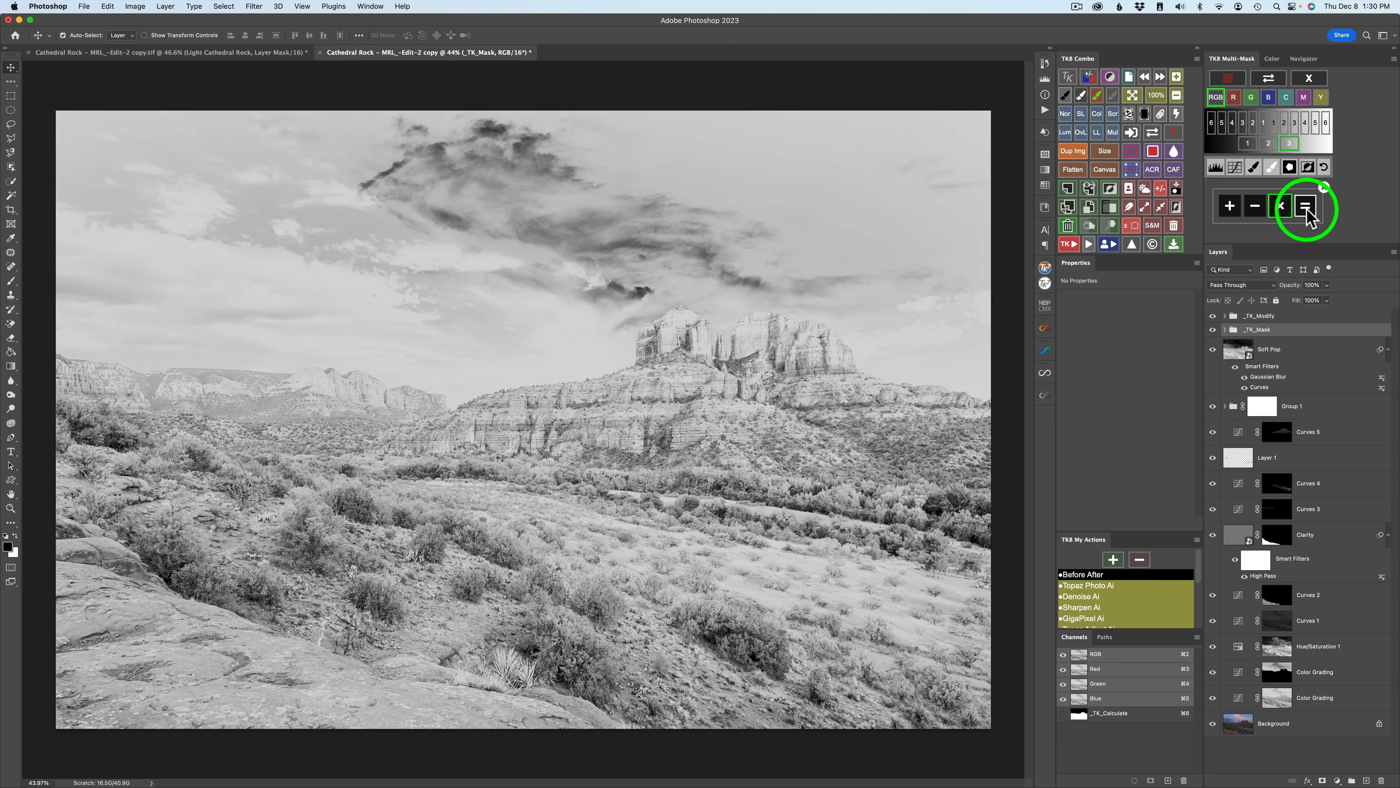
{"action": "left_click", "coordinate": [1304, 206]}
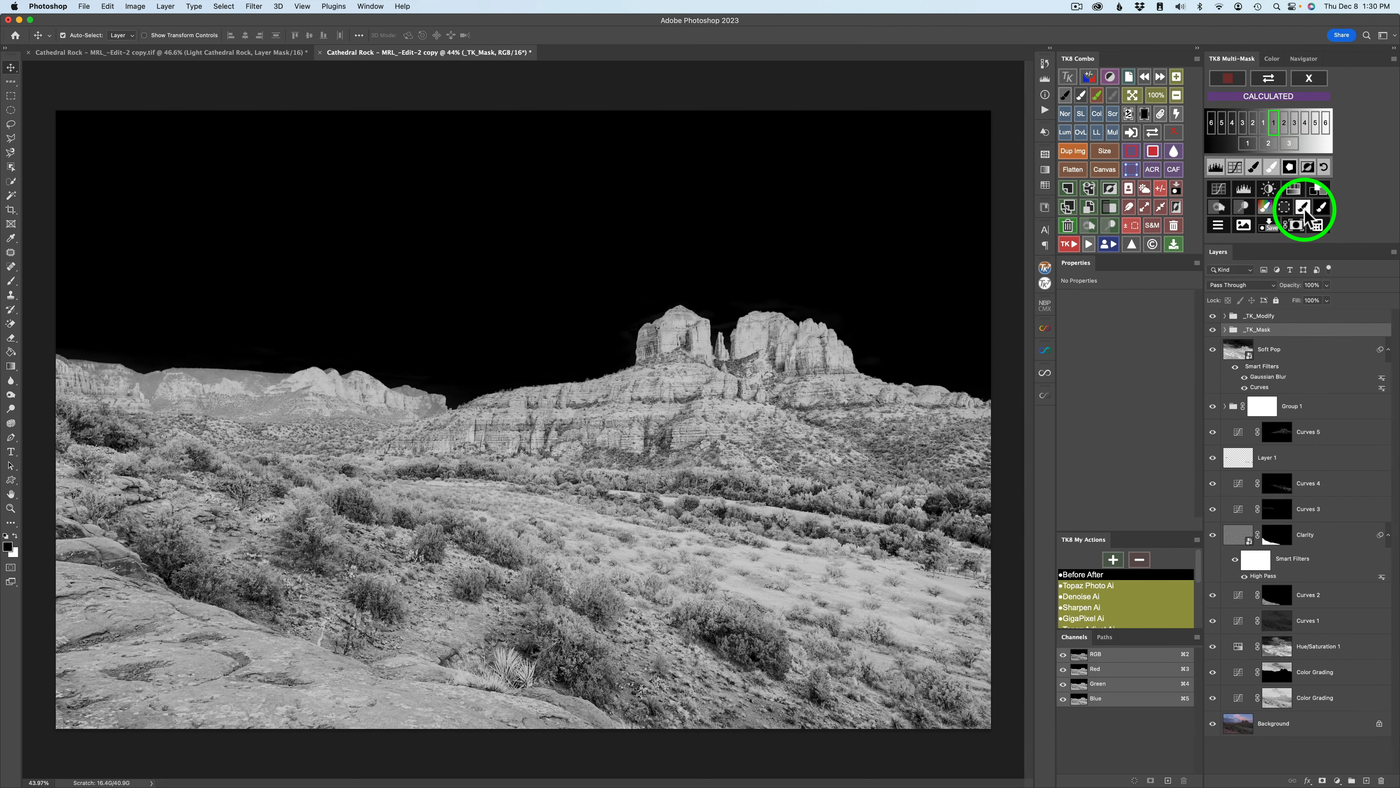
Step: Add a Color Grading layer through the calculated land mask, slightly darken its shadows, and brighten its midtones and highlights
{"action": "left_click", "coordinate": [1321, 188]}
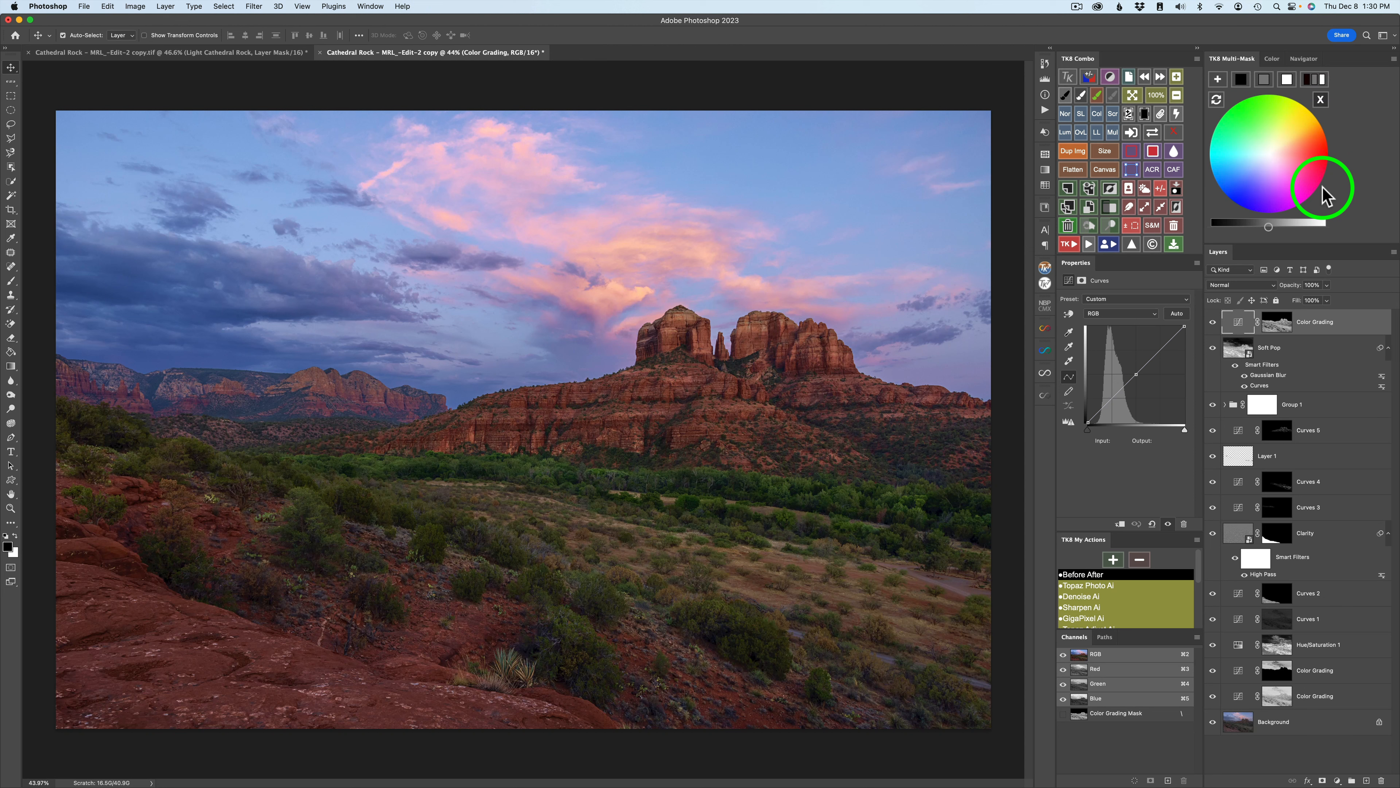
{"action": "left_click", "coordinate": [1240, 78]}
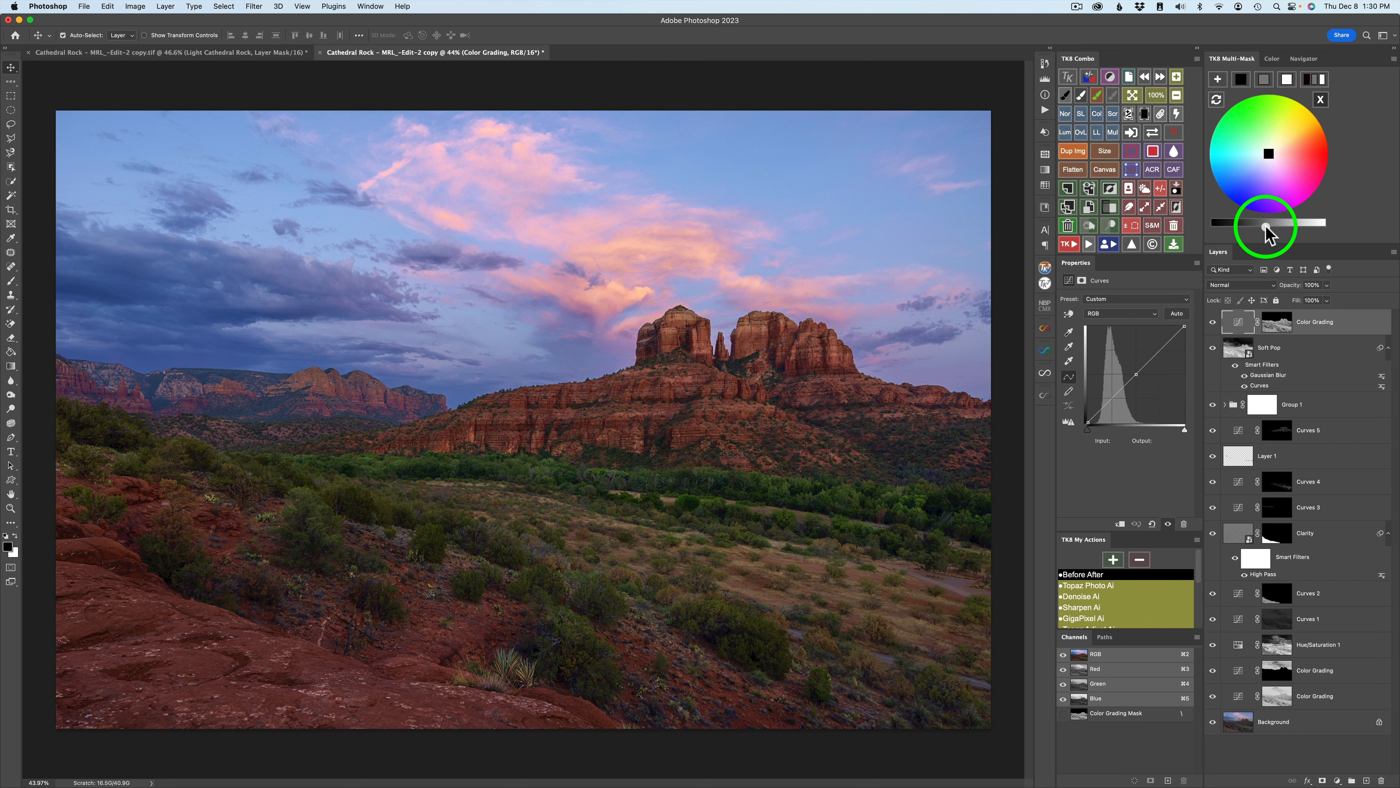
{"action": "left_click_drag", "start_coordinate": [1267, 227], "coordinate": [1260, 228]}
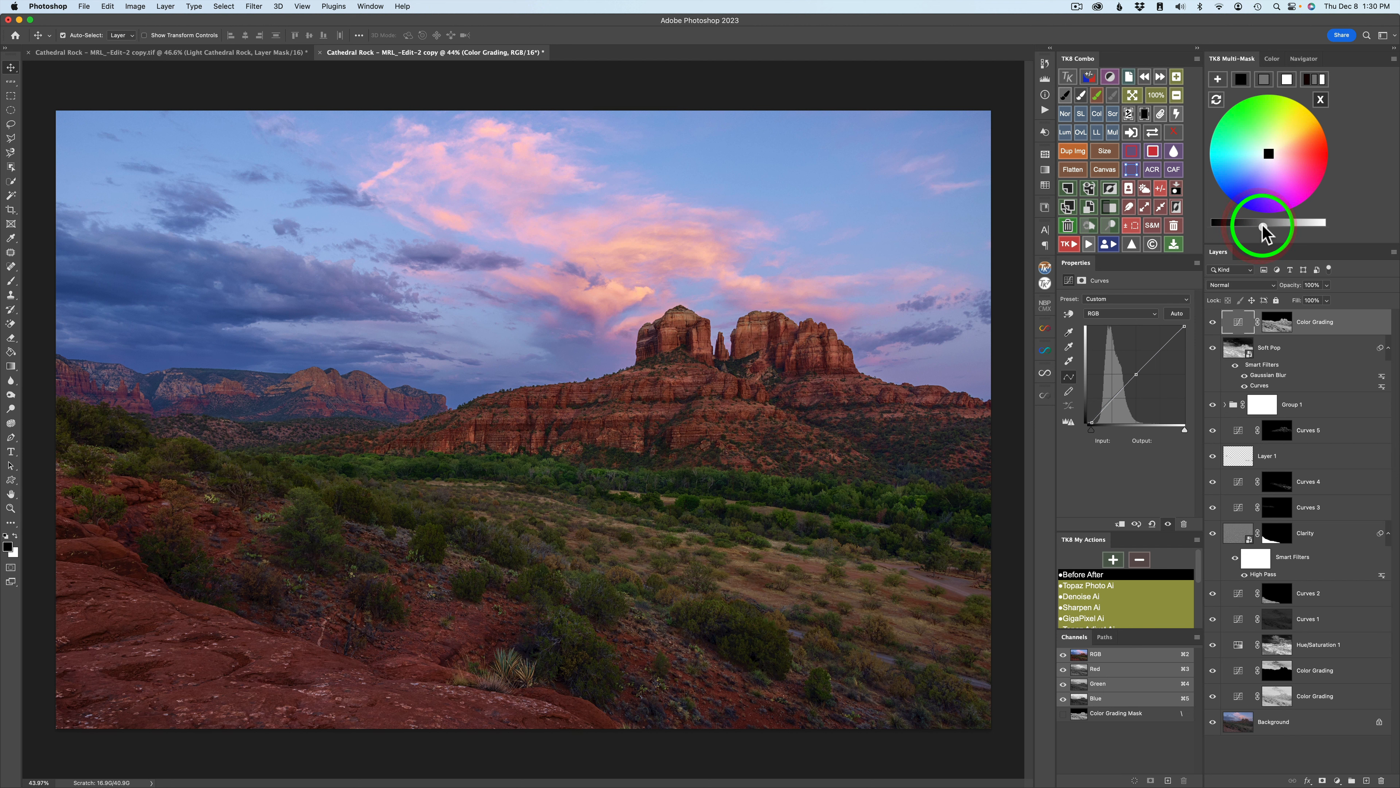
{"action": "left_click", "coordinate": [1266, 78]}
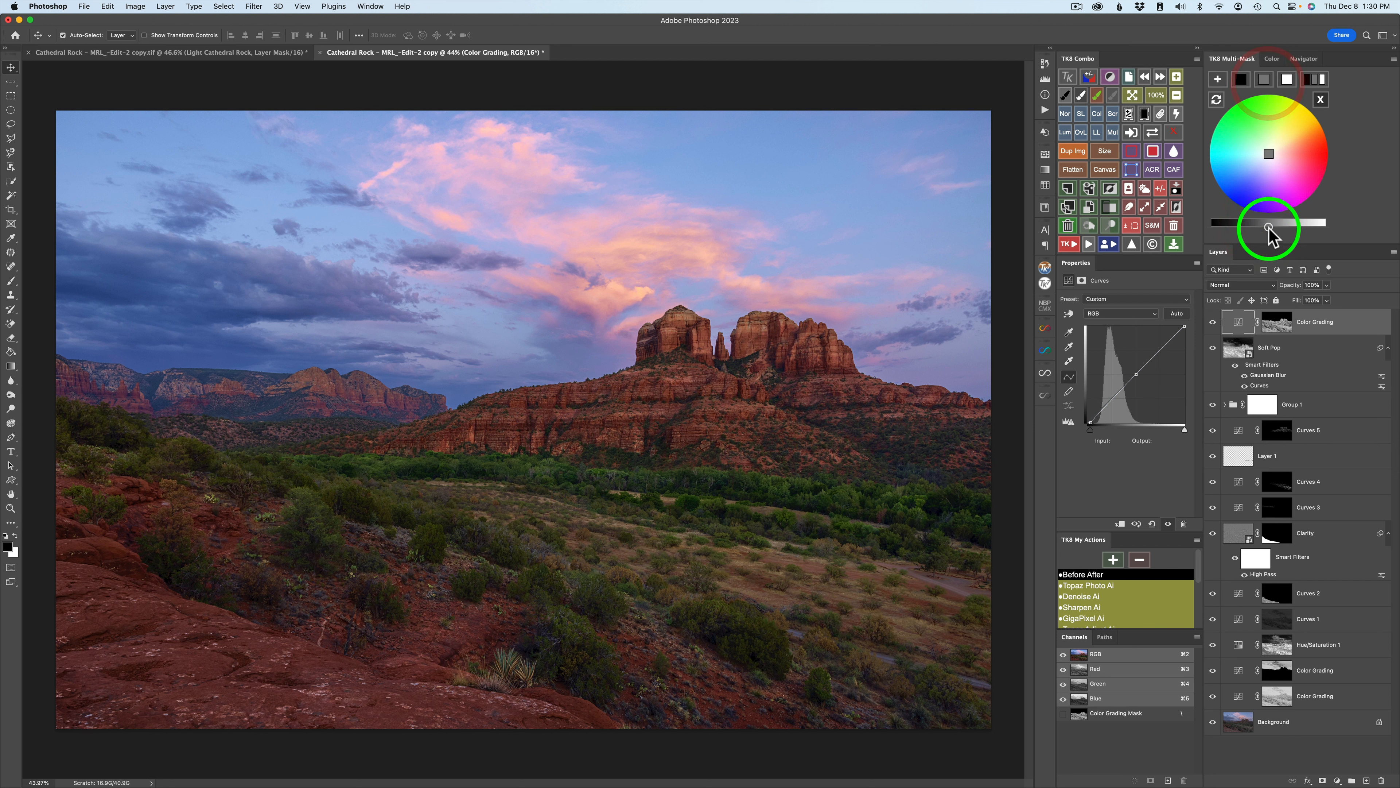
{"action": "left_click_drag", "start_coordinate": [1275, 226], "coordinate": [1283, 233]}
{"action": "left_click", "coordinate": [1286, 79]}
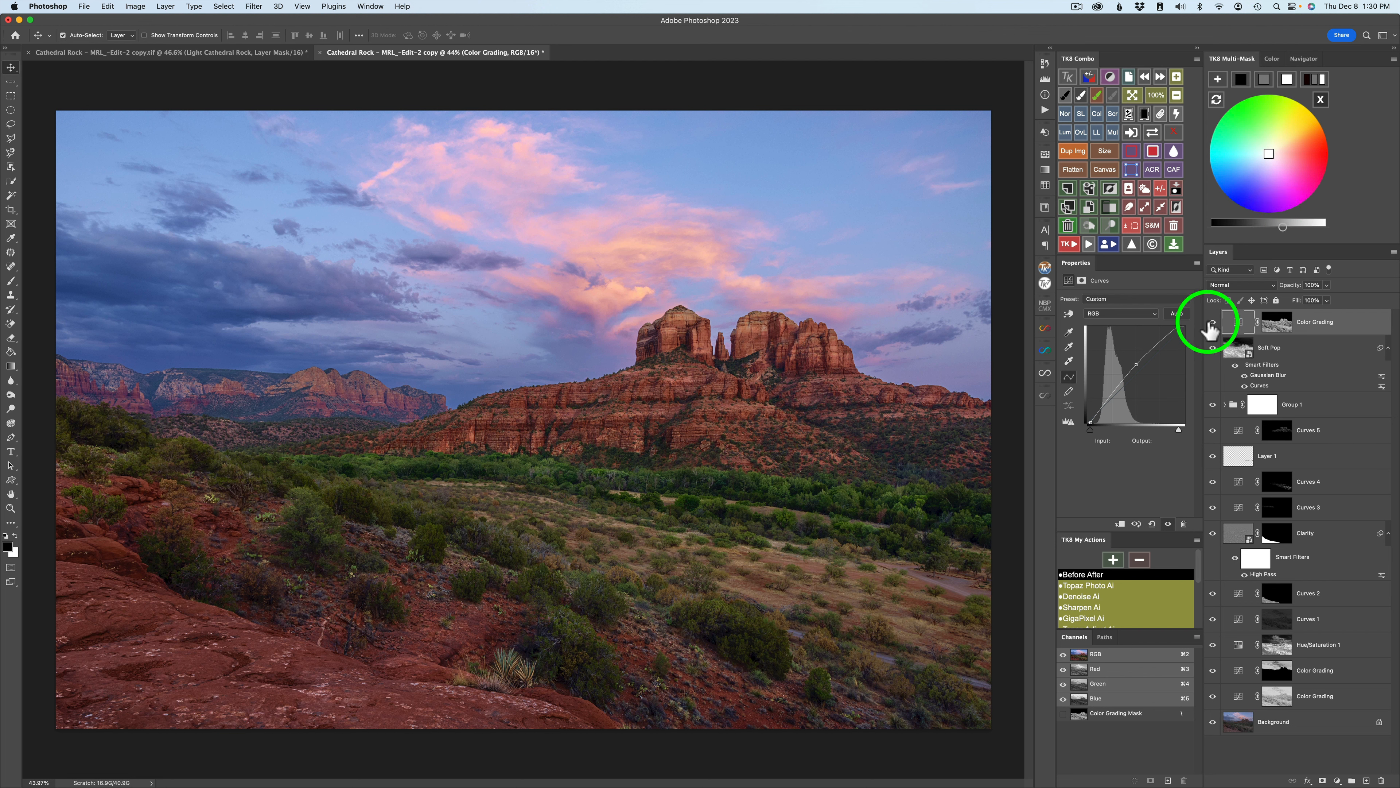
Step: Compare the land with and without the Color Grading layer, and slightly reduce its midtone brightness
{"action": "left_click", "coordinate": [1208, 322]}
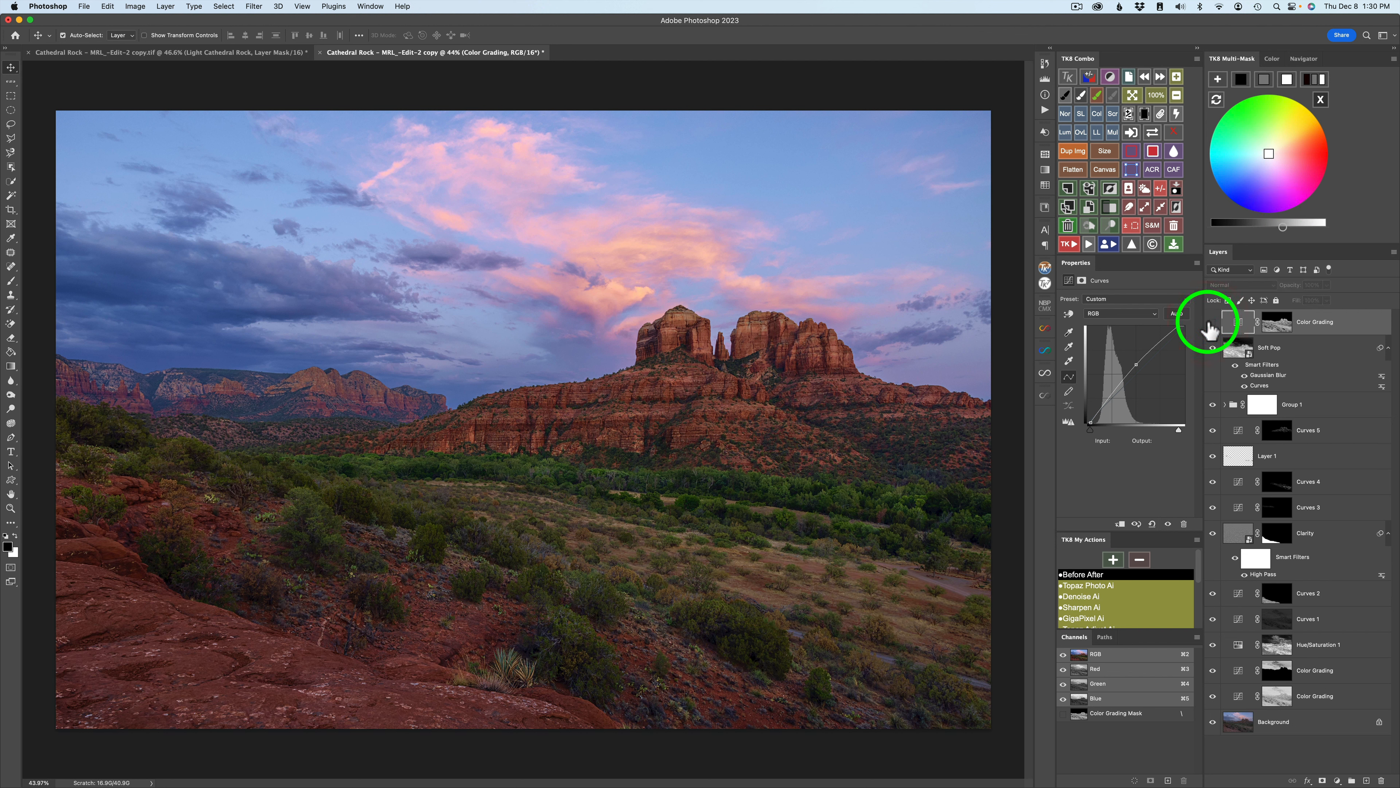
{"action": "left_click", "coordinate": [1210, 323]}
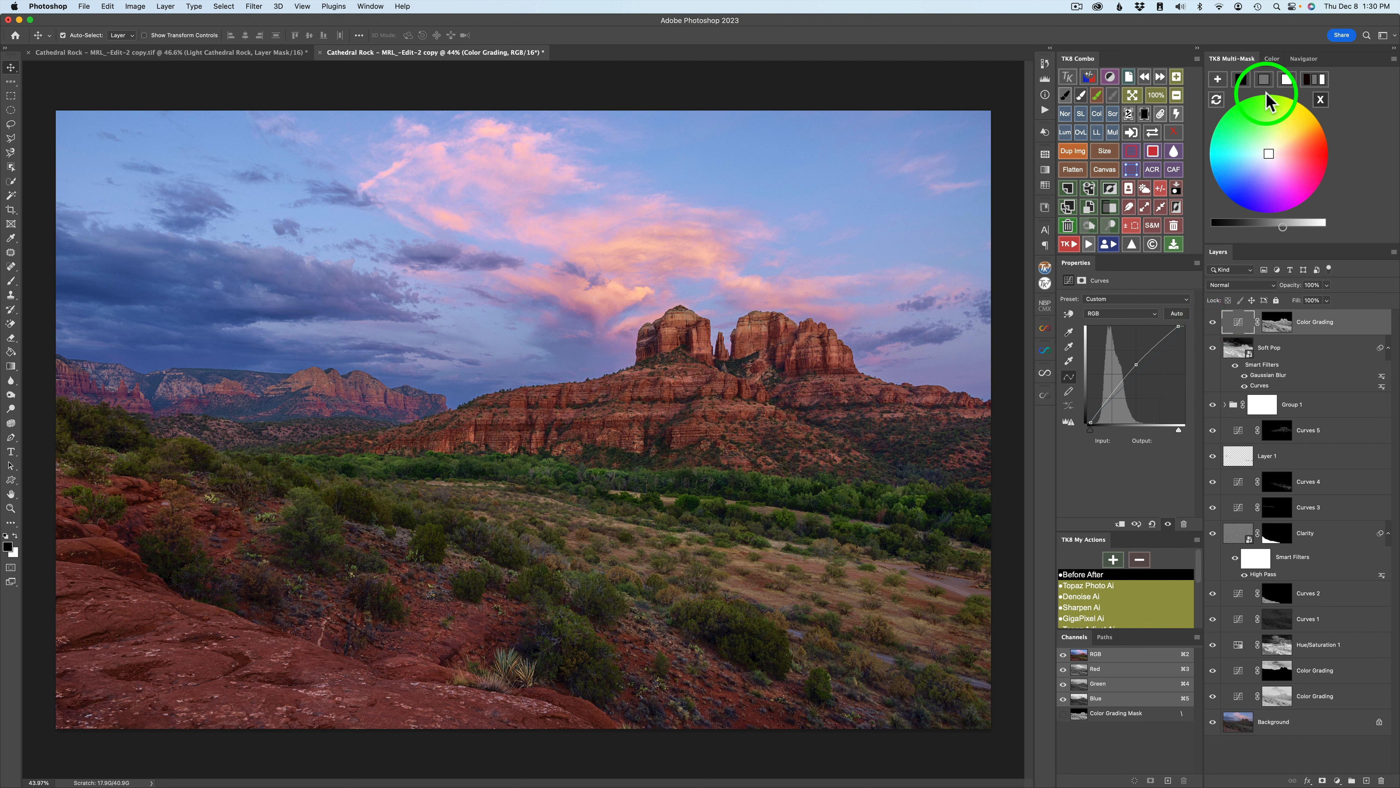
{"action": "left_click", "coordinate": [1264, 79]}
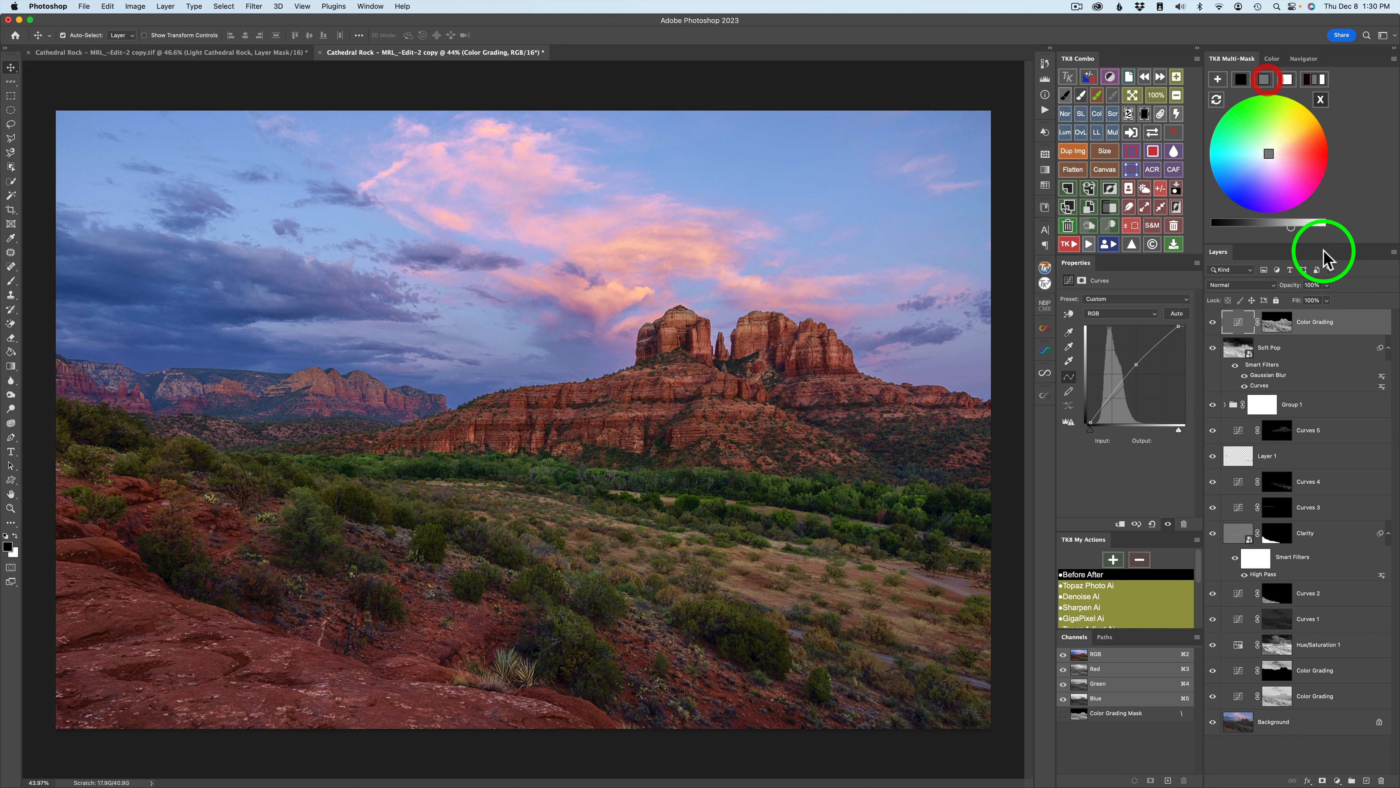
{"action": "left_click", "coordinate": [1284, 229]}
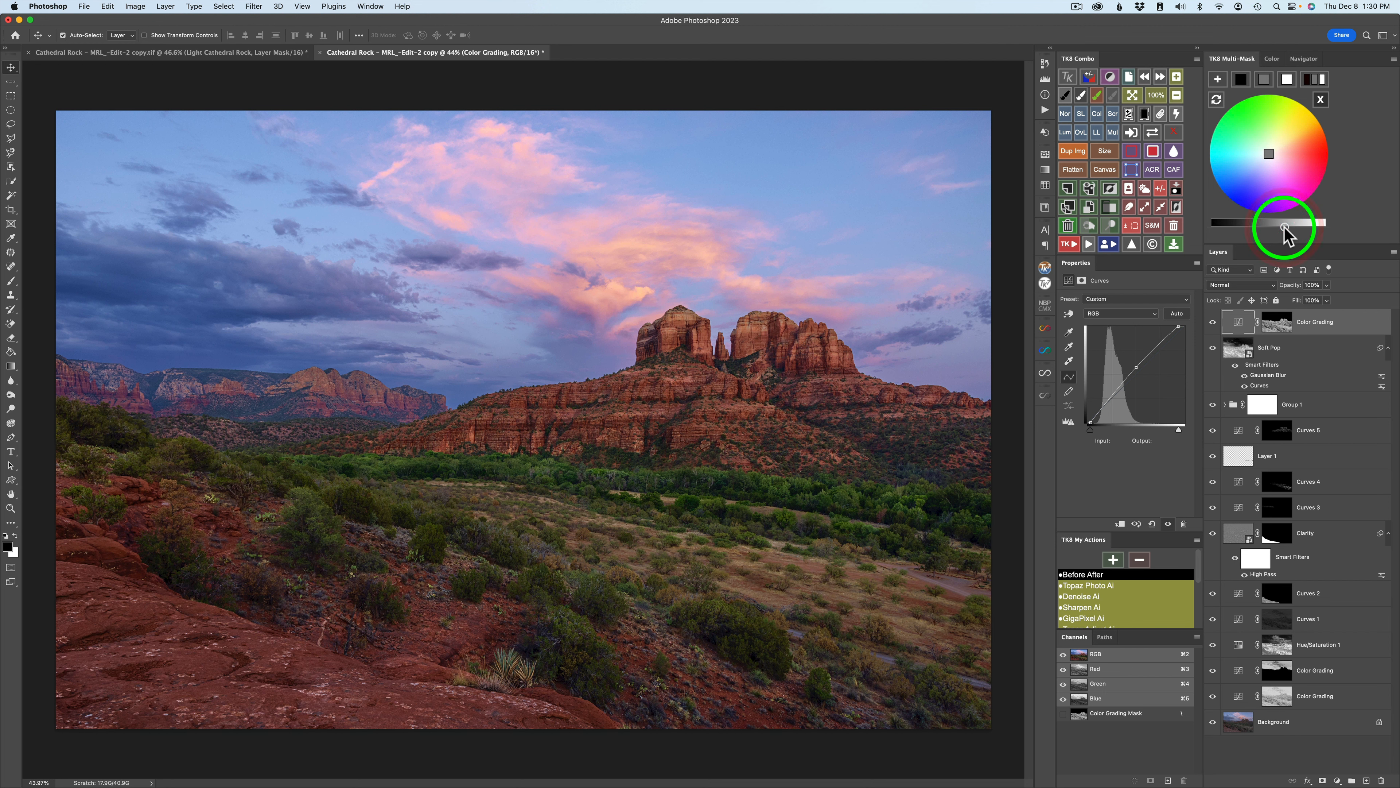
{"action": "left_click", "coordinate": [1285, 228]}
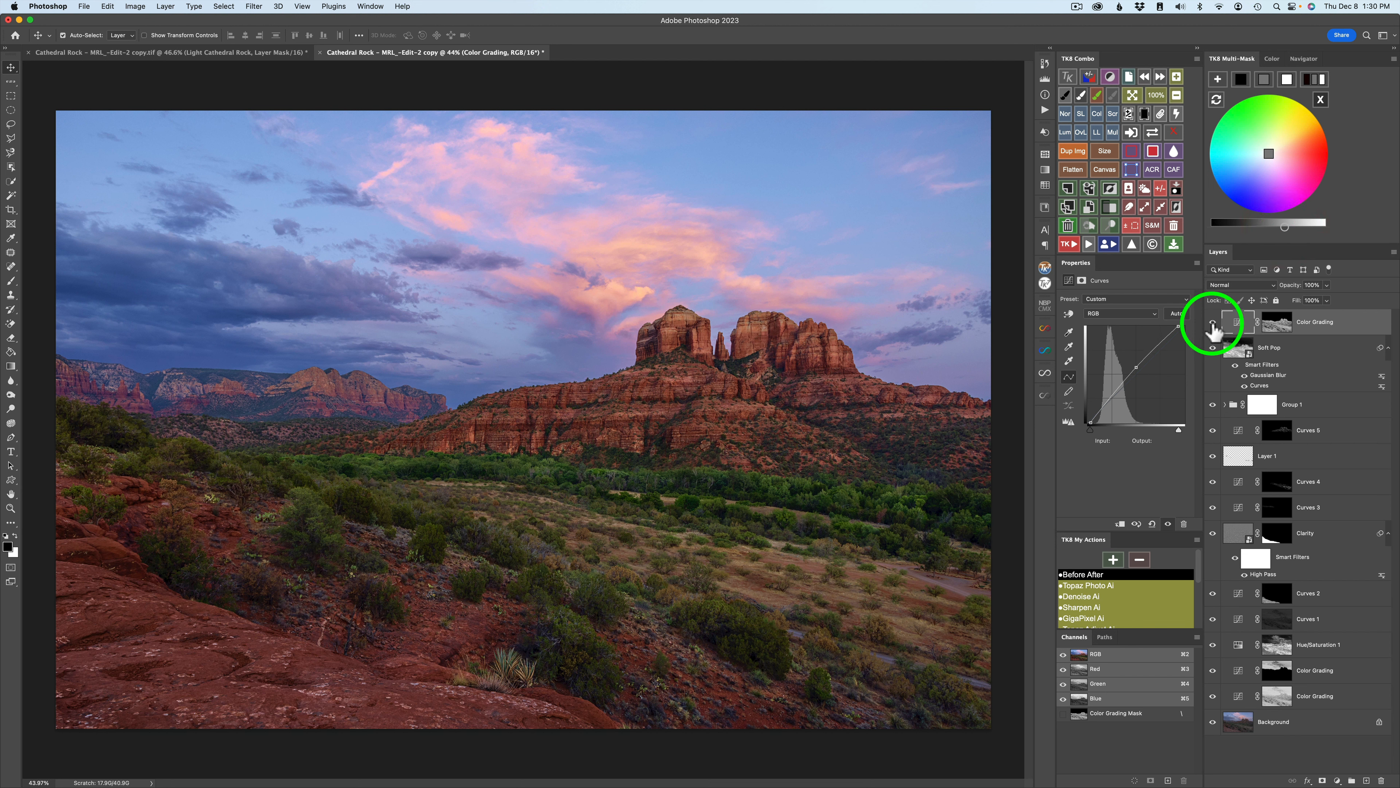
Step: Compare the land with the top Color Grading layer hidden and shown
{"action": "left_click", "coordinate": [1213, 325]}
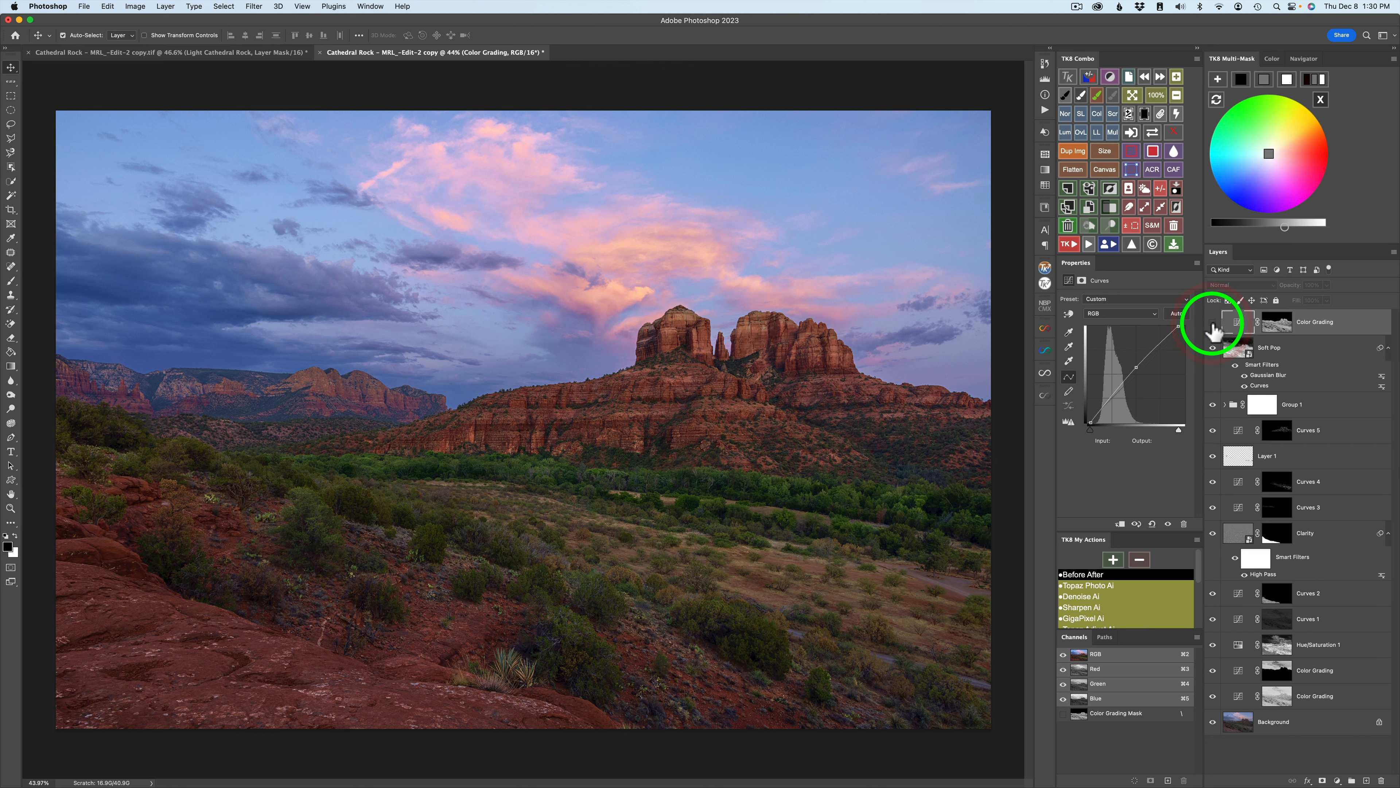
{"action": "left_click", "coordinate": [1213, 325]}
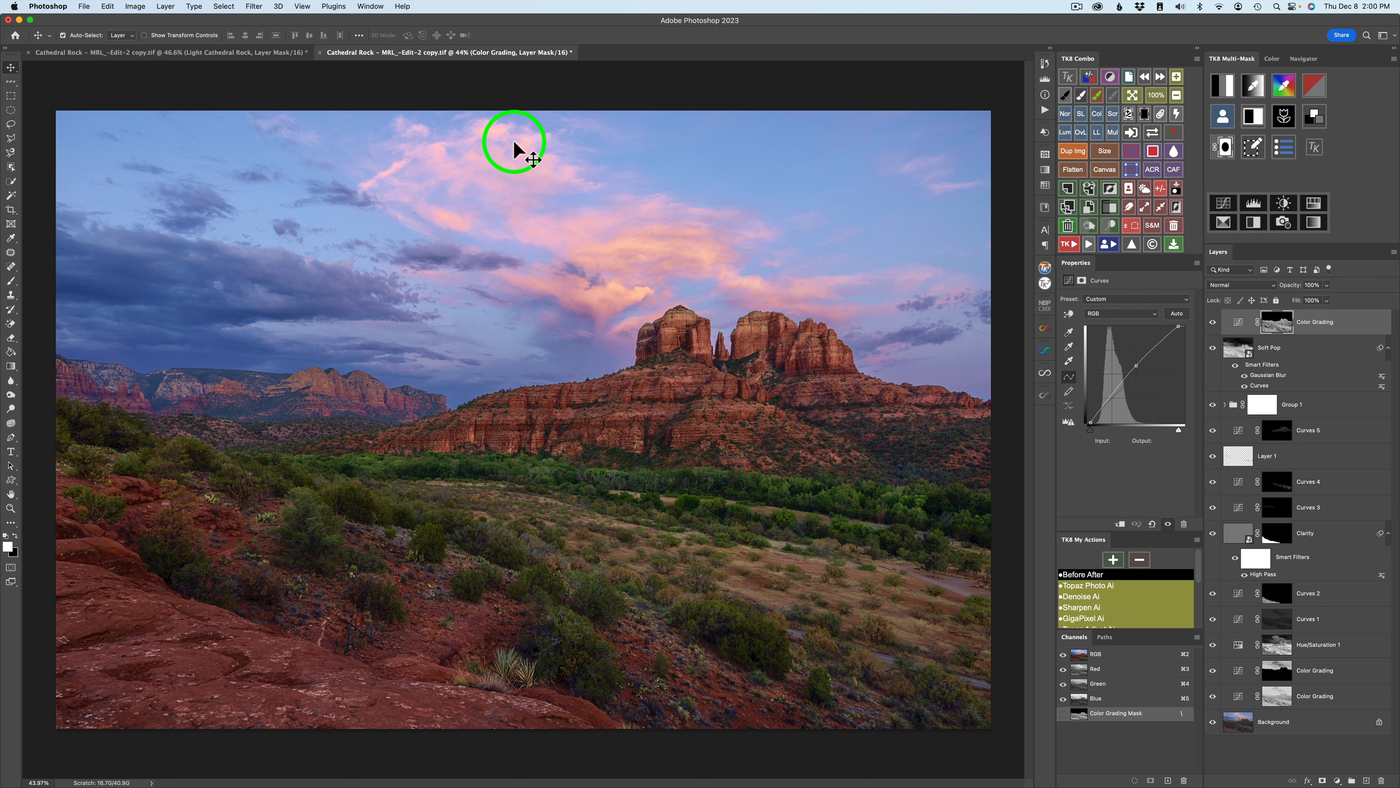
Step: Add a Brightness/Contrast adjustment layer and mask it with a white-to-black linear gradient from the image's upper edge down to the butte's summit
{"action": "left_click", "coordinate": [1284, 205]}
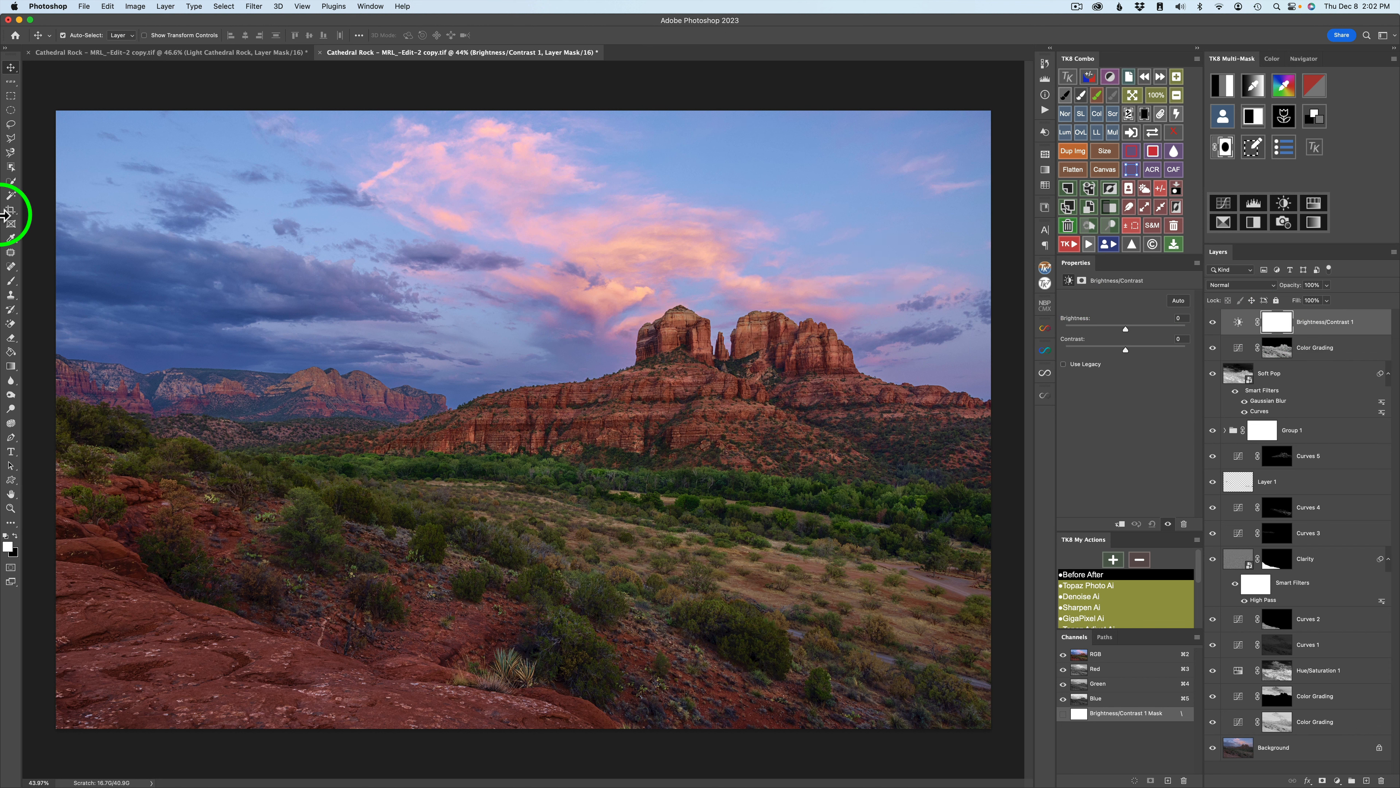
{"action": "left_click", "coordinate": [11, 366]}
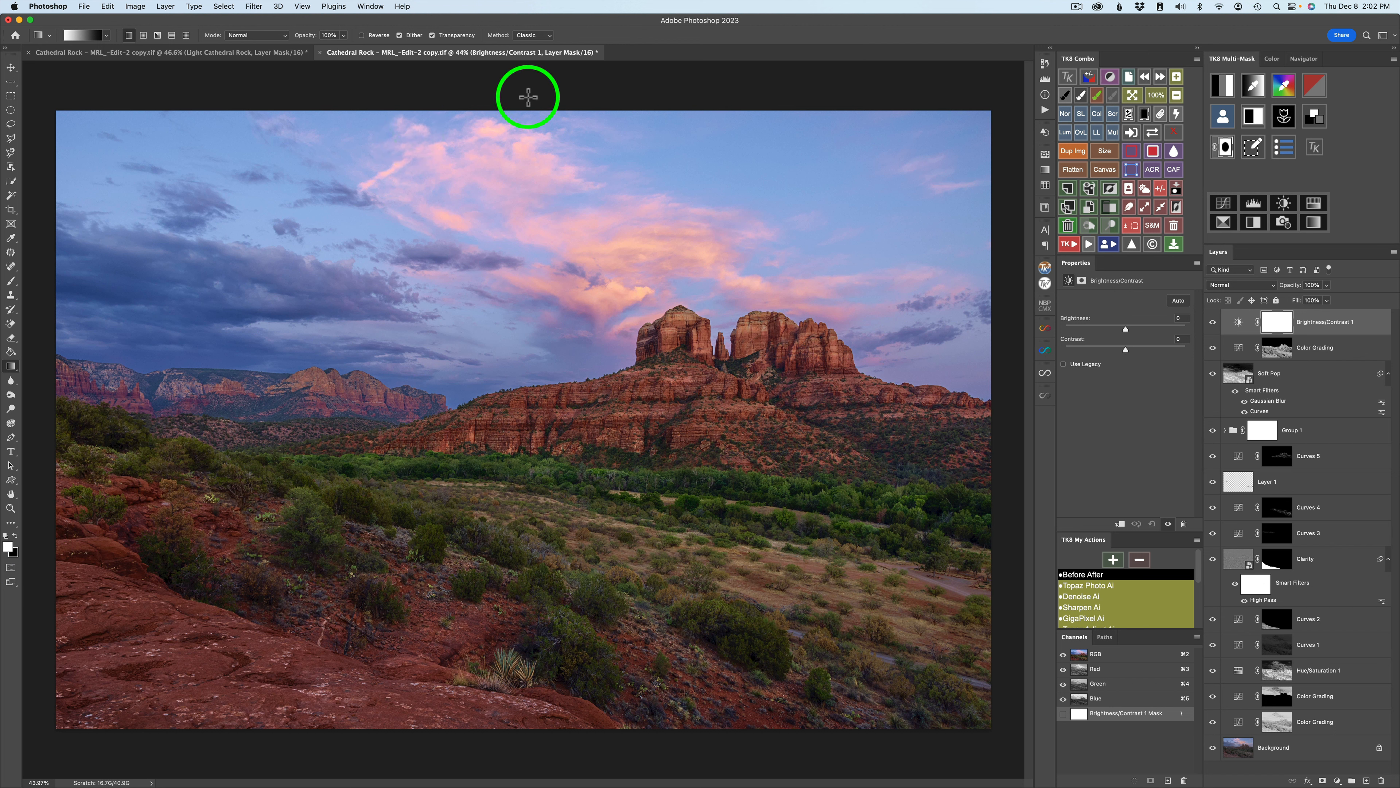
{"action": "left_click_drag", "start_coordinate": [528, 97], "coordinate": [546, 344]}
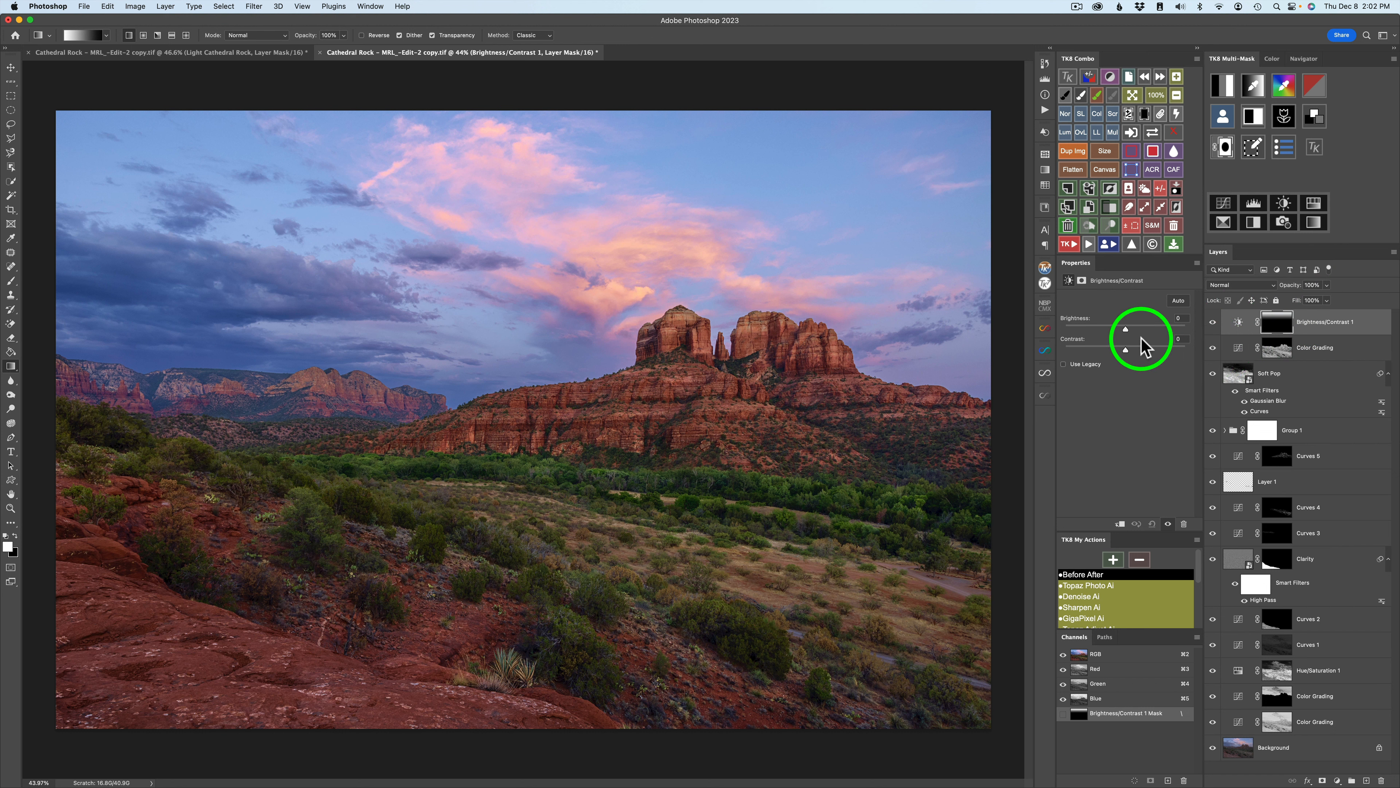
Step: Set the Brightness/Contrast layer's brightness to -64 to darken the upper sky, comparing the image with and without it
{"action": "left_click_drag", "start_coordinate": [1127, 331], "coordinate": [1107, 334]}
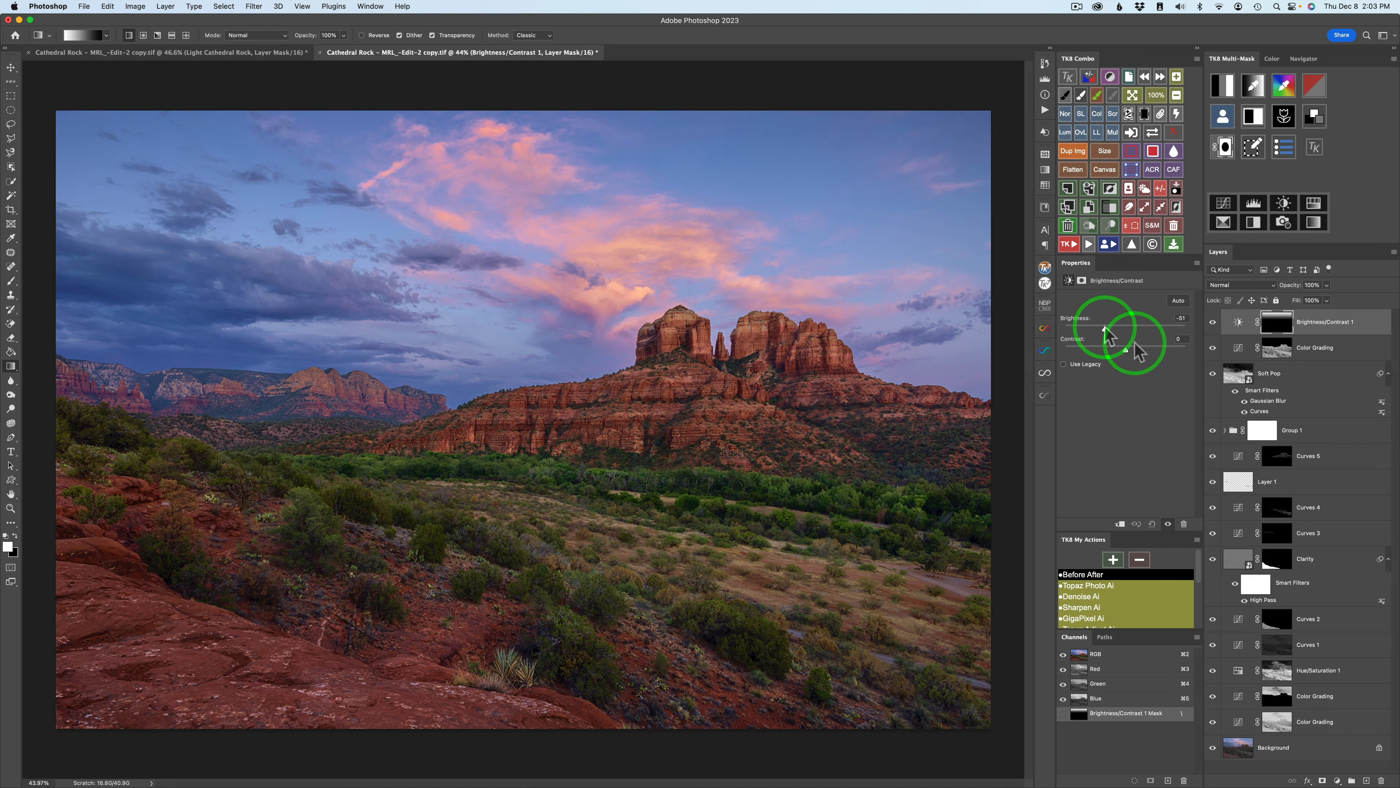
{"action": "left_click", "coordinate": [1213, 323]}
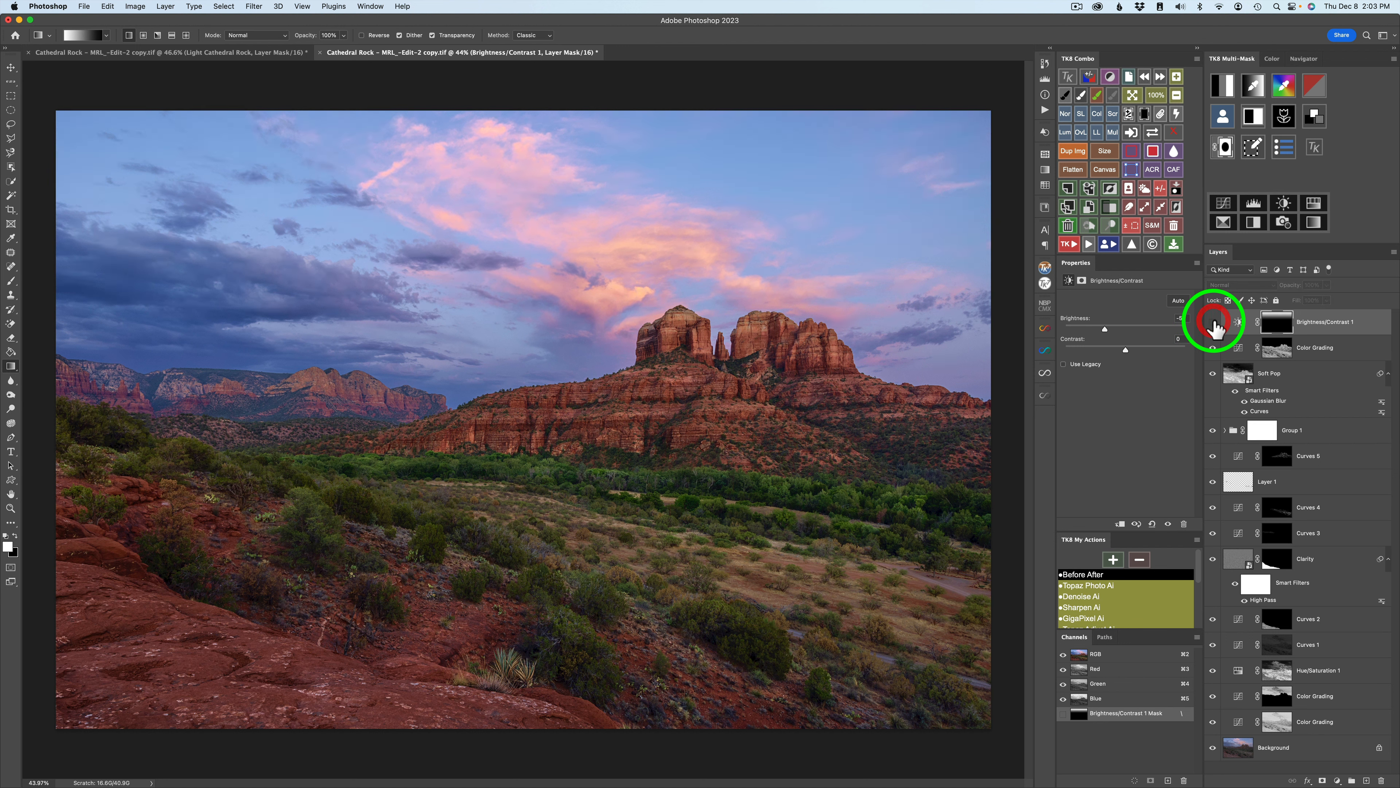
{"action": "left_click", "coordinate": [1213, 323]}
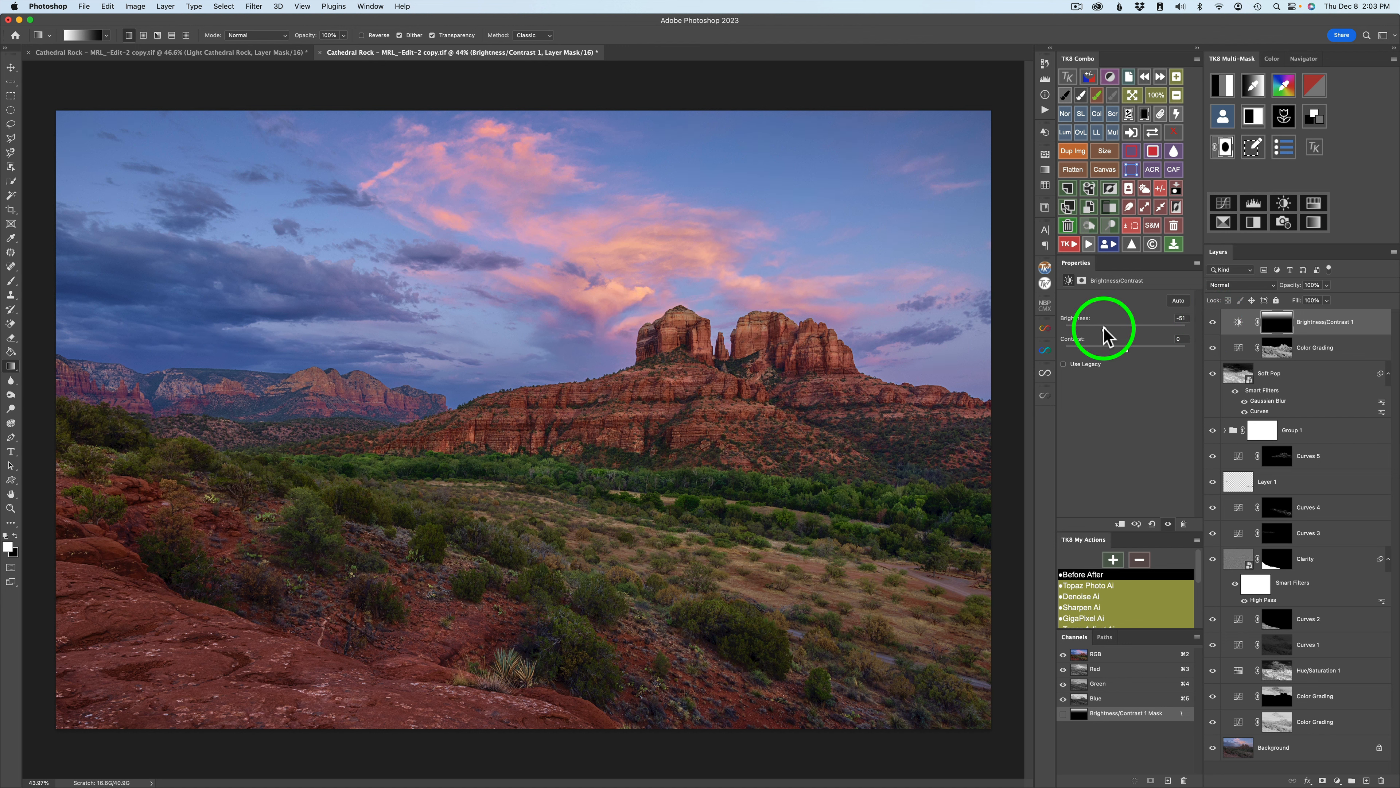
{"action": "left_click_drag", "start_coordinate": [1104, 328], "coordinate": [1098, 328]}
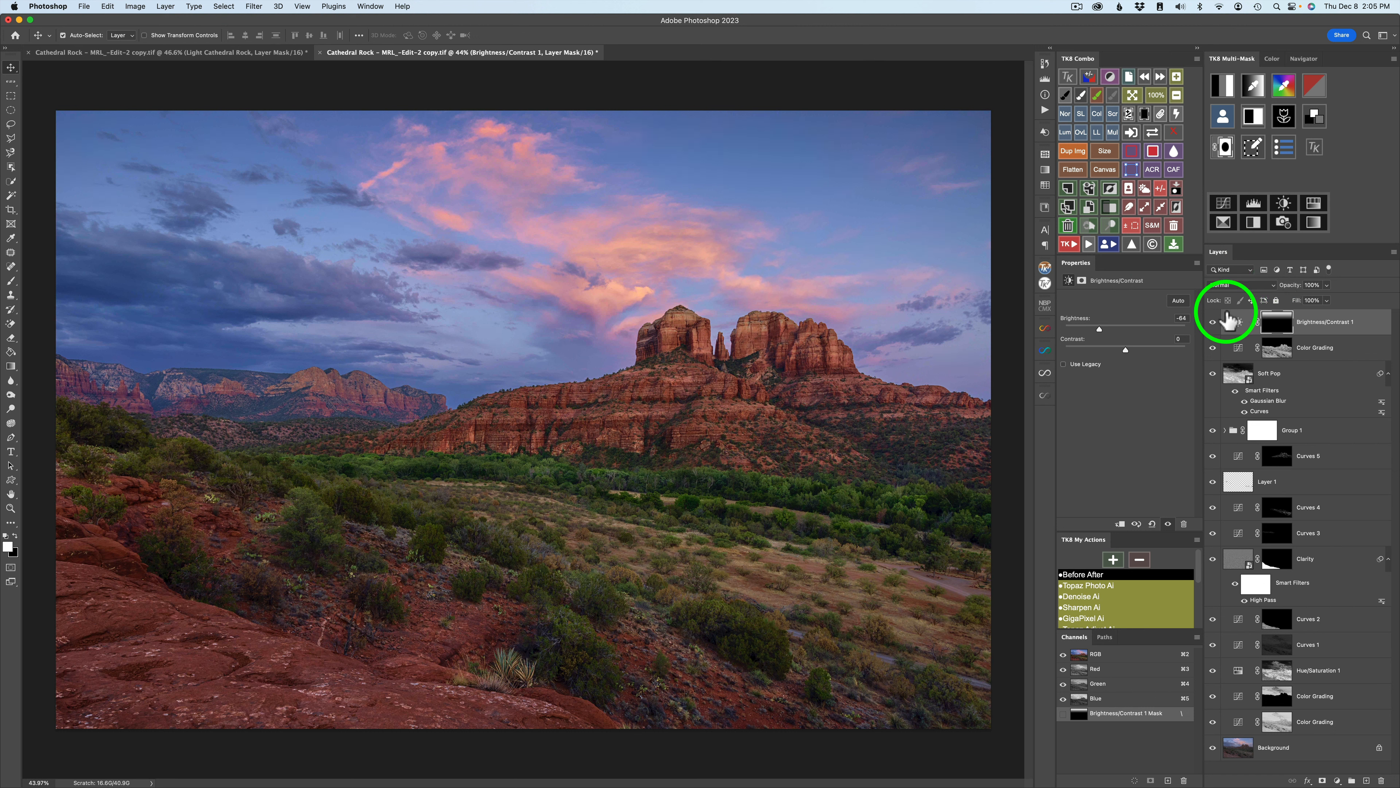
{"action": "left_click", "coordinate": [1212, 322]}
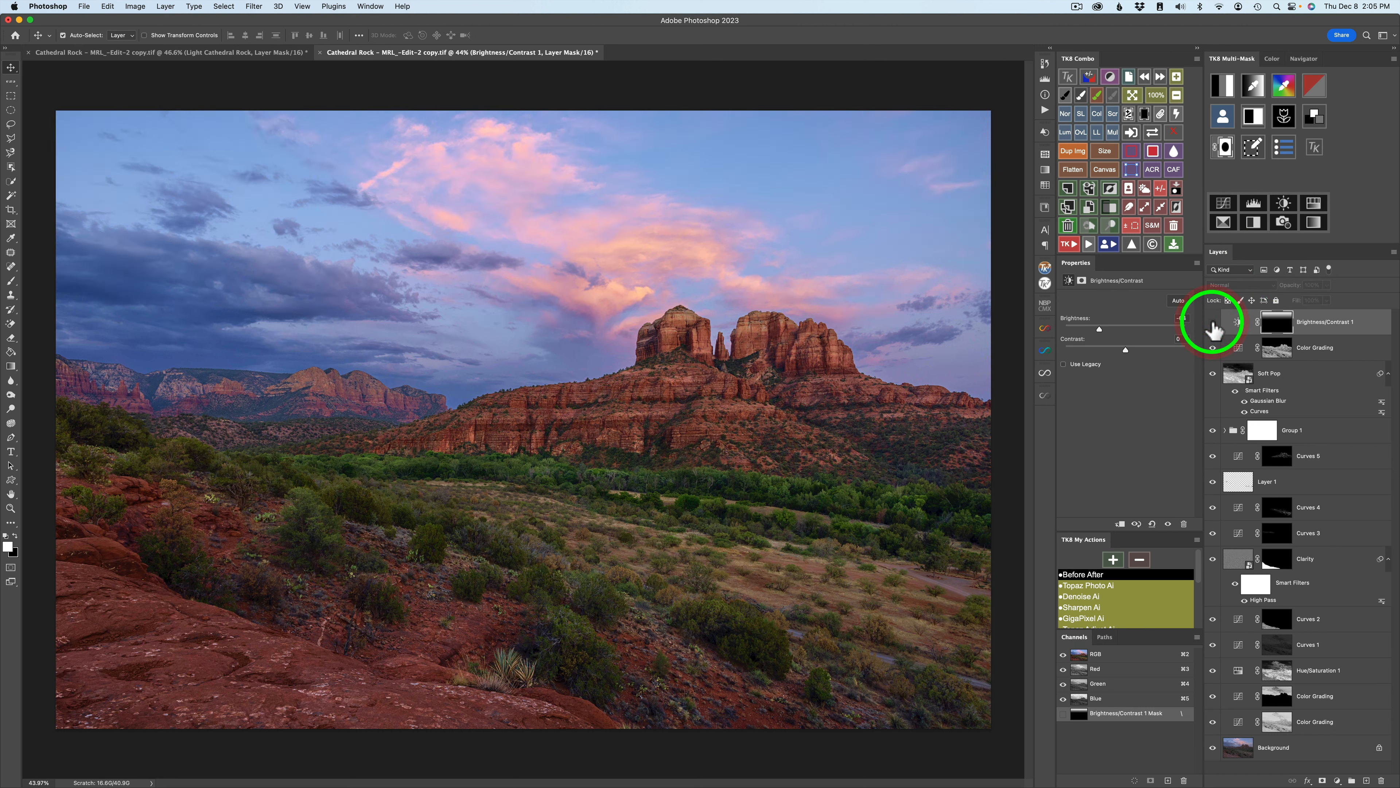
{"action": "left_click", "coordinate": [1212, 322]}
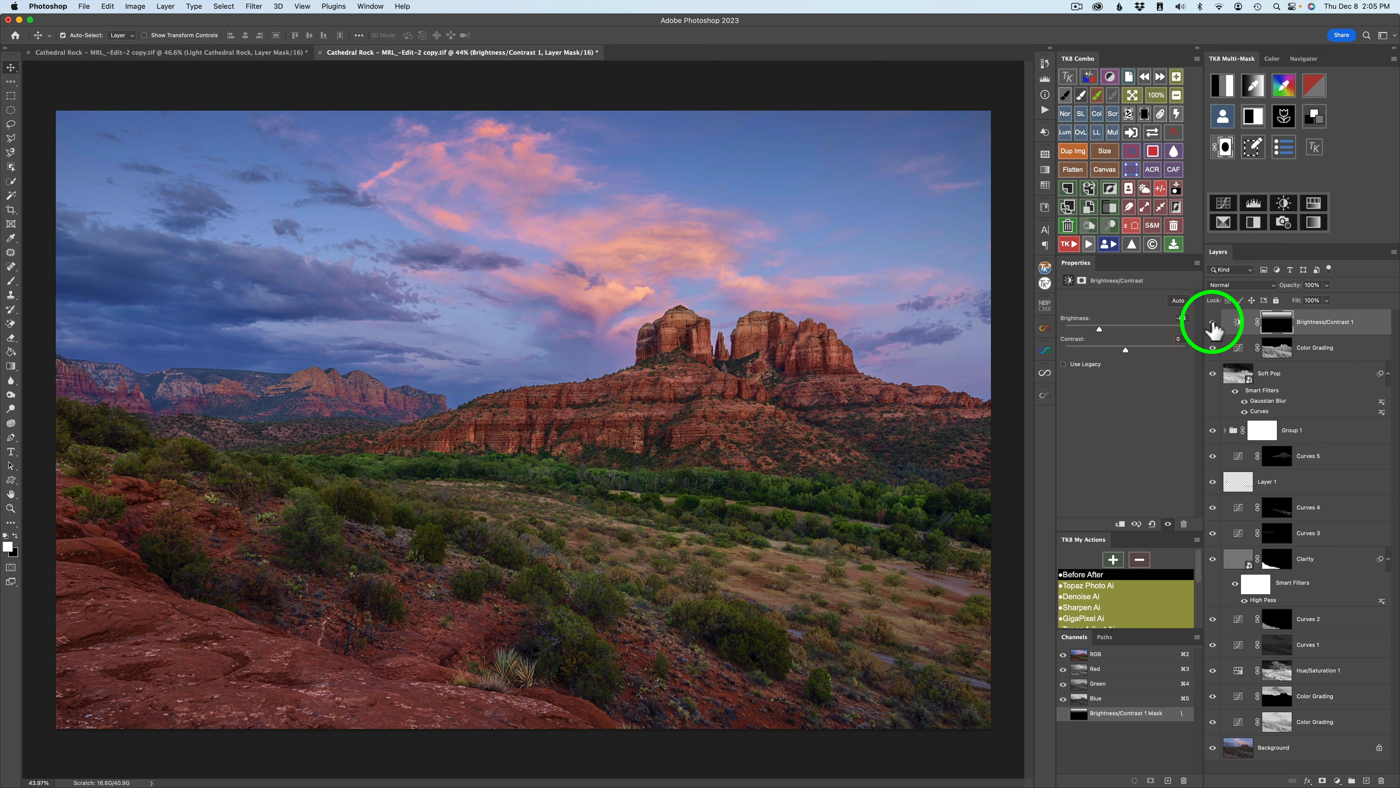
Step: Set the Brightness/Contrast layer's blend mode to Luminosity and compare the sky with and without the layer
{"action": "left_click", "coordinate": [1270, 288]}
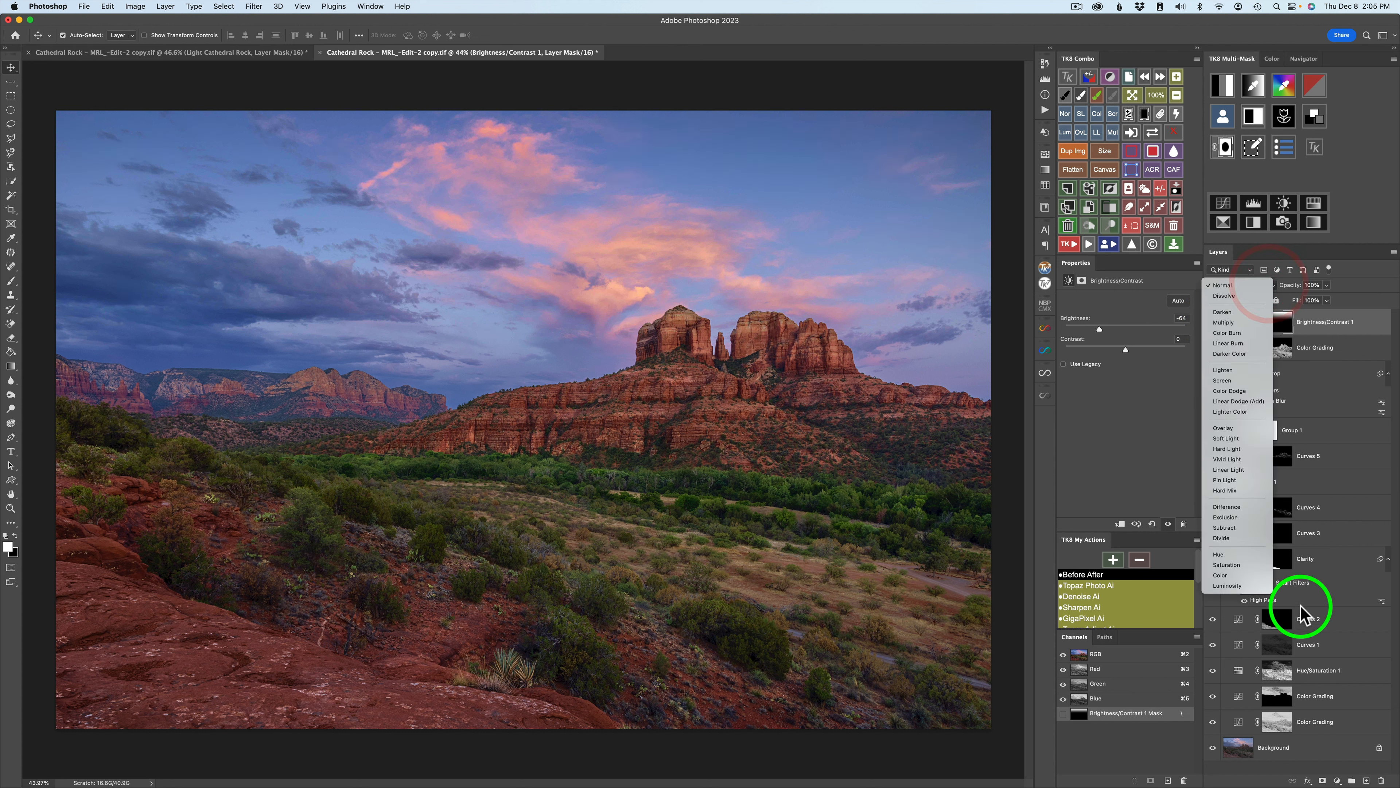
{"action": "left_click", "coordinate": [1242, 585]}
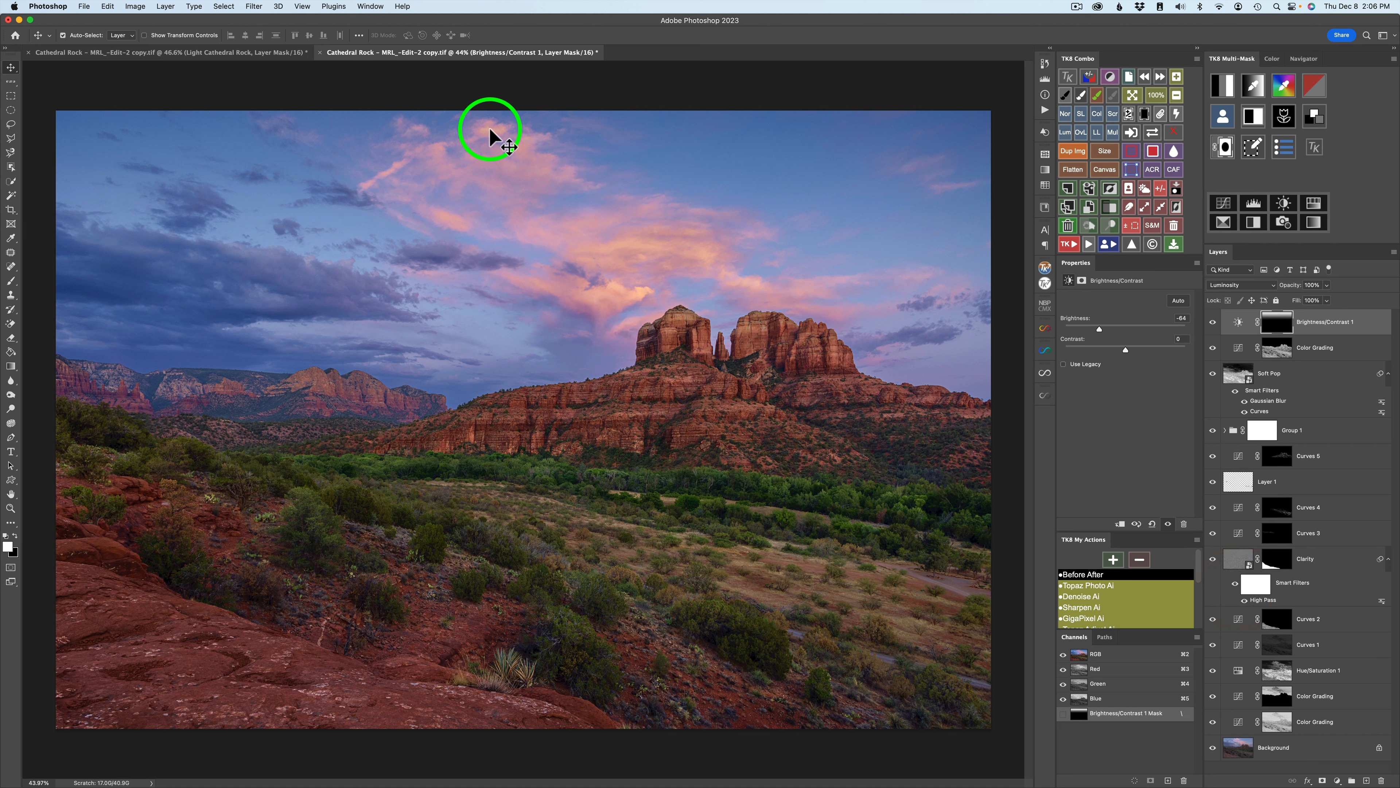
{"action": "left_click", "coordinate": [1213, 323]}
{"action": "left_click", "coordinate": [1212, 323]}
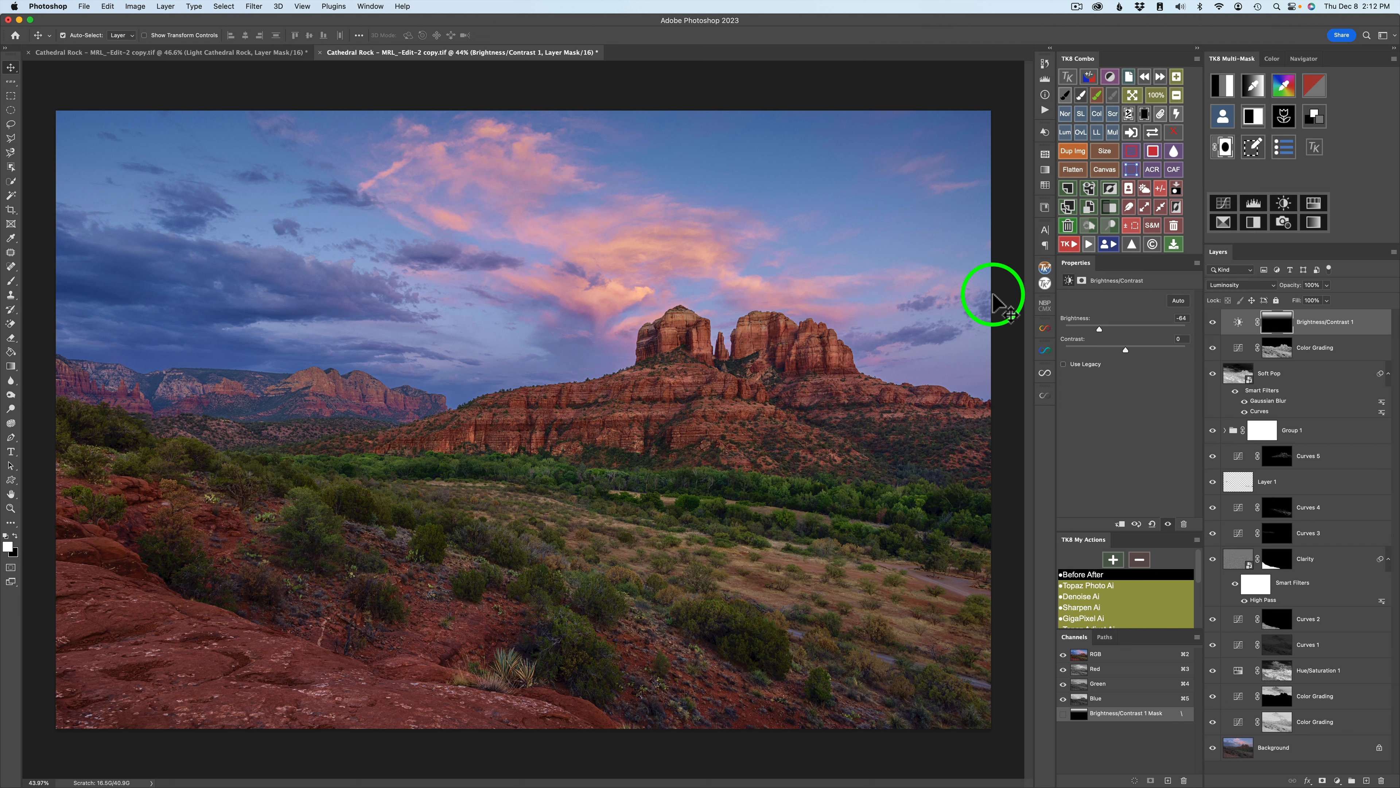
Step: Add a vignette with the TK8 Vignette action, using a Gaussian Blur radius of 587.1 pixels
{"action": "left_click", "coordinate": [1070, 248]}
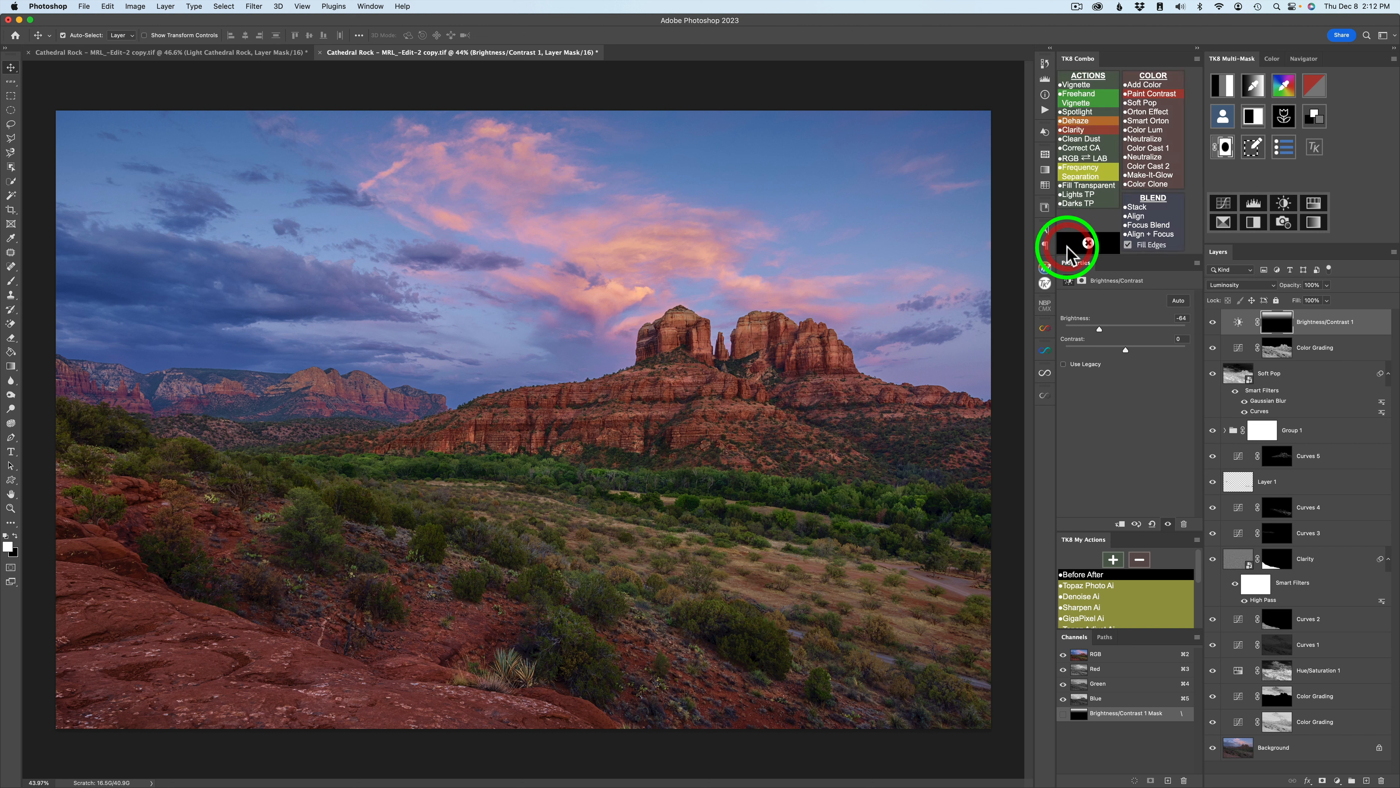
{"action": "left_click", "coordinate": [1077, 83]}
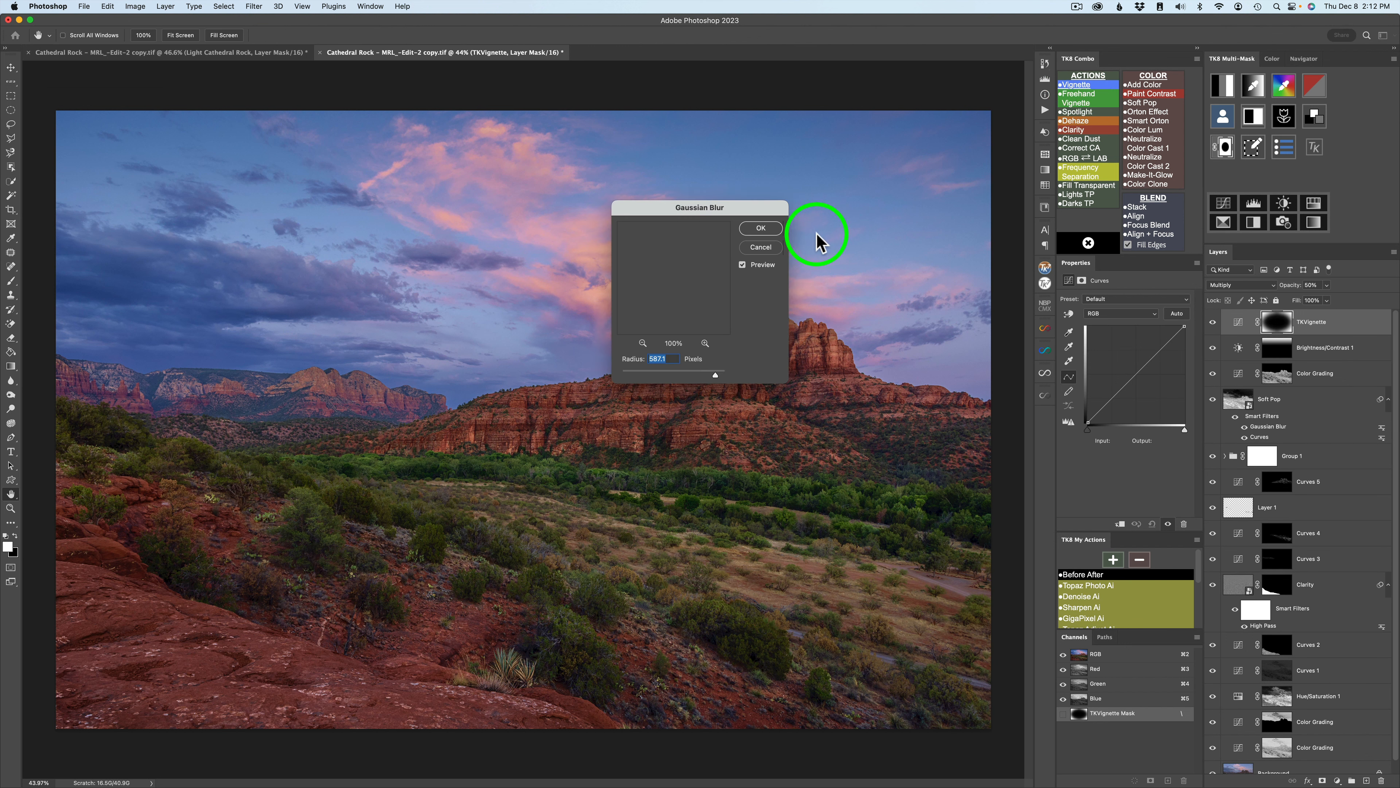
{"action": "left_click", "coordinate": [767, 229]}
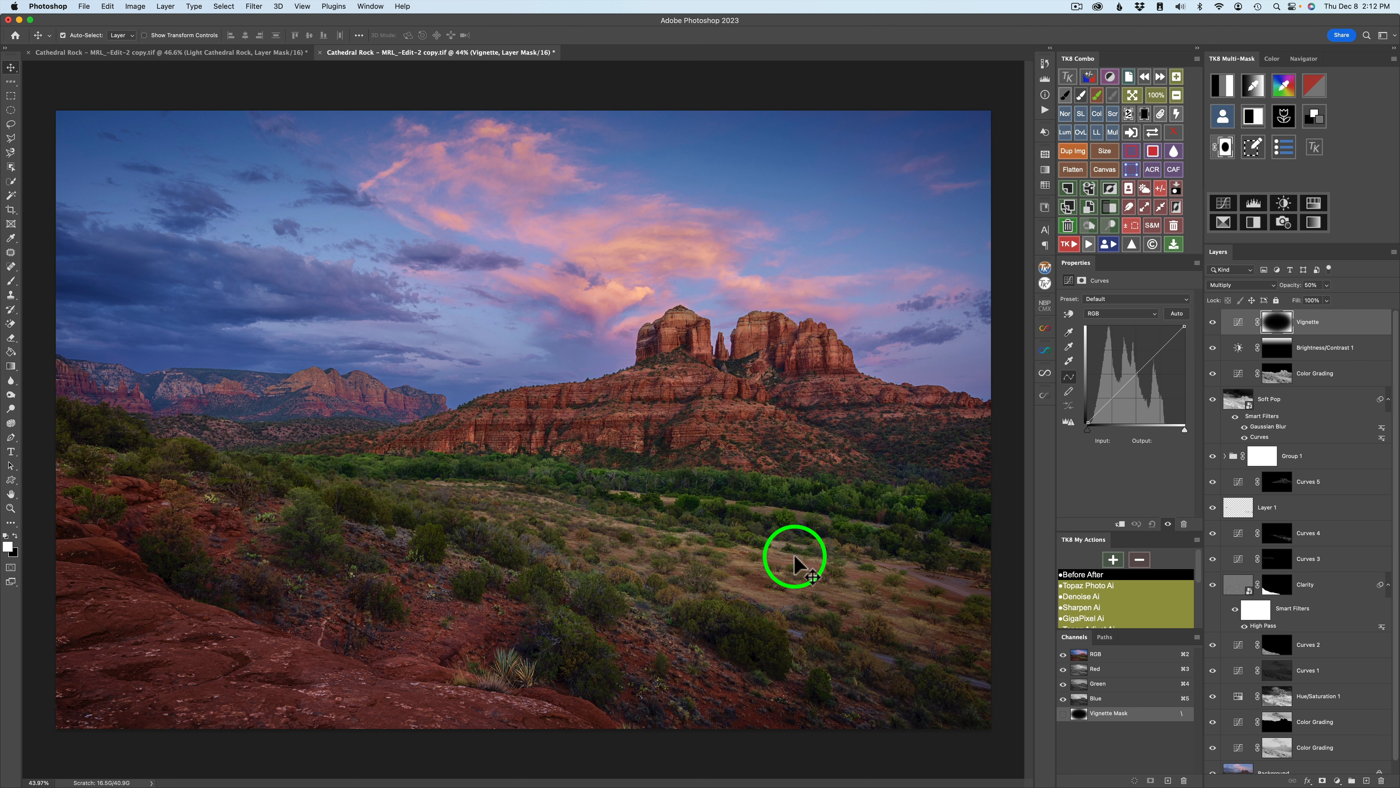
Step: Select the sky and fill that area of the Vignette layer's mask with black at 100% opacity
{"action": "left_click", "coordinate": [1145, 190]}
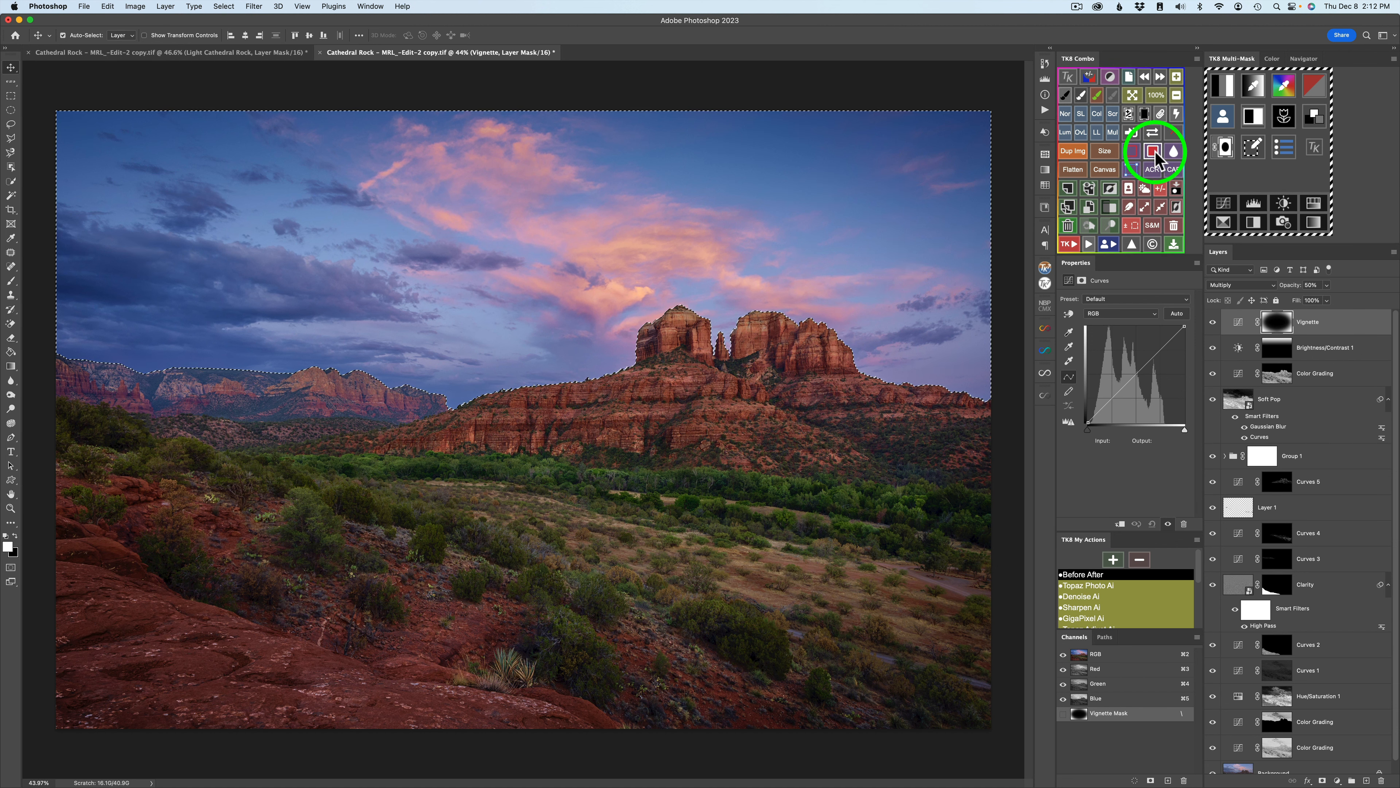
{"action": "left_click", "coordinate": [1154, 152]}
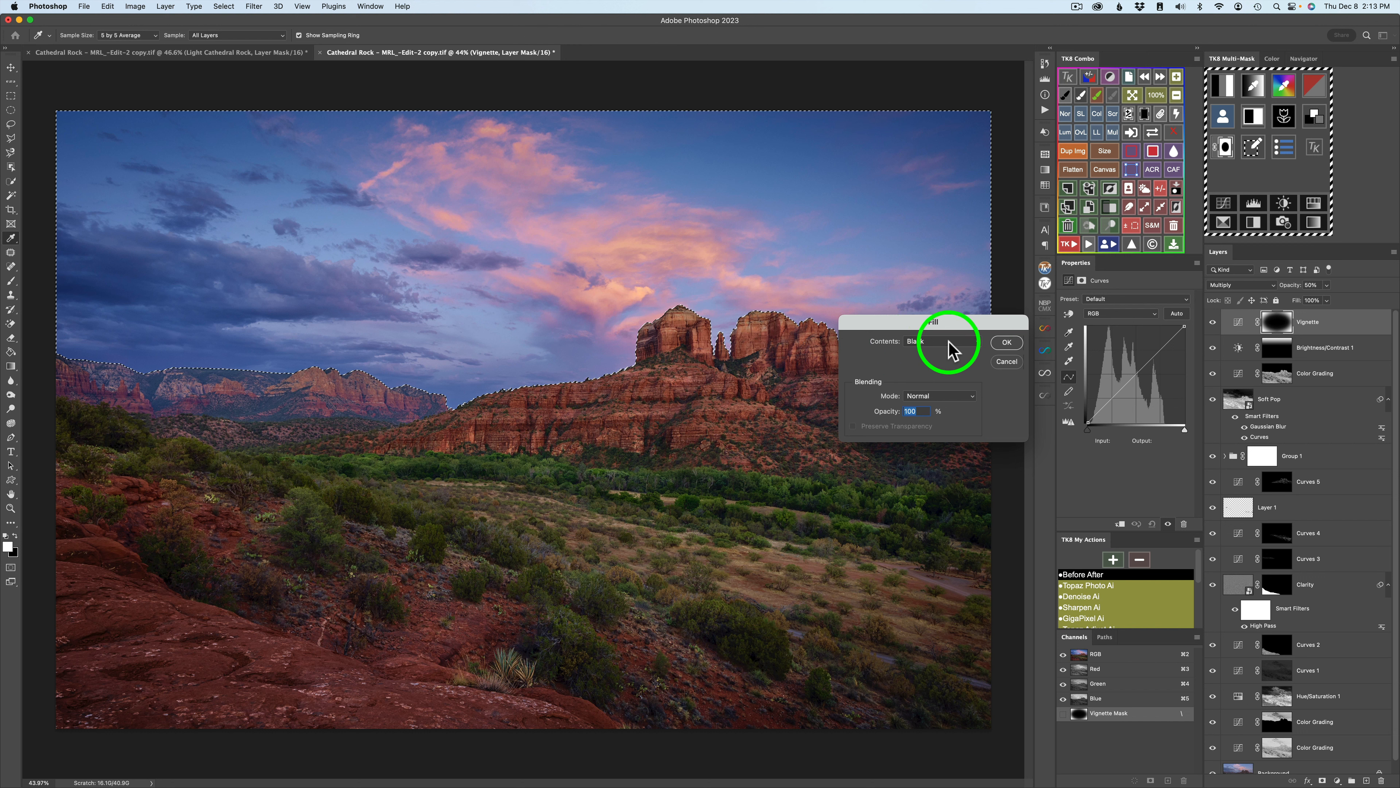
{"action": "left_click", "coordinate": [978, 341]}
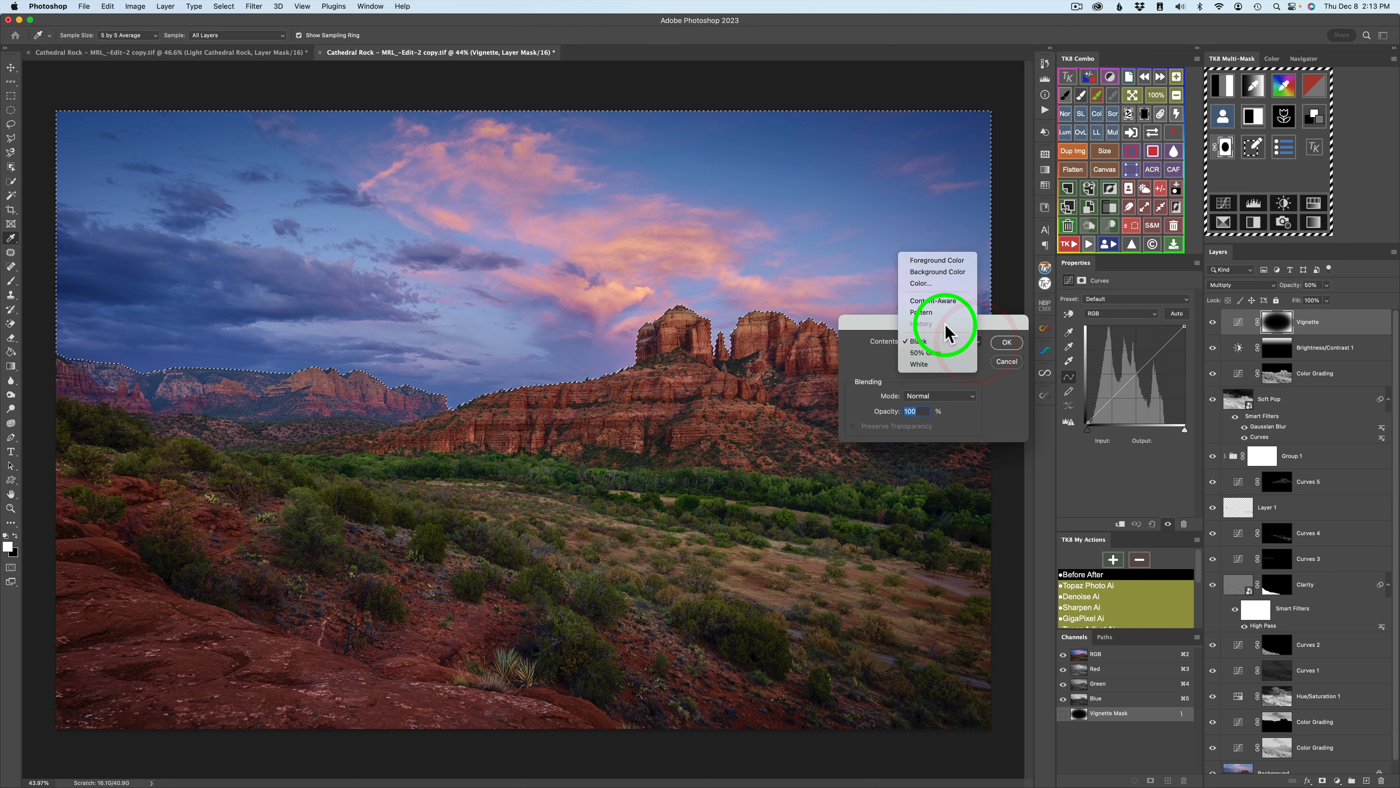
{"action": "left_click", "coordinate": [917, 340]}
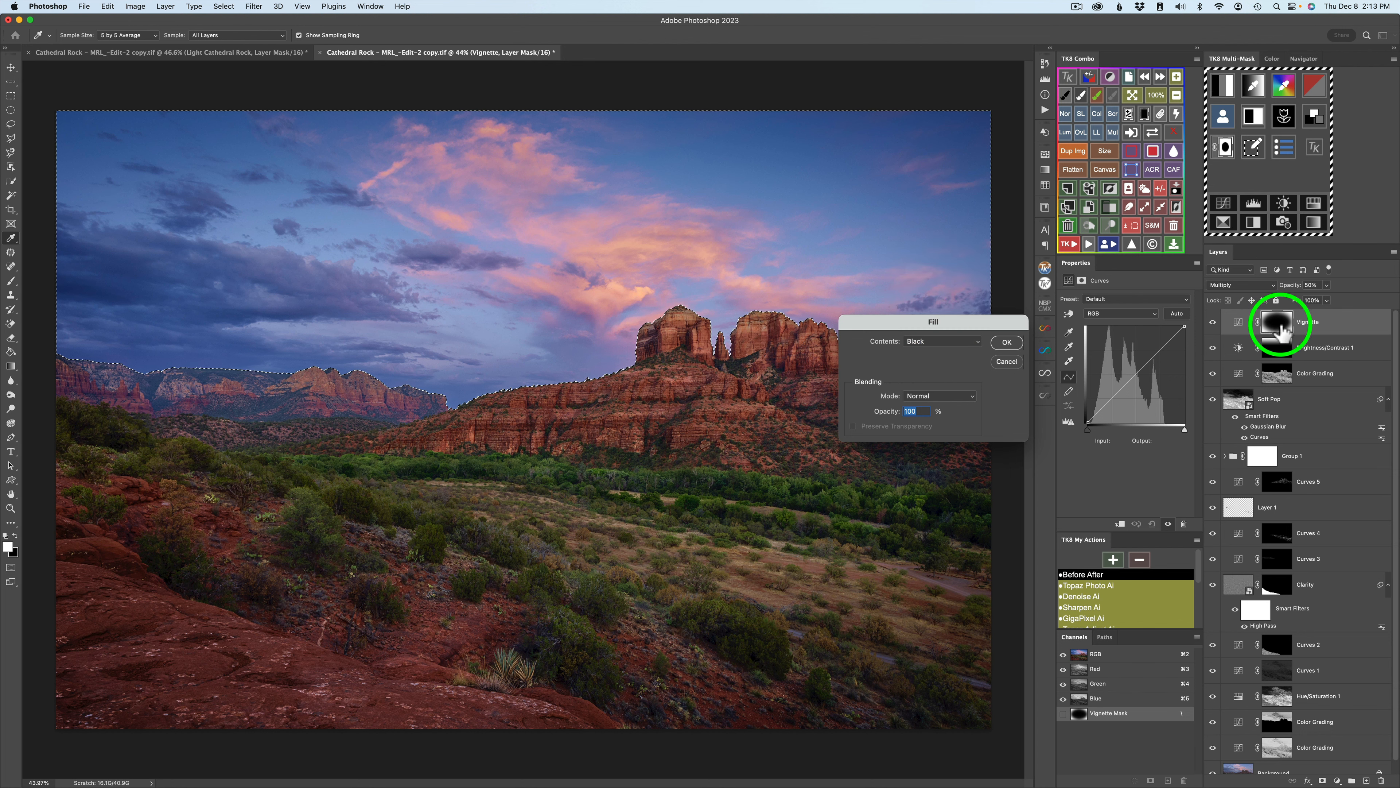
{"action": "left_click", "coordinate": [1007, 342]}
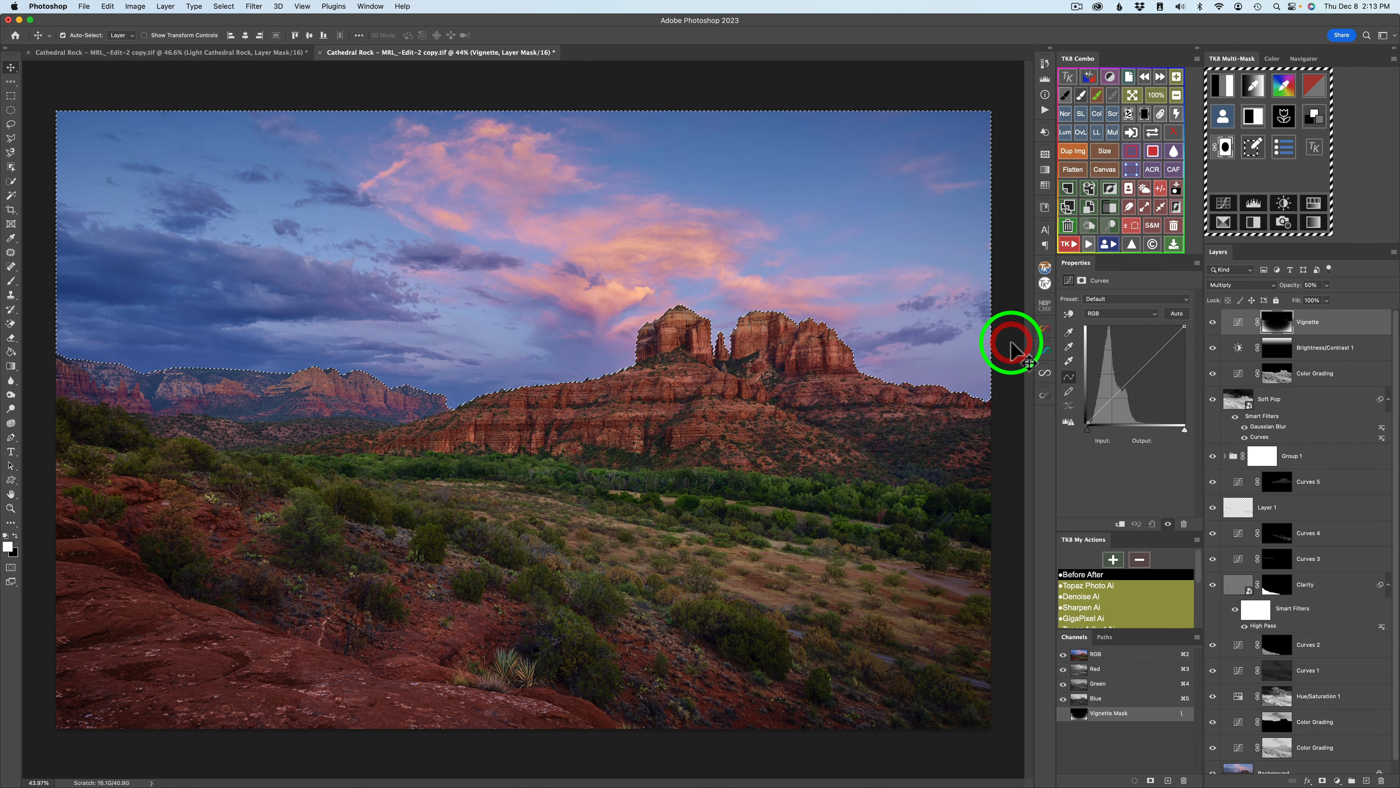
{"action": "key", "text": "v"}
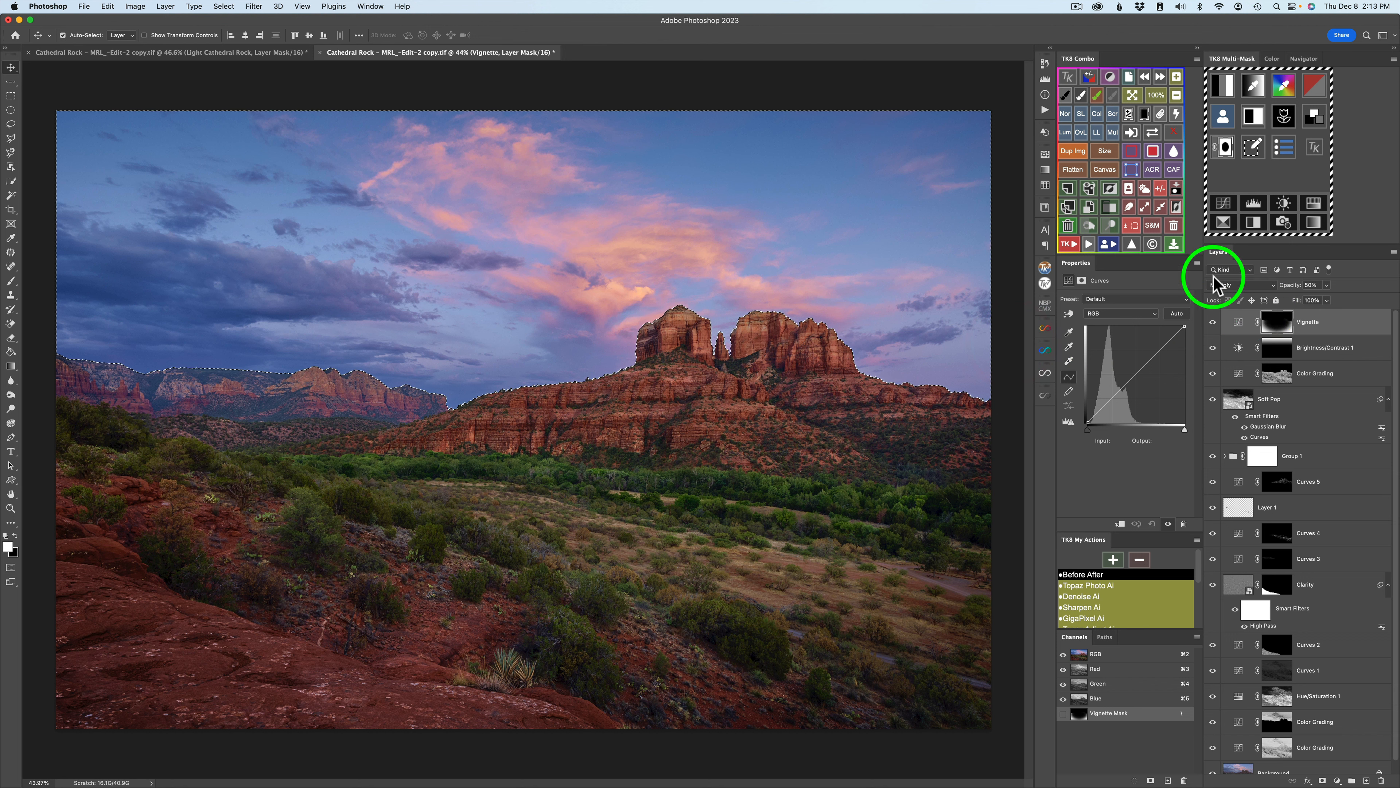
Step: Hide the selection edges and compare the image with and without the Vignette layer
{"action": "left_click", "coordinate": [1130, 225]}
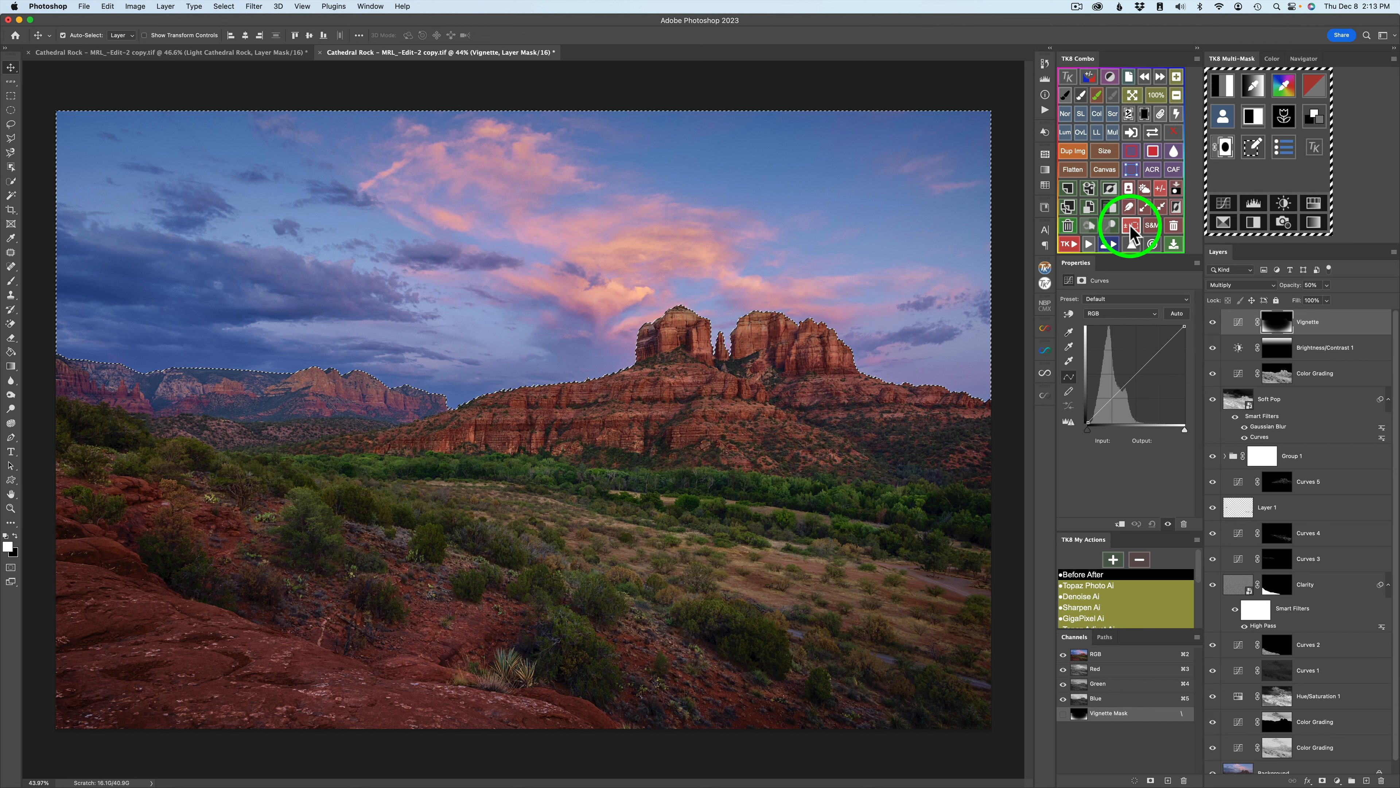
{"action": "left_click", "coordinate": [1212, 322]}
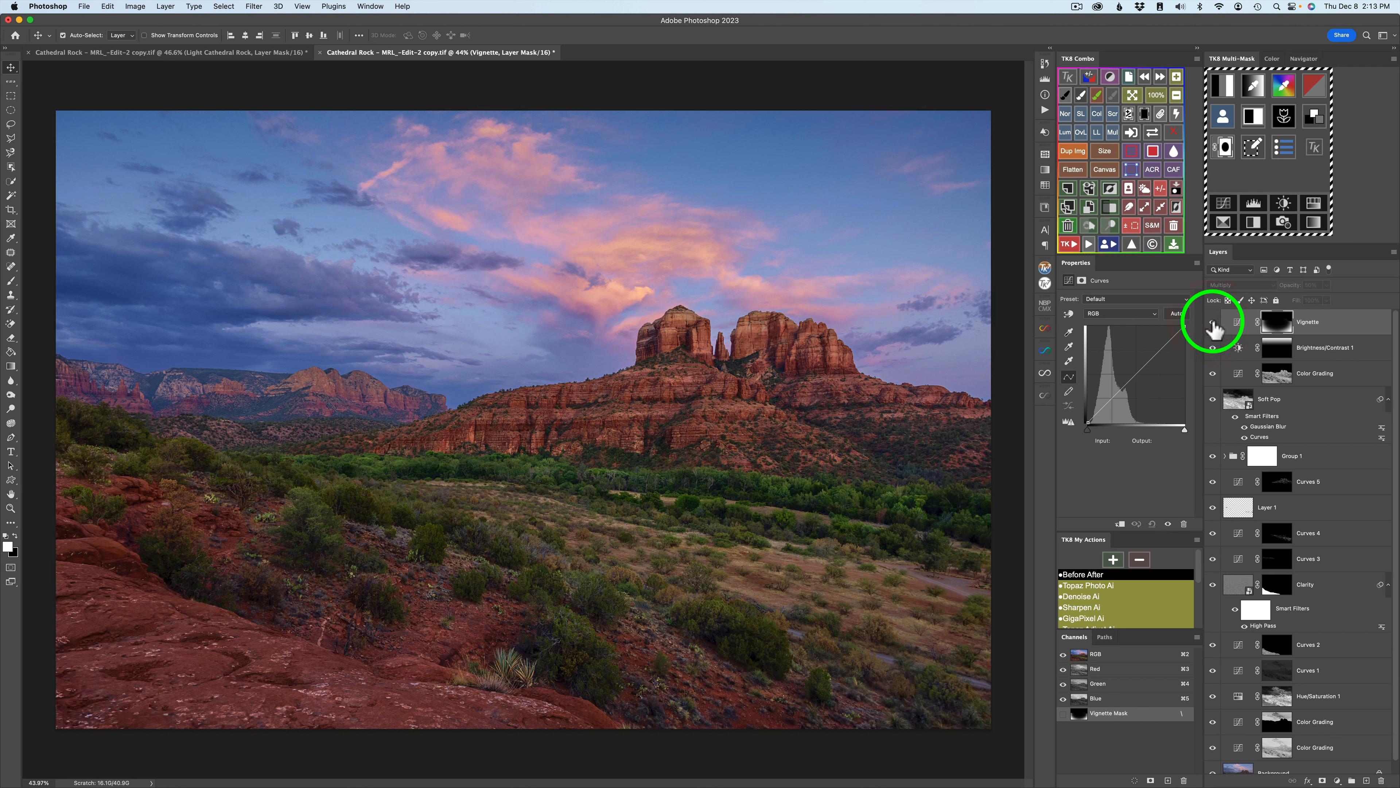
{"action": "left_click", "coordinate": [1213, 322]}
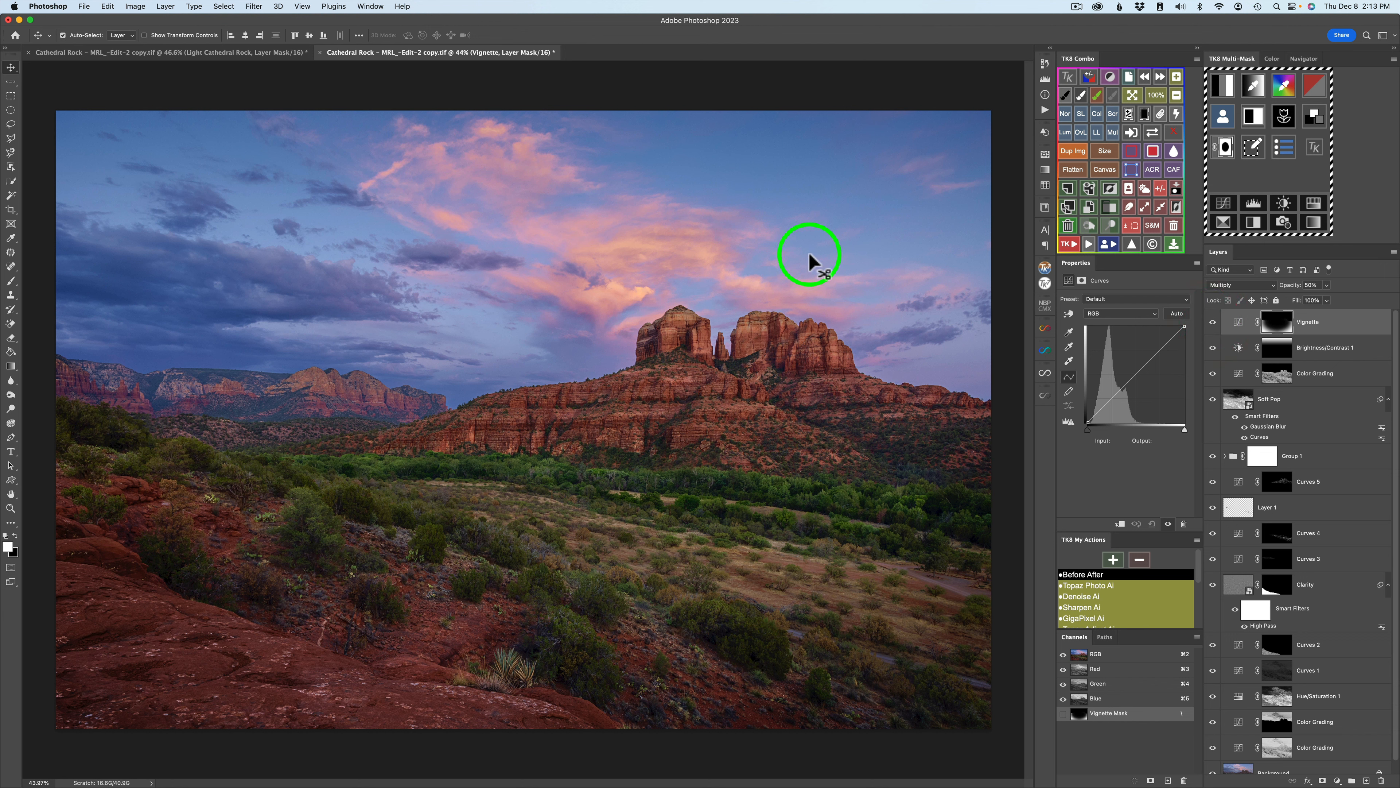
Step: Protect the darkest tones from the Vignette layer by raising the Blend If black point of the underlying layer
{"action": "left_click", "coordinate": [1361, 325]}
{"action": "double_click", "coordinate": [1362, 326]}
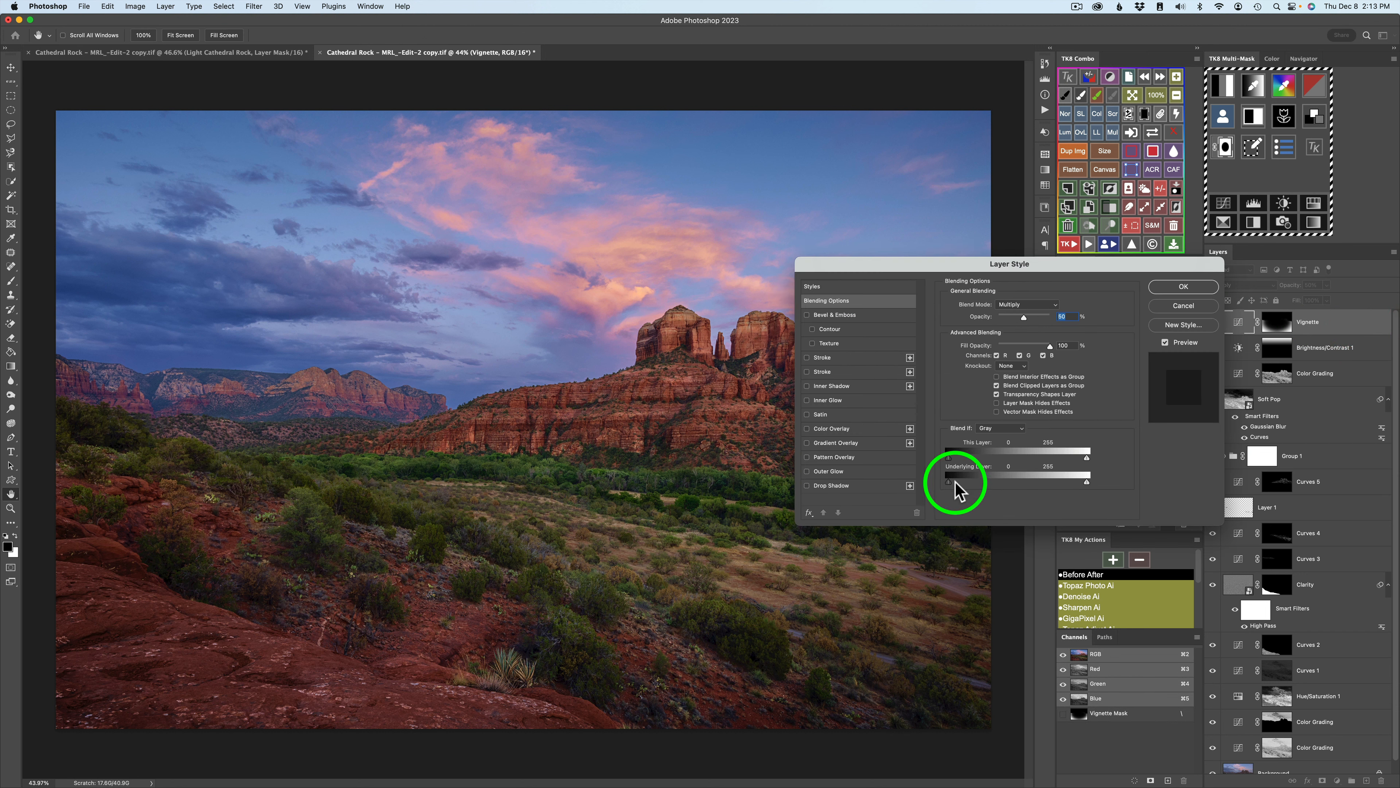
{"action": "left_click_drag", "start_coordinate": [949, 483], "coordinate": [994, 482]}
{"action": "left_click", "coordinate": [1178, 286]}
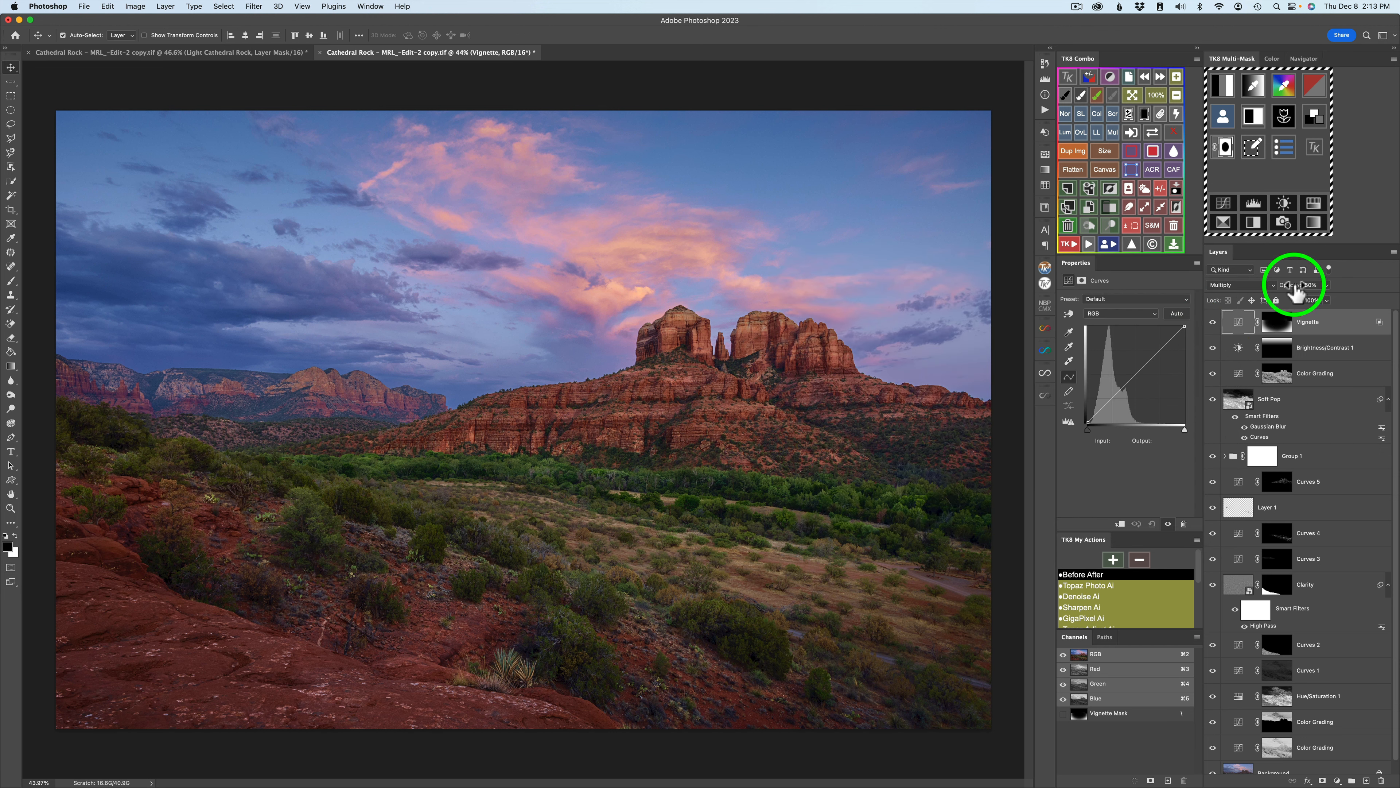
Step: Reduce the Vignette layer's opacity to 40% and compare the image with and without it
{"action": "left_click_drag", "start_coordinate": [1296, 292], "coordinate": [1291, 292]}
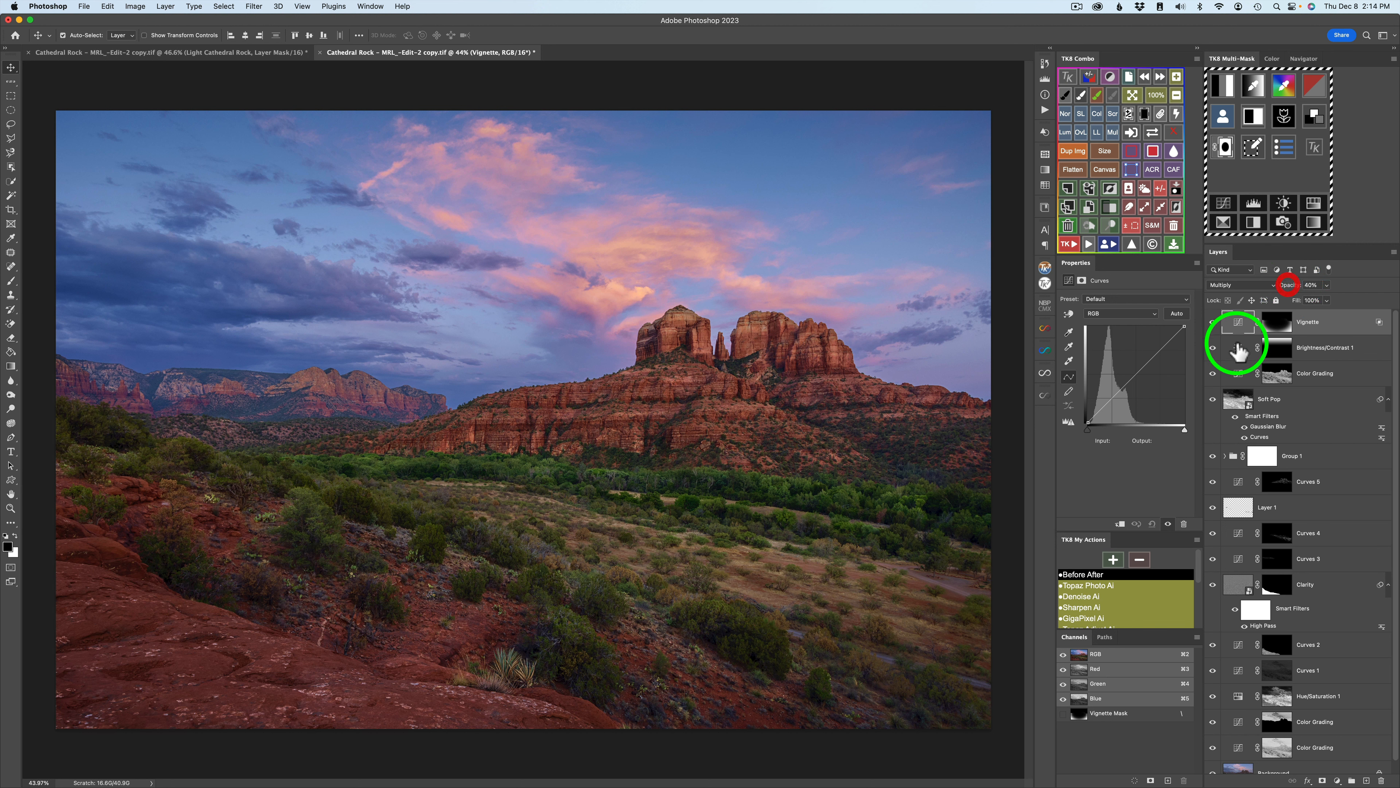
{"action": "left_click", "coordinate": [1213, 323]}
{"action": "left_click", "coordinate": [1213, 323]}
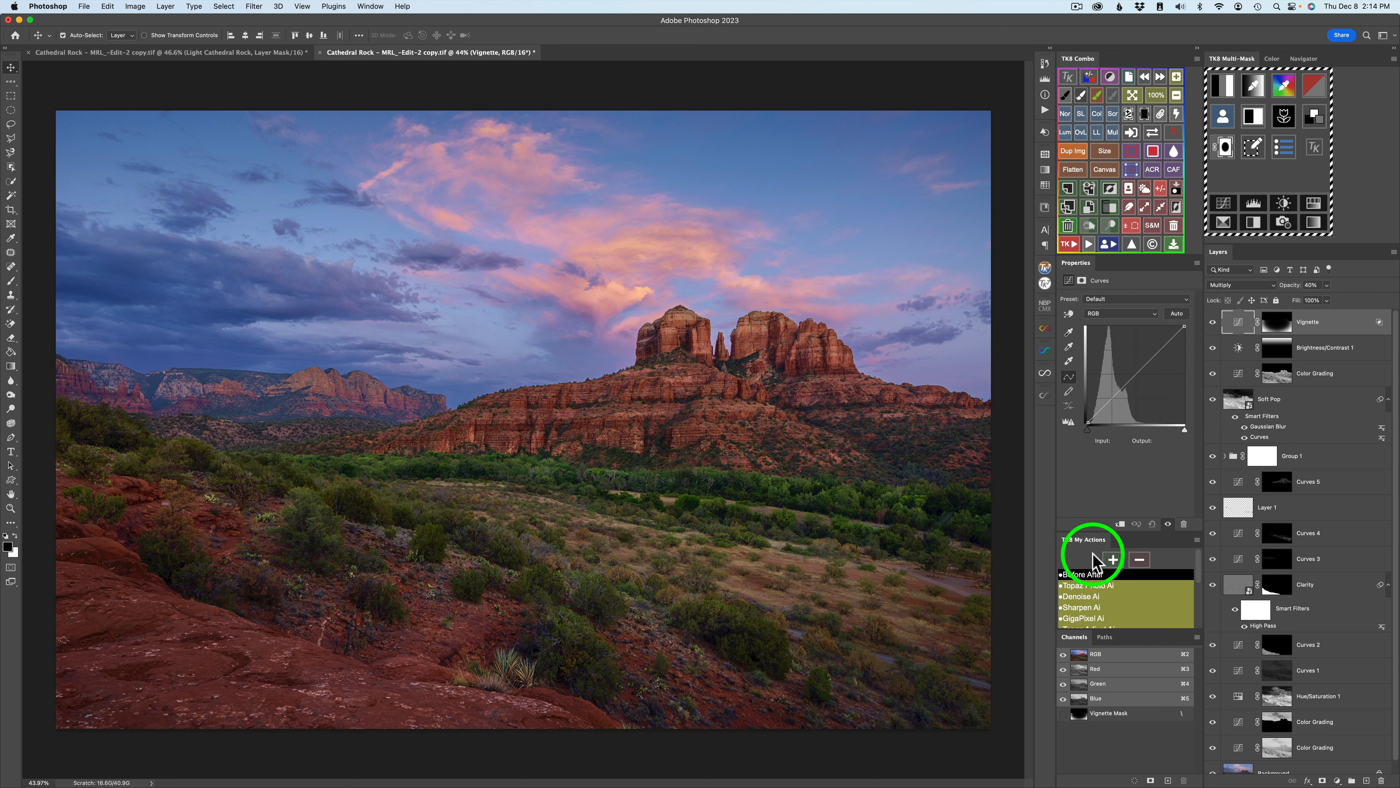
Step: Compare the finished image with the original background using the TK8 Before After action
{"action": "left_click", "coordinate": [1094, 576]}
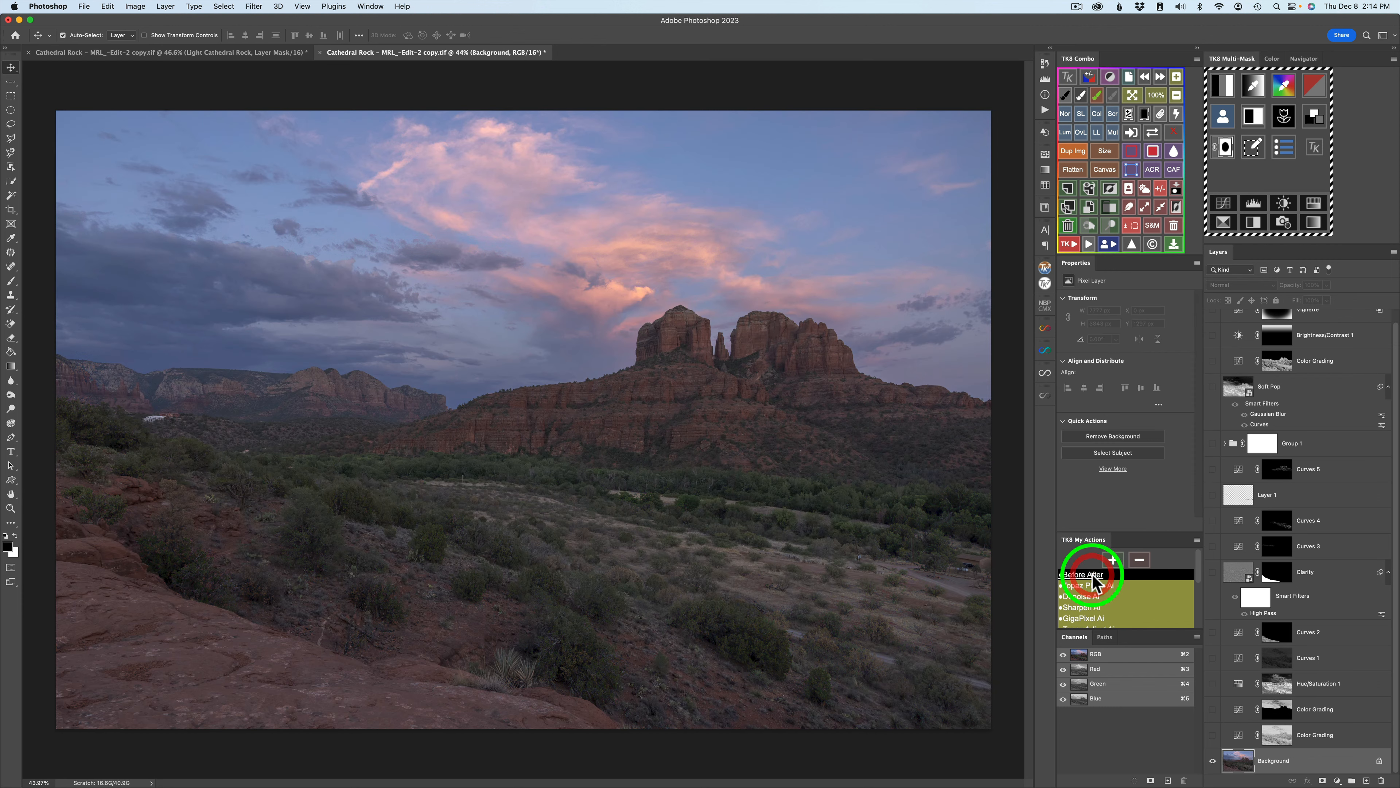
{"action": "left_click", "coordinate": [1095, 577]}
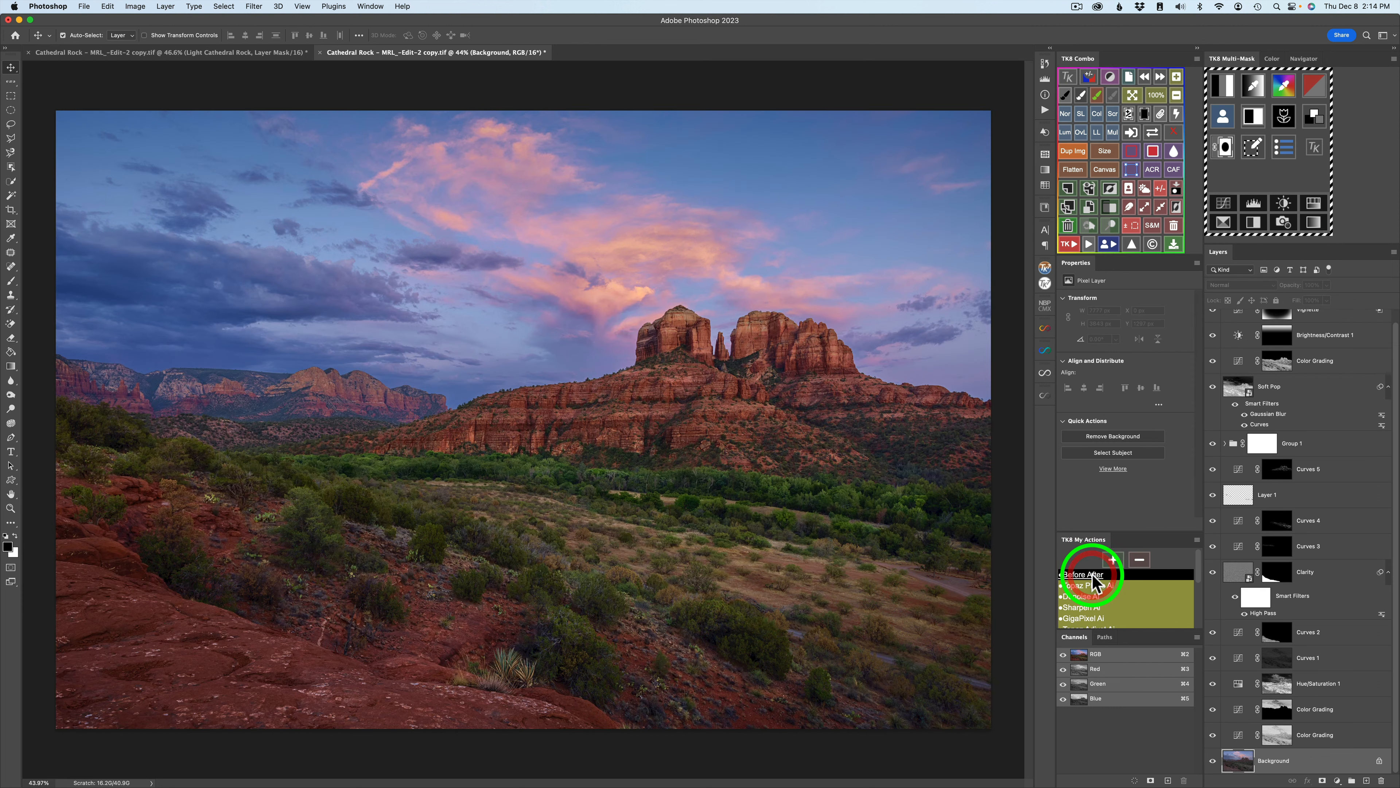